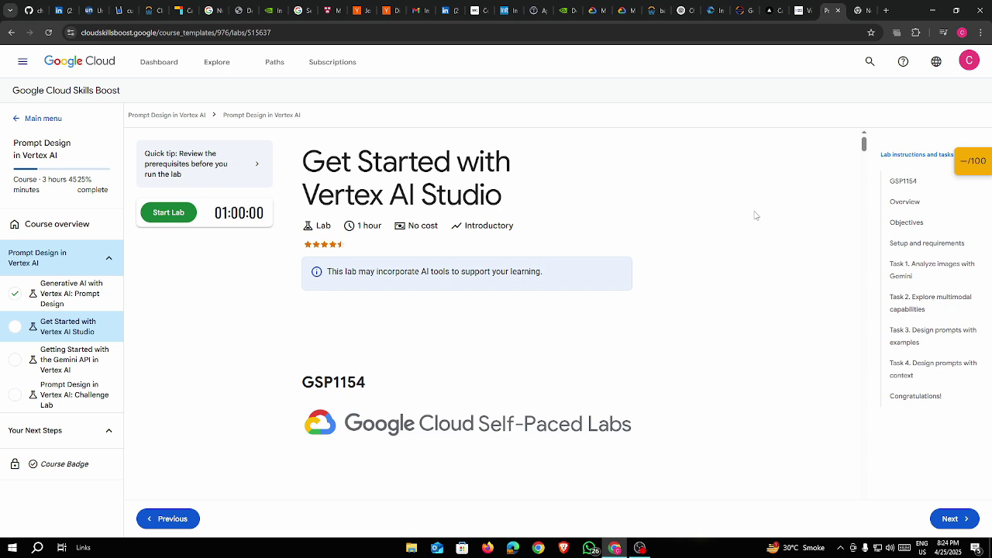
Read the lab's introduction, setup requirements and sign-in instructions through to the Task 1 heading about analyzing images with Gemini
drag(311, 159, 523, 206)
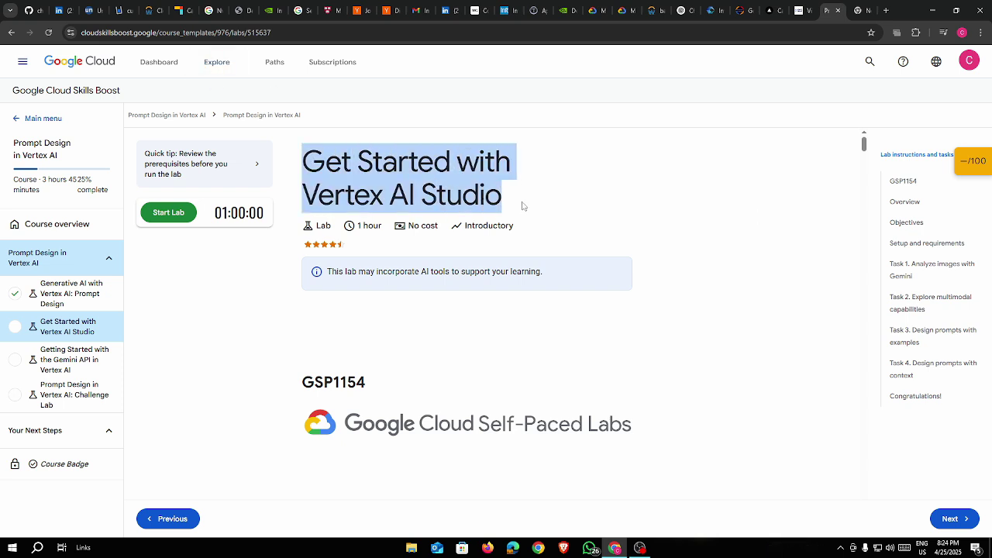
click(686, 255)
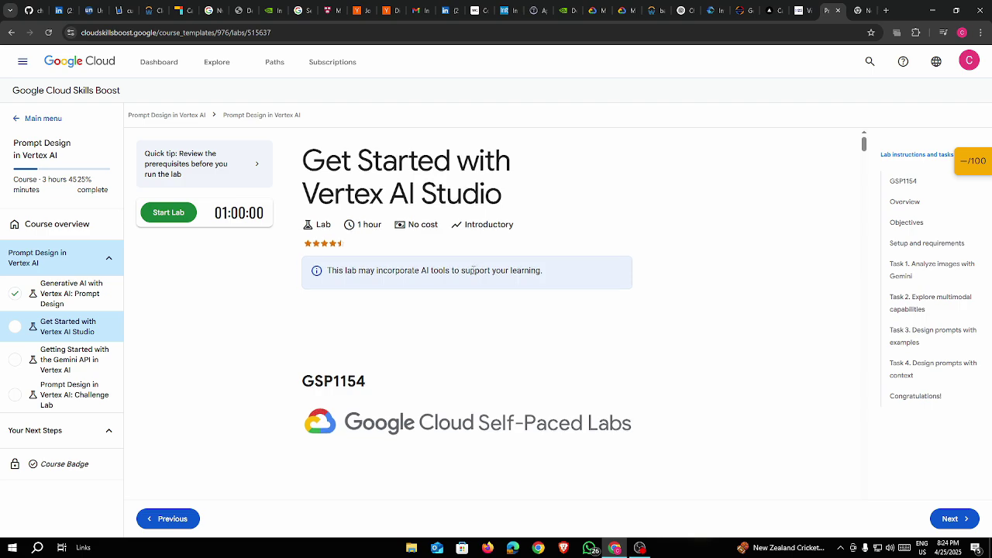
scroll(472, 269, down, 5)
scroll(473, 269, down, 5)
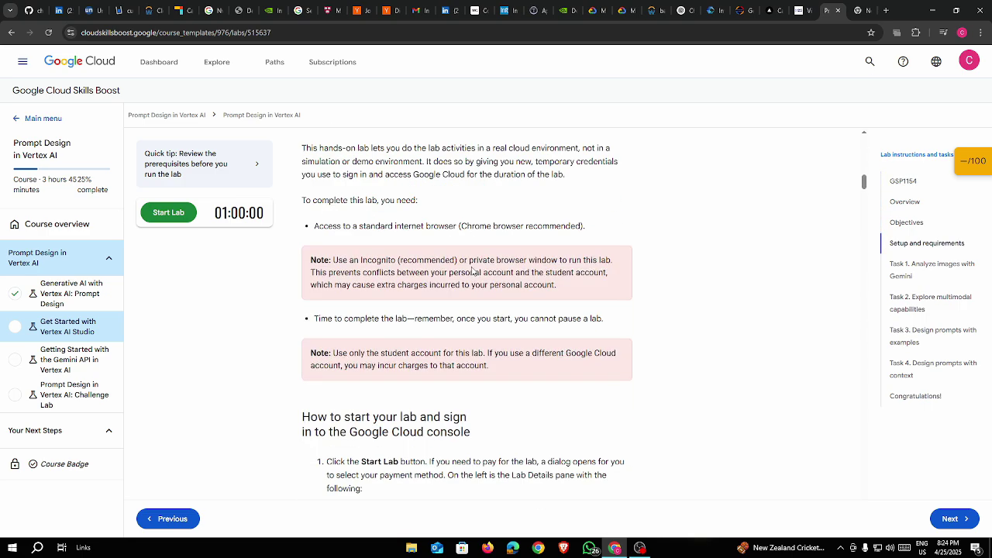
scroll(471, 270, down, 3)
scroll(465, 266, down, 3)
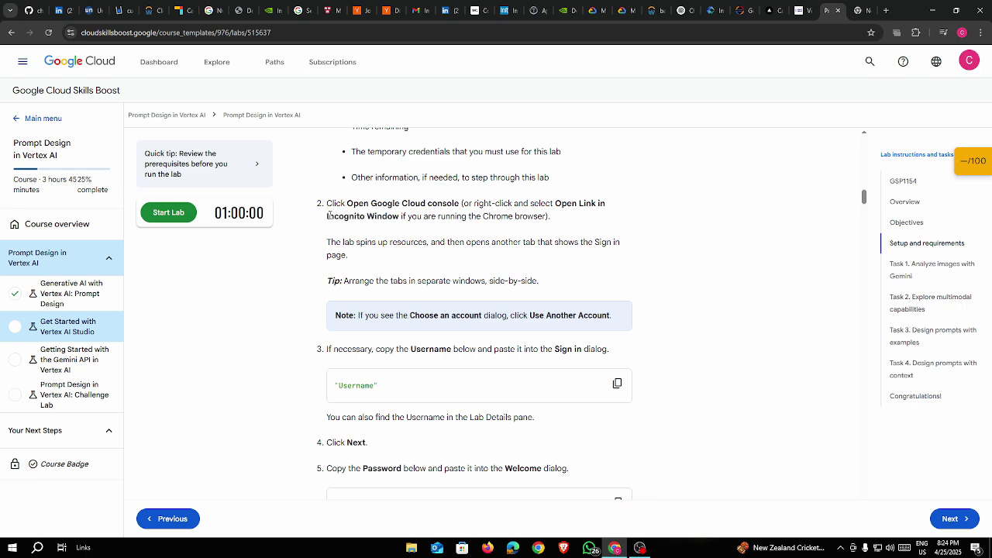
drag(326, 221, 400, 218)
scroll(476, 234, down, 3)
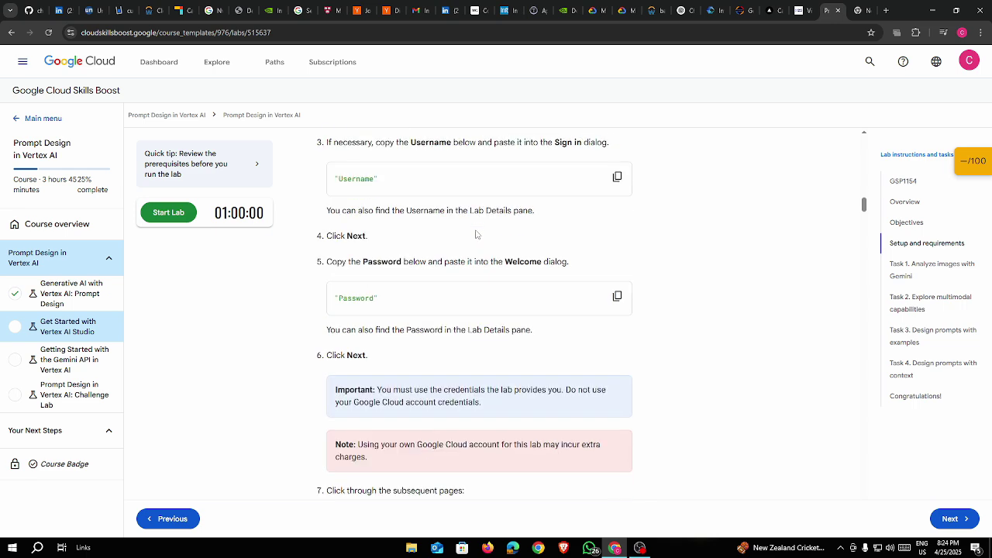
scroll(477, 234, down, 9)
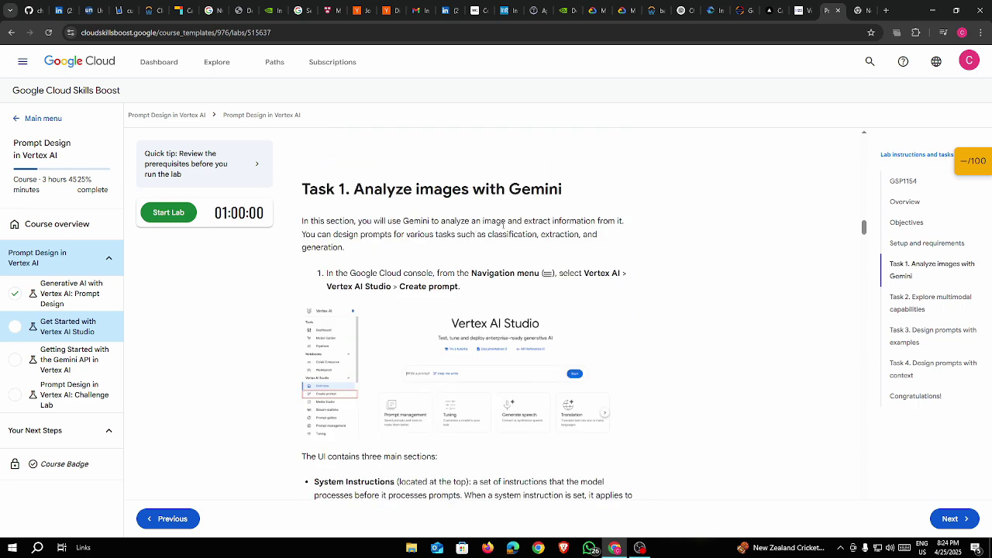
drag(301, 189, 346, 190)
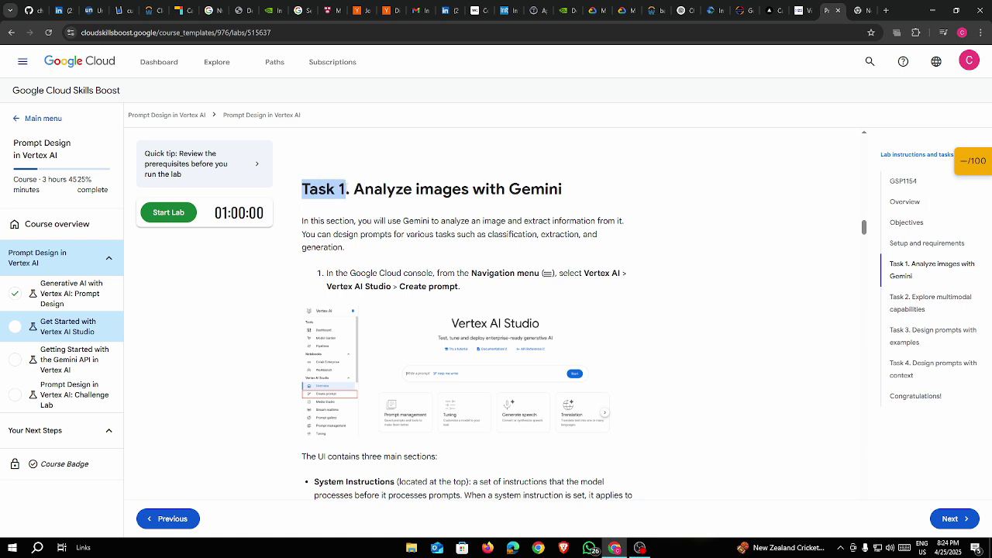
click(565, 192)
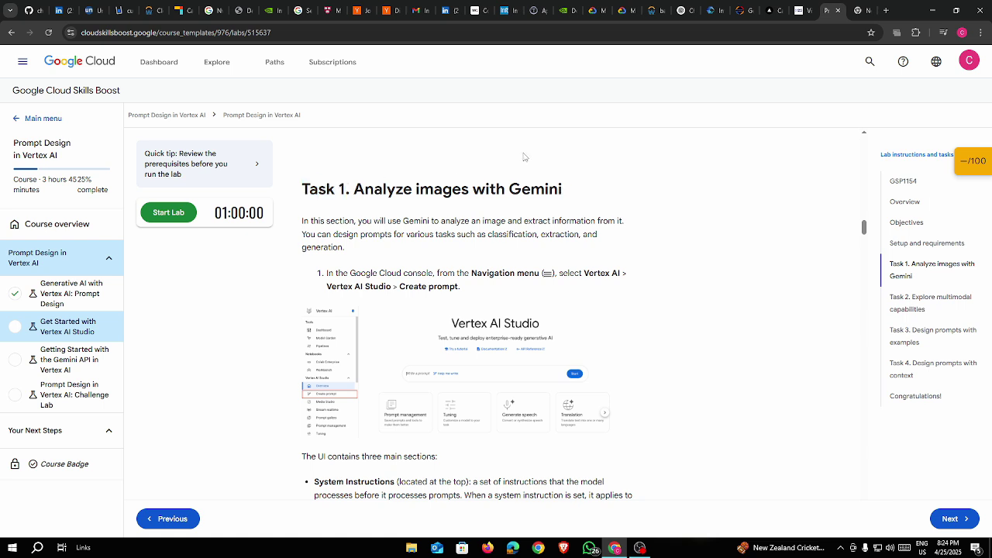
Start the Get Started with Vertex AI Studio lab and open its Google Cloud console link in an incognito window
click(177, 215)
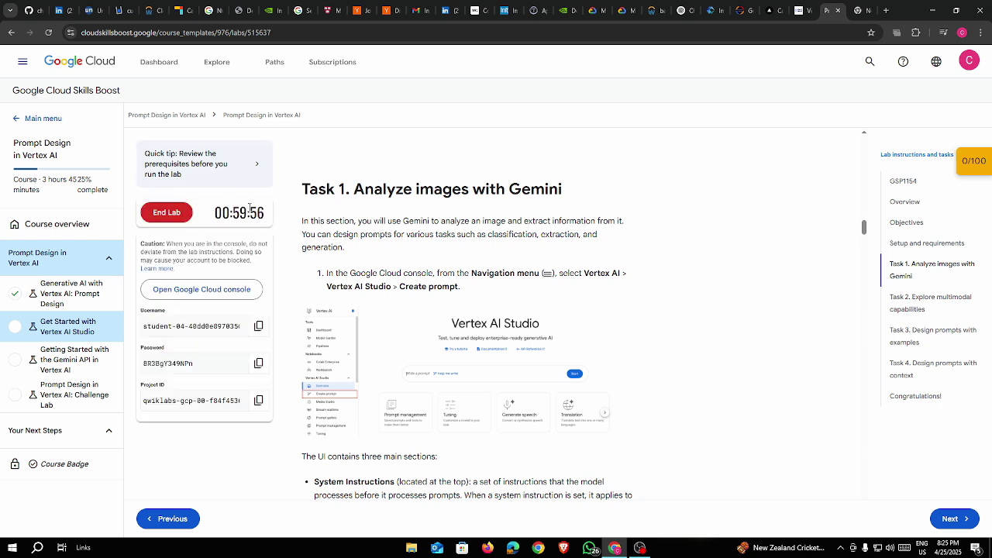
right_click(204, 288)
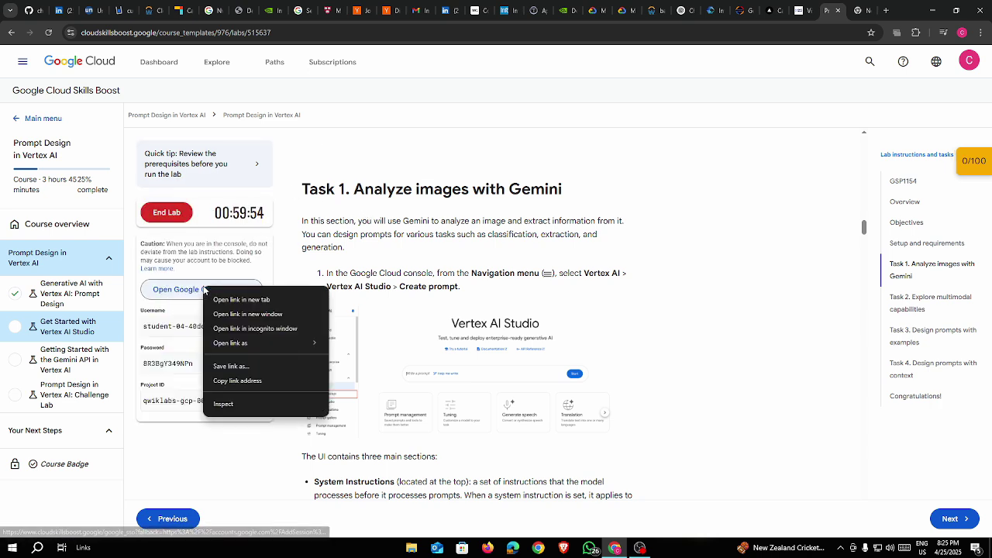
click(263, 329)
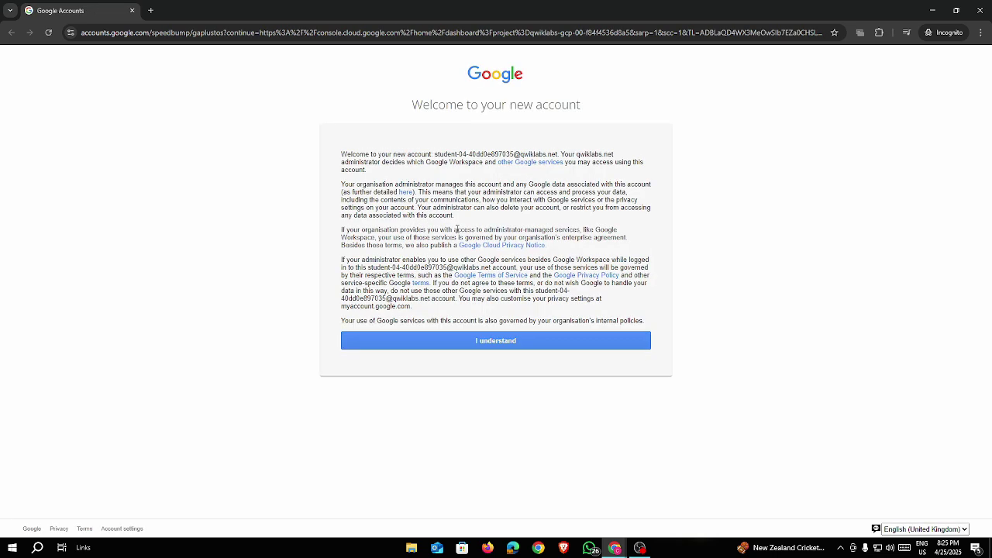
Acknowledge the new account notice and agree to the Google Cloud Platform Terms of Service
click(518, 348)
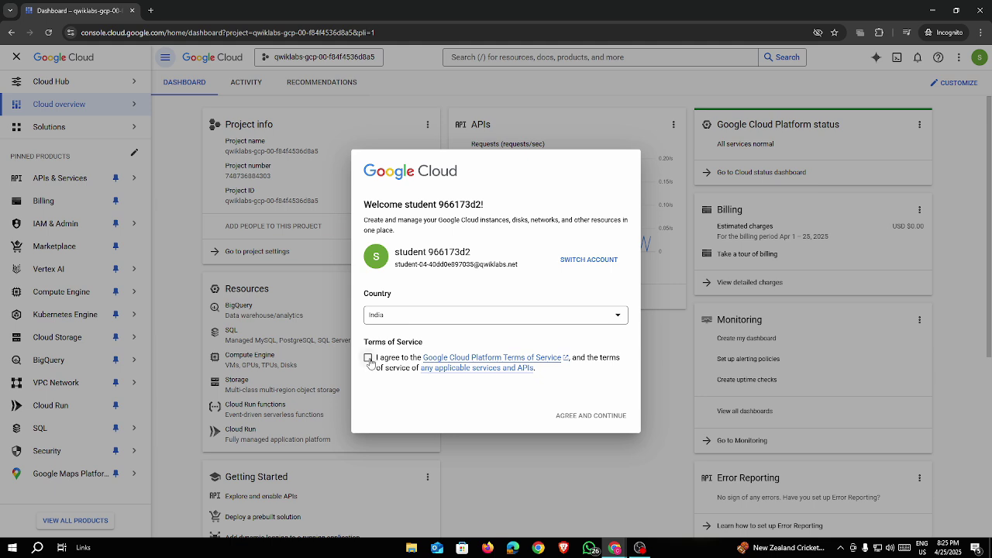
click(368, 358)
click(610, 416)
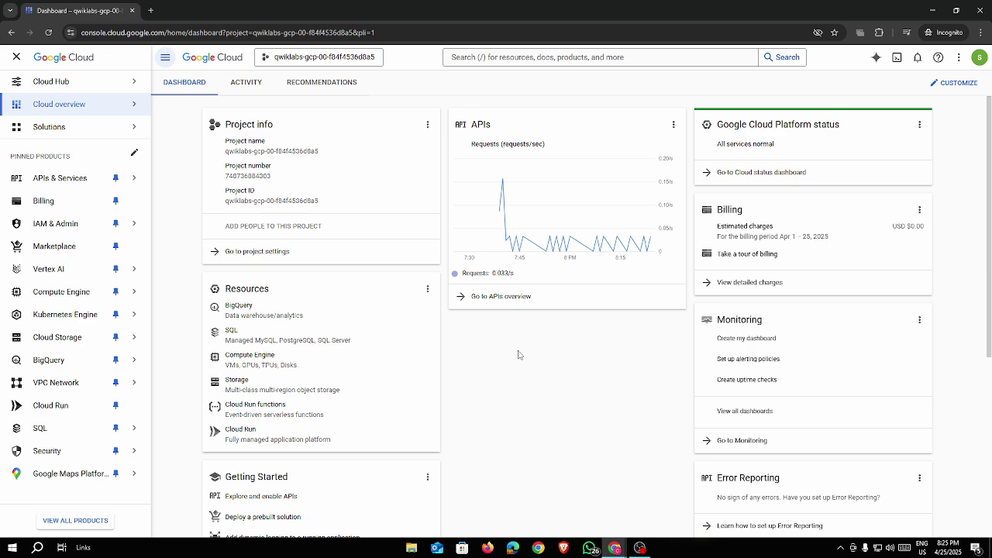
Check the first Task 1 instruction in the lab window and open Vertex AI Studio's Create prompt page in the Google Cloud console
key(alt+Tab)
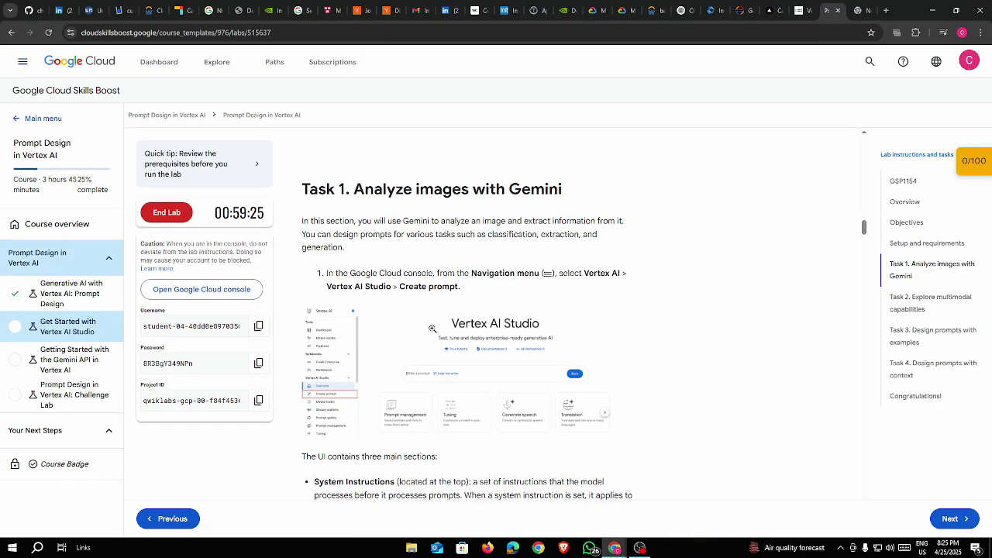
scroll(430, 327, down, 3)
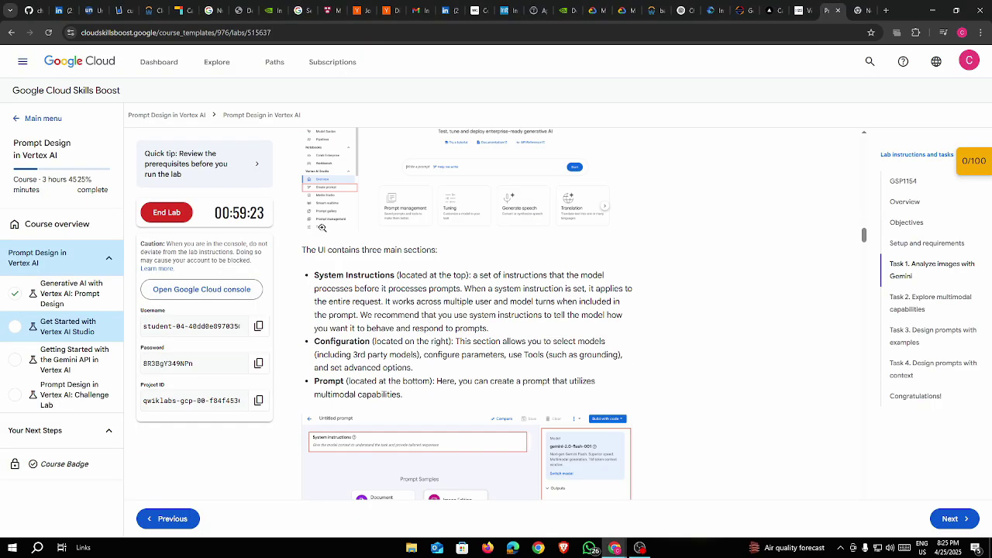
scroll(384, 271, up, 3)
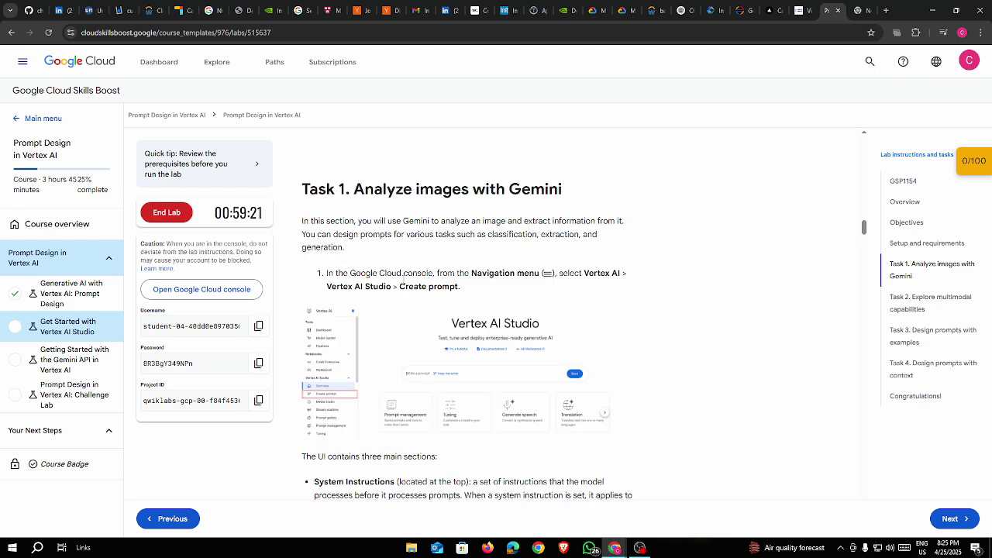
drag(585, 274, 465, 291)
click(467, 291)
key(alt+Tab)
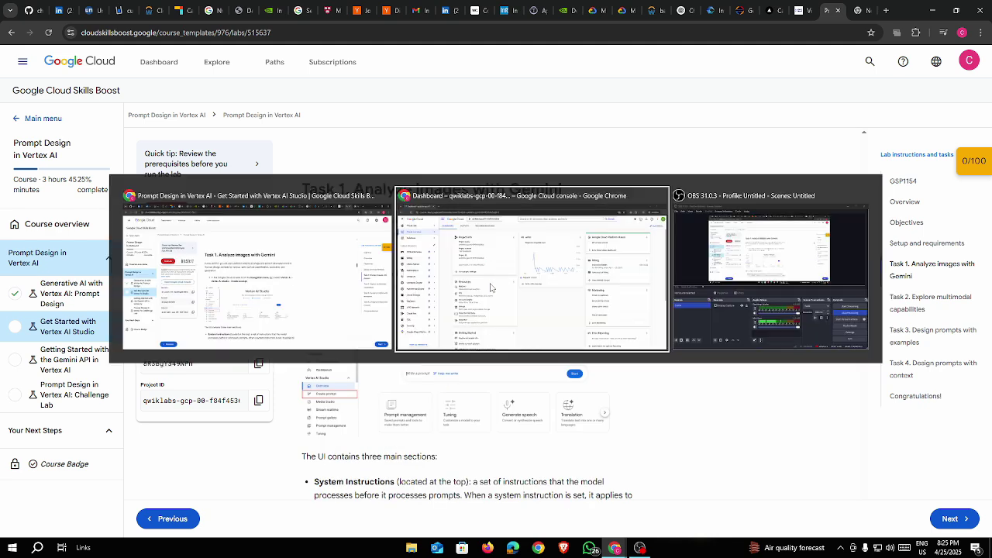
mouse_move(78, 319)
mouse_move(116, 271)
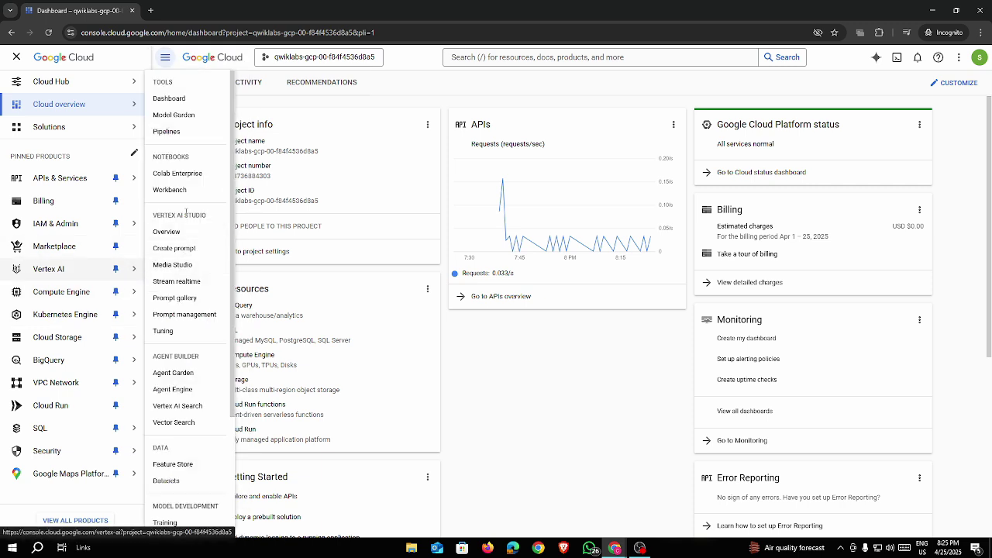
click(186, 248)
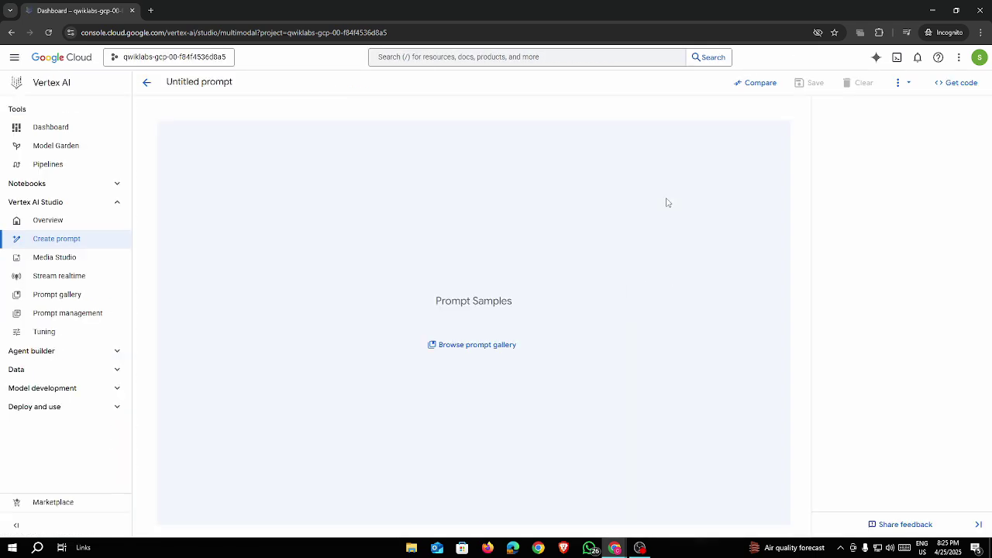
Return to the lab instructions and examine the System Instructions, Configuration and Prompt sections, including the enlarged annotated screenshot
key(alt+Tab)
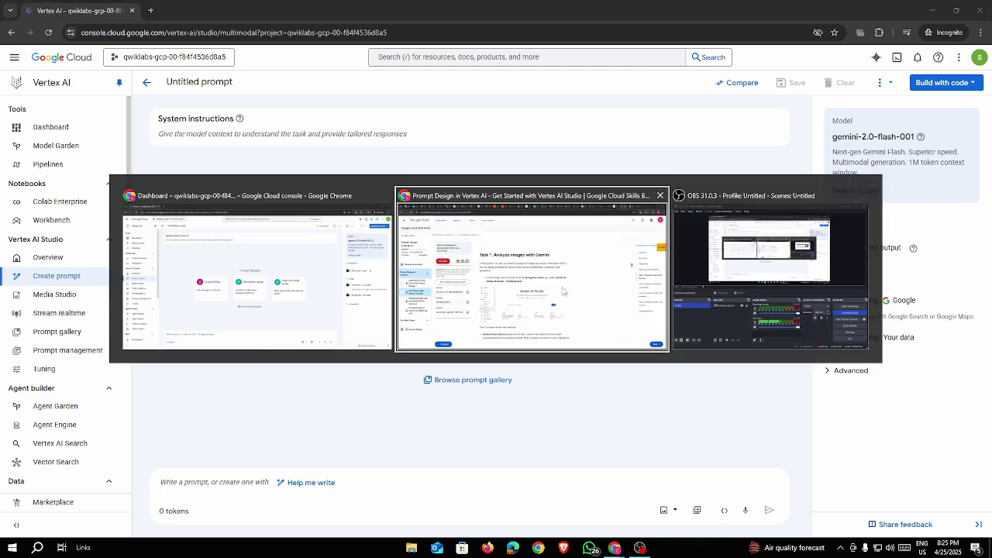
scroll(432, 308, down, 3)
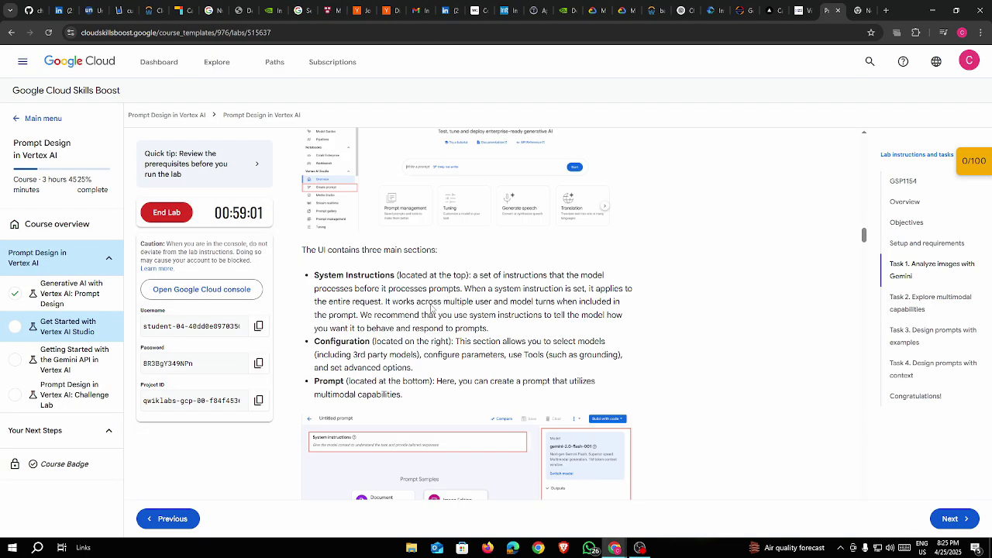
drag(364, 249, 438, 250)
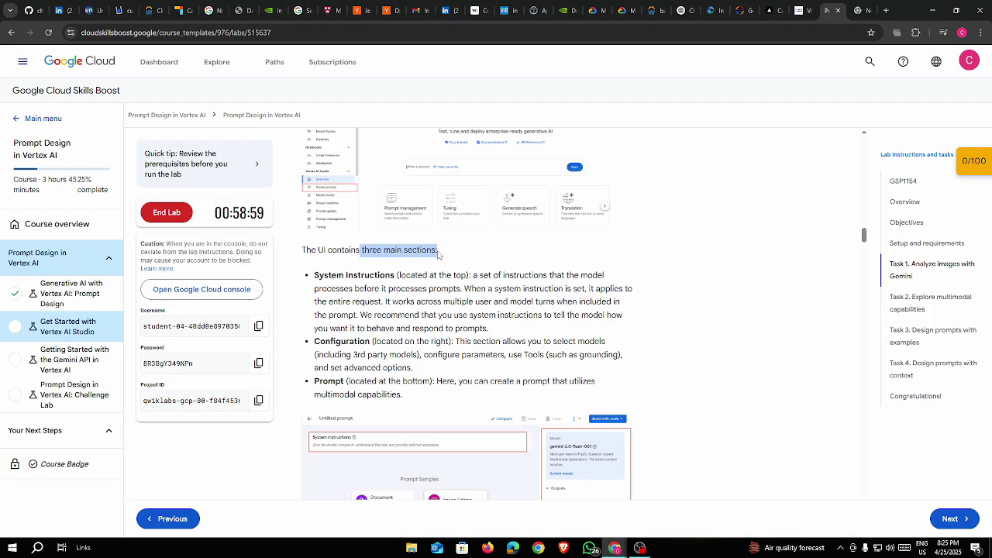
drag(314, 275, 397, 276)
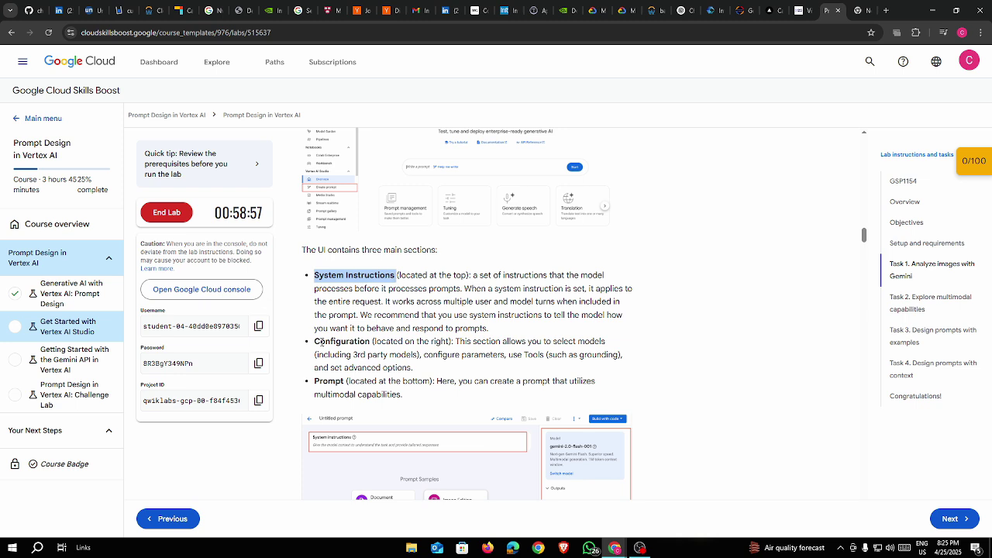
drag(314, 342, 371, 342)
drag(315, 382, 344, 382)
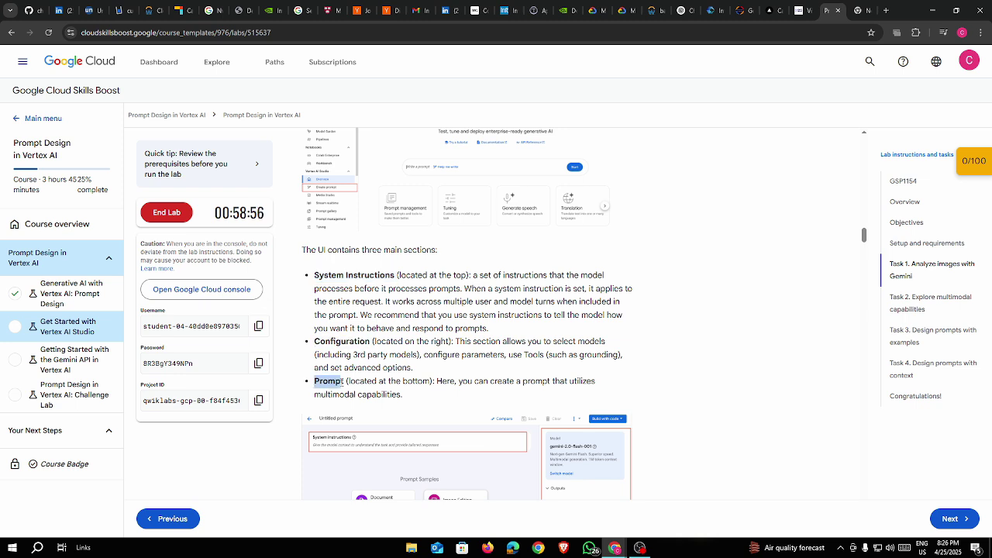
click(532, 379)
drag(314, 275, 408, 396)
click(408, 397)
scroll(635, 350, down, 3)
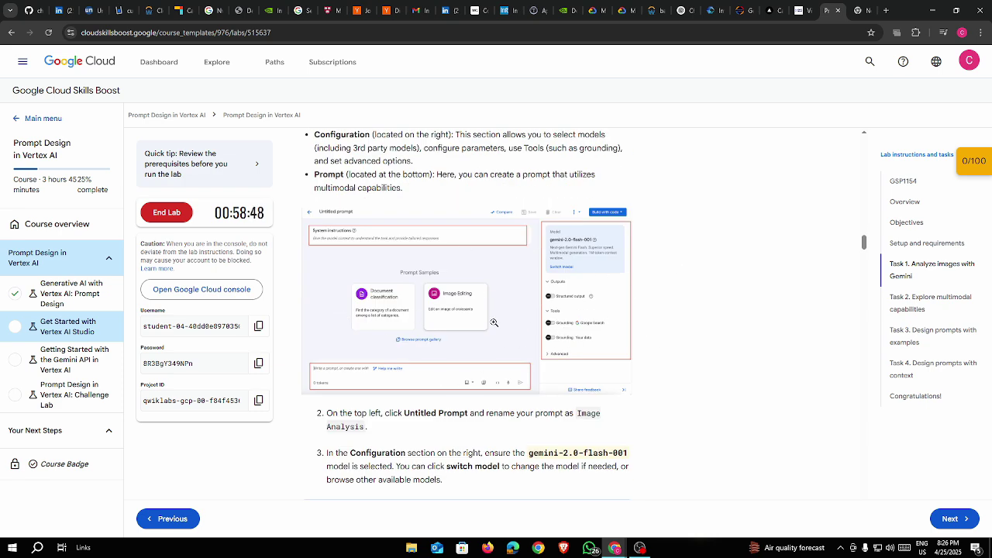
click(417, 338)
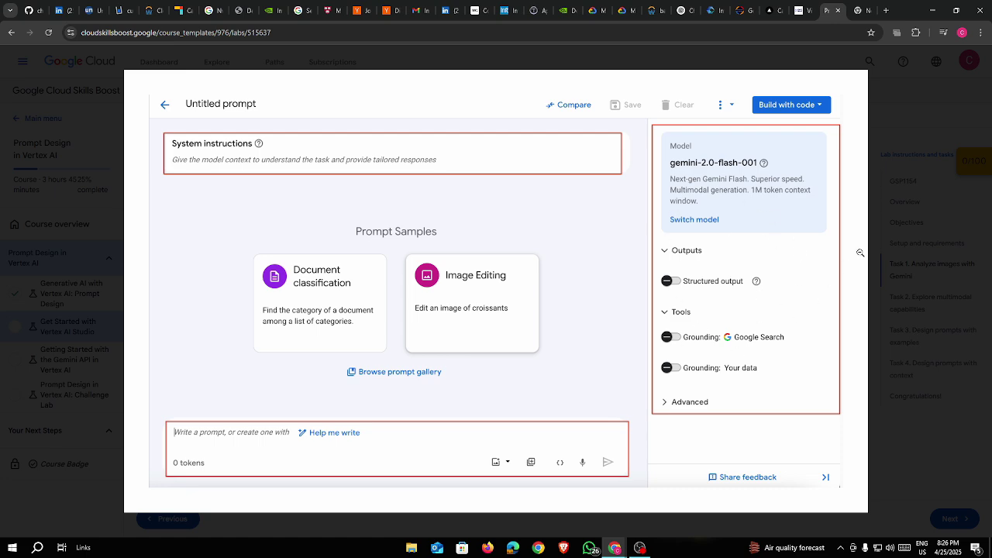
click(894, 217)
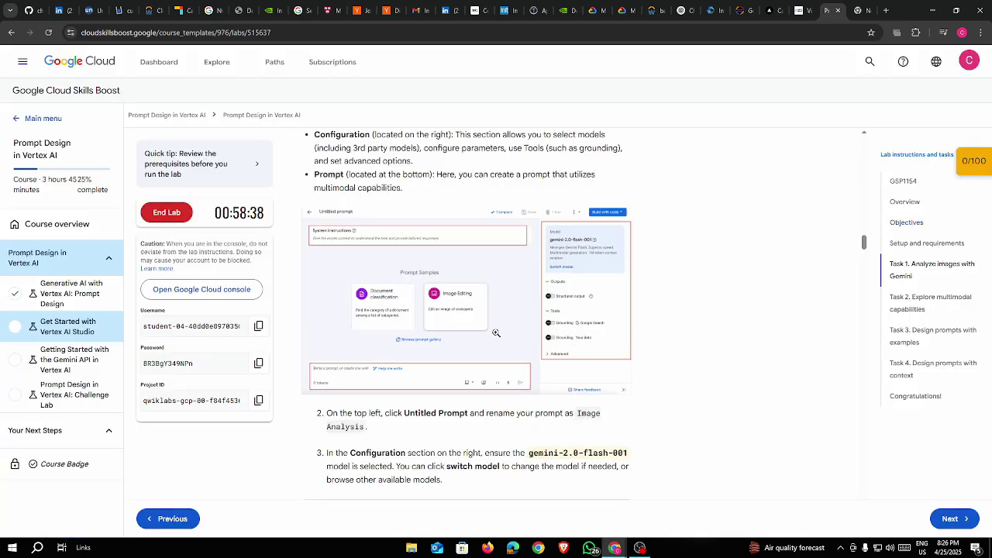
Read the naming instruction in the lab and rename the untitled prompt in Vertex AI Studio as Image Analysis
scroll(494, 332, down, 3)
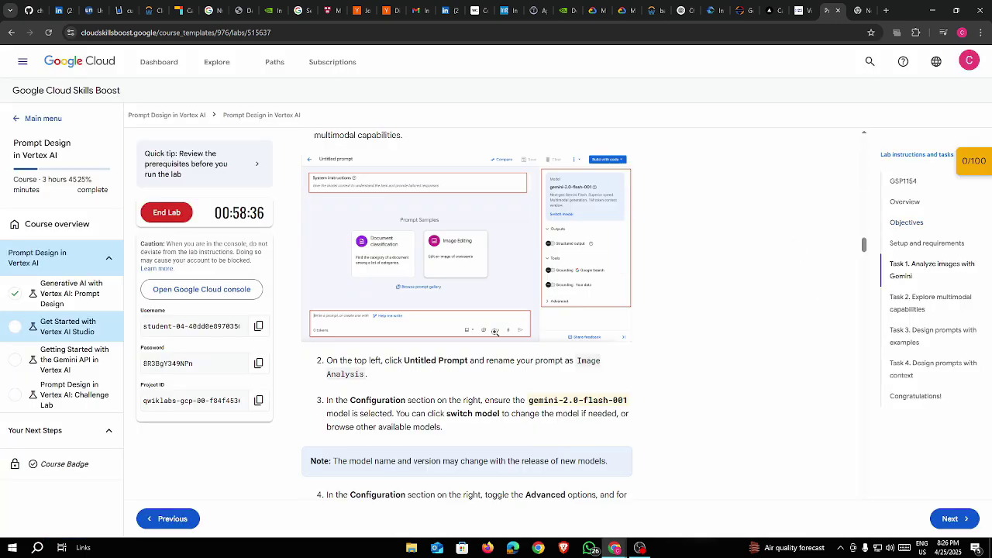
drag(404, 206, 466, 206)
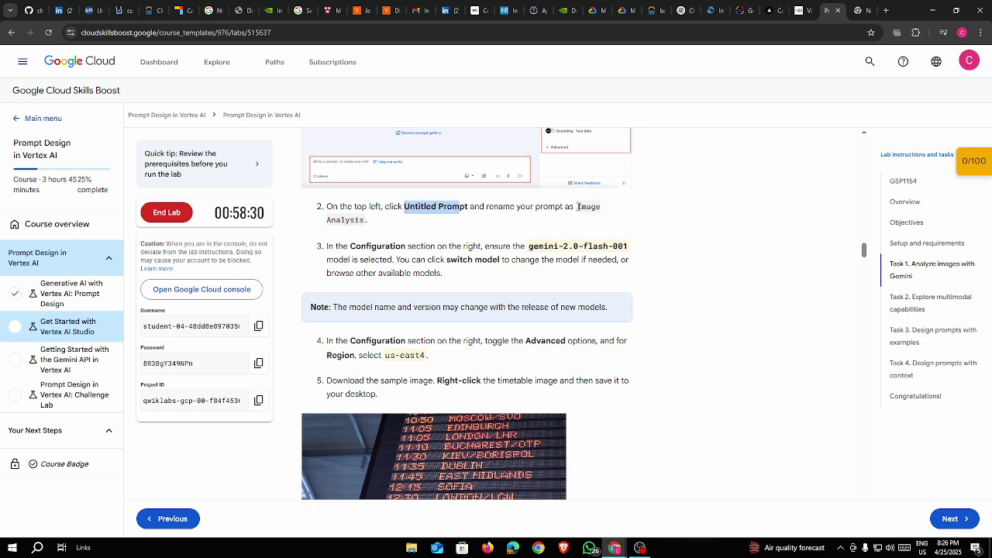
drag(577, 206, 364, 217)
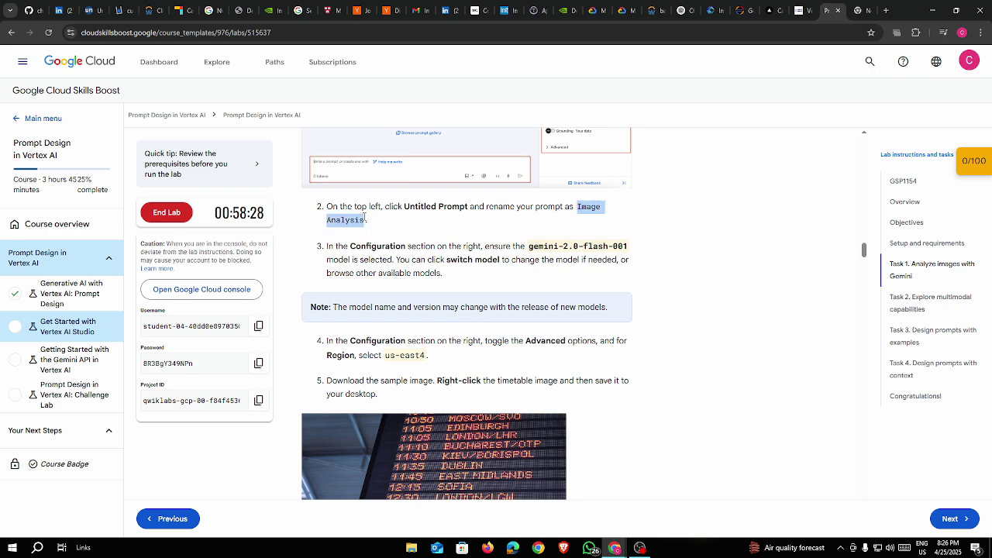
key(alt+Tab)
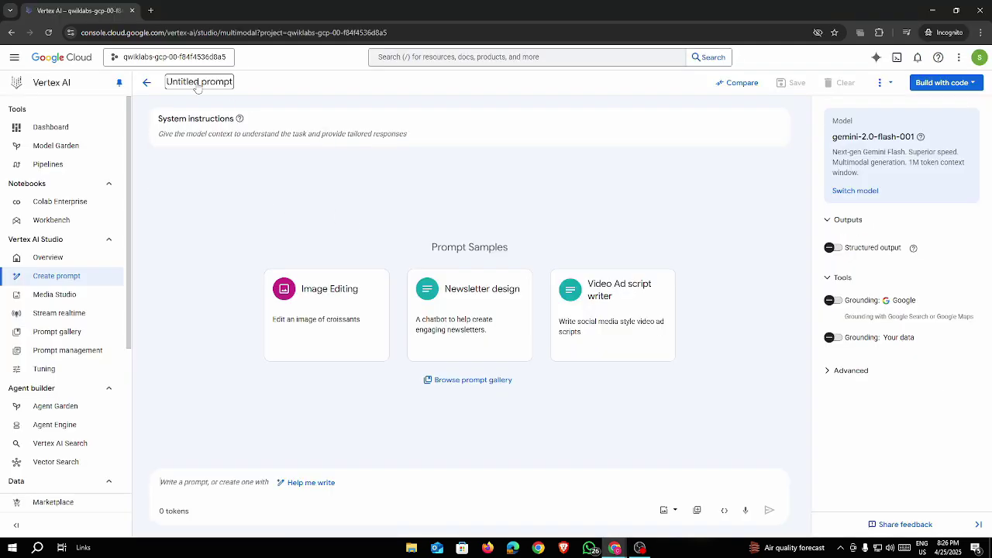
click(198, 84)
key(BackSpace)
key(BackSpace)
key(BackSpace)
key(BackSpace)
key(BackSpace)
key(BackSpace)
key(BackSpace)
key(BackSpace)
key(BackSpace)
key(BackSpace)
key(BackSpace)
key(BackSpace)
key(BackSpace)
key(BackSpace)
key(BackSpace)
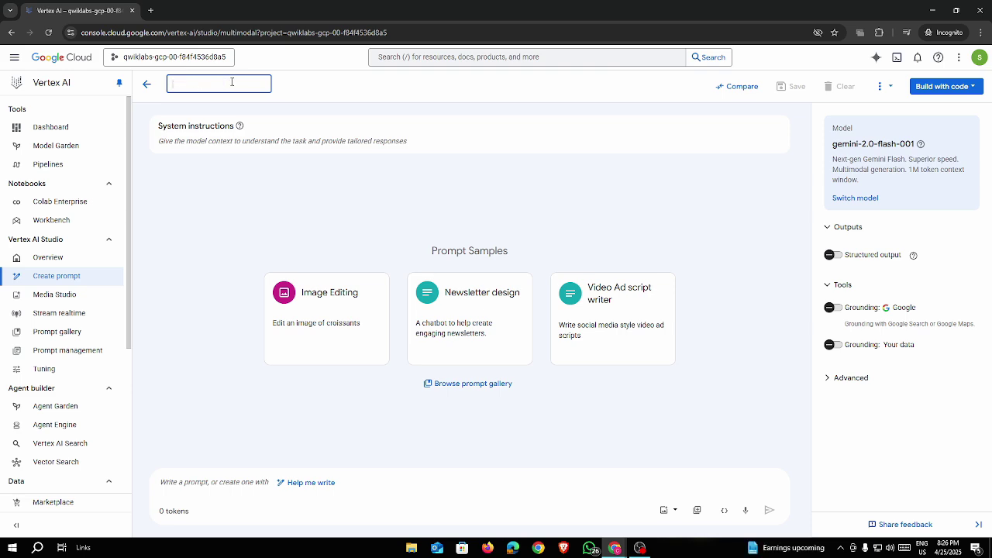
text(Image Analysis)
key(Return)
Return to the lab window and read the Configuration instructions on the required model and region
key(alt+Tab)
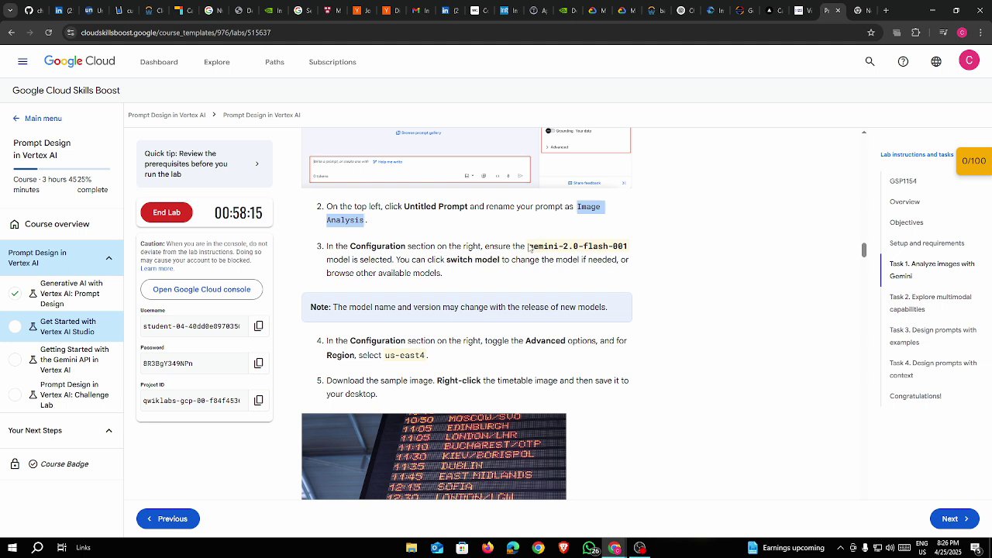
drag(528, 246, 628, 247)
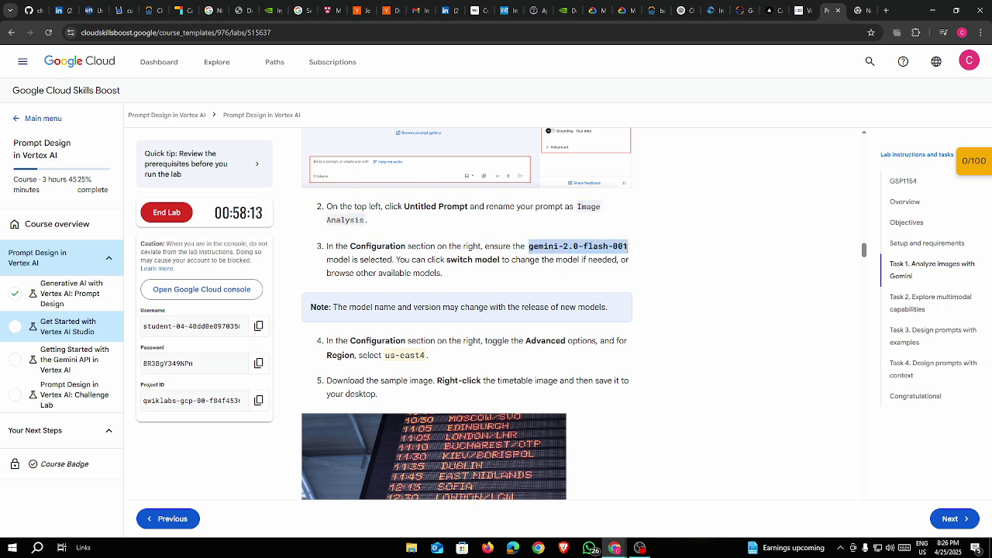
click(627, 247)
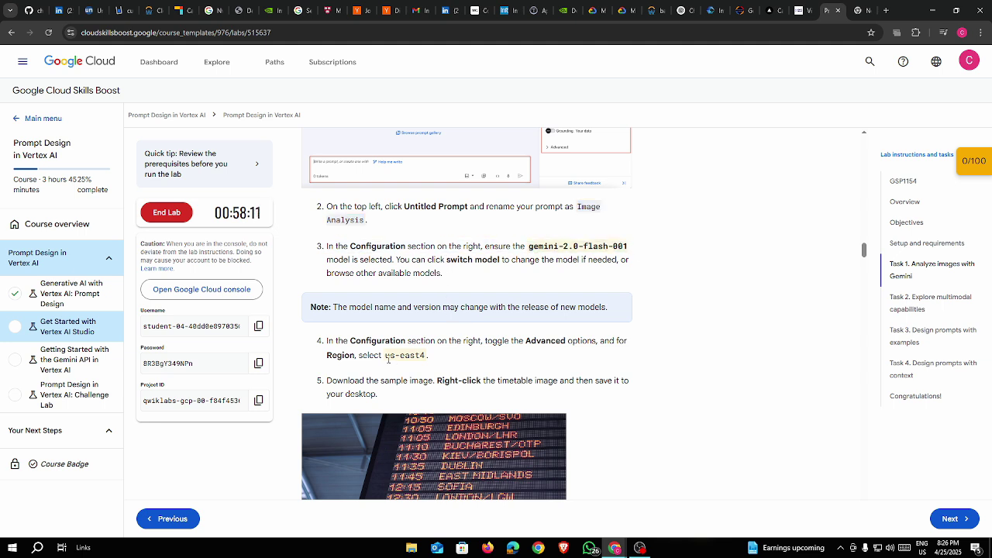
drag(385, 355, 428, 358)
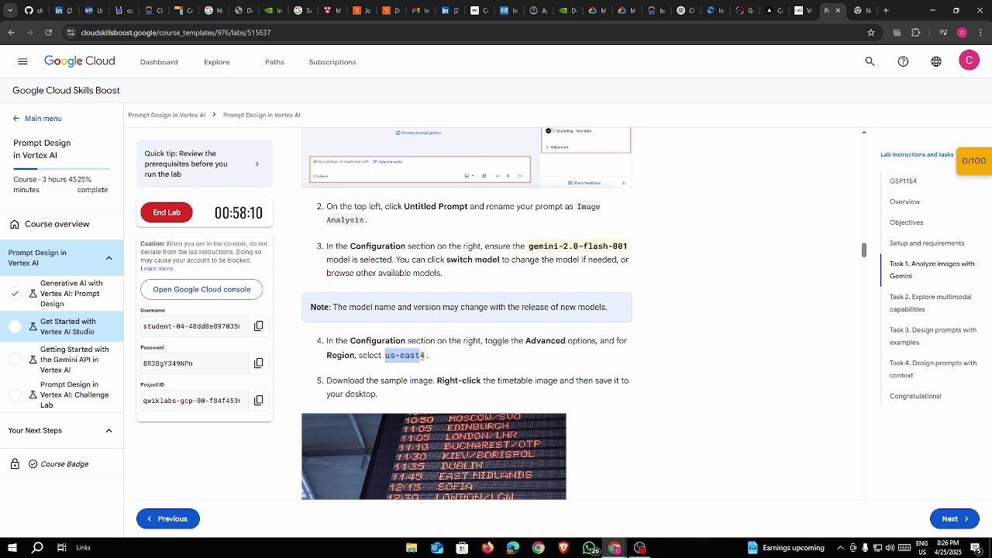
click(463, 362)
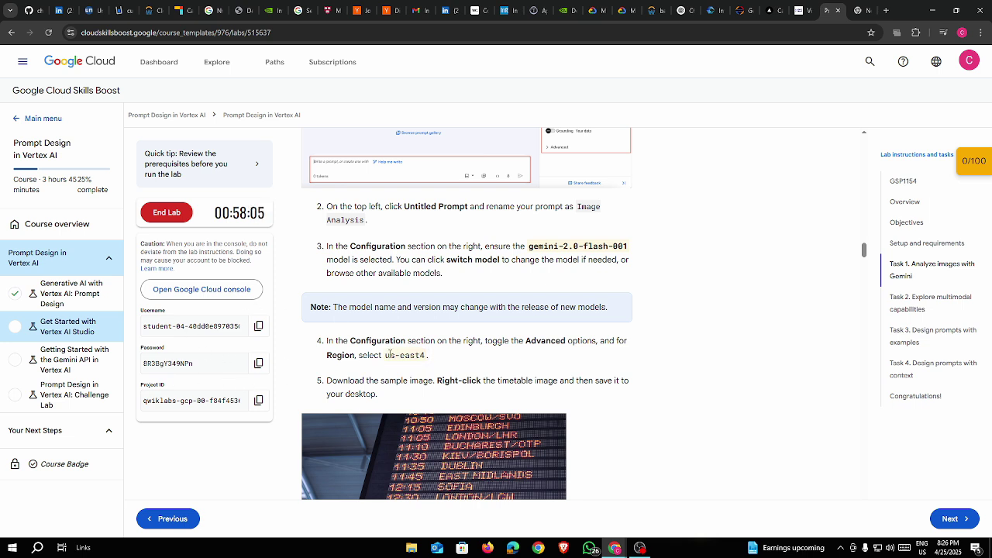
drag(387, 355, 426, 355)
click(438, 358)
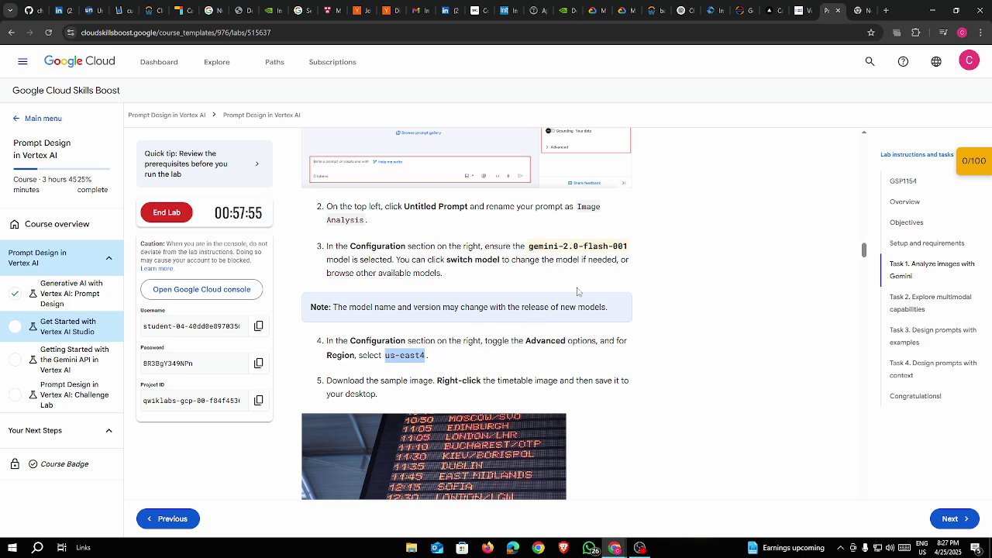
drag(528, 246, 326, 246)
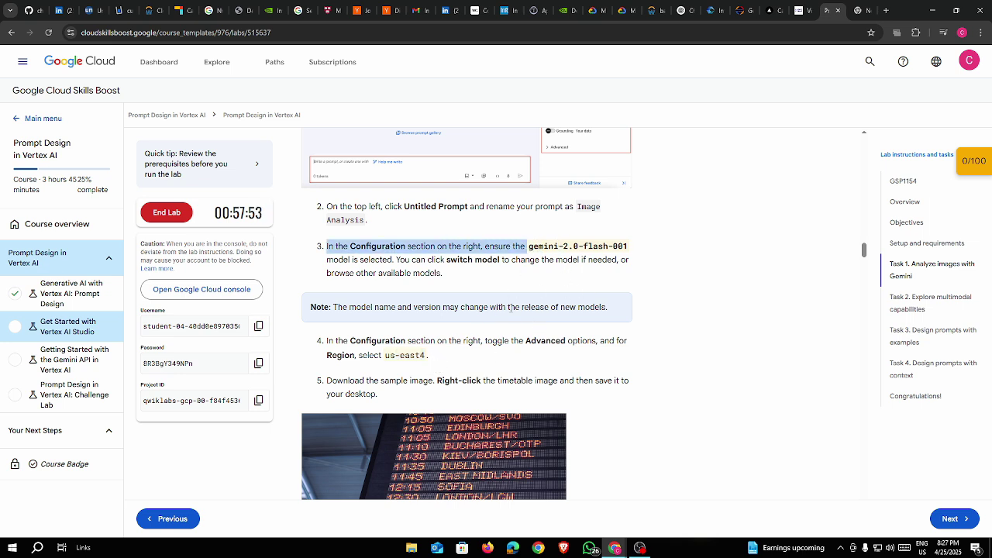
drag(385, 354, 428, 355)
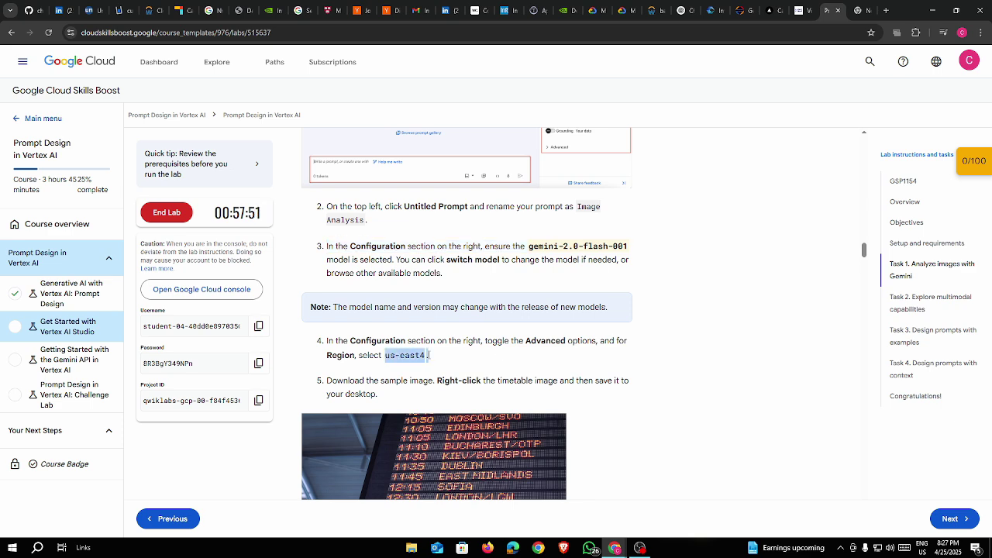
Switch back to Vertex AI Studio and check whether gemini-2.0-flash-001 is the model selected for the prompt
key(alt+Tab)
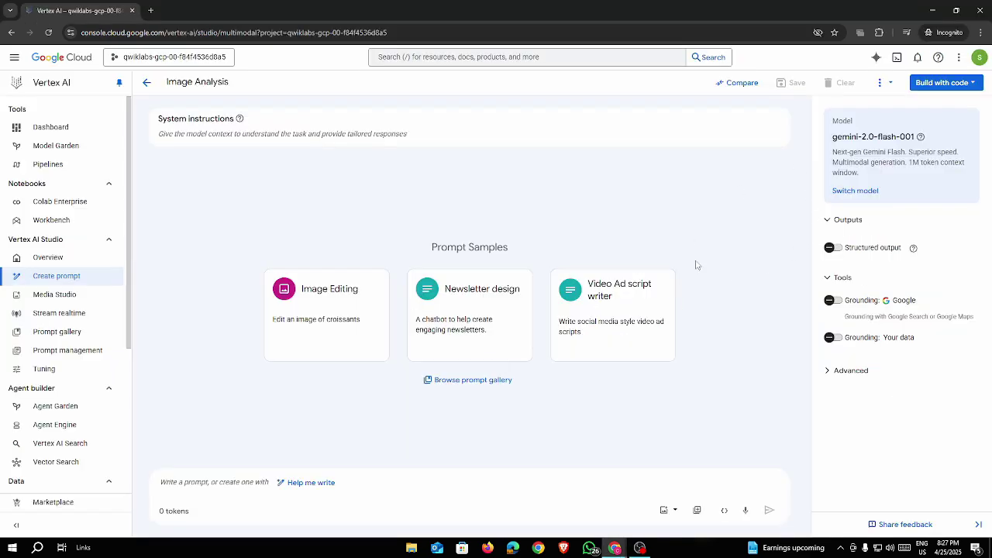
mouse_move(892, 144)
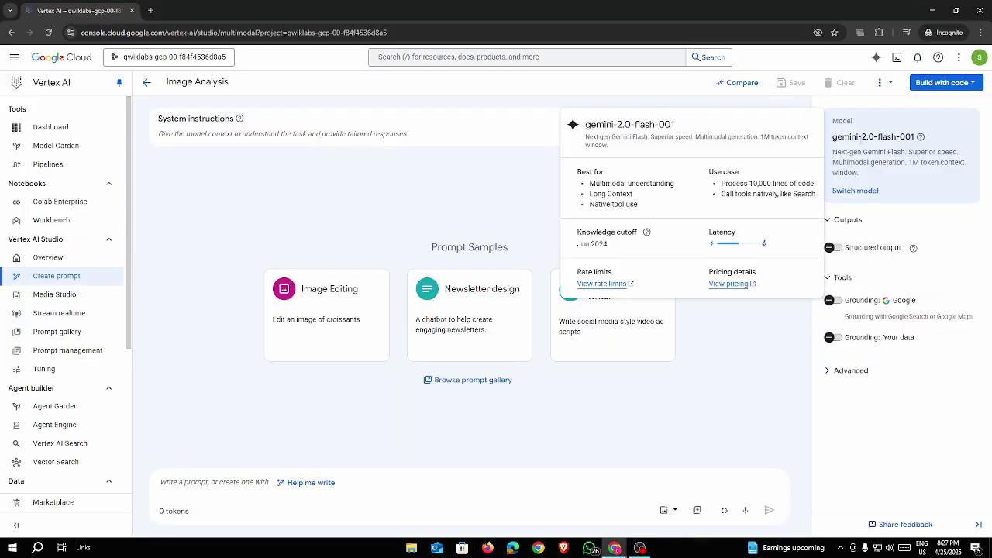
drag(861, 138, 915, 138)
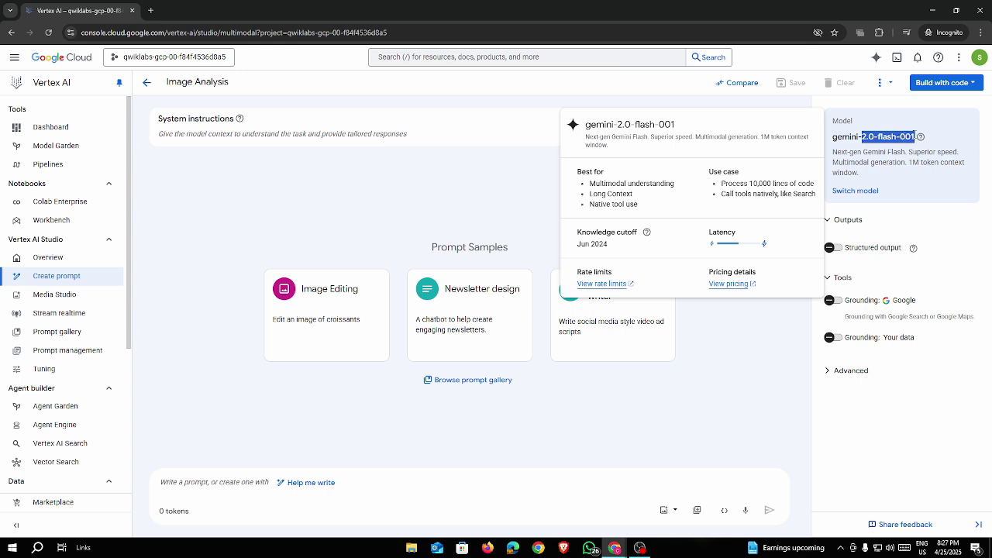
click(950, 234)
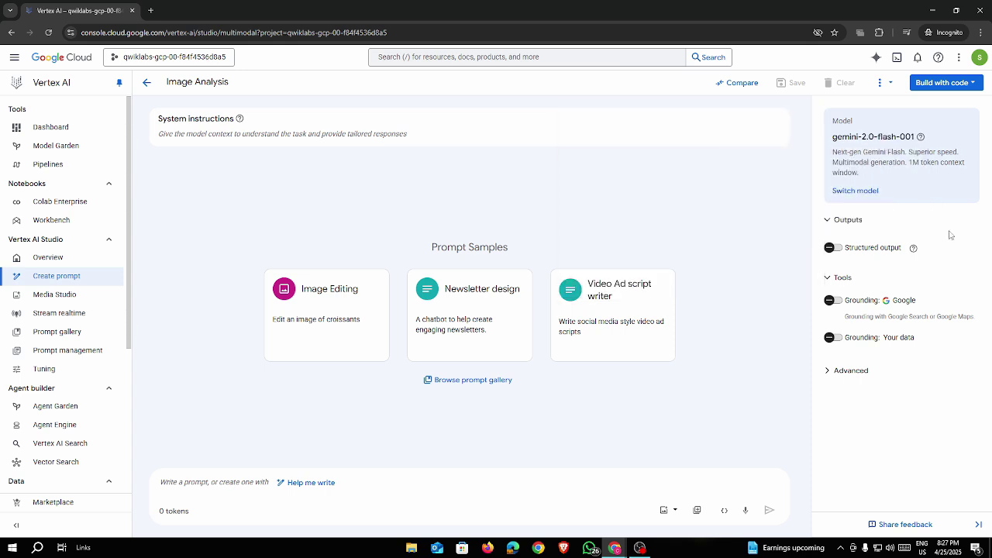
Expand the Advanced options, recheck the region in the lab, and set Region to us-east4 (Northern Virginia)
click(825, 375)
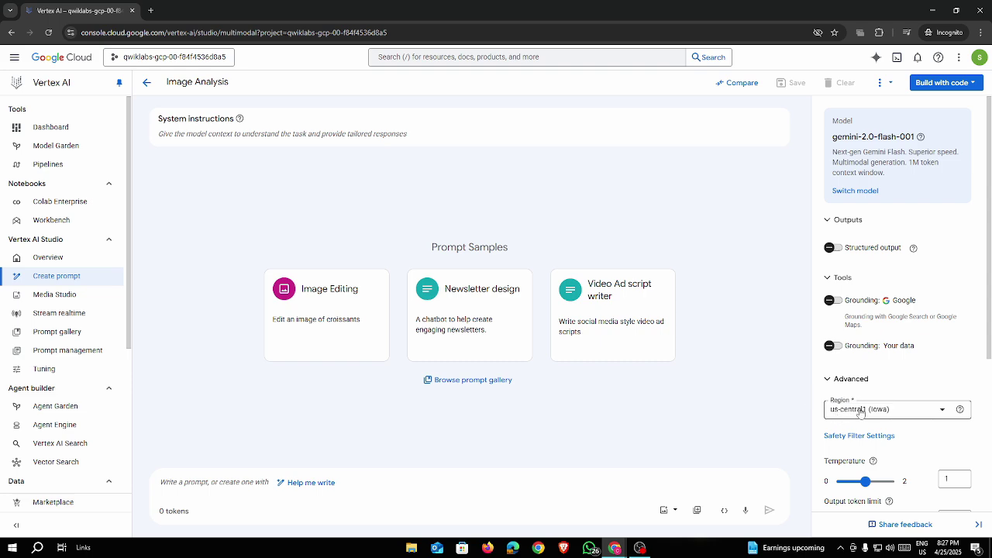
key(alt+Tab)
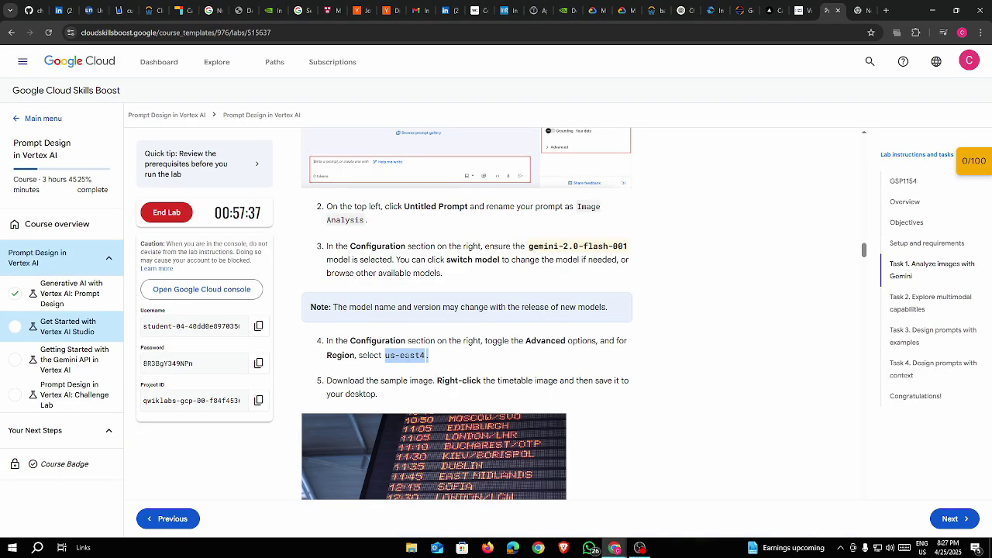
key(alt+Tab)
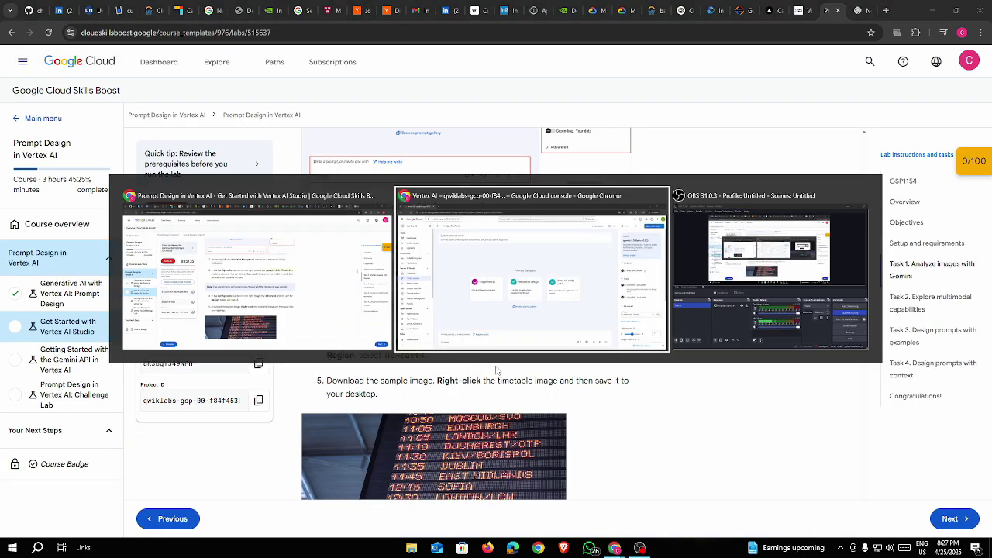
click(840, 412)
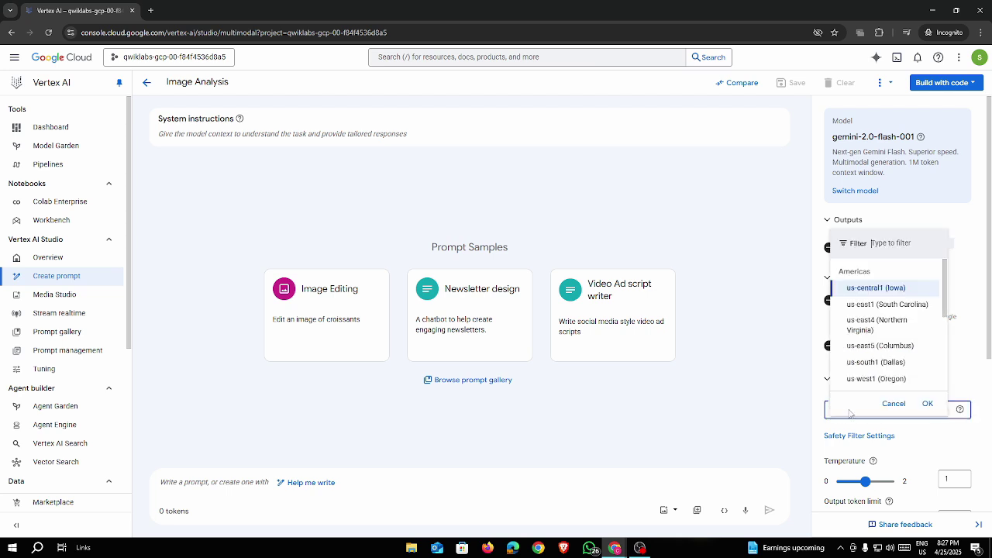
click(891, 329)
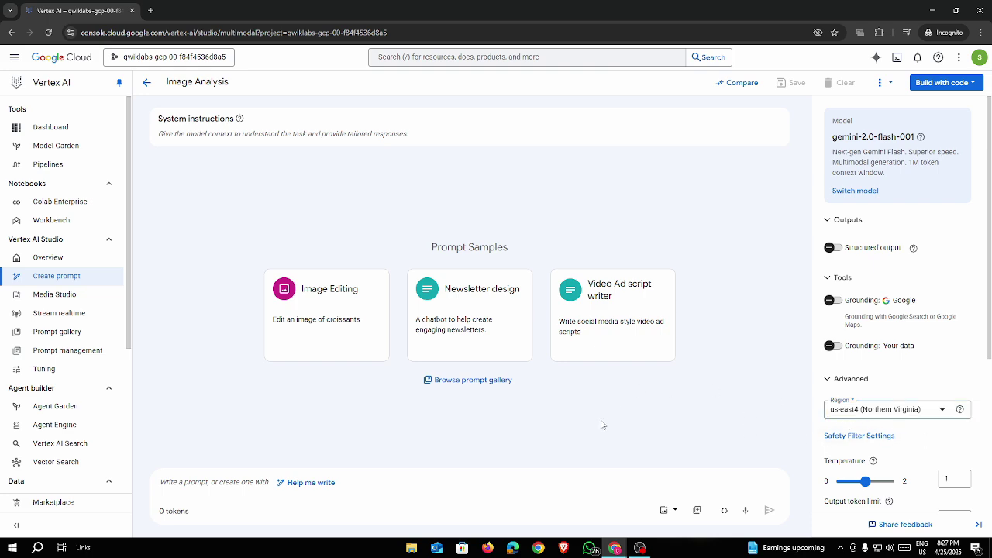
key(alt+Tab)
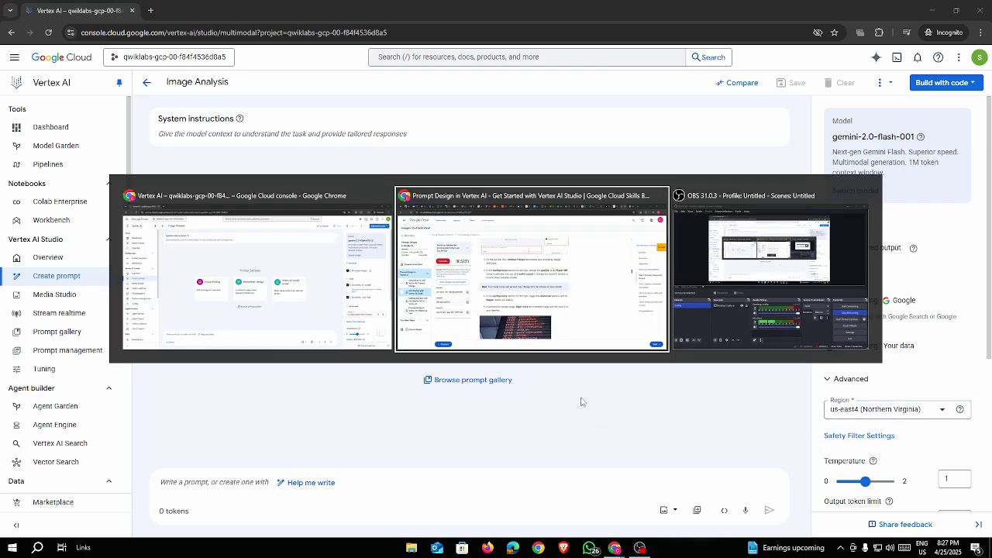
scroll(517, 388, down, 3)
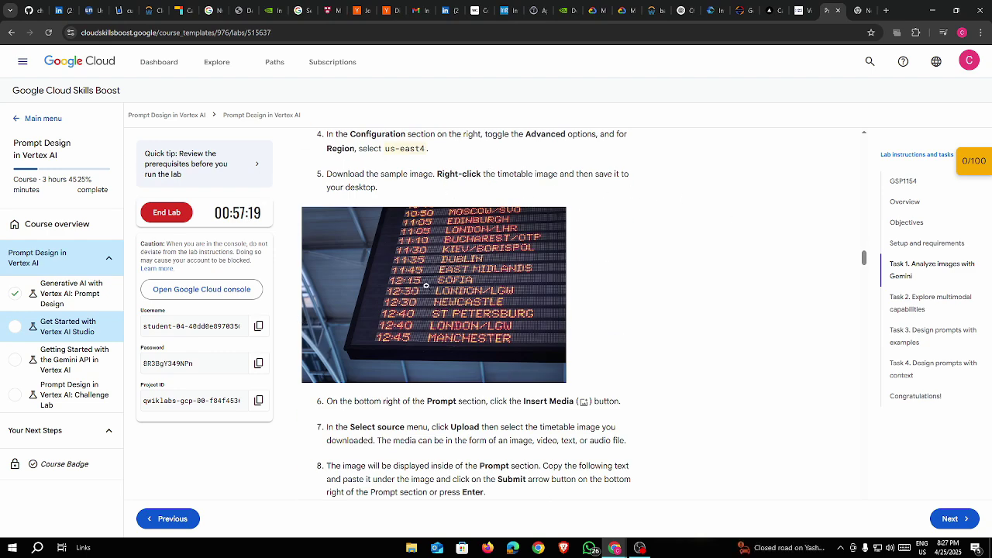
right_click(496, 283)
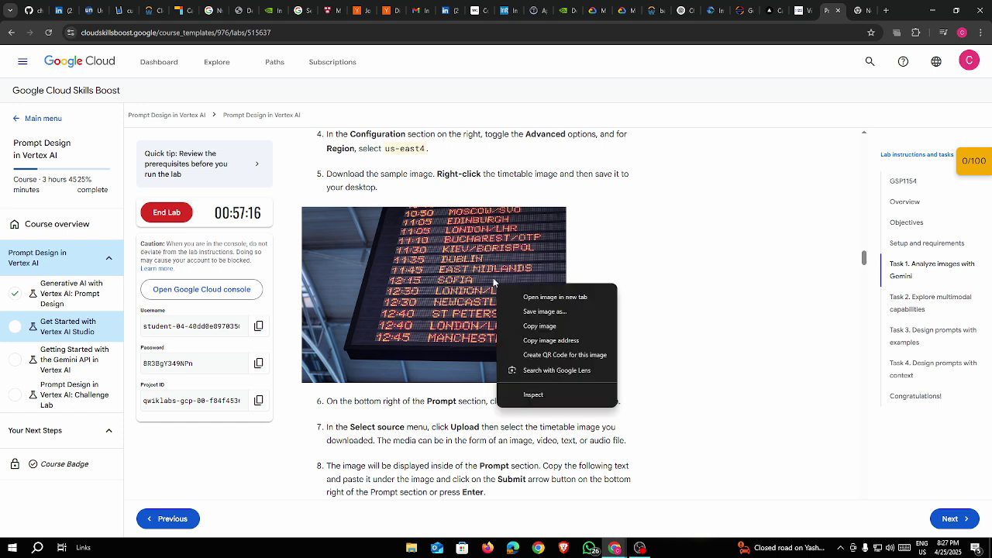
click(555, 312)
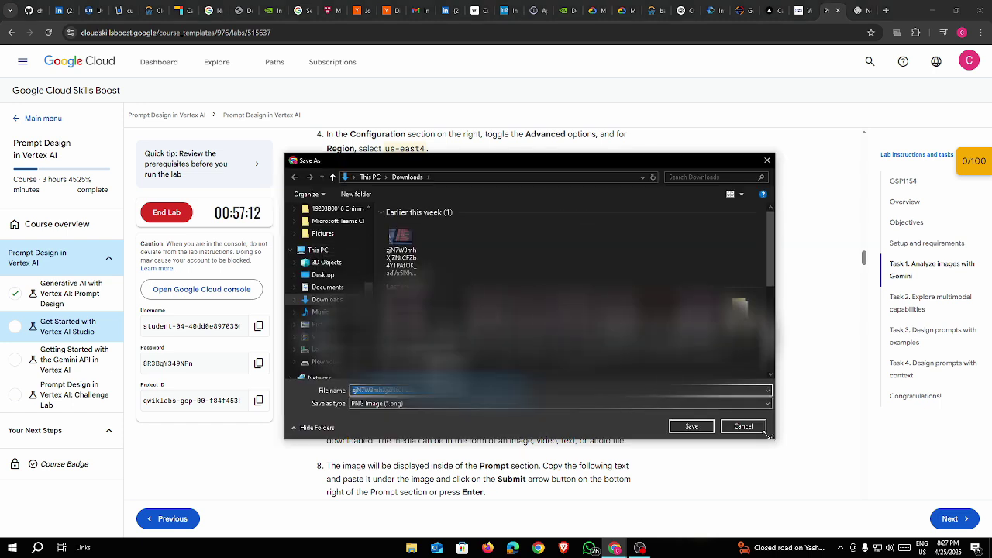
click(763, 431)
key(alt+Tab)
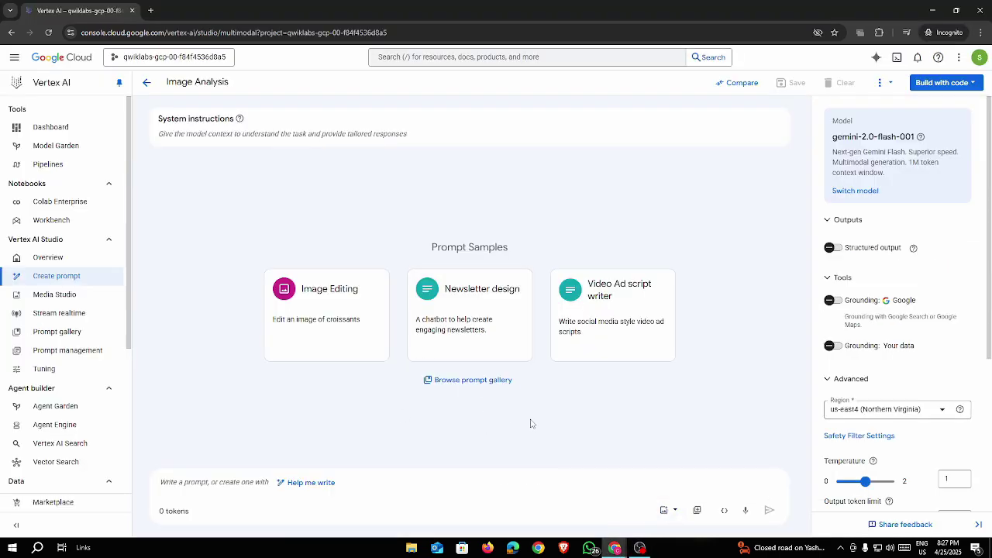
key(alt+Tab)
right_click(494, 327)
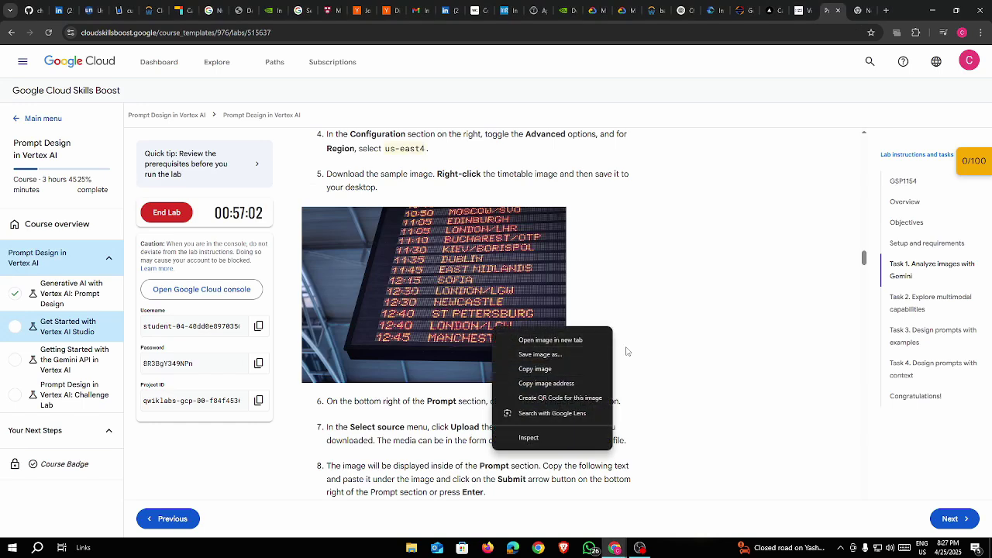
click(654, 360)
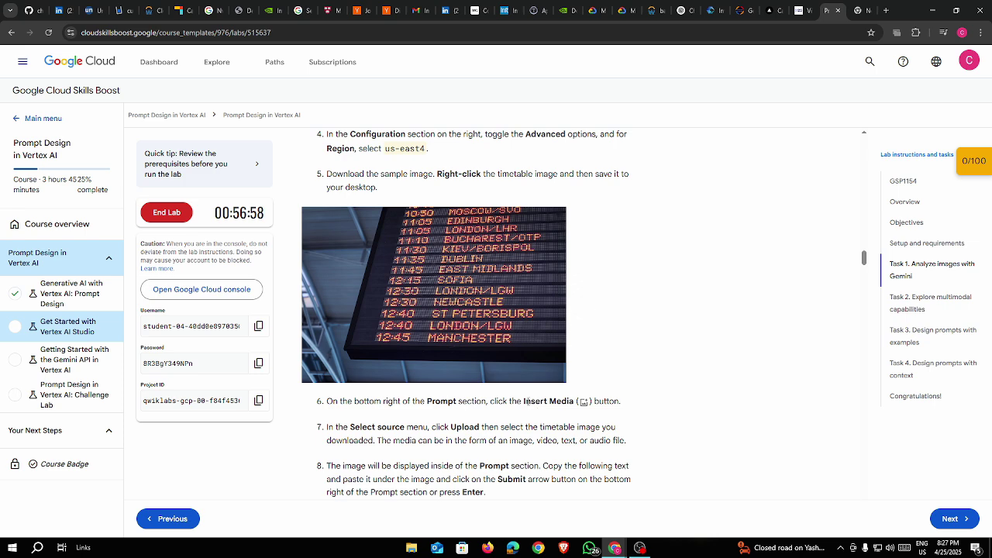
Read the Insert Media instruction in the lab and upload the timetable PNG from Downloads into the Image Analysis prompt
drag(525, 402, 574, 402)
click(659, 400)
key(alt+Tab)
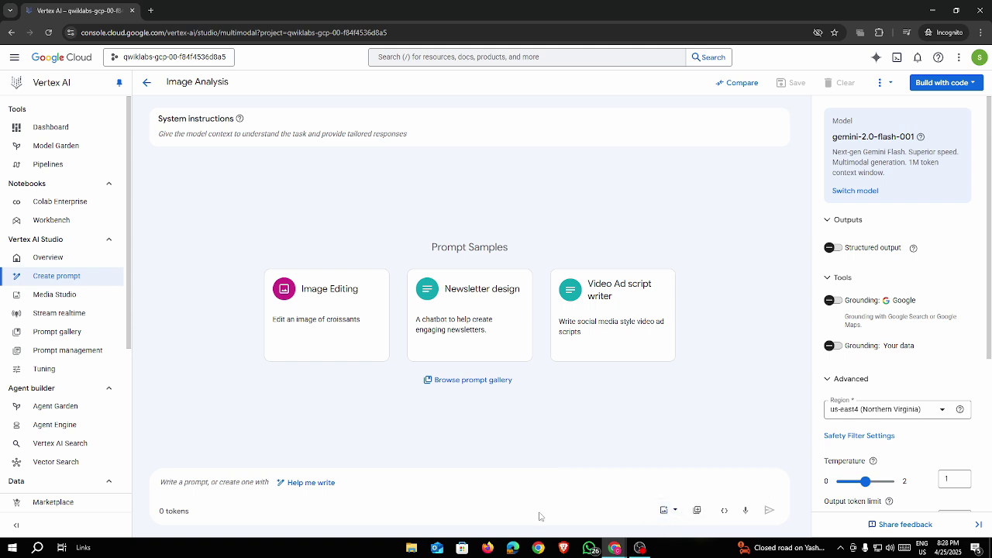
click(675, 510)
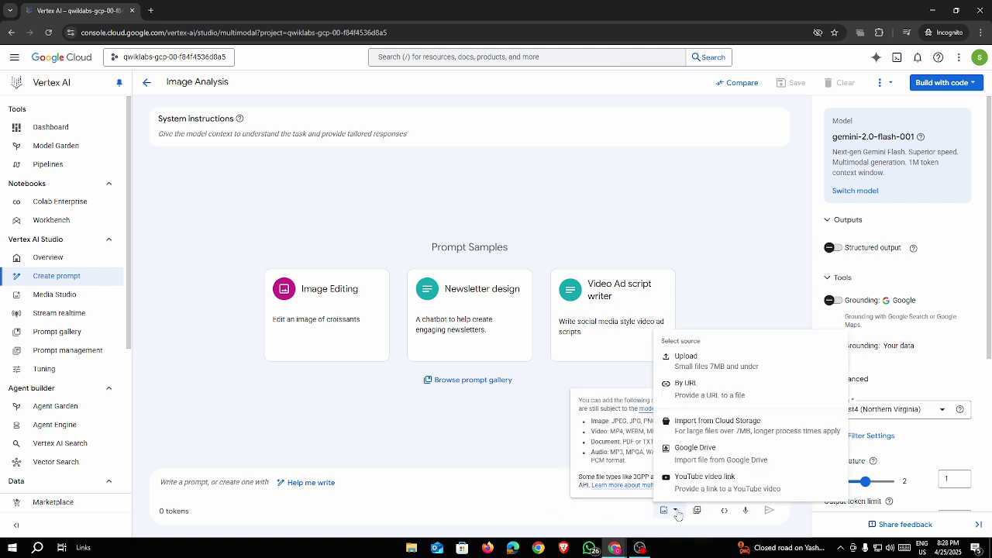
click(694, 367)
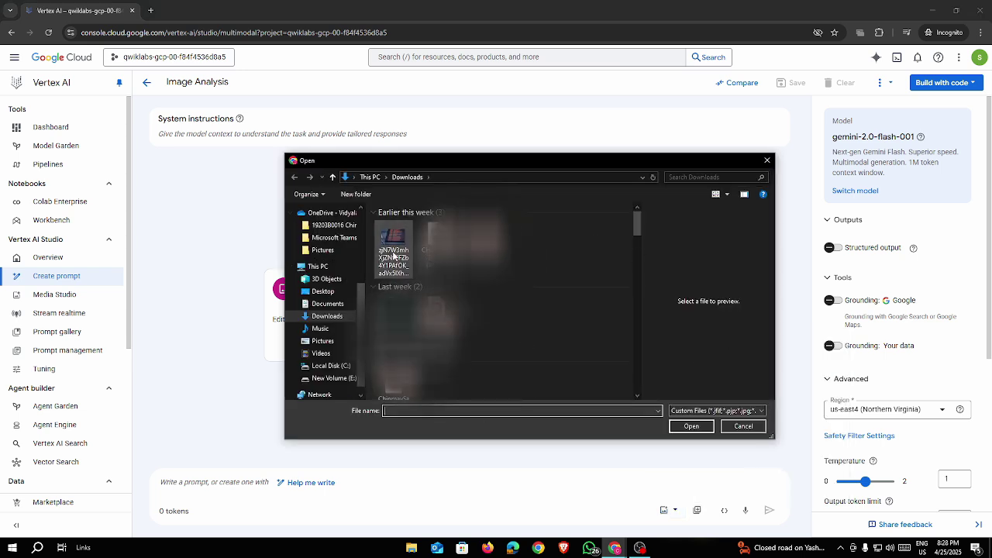
click(392, 248)
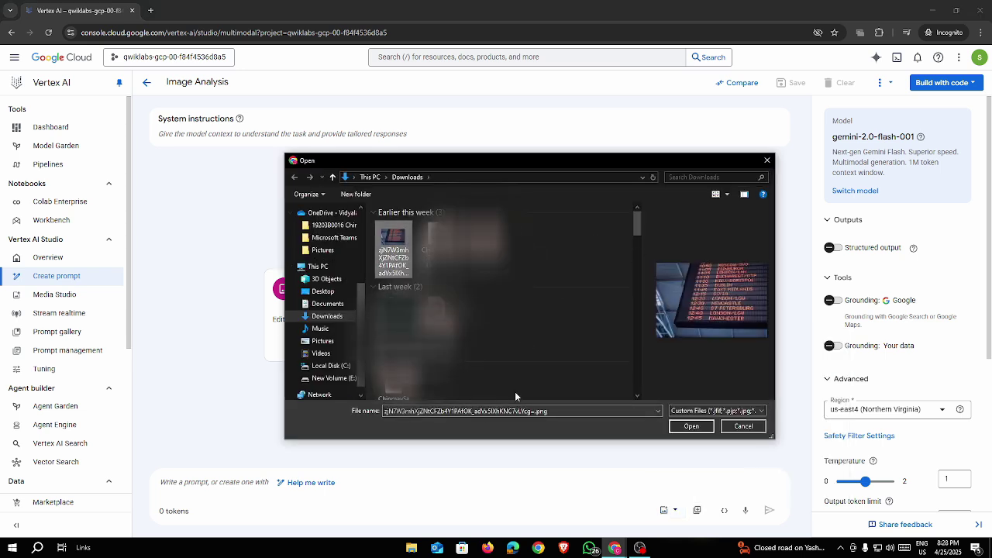
click(682, 428)
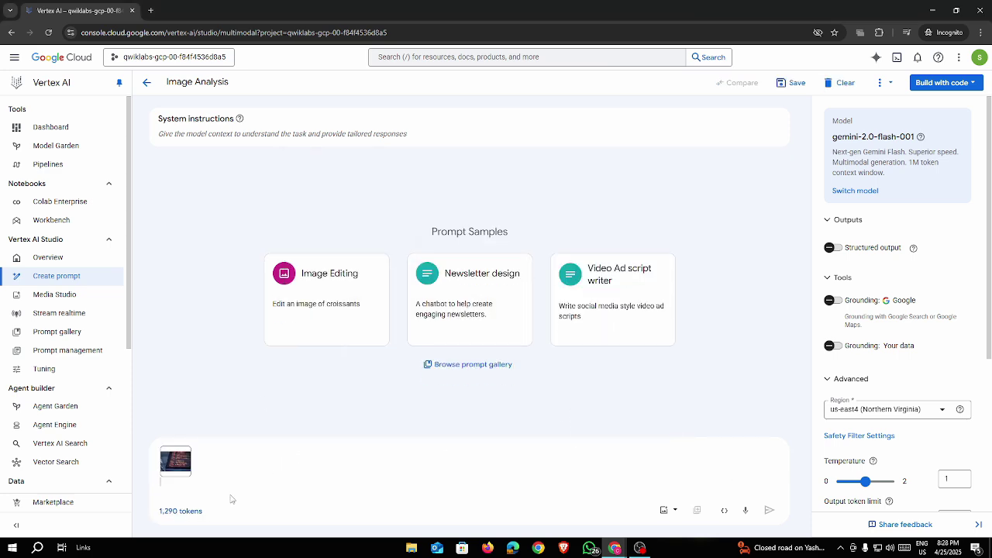
Copy the lab's prompt text "Title the image." into the Vertex AI Studio prompt beneath the timetable image and submit it
key(alt+Tab)
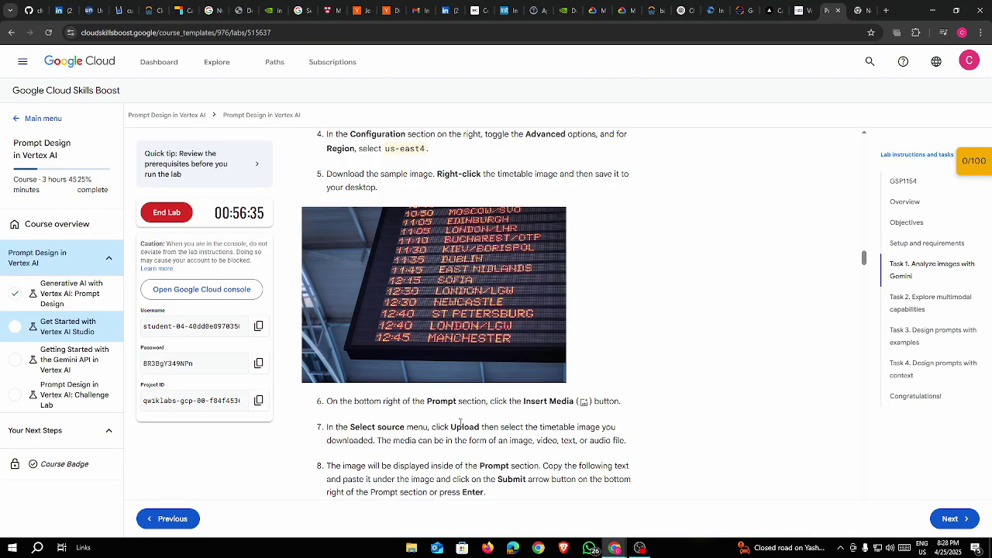
scroll(507, 406, down, 3)
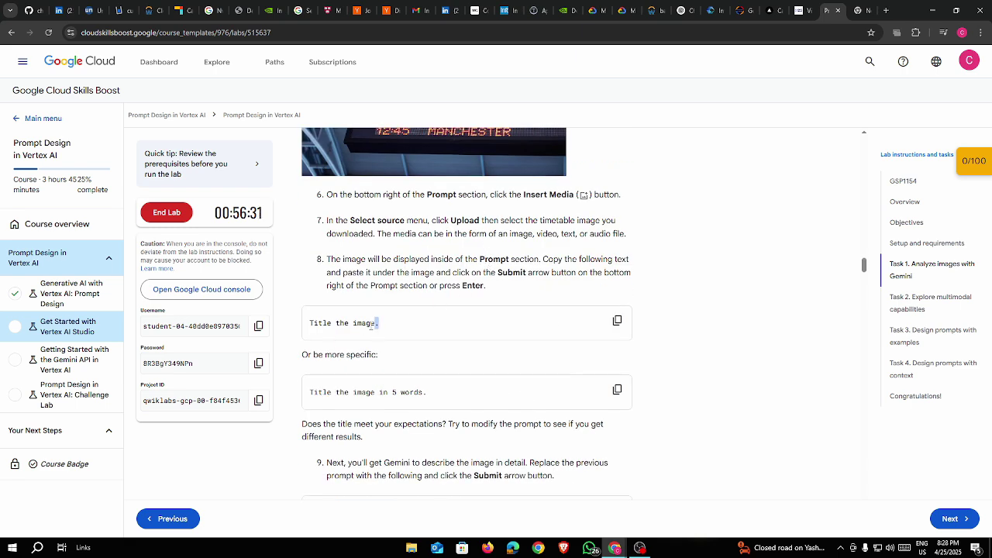
drag(379, 324, 309, 324)
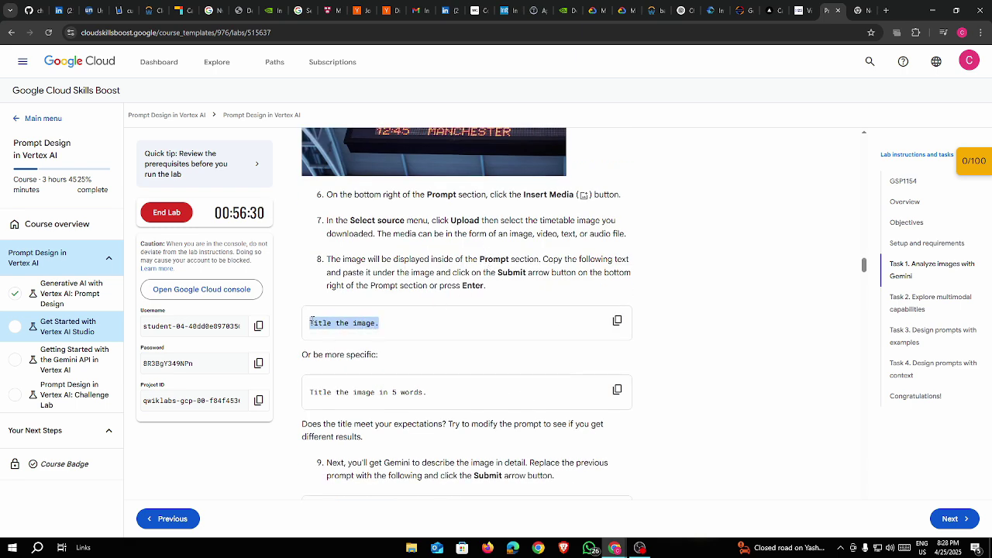
click(618, 322)
key(alt+Tab)
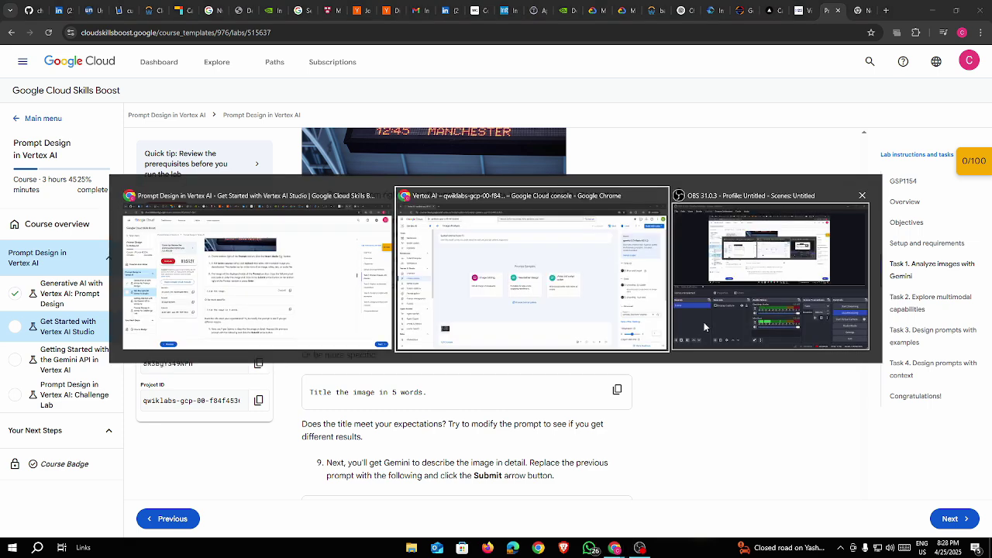
key(ctrl+v)
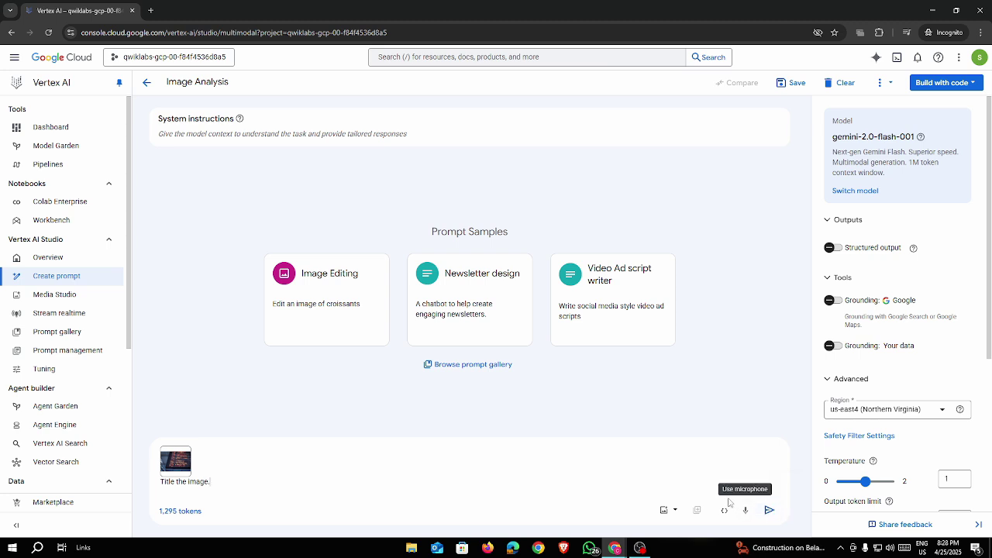
click(770, 509)
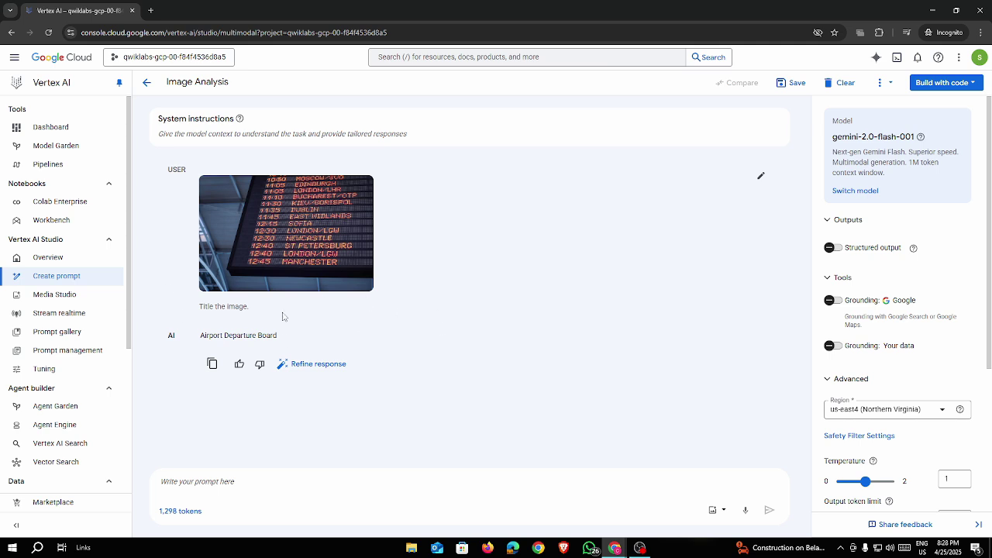
Review the submitted "Title the image." prompt and the title Gemini returned for the timetable image
drag(199, 306, 251, 307)
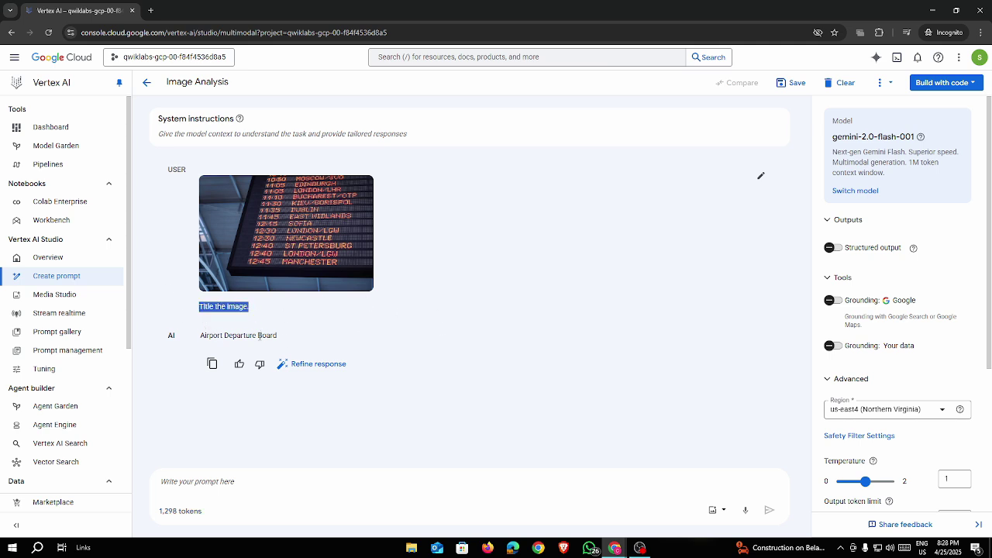
drag(200, 335, 281, 332)
click(307, 341)
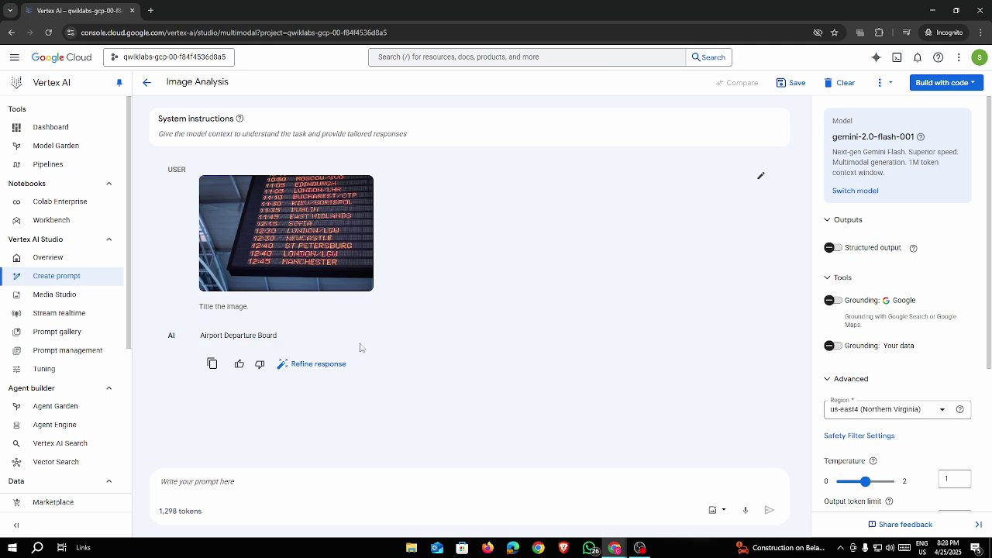
Copy the lab's more specific prompt "Title the image in 5 words." into Vertex AI Studio, submit it, and review the returned title
key(alt+Tab)
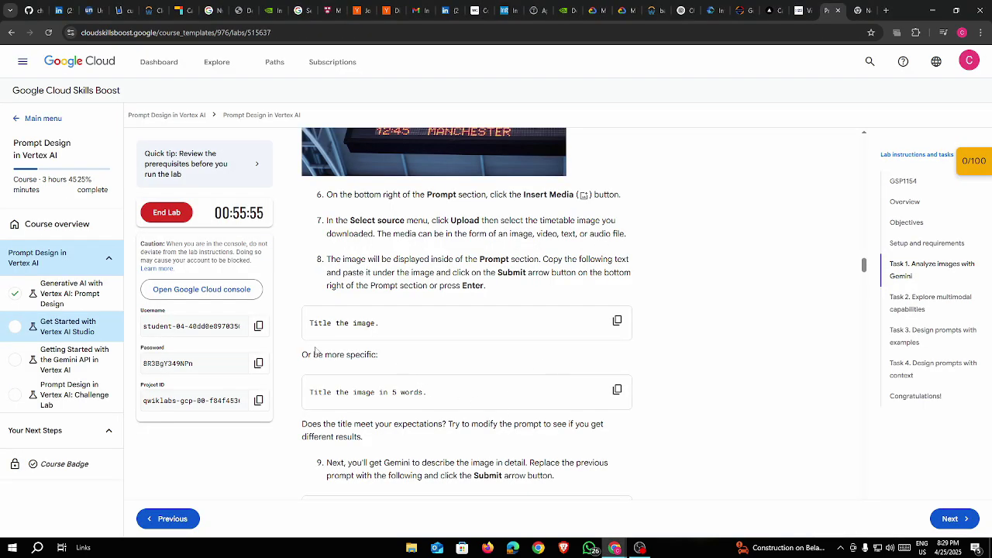
drag(302, 354, 405, 360)
click(405, 360)
click(615, 390)
key(alt+Tab)
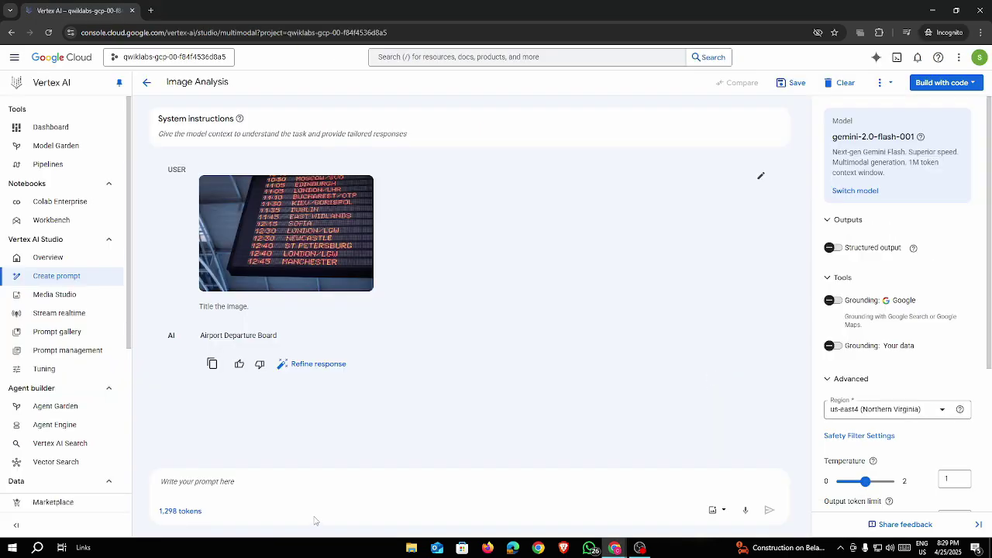
click(314, 521)
key(ctrl+v)
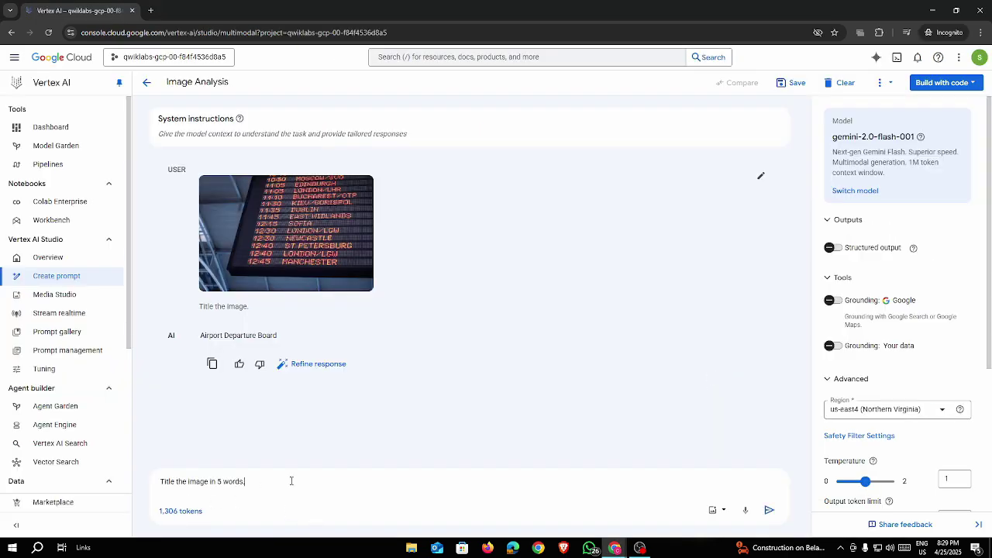
key(Return)
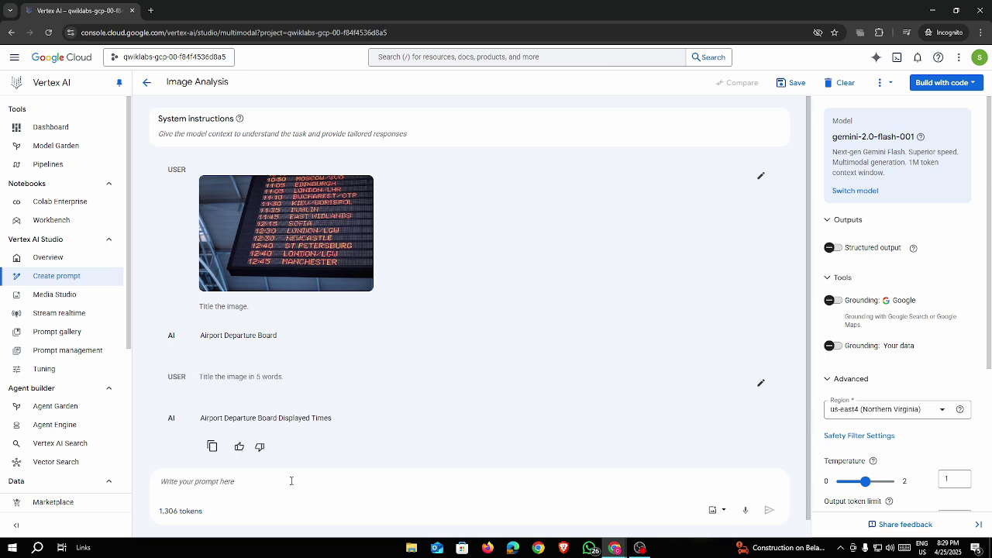
drag(200, 417, 343, 415)
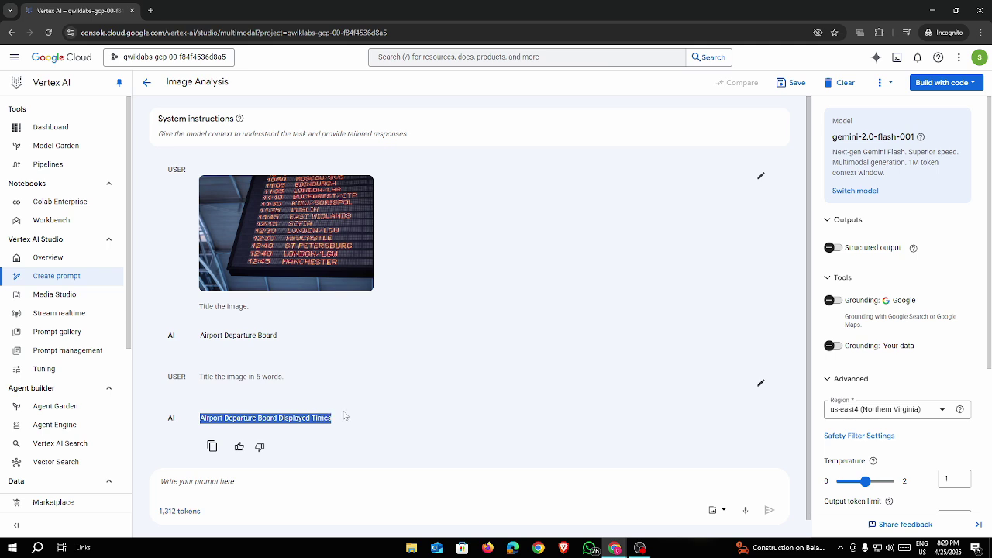
click(361, 433)
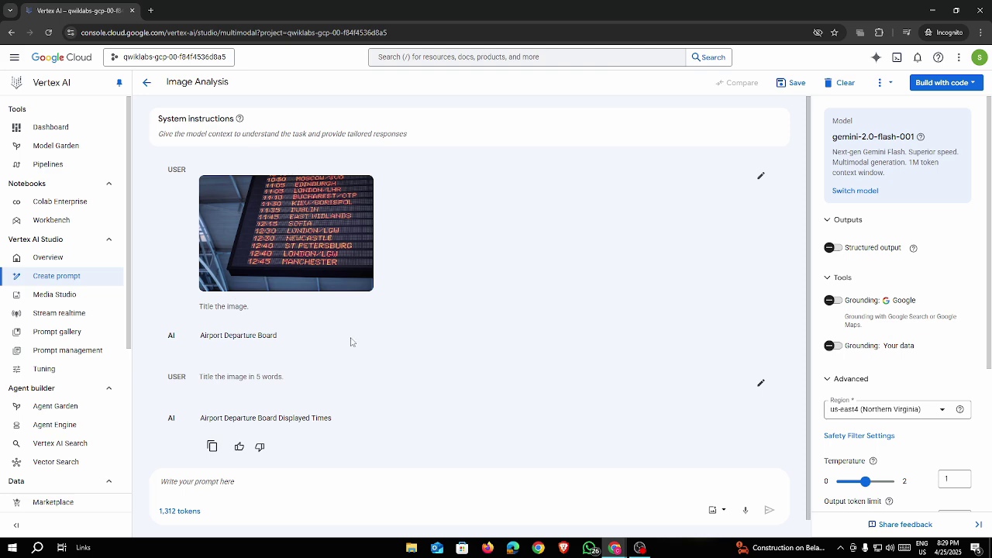
Copy the lab's step 9 prompt "Describe the image in detail." into Vertex AI Studio and submit it
key(alt+Tab)
scroll(471, 360, down, 3)
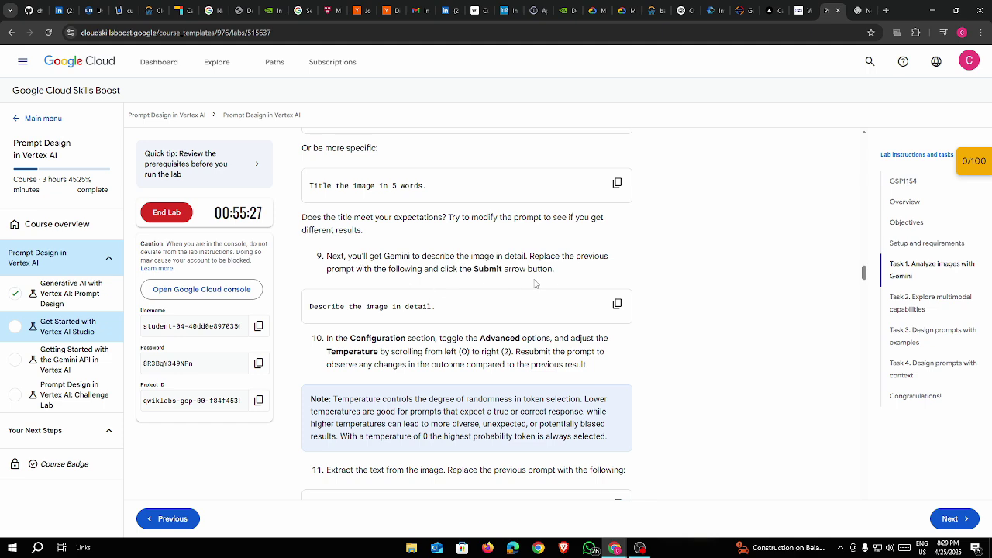
click(617, 312)
key(alt+Tab)
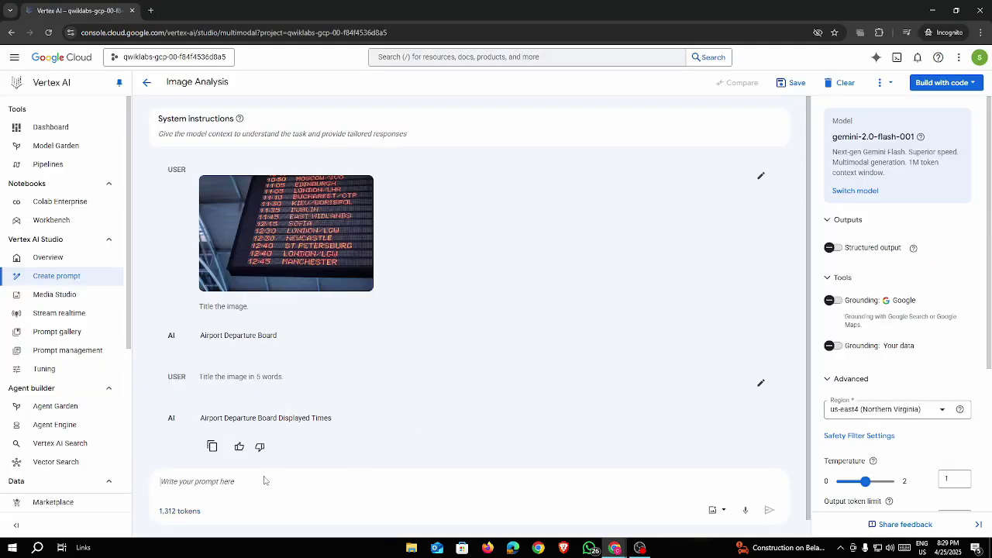
key(ctrl+v)
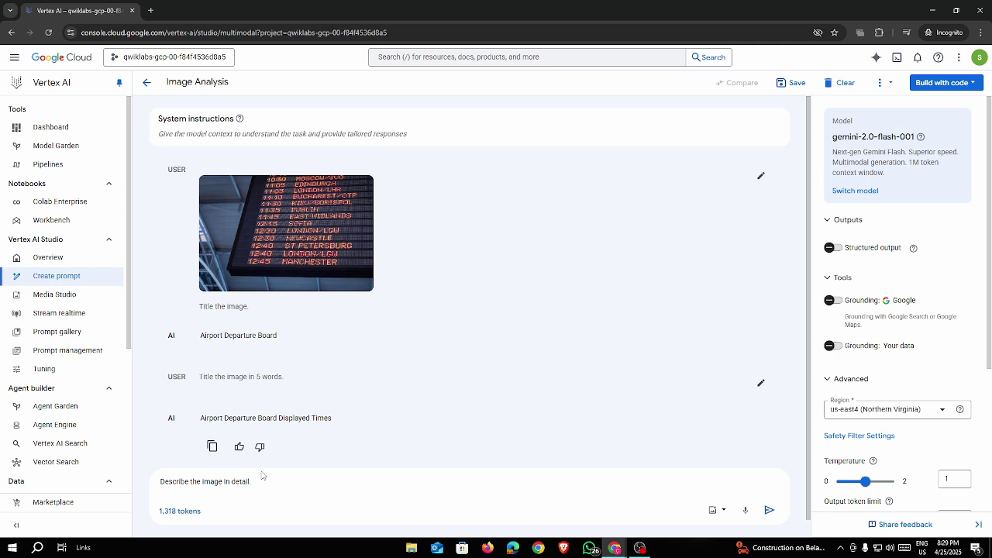
key(Return)
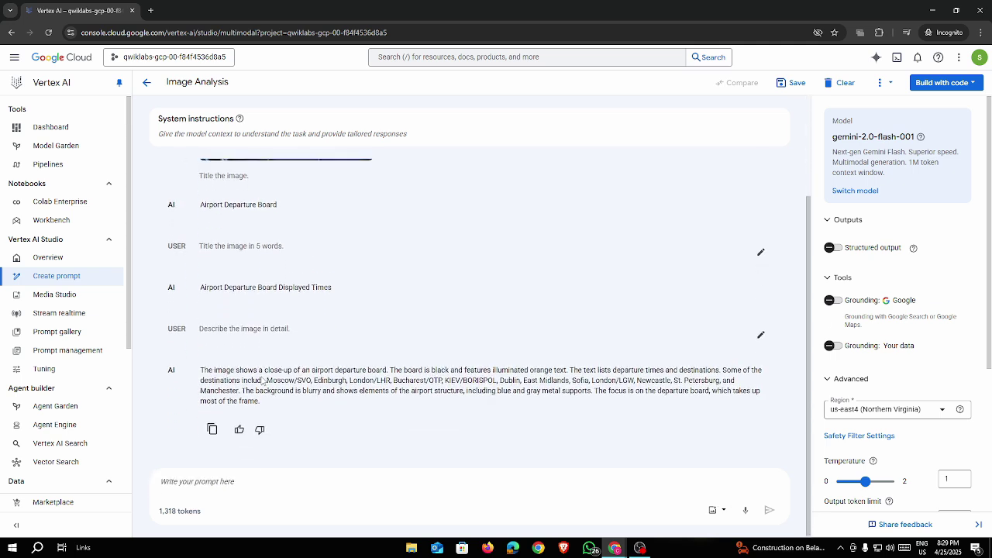
Read through Gemini's detailed description and compare it with the uploaded timetable image
drag(201, 368, 590, 390)
scroll(306, 311, up, 2)
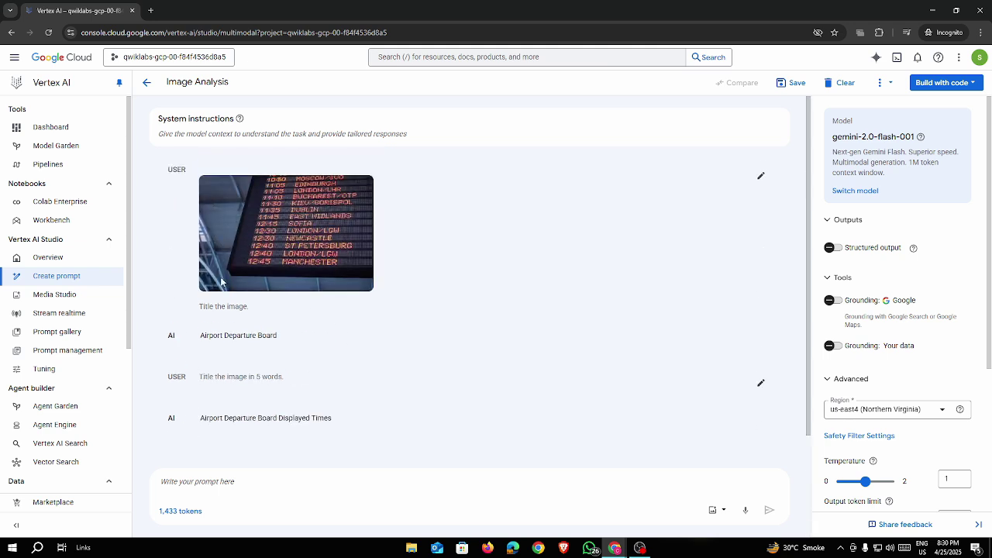
scroll(320, 265, down, 2)
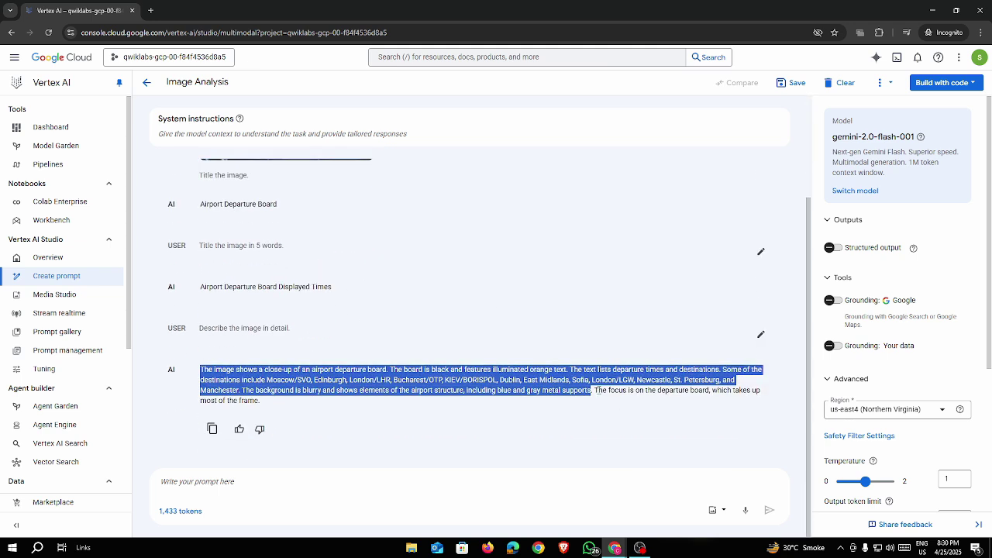
drag(594, 390, 272, 409)
click(272, 409)
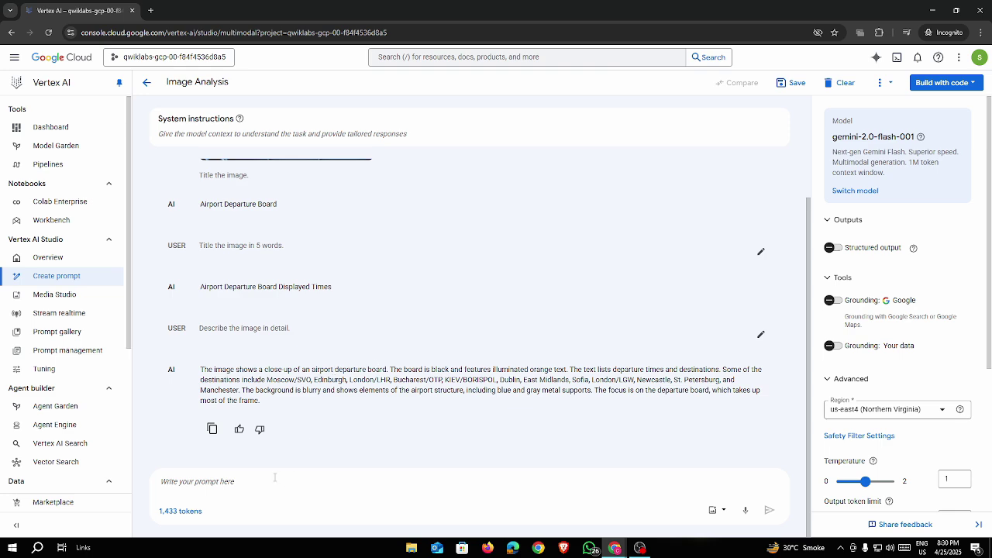
Return to the lab instructions and read step 10 on adjusting the Temperature and resubmitting the prompt
key(alt+Tab)
scroll(394, 363, down, 3)
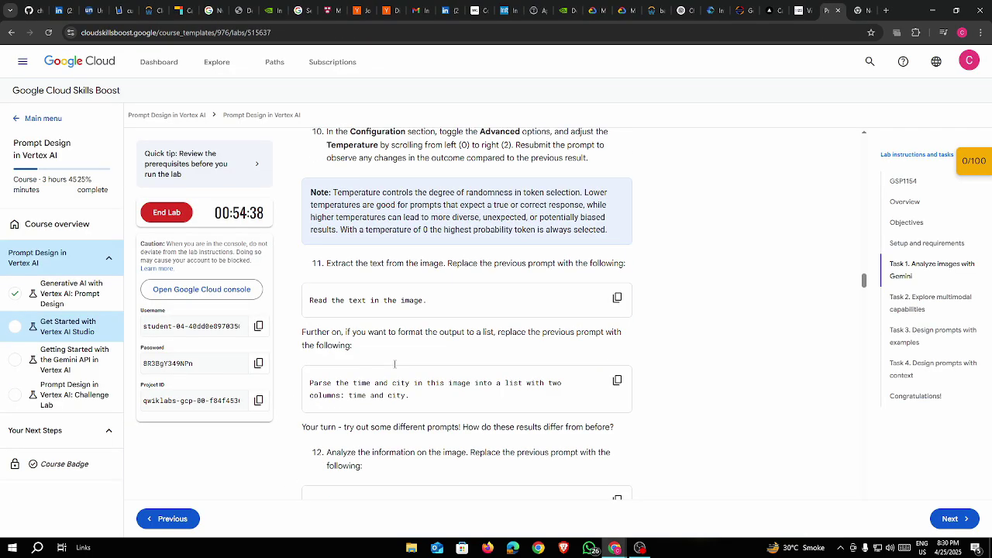
scroll(395, 368, up, 3)
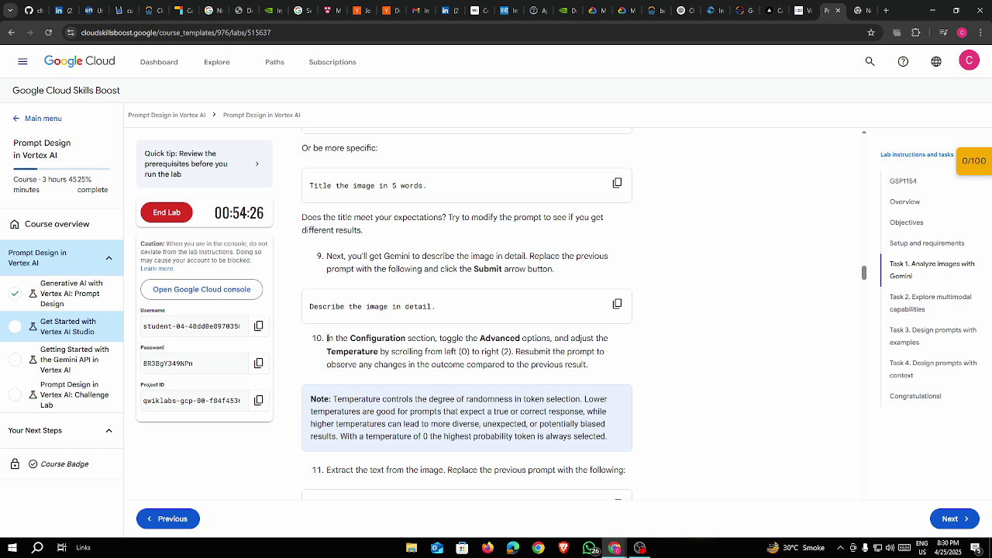
drag(327, 339, 379, 353)
double_click(370, 352)
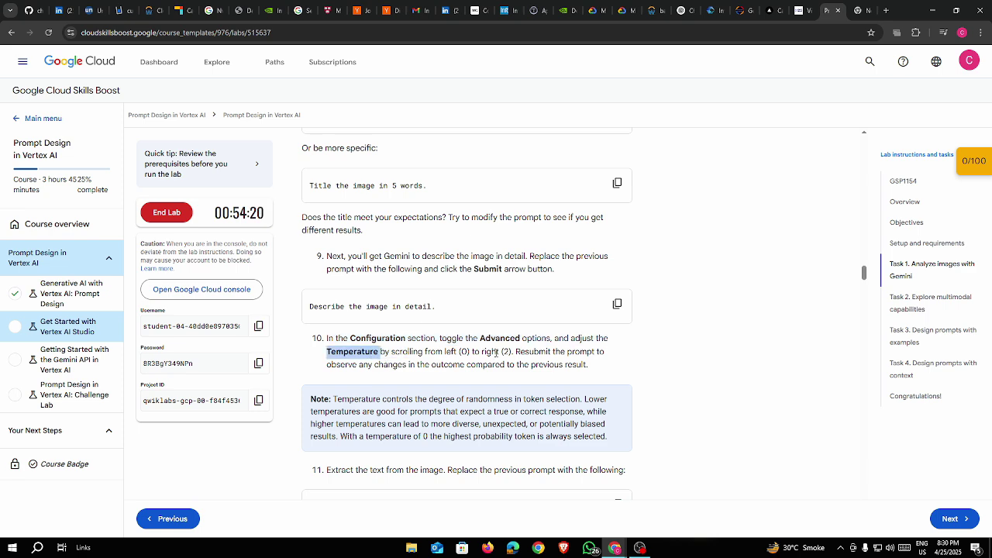
Switch to Vertex AI Studio, find the Temperature setting in the Advanced options, and read its help text
key(alt+Tab)
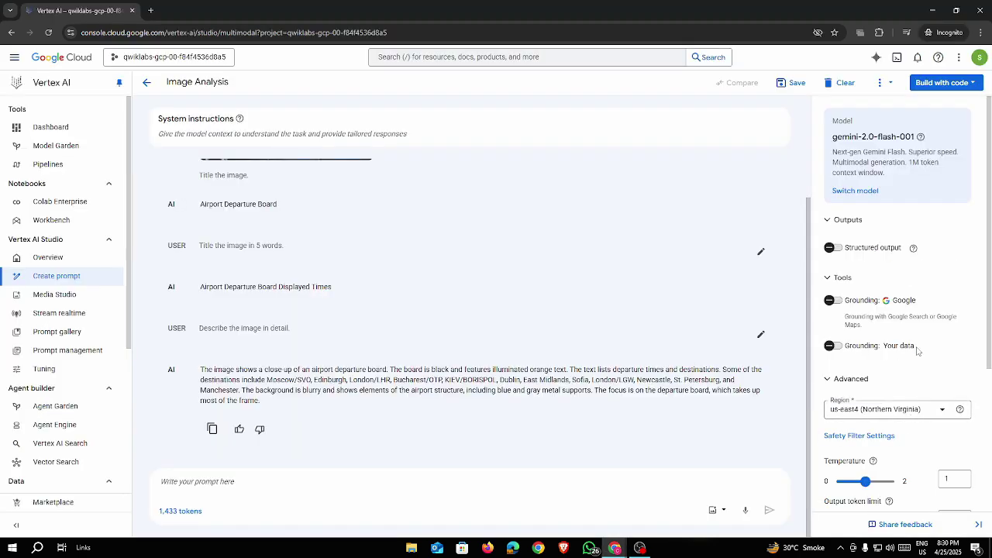
scroll(916, 384, down, 3)
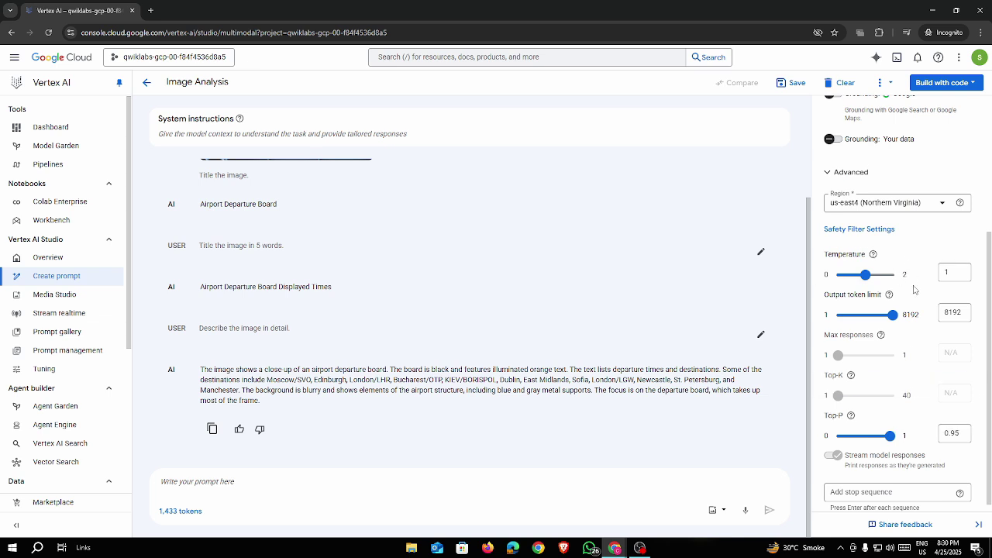
scroll(919, 310, down, 1)
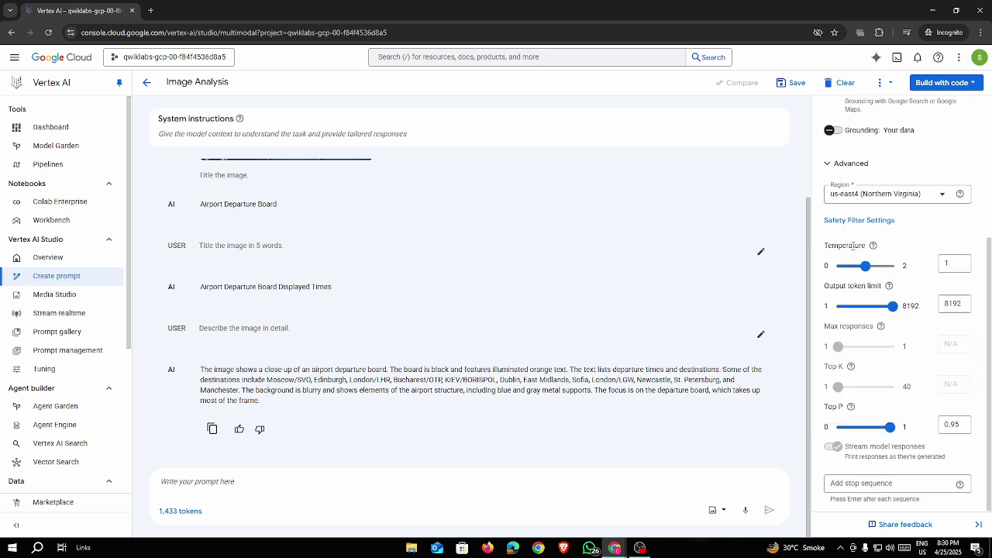
mouse_move(855, 251)
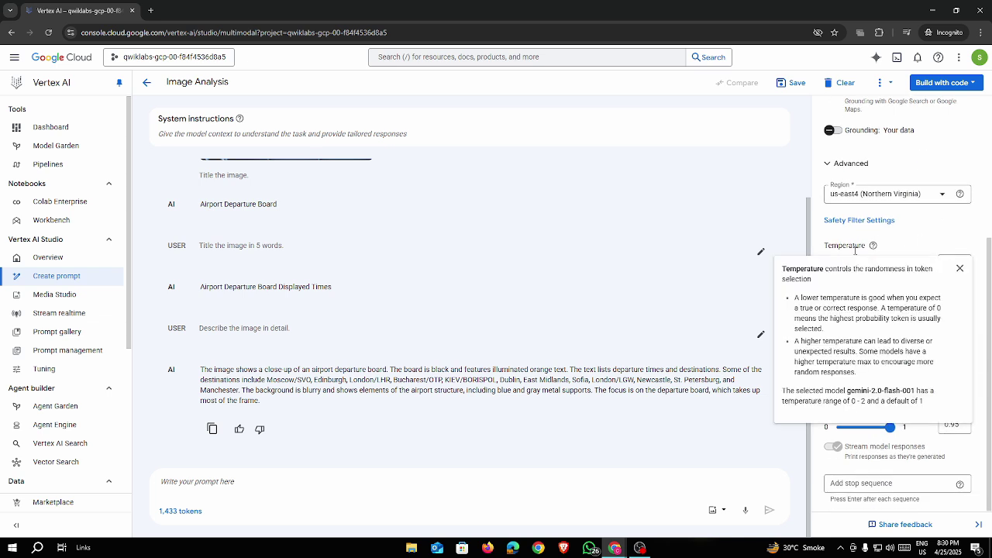
click(960, 268)
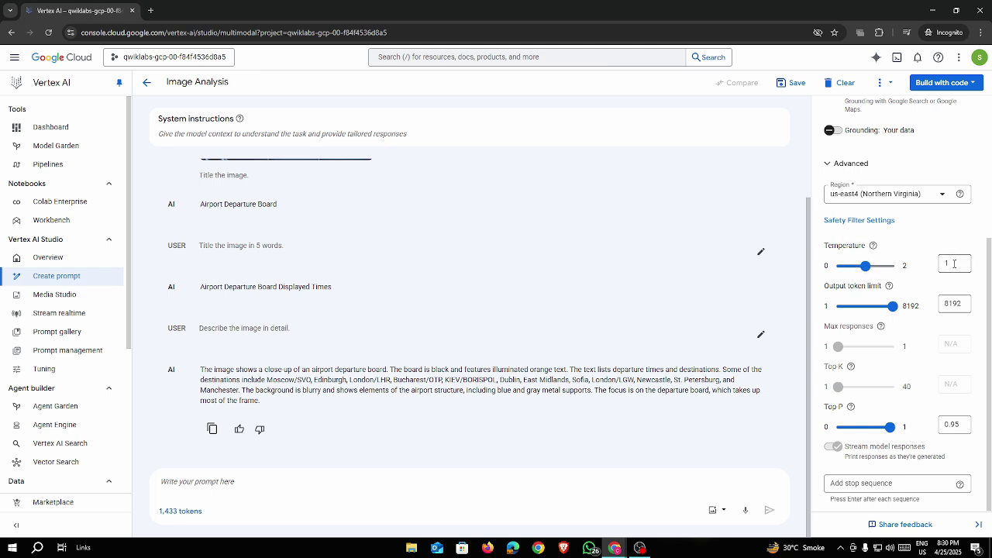
click(954, 263)
click(873, 245)
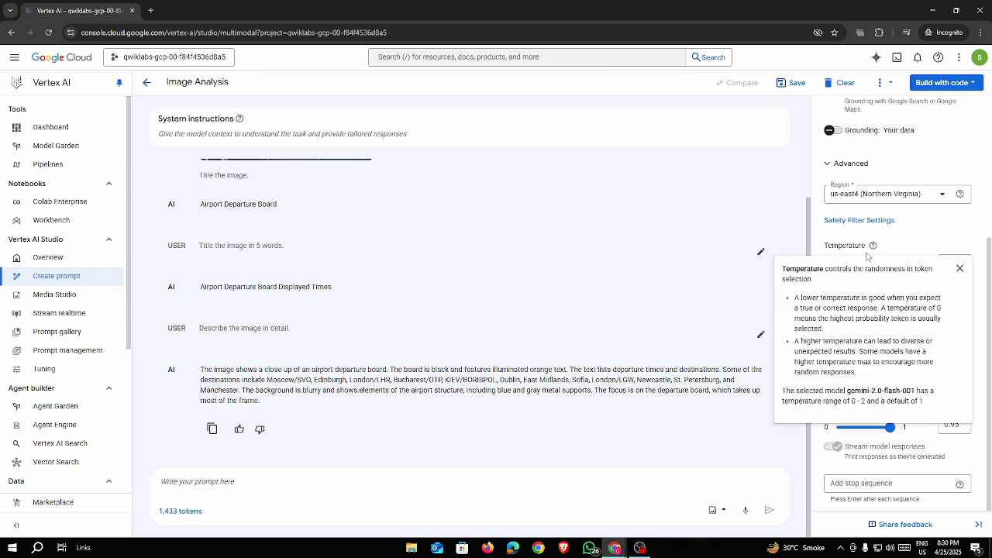
click(960, 269)
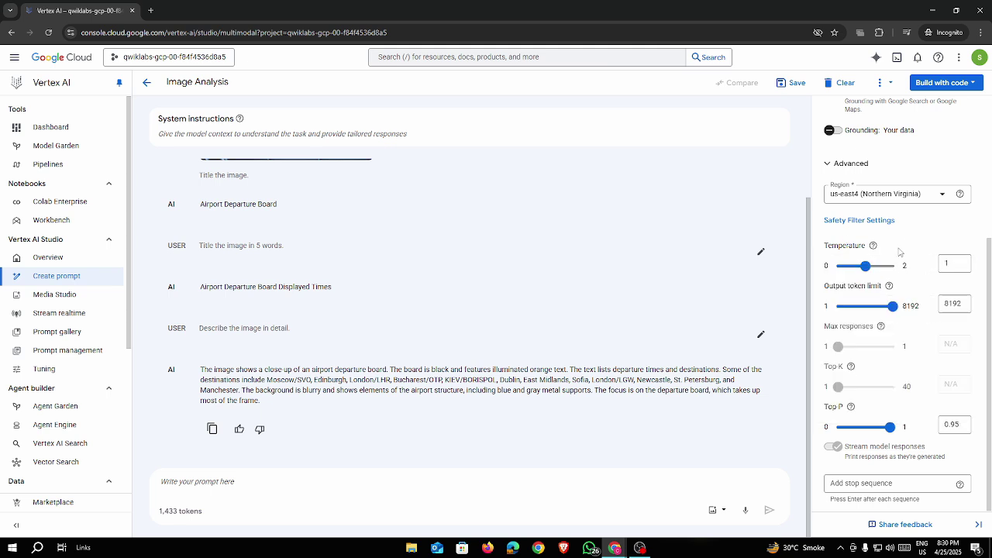
click(873, 246)
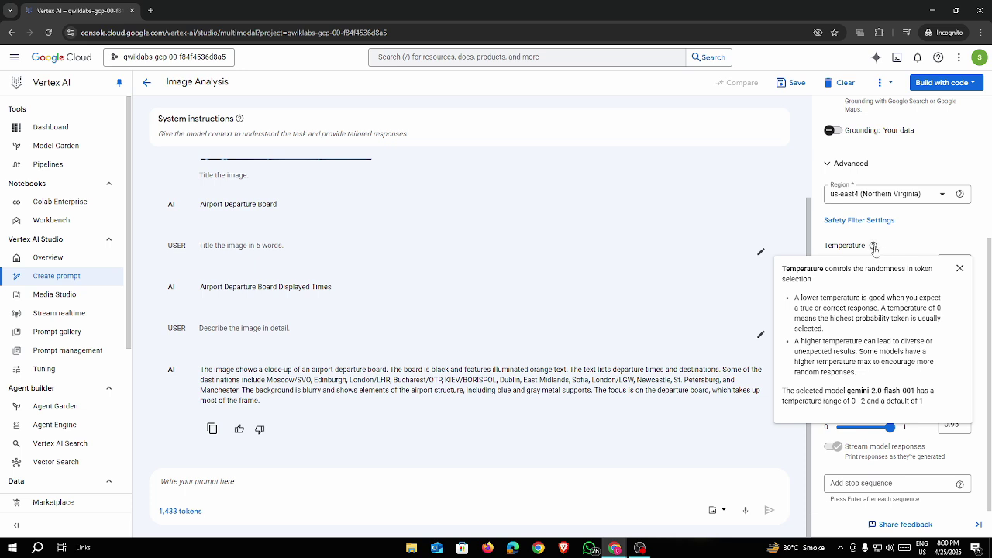
click(873, 246)
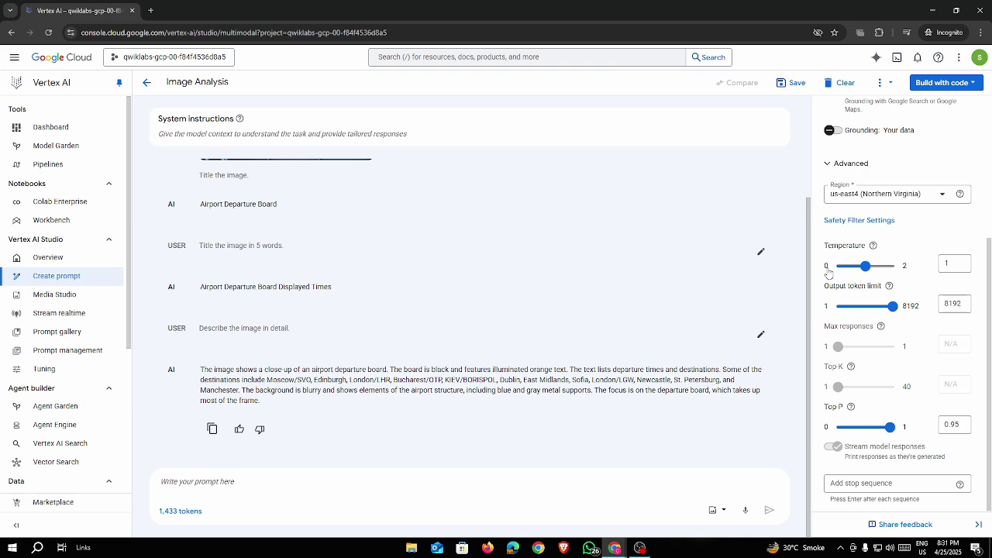
Switch to the lab page and read the note on how lower and higher temperatures affect the model's responses
key(alt+Tab)
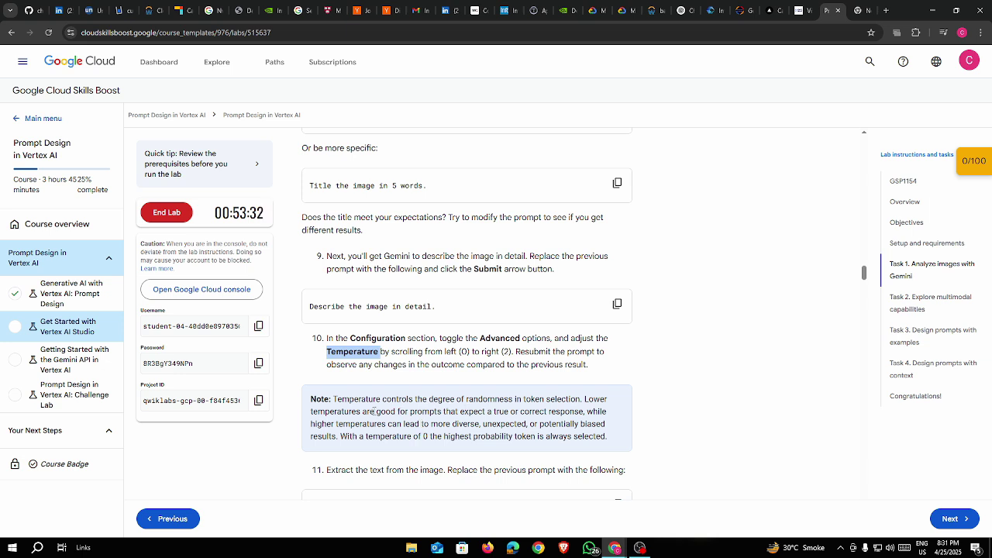
mouse_move(579, 399)
mouse_down()
mouse_move(383, 399)
mouse_move(405, 411)
mouse_move(581, 412)
mouse_up()
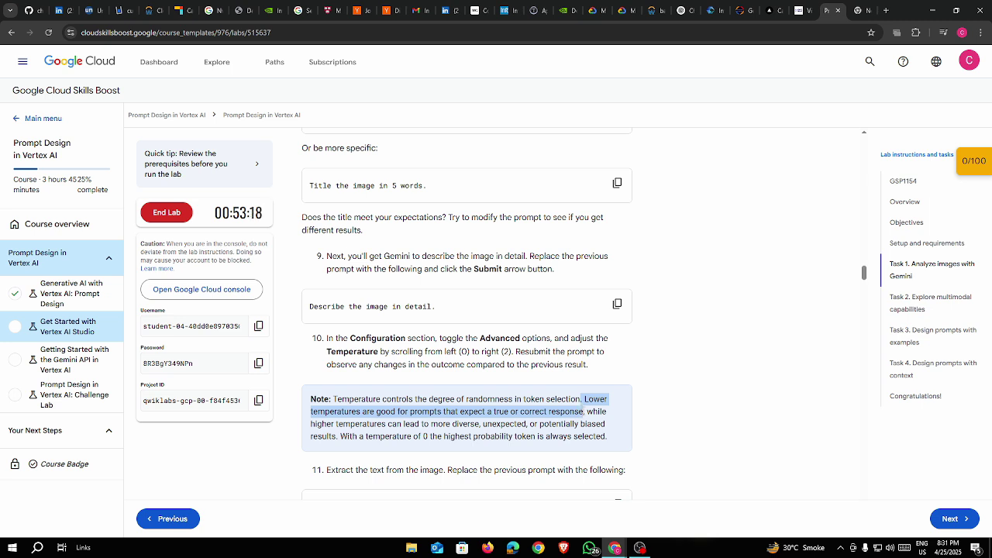
drag(584, 412, 341, 436)
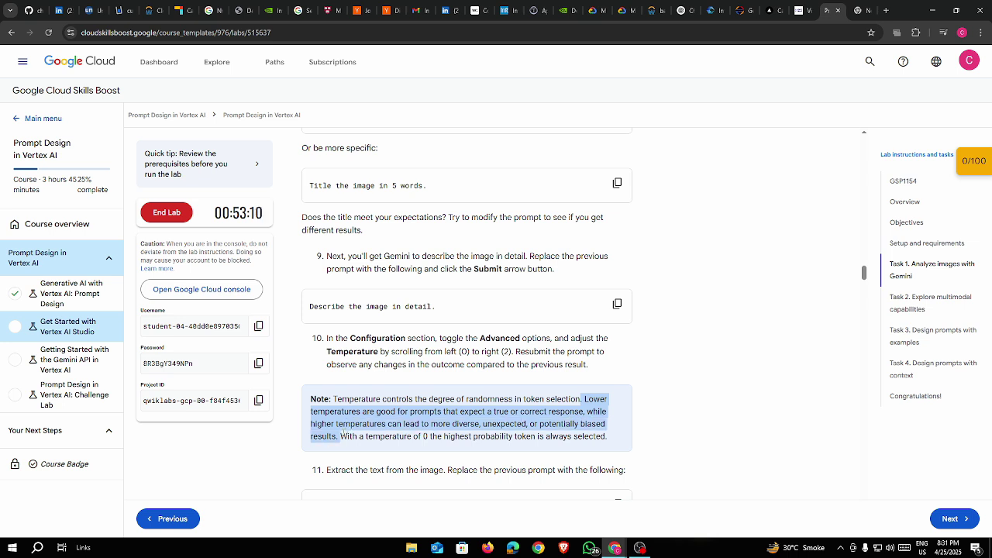
click(539, 425)
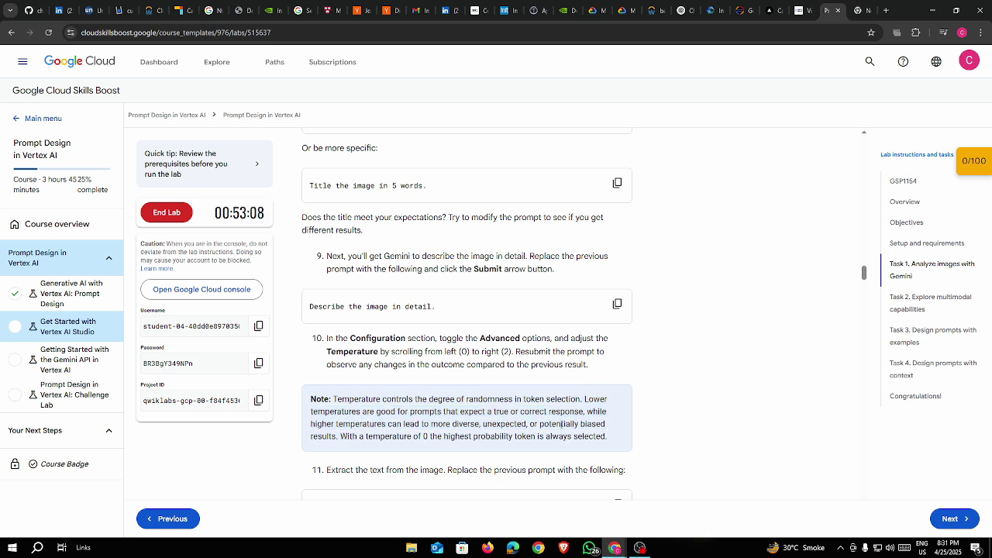
drag(539, 426, 608, 430)
click(609, 430)
double_click(504, 424)
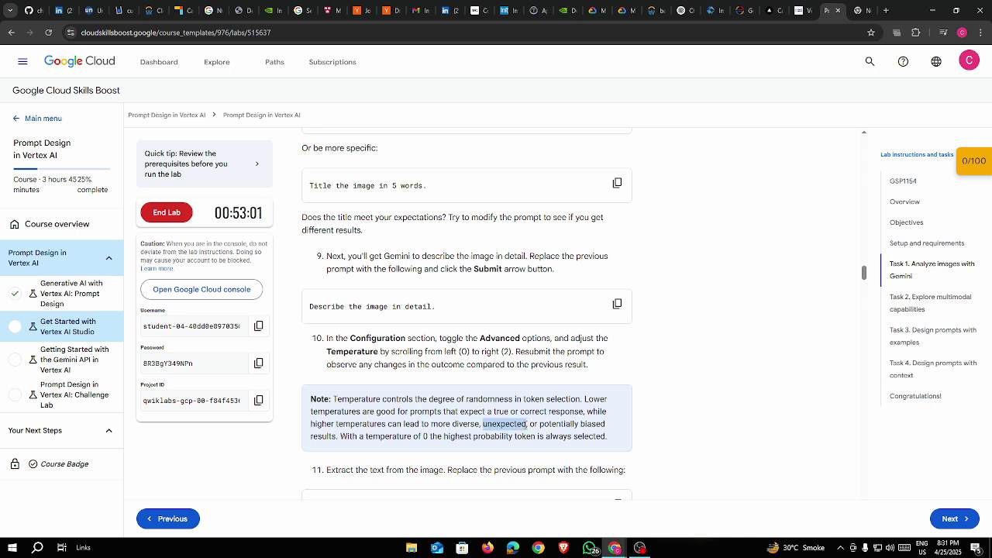
double_click(465, 424)
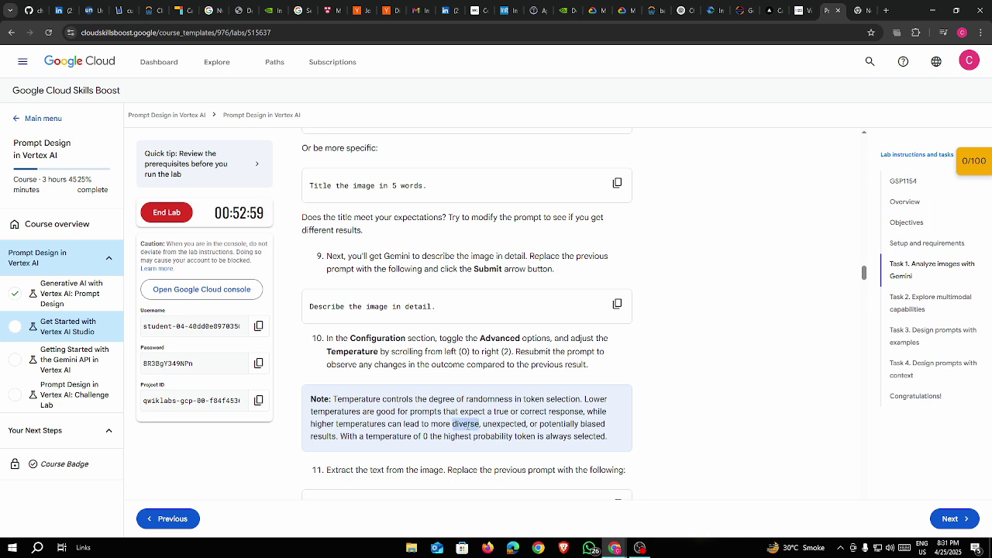
Switch to Vertex AI Studio, set the Temperature to 0.3 and resubmit the prompt "Describe the image in detail."
key(alt+Tab)
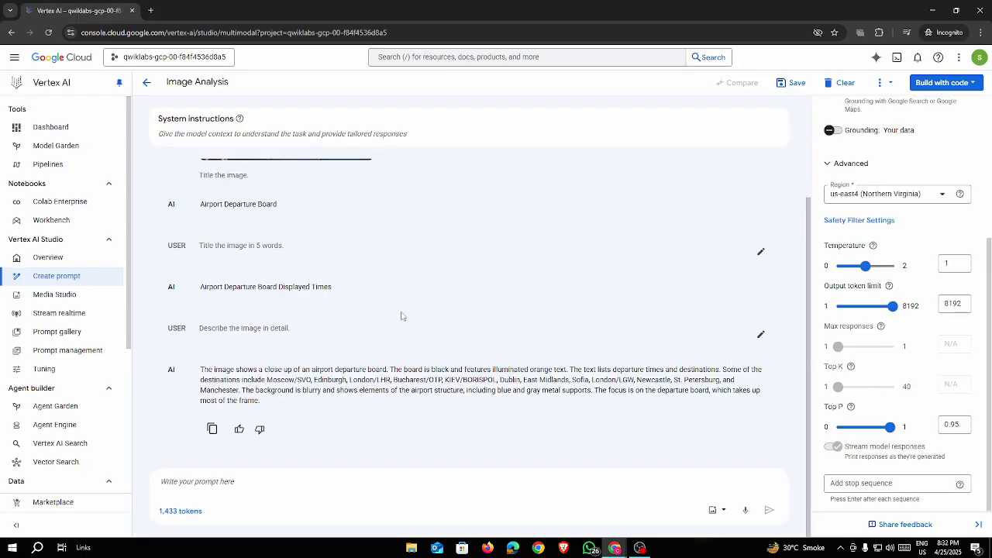
drag(289, 328, 202, 328)
key(ctrl+c)
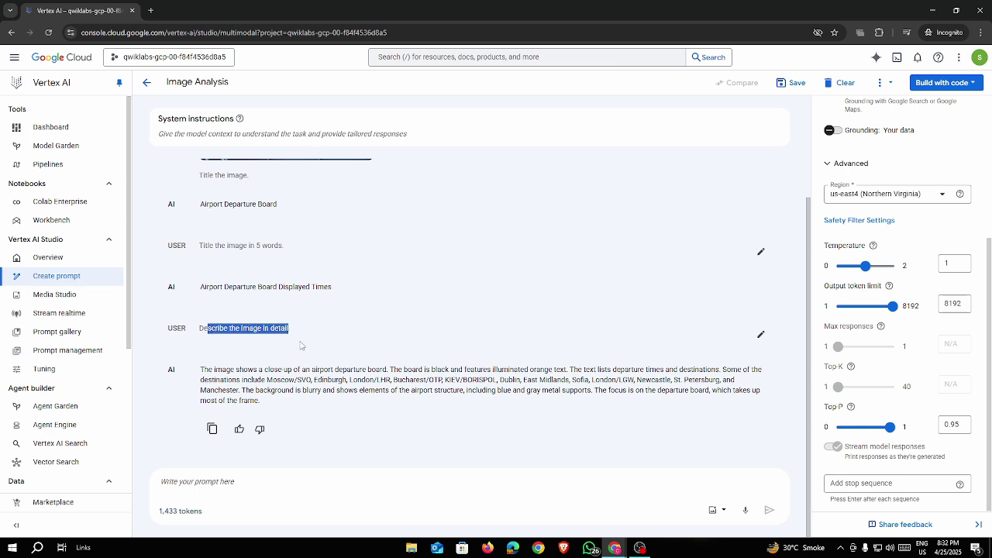
click(301, 376)
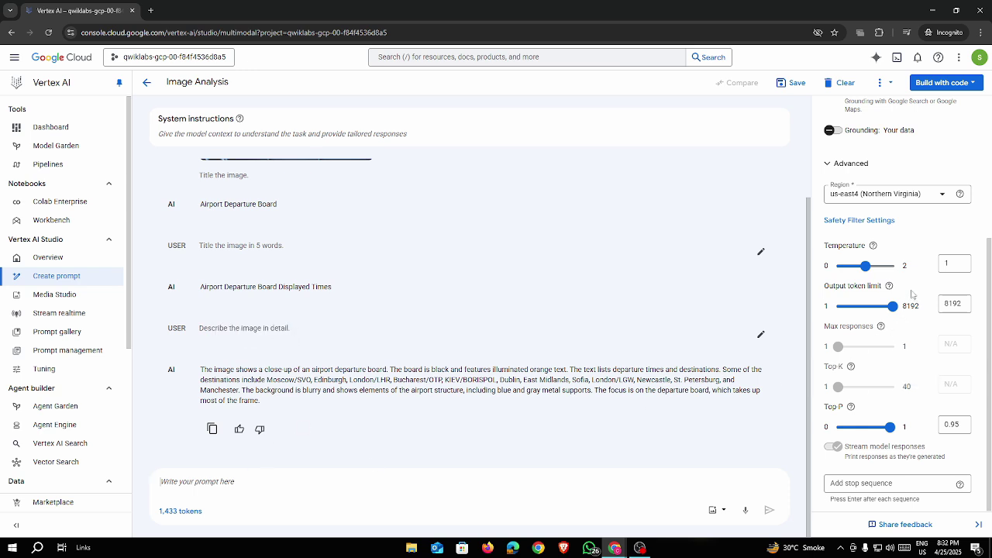
drag(865, 268, 845, 268)
key(ctrl+v)
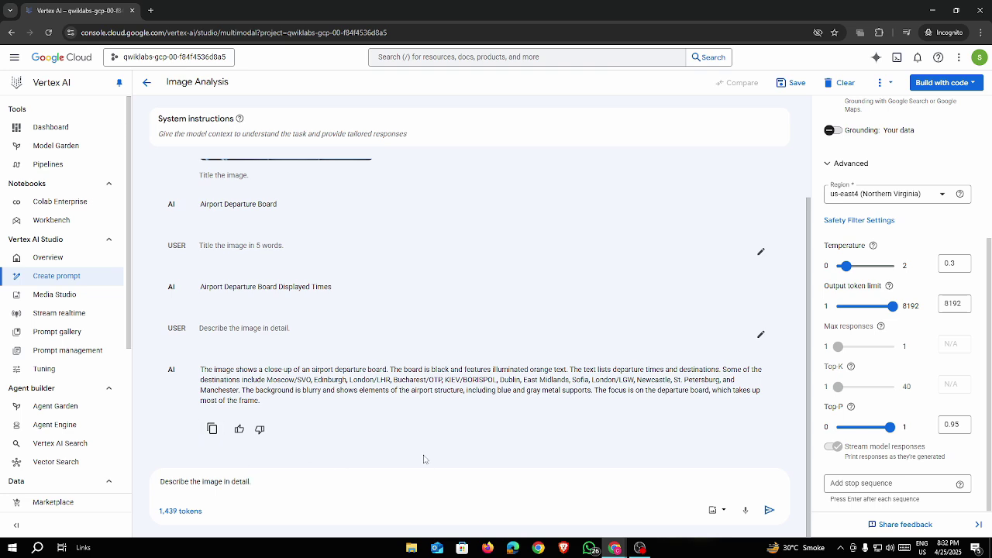
key(Return)
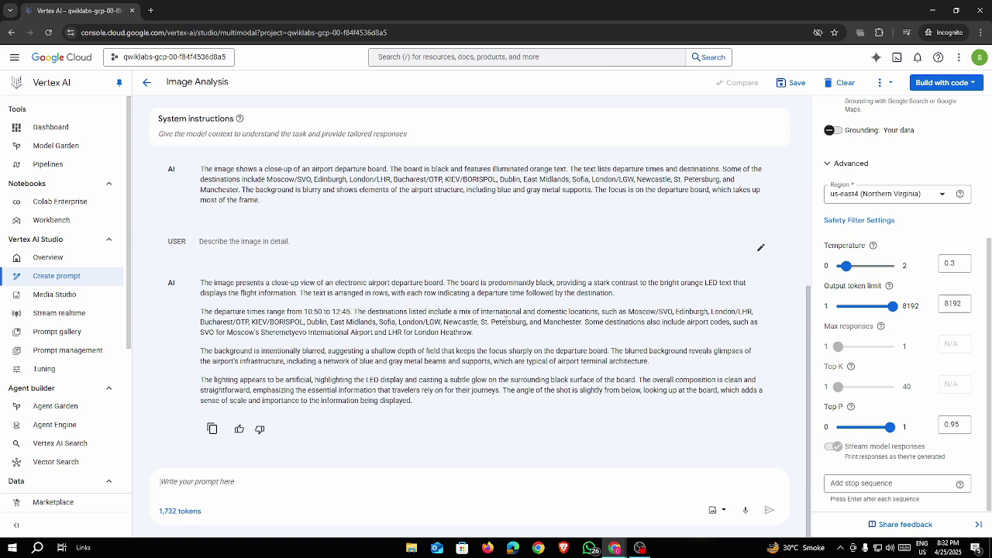
Compare the newly generated image description with the previous response to the same prompt
scroll(277, 328, up, 3)
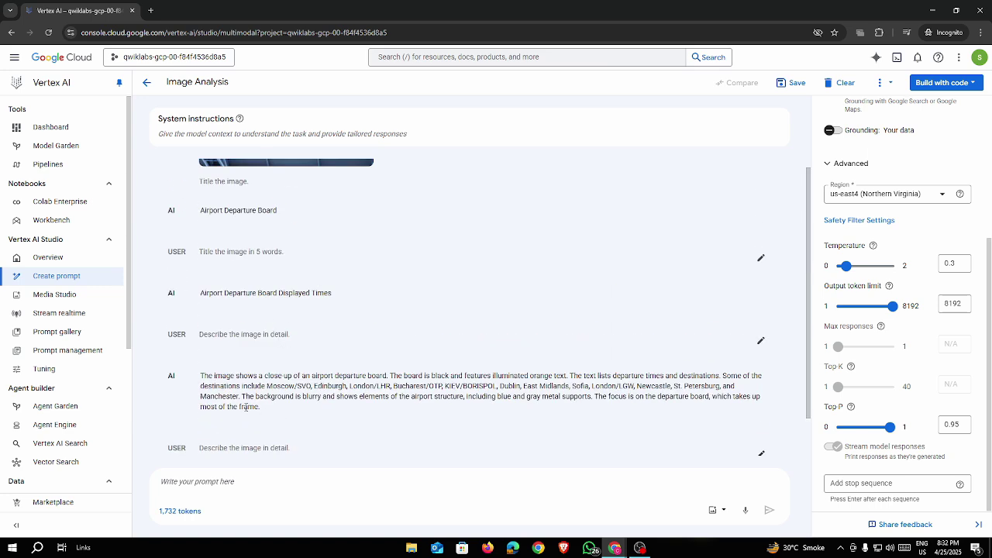
scroll(260, 409, down, 3)
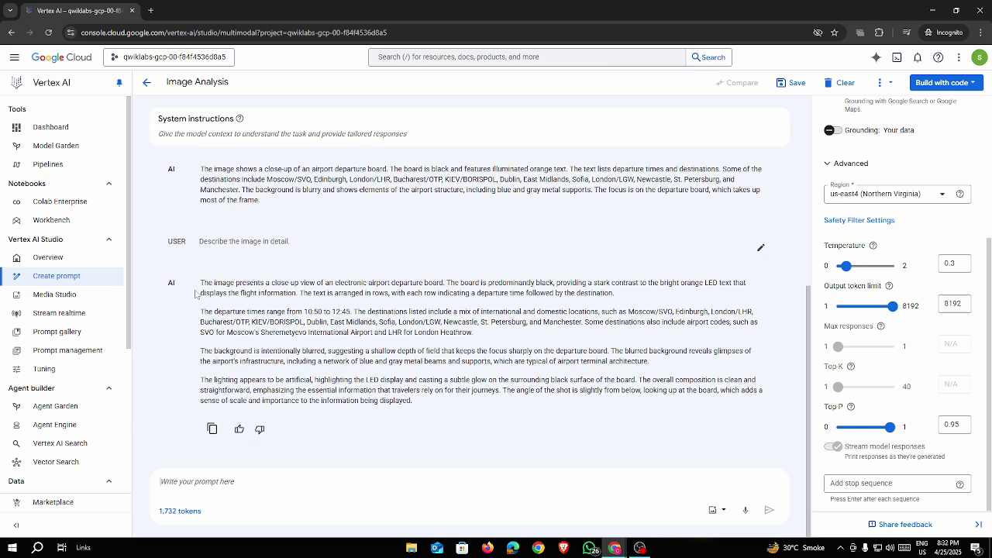
drag(398, 400, 200, 284)
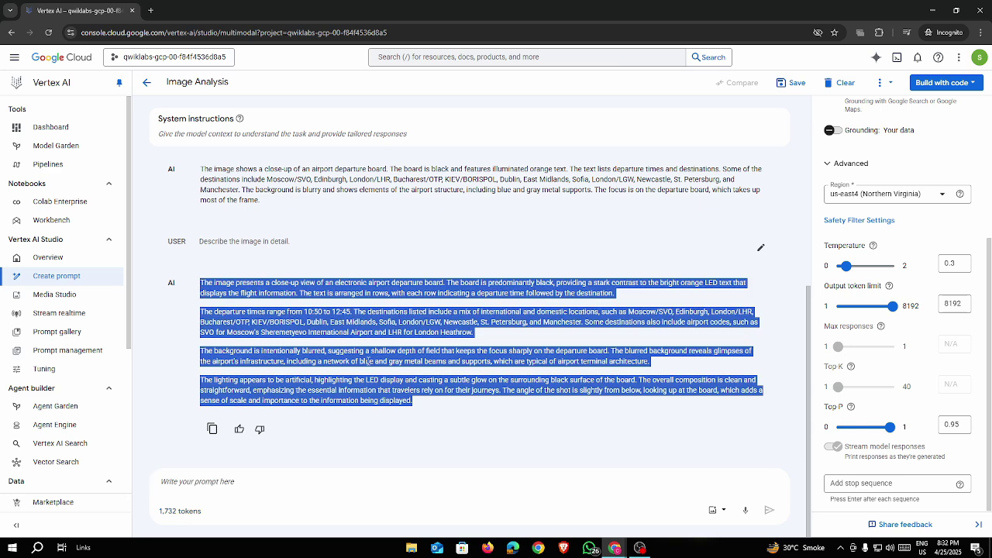
click(480, 412)
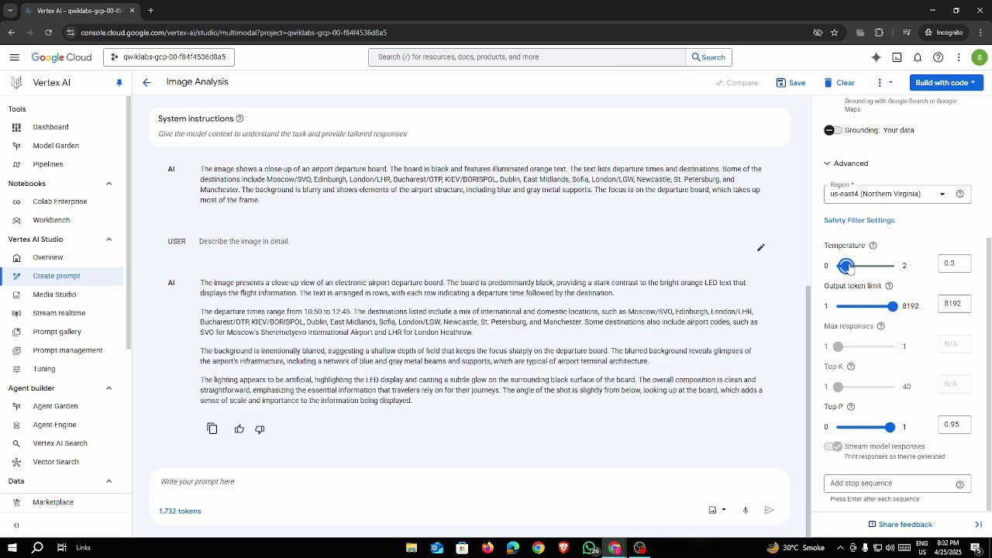
Set the Temperature to 1.8 and resubmit the prompt "Describe the image in detail."
drag(846, 266, 887, 267)
click(269, 483)
key(ctrl+v)
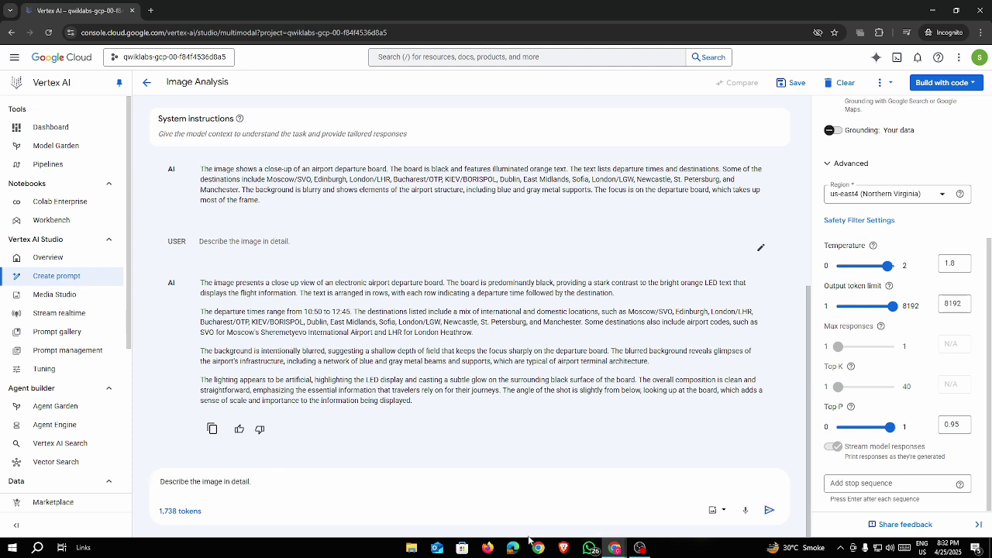
key(Return)
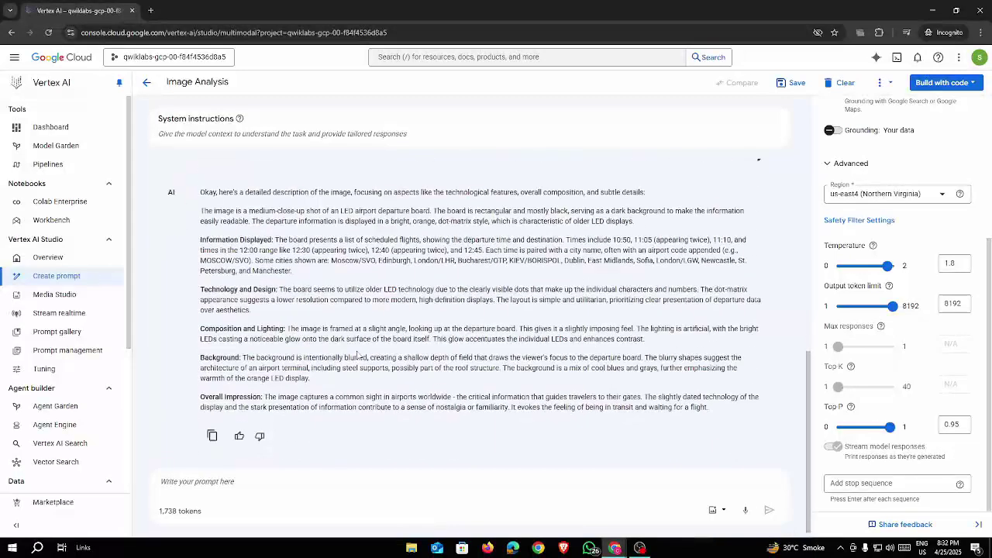
Look back over the generated descriptions and set the Temperature to 1
scroll(385, 354, up, 3)
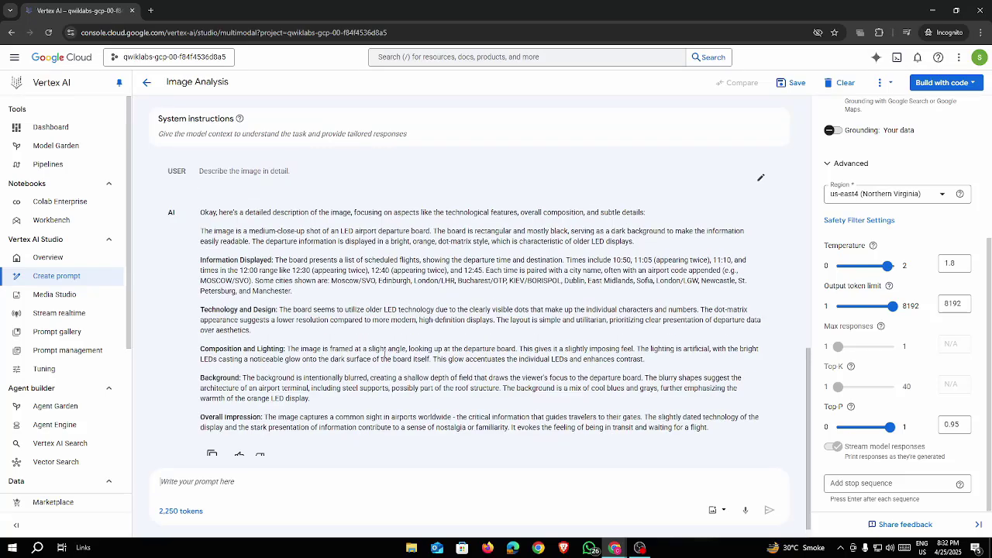
scroll(382, 355, up, 3)
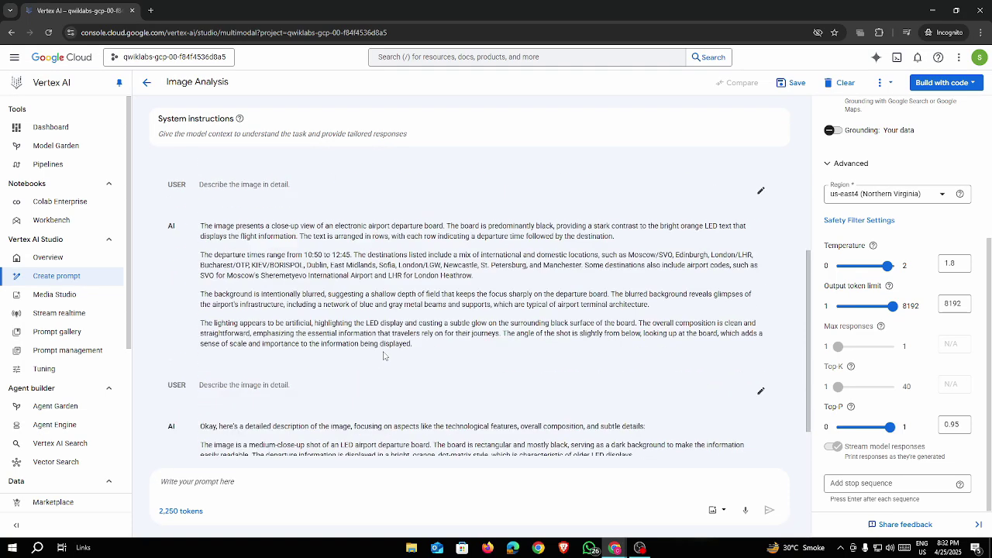
click(957, 264)
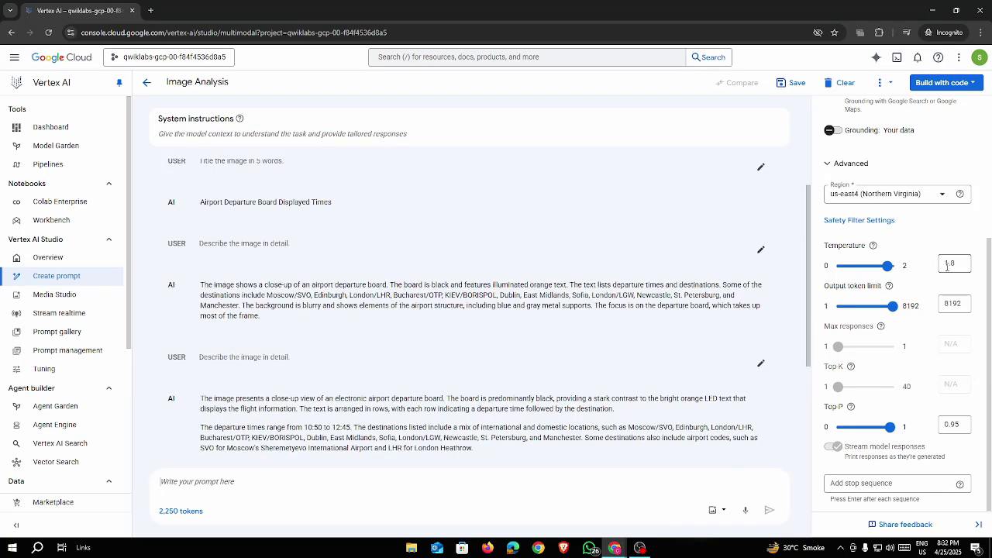
key(BackSpace)
key(BackSpace)
Read the second image description, focusing on its opening sentence about the departure board
scroll(279, 318, down, 3)
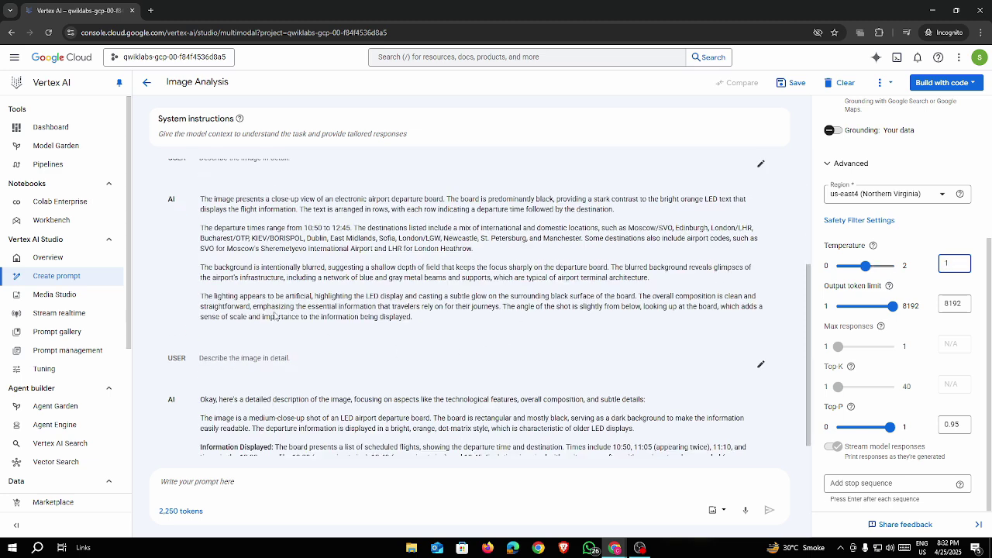
drag(198, 193, 432, 314)
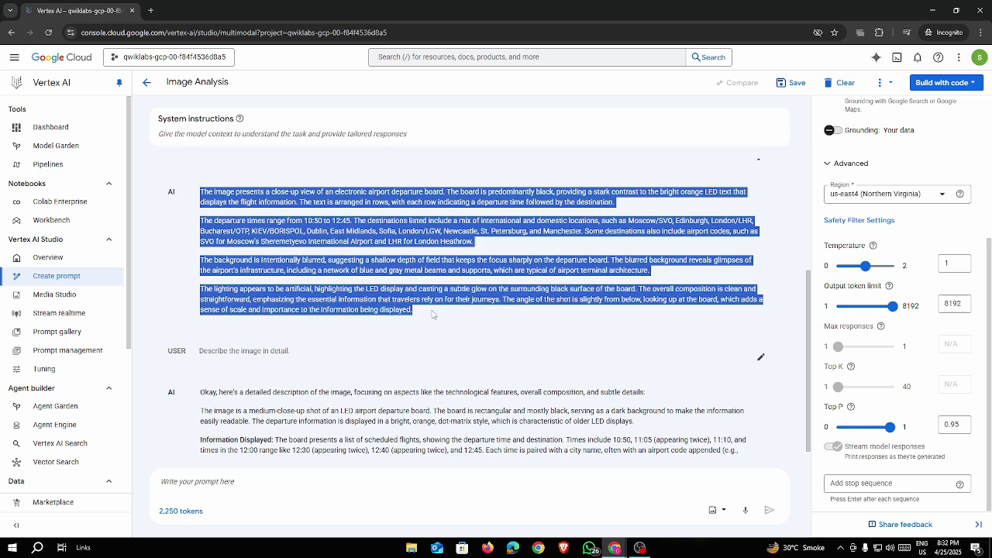
click(708, 303)
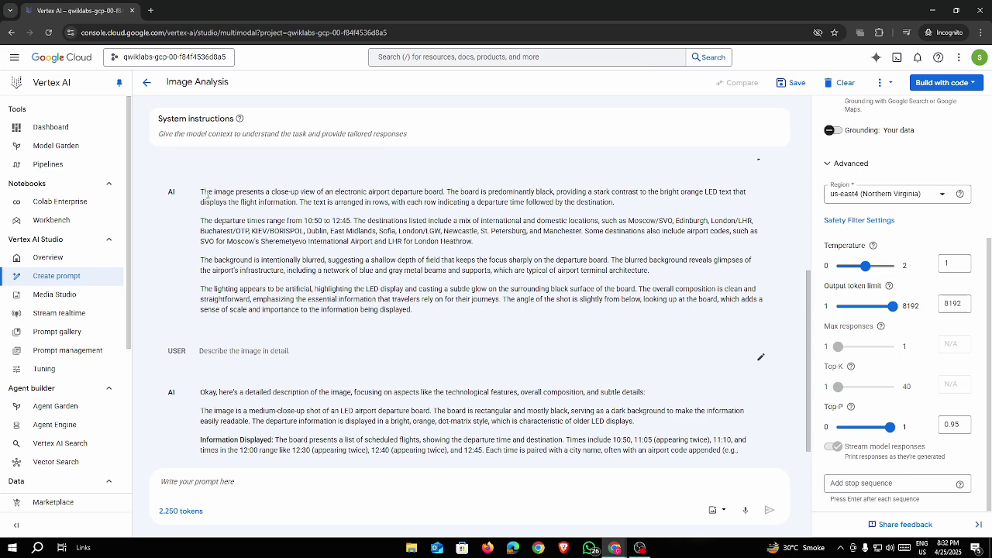
drag(196, 192, 453, 311)
click(457, 308)
drag(200, 192, 446, 189)
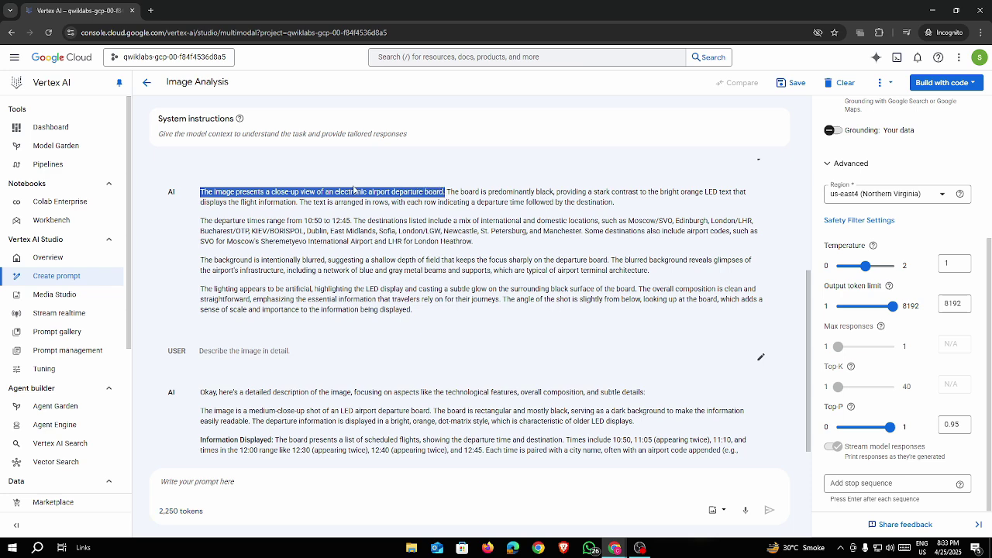
drag(329, 192, 444, 192)
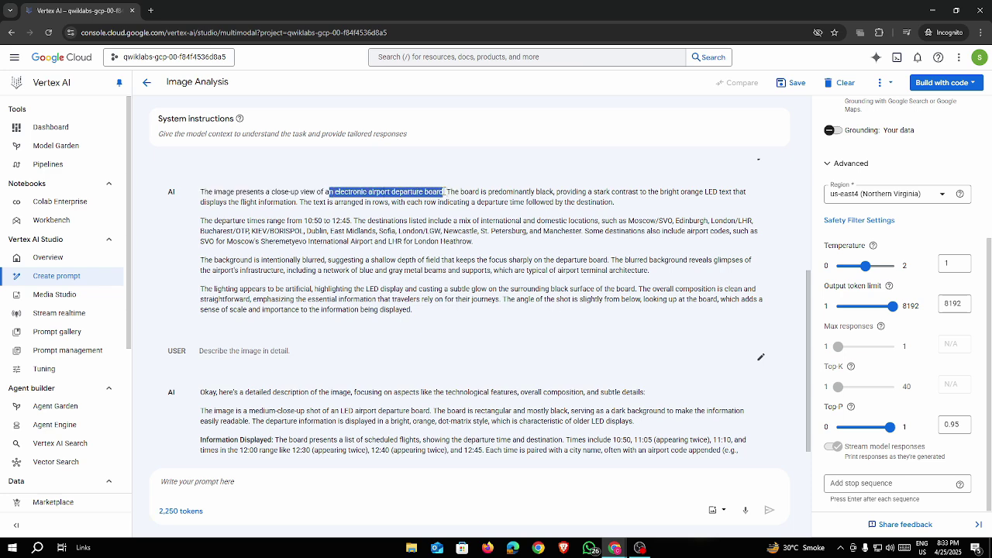
Compare the wording of the first description's opening with the first paragraph of the second description
scroll(309, 277, up, 3)
drag(311, 286, 385, 285)
drag(454, 398, 190, 413)
click(649, 412)
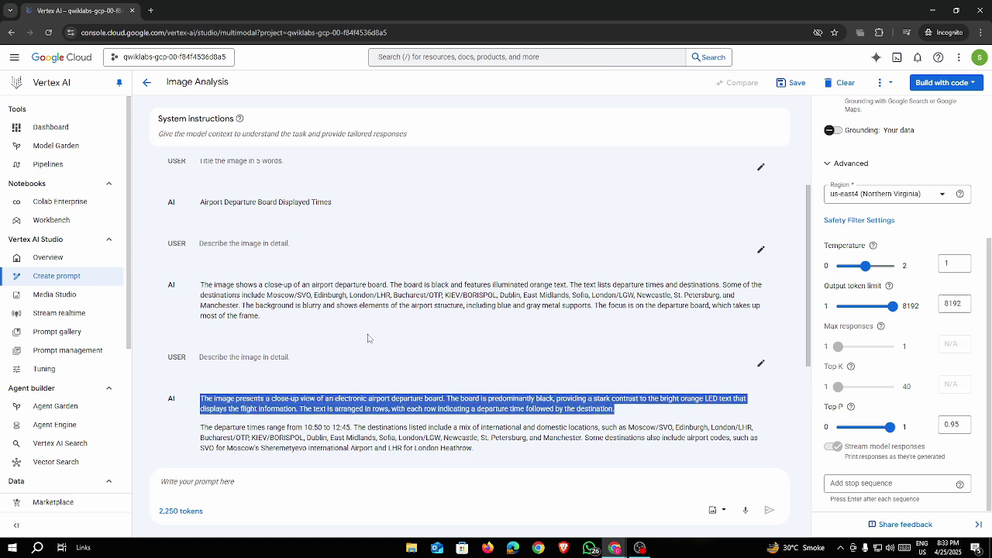
Enlarge the uploaded timetable image to check the times and destinations given in the second description, and close the enlarged view
scroll(368, 337, down, 3)
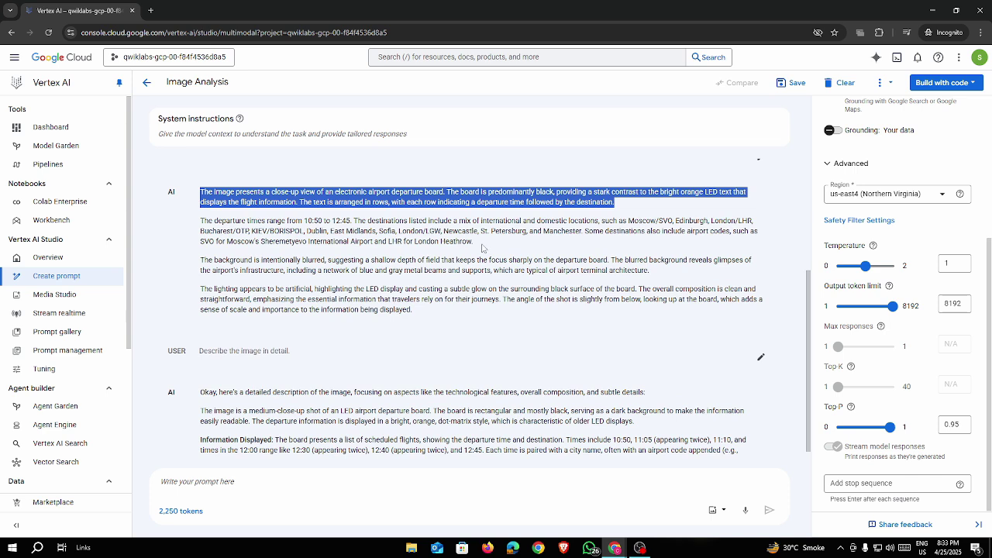
drag(482, 246, 366, 223)
scroll(436, 253, up, 3)
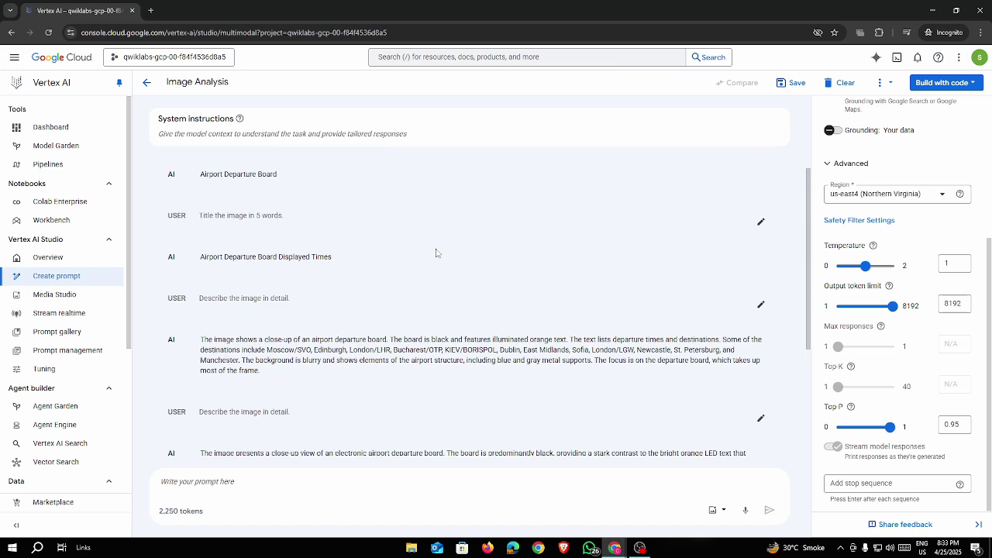
scroll(436, 253, up, 2)
click(318, 240)
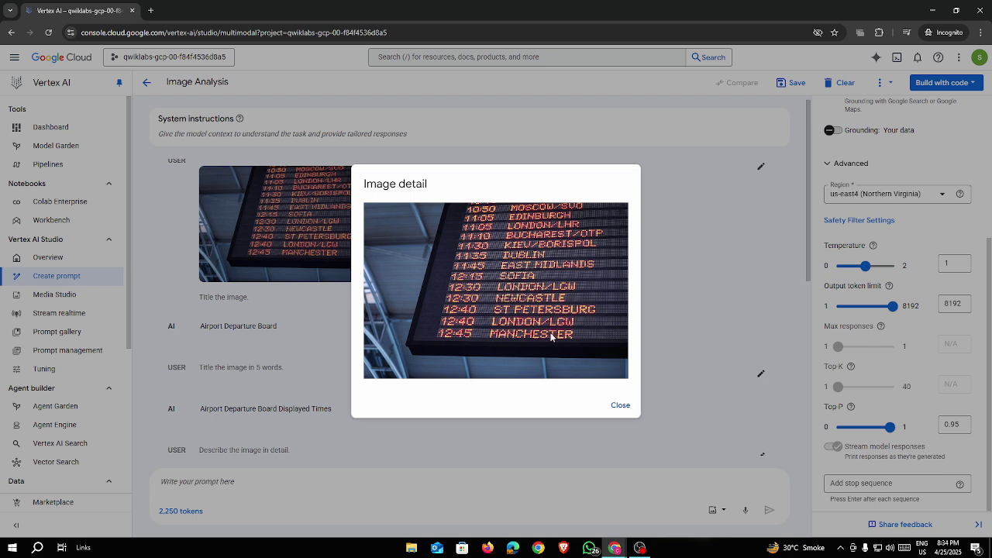
click(620, 406)
scroll(446, 376, down, 3)
scroll(358, 396, down, 3)
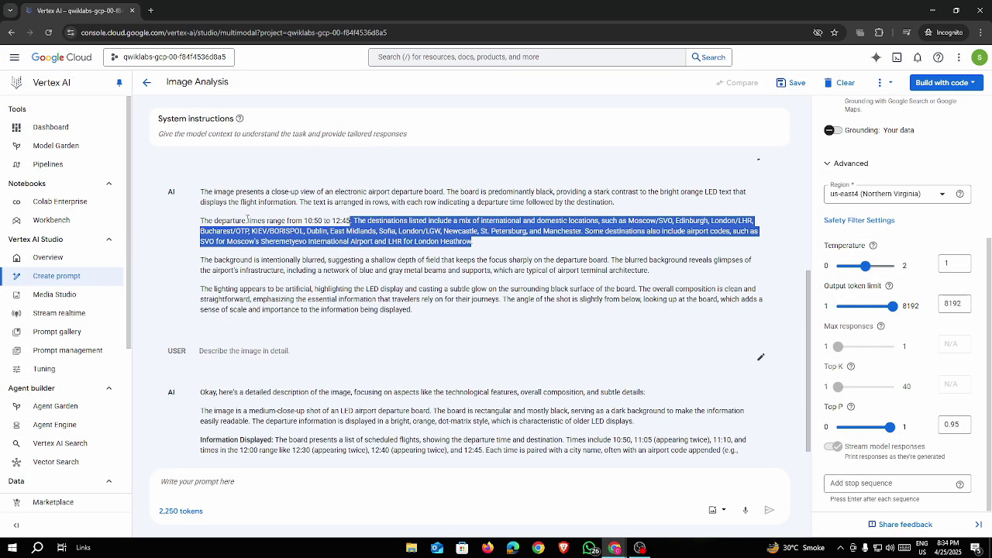
Read the second description's paragraph on departure times, destinations and airport codes
drag(245, 220, 577, 220)
click(367, 217)
click(577, 220)
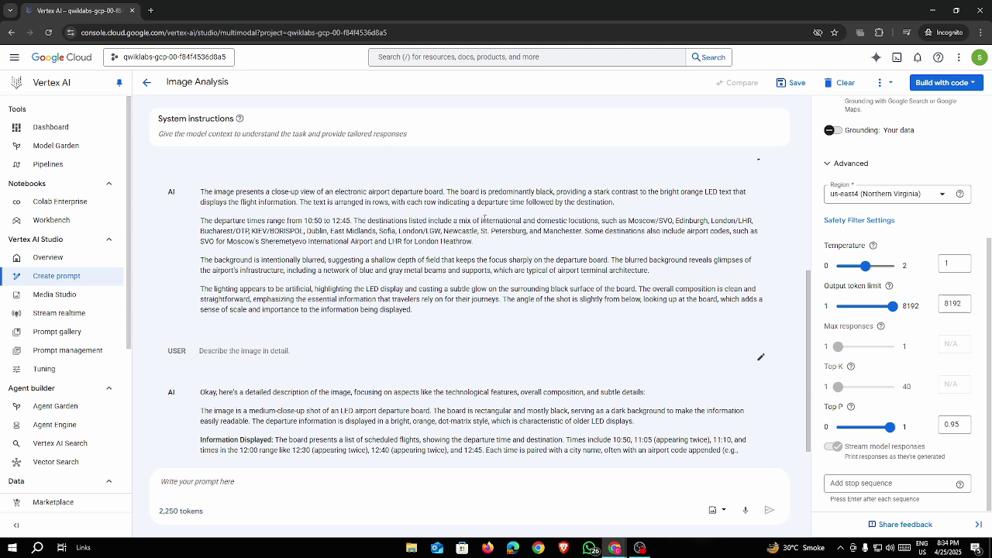
drag(483, 221, 591, 220)
click(601, 221)
drag(607, 220, 607, 242)
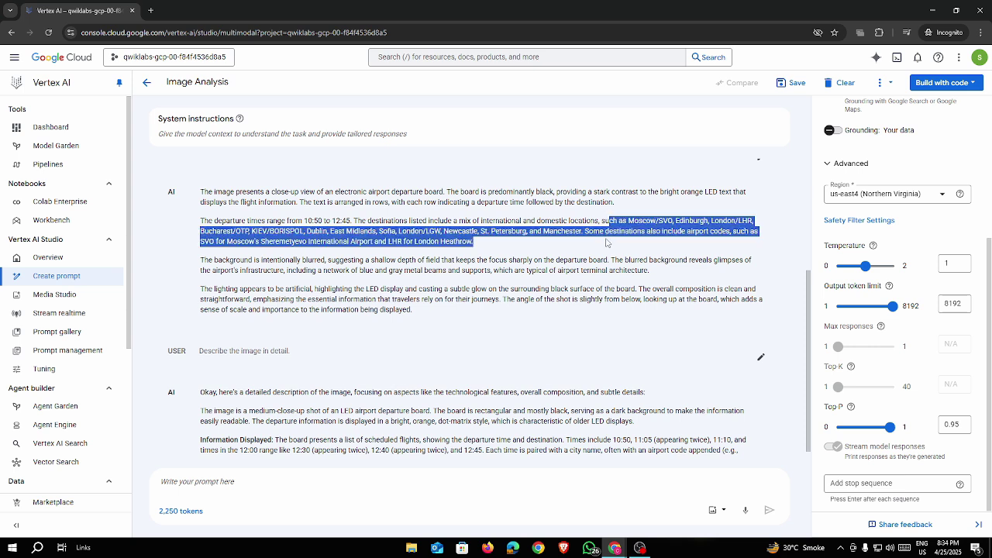
click(589, 242)
Read the second description's paragraphs on the blurred background and the lighting
drag(207, 262, 440, 261)
click(421, 274)
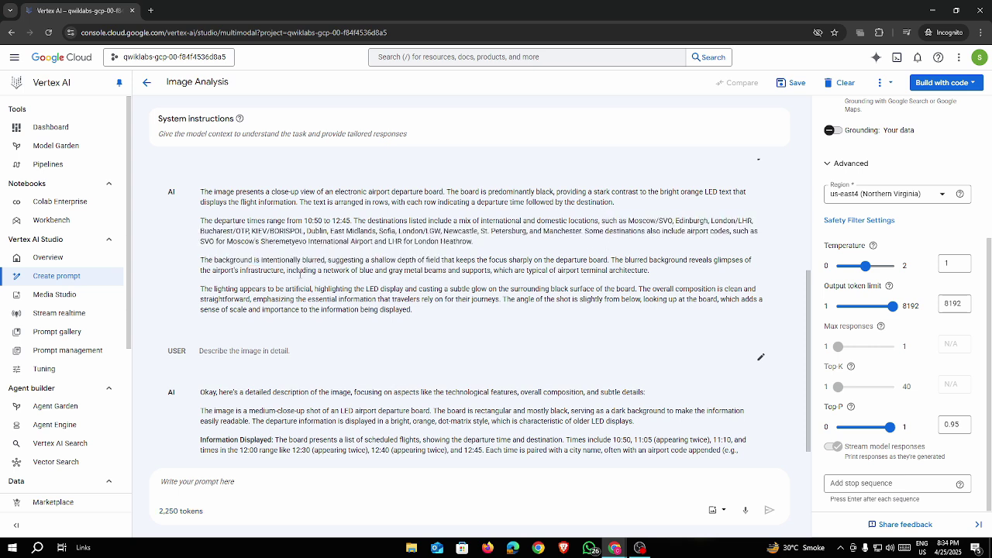
drag(299, 271, 525, 271)
drag(203, 288, 207, 190)
click(443, 321)
Compare the first description with the opening of the third description, generated at Temperature 1.8
scroll(258, 221, up, 3)
drag(287, 316, 293, 297)
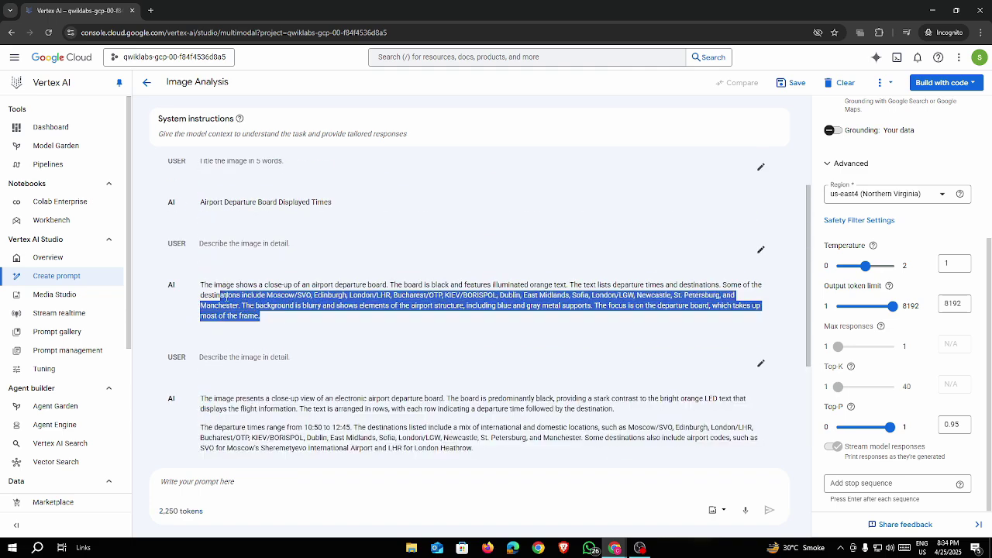
scroll(293, 300, down, 3)
scroll(317, 335, down, 3)
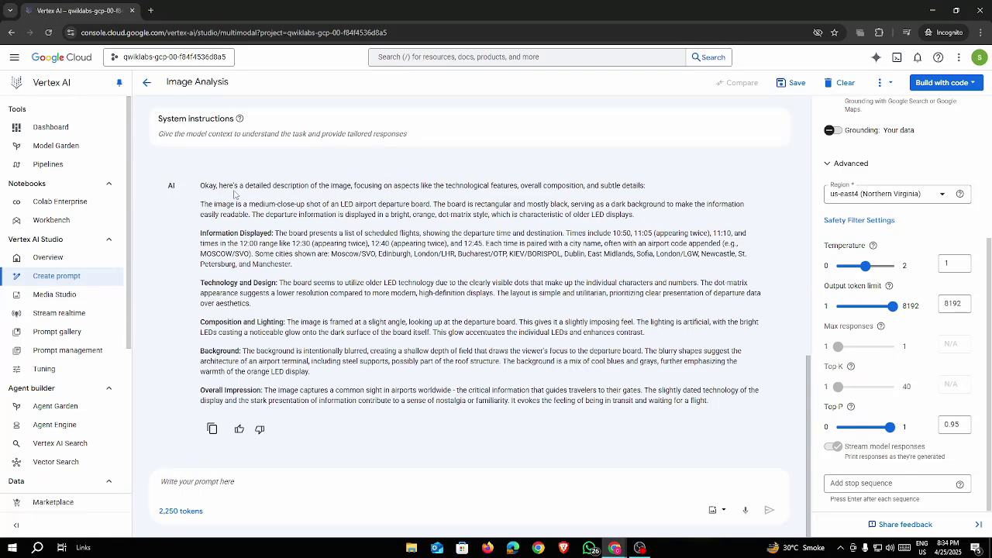
drag(200, 182, 470, 224)
scroll(469, 224, up, 3)
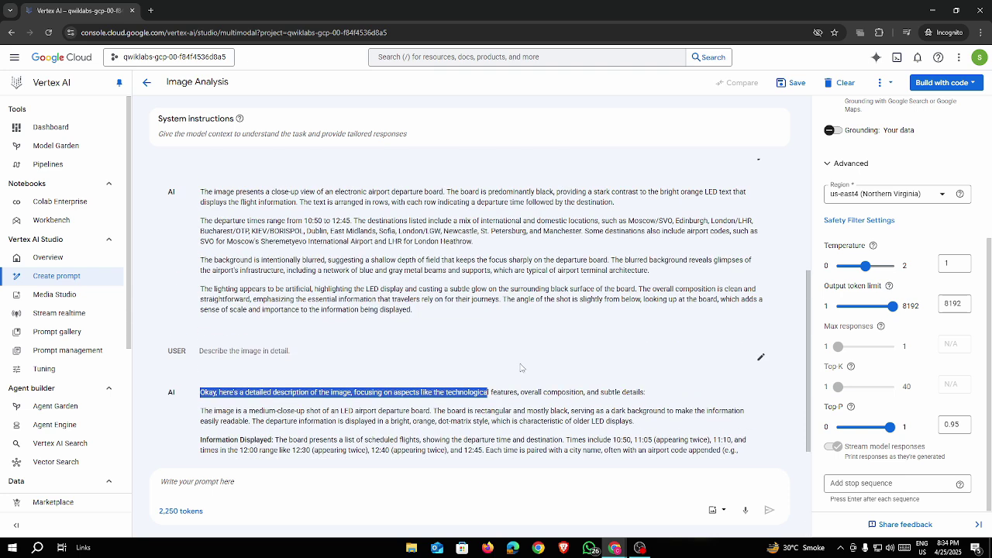
Review the three image descriptions in order and compare their level of detail across the Temperature settings
scroll(236, 270, up, 3)
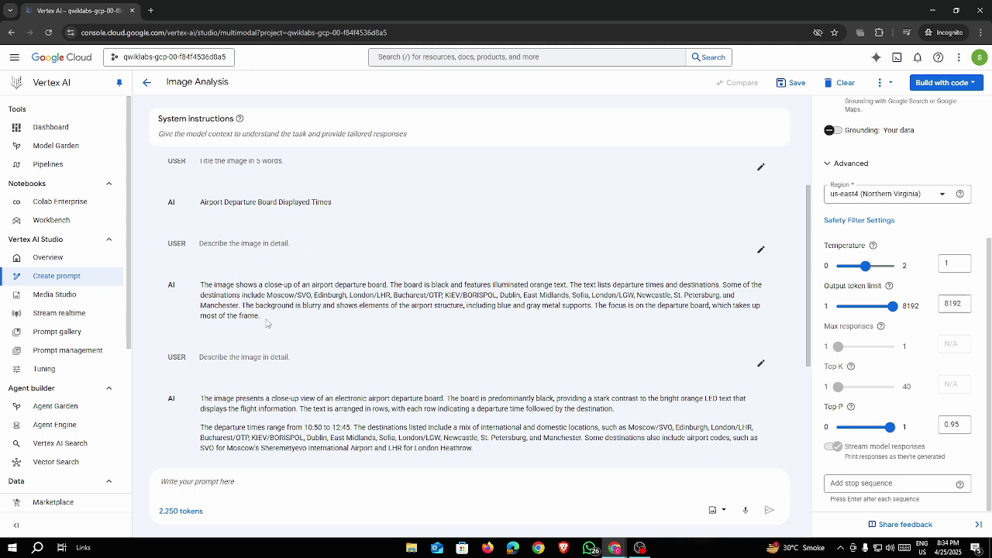
drag(267, 323, 199, 282)
drag(201, 399, 331, 439)
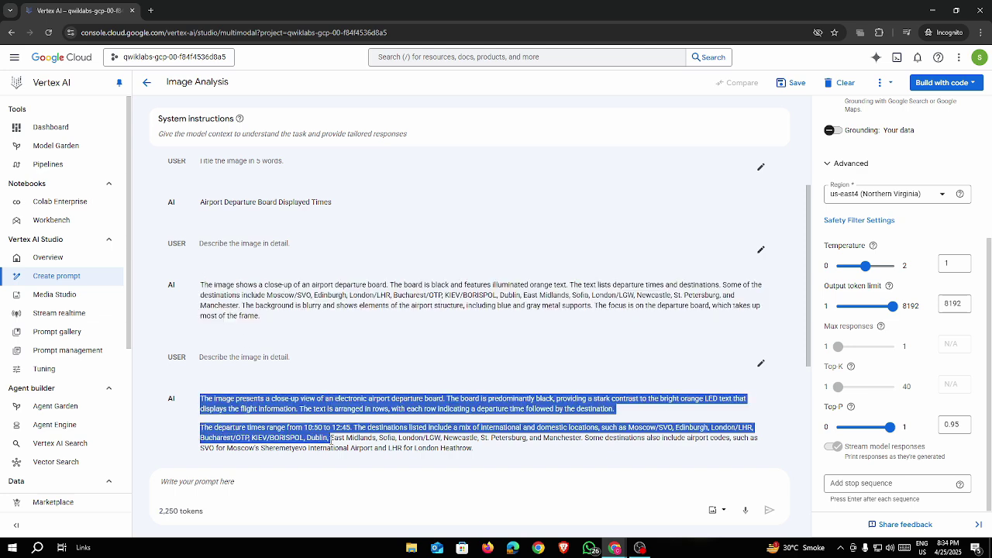
click(294, 402)
scroll(279, 379, down, 3)
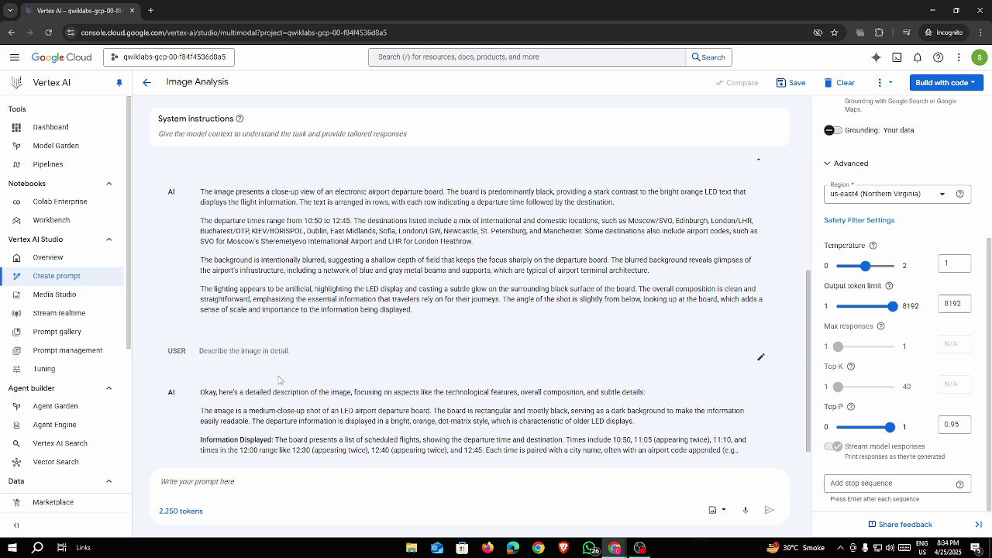
scroll(279, 379, down, 3)
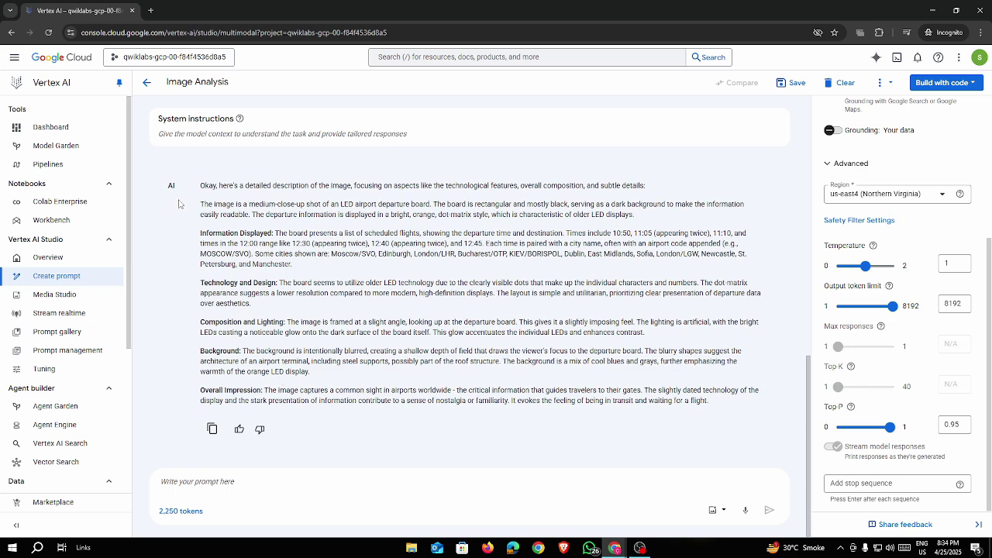
drag(202, 186, 313, 184)
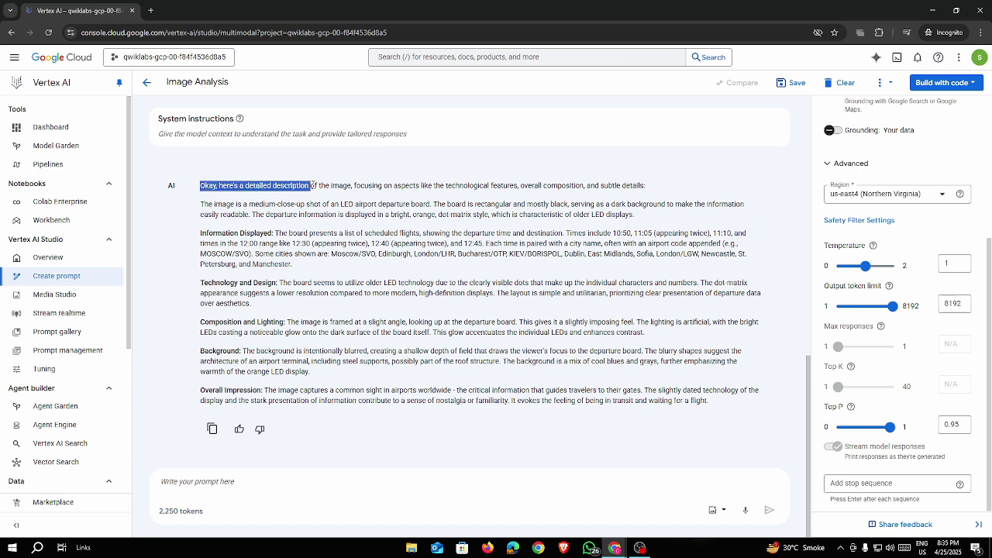
Check the lab note on Temperature, and read the third description's opening sentence against it
key(alt+Tab)
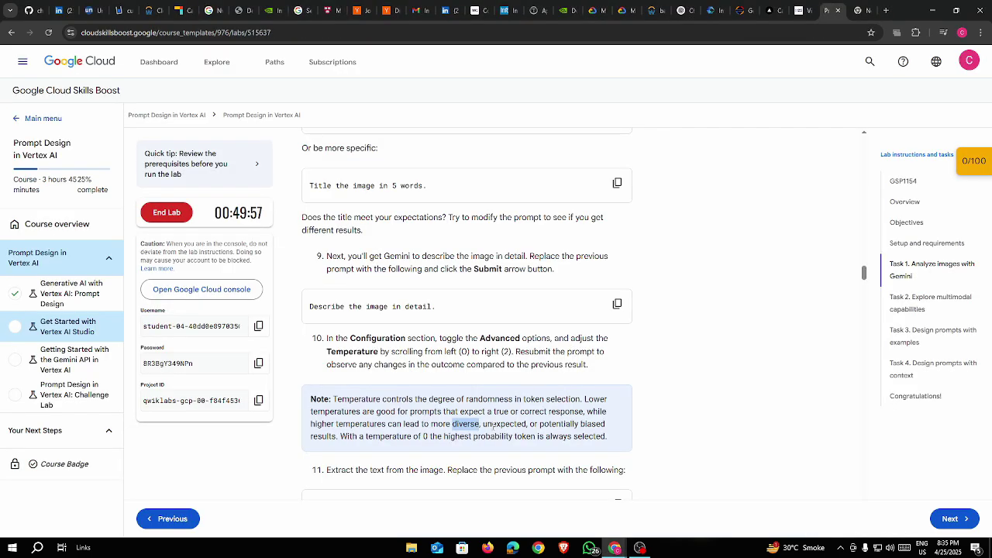
key(alt+Tab)
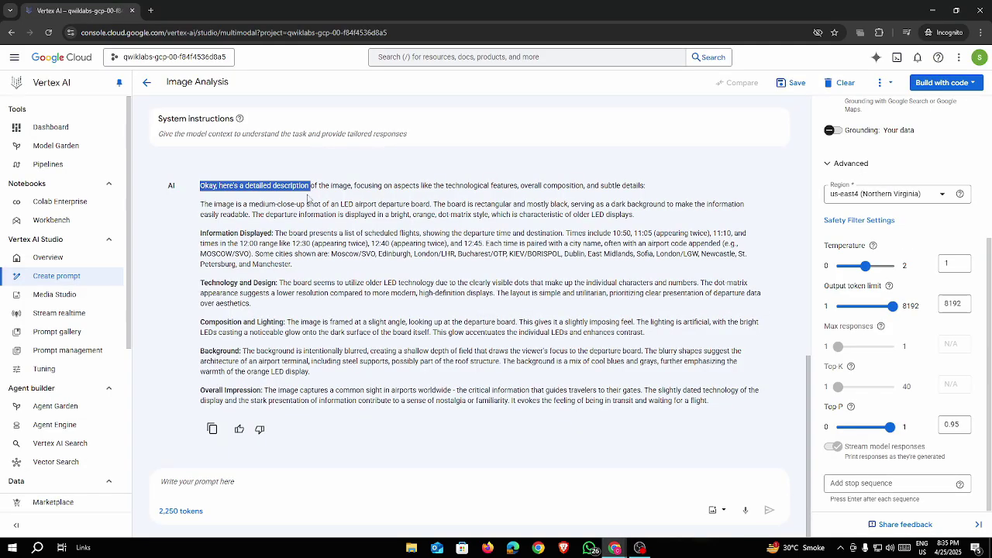
drag(200, 186, 534, 188)
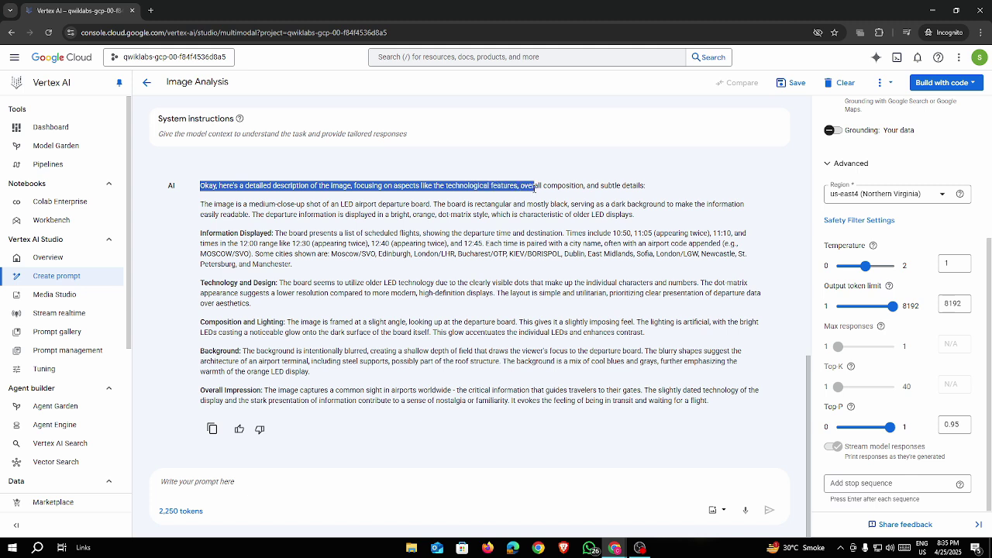
drag(534, 189, 663, 192)
click(663, 193)
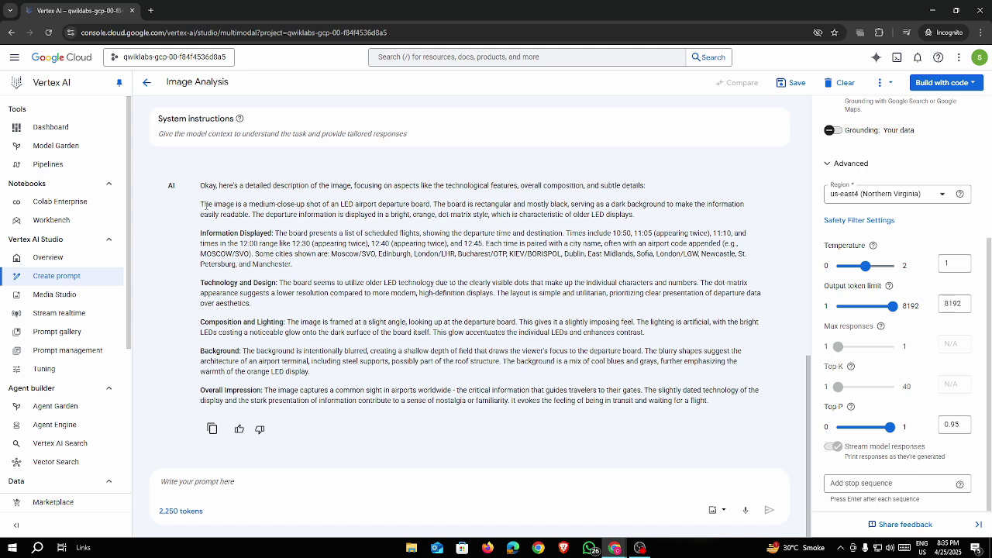
Read the third description's paragraph on the departure board's shape, colours and dot-matrix display style
drag(204, 205, 431, 205)
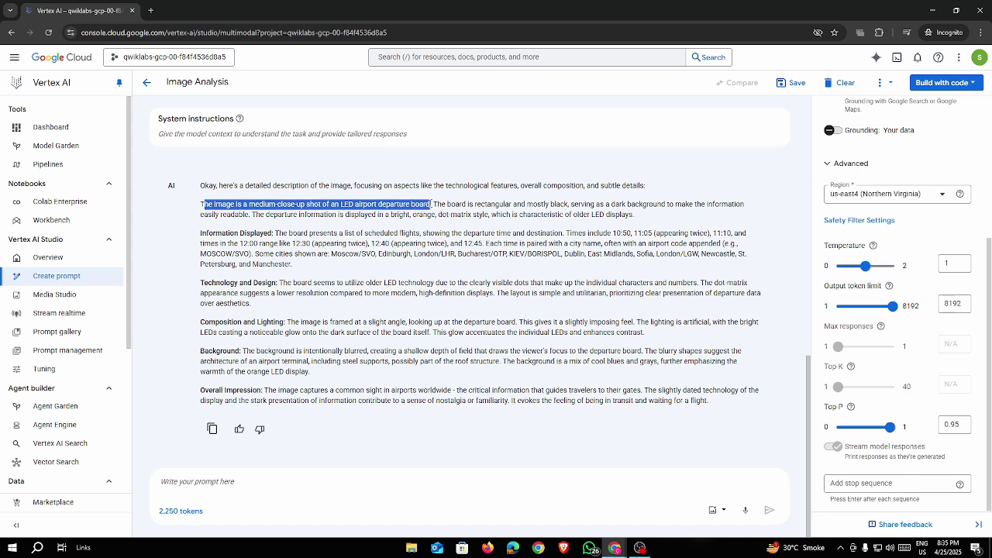
drag(432, 204, 505, 204)
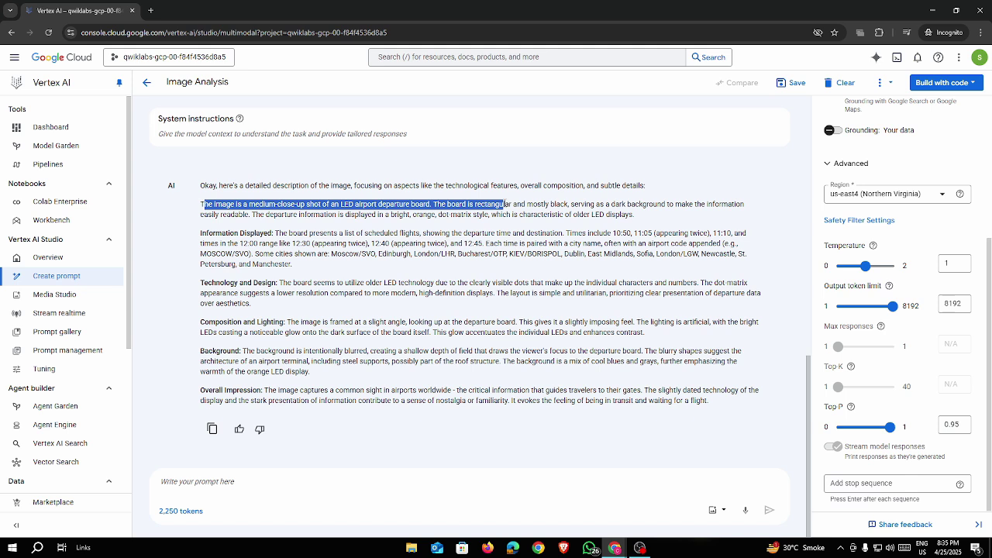
drag(506, 204, 488, 218)
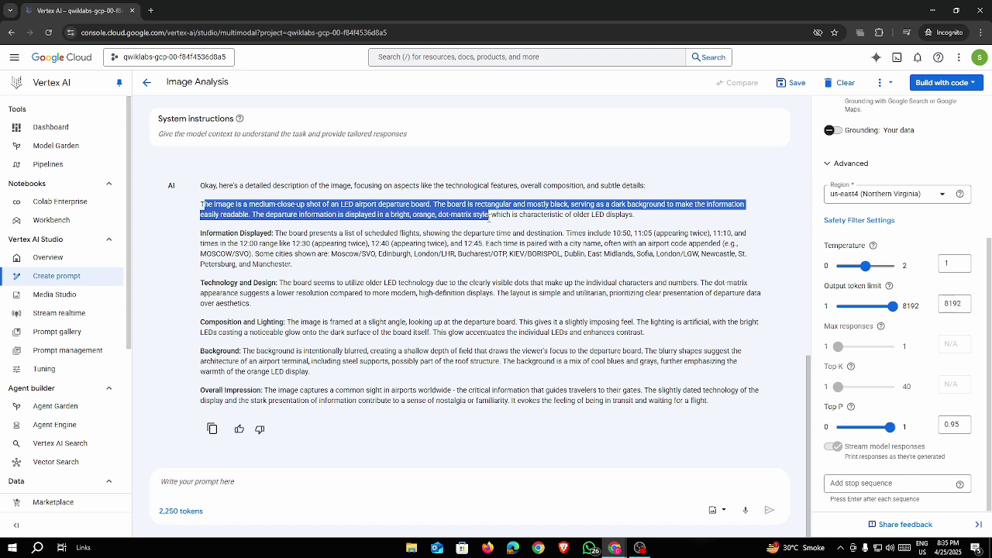
mouse_move(489, 218)
mouse_down()
mouse_move(439, 217)
mouse_move(489, 217)
mouse_up()
drag(489, 217, 442, 217)
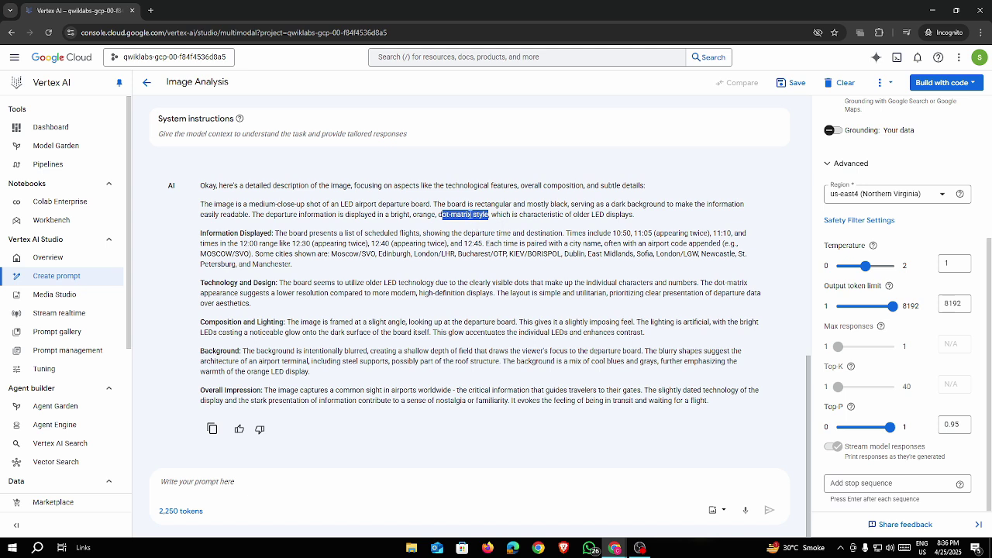
click(457, 214)
drag(491, 217, 637, 220)
click(638, 221)
drag(437, 214, 668, 223)
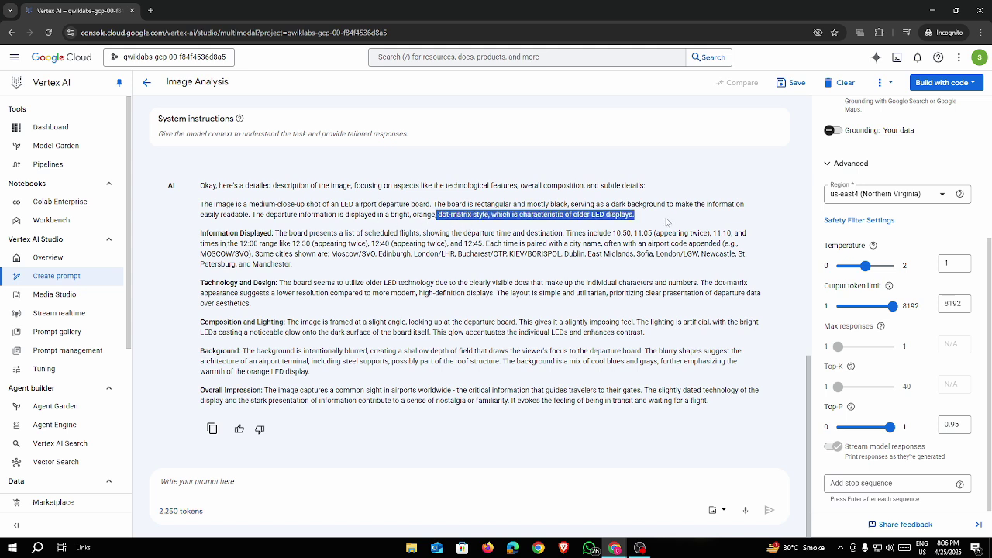
click(667, 223)
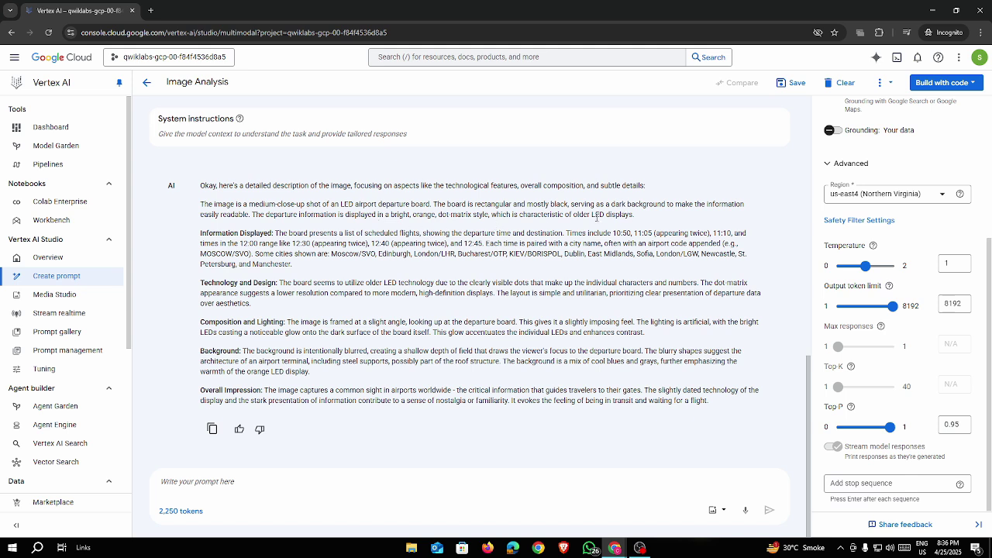
Read the third description's Information Displayed and Technology and Design sections
drag(200, 185, 338, 240)
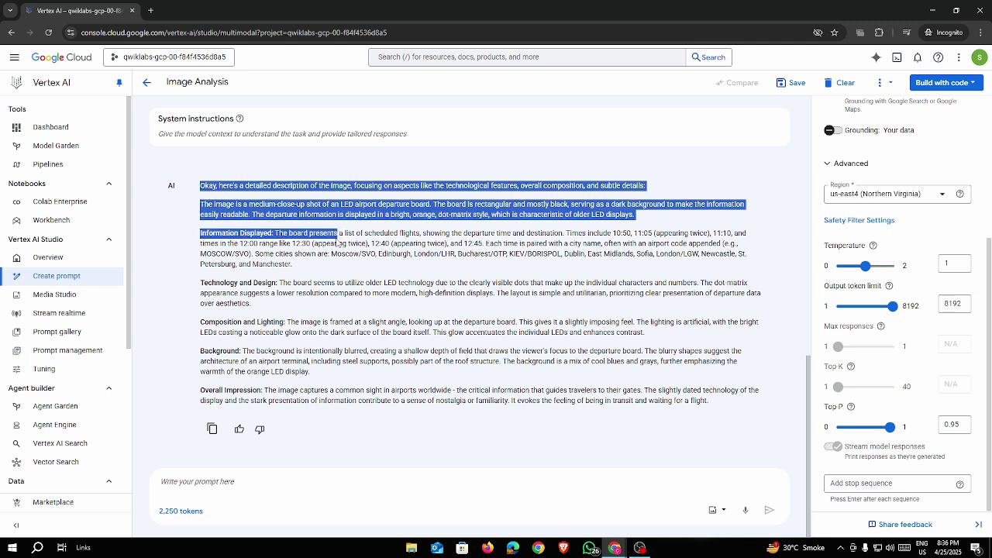
click(288, 244)
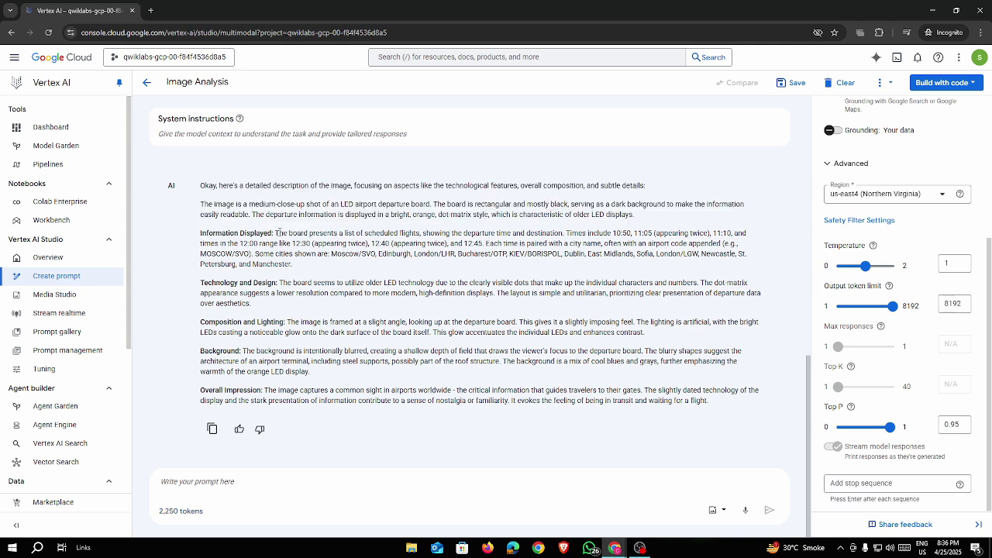
drag(277, 233, 242, 303)
click(281, 283)
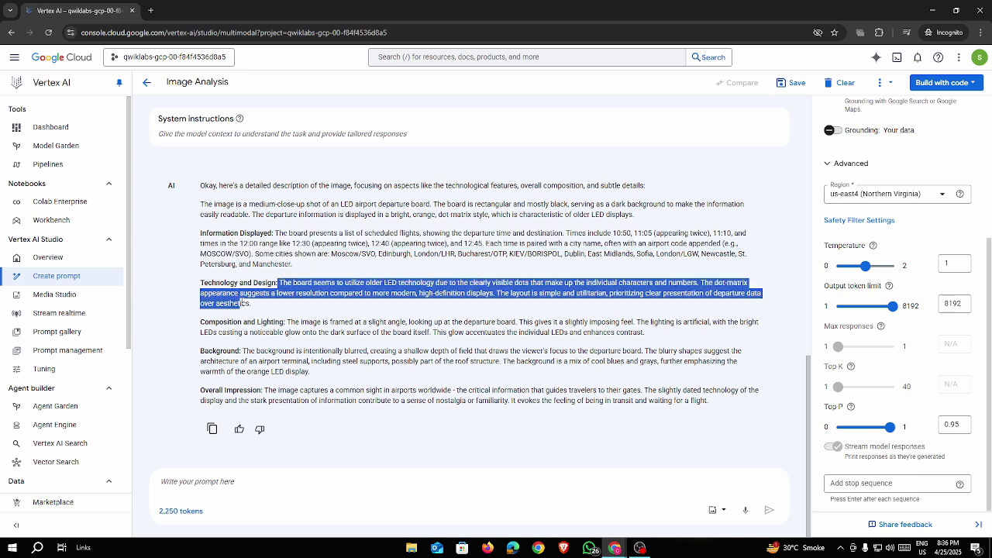
click(269, 312)
Read the third description's Composition and Lighting, Background and Overall Impression sections
drag(193, 323, 263, 322)
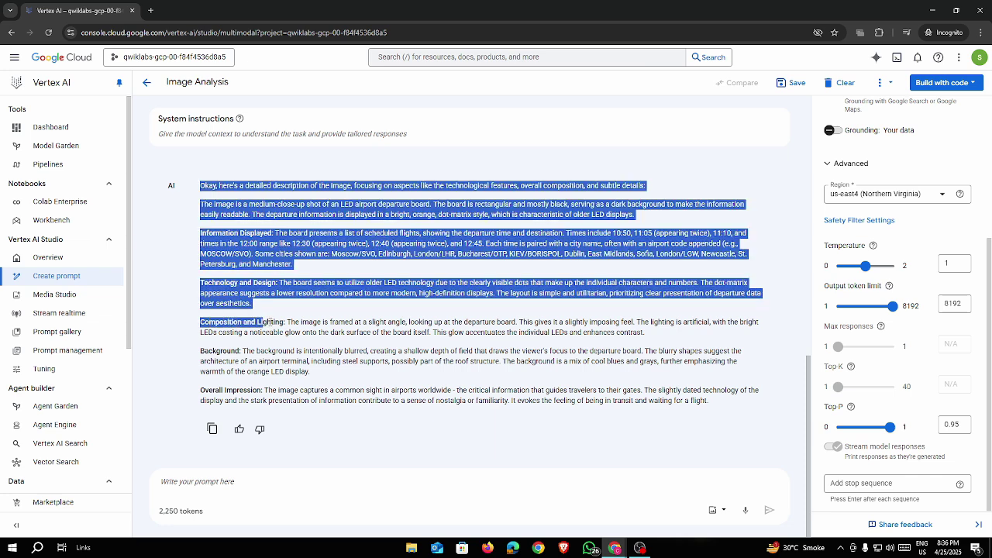
click(231, 323)
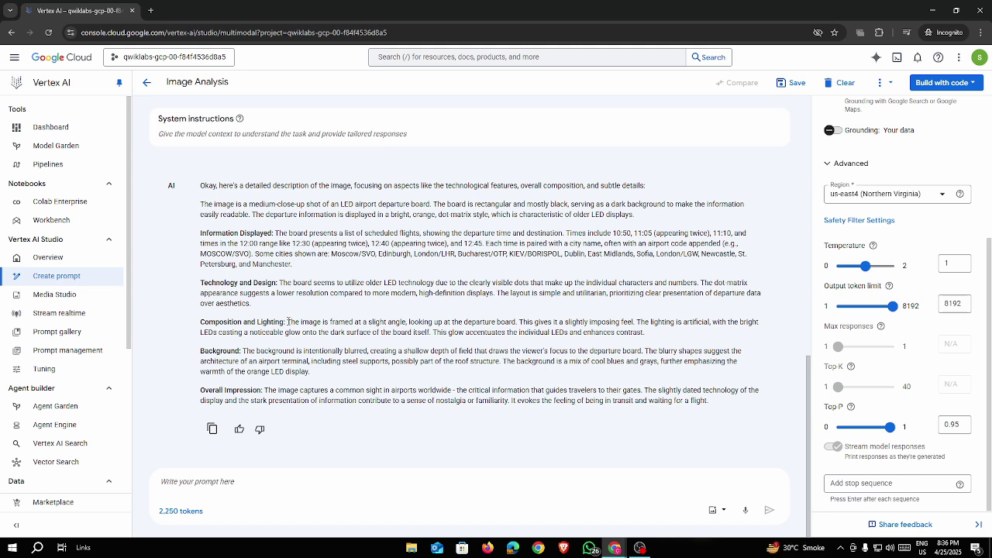
drag(289, 322, 666, 336)
click(258, 350)
drag(200, 356, 242, 351)
drag(265, 390, 729, 407)
click(359, 384)
Review the bold section headings that structure the third description, from Information Displayed to Composition and Lighting
drag(200, 186, 269, 233)
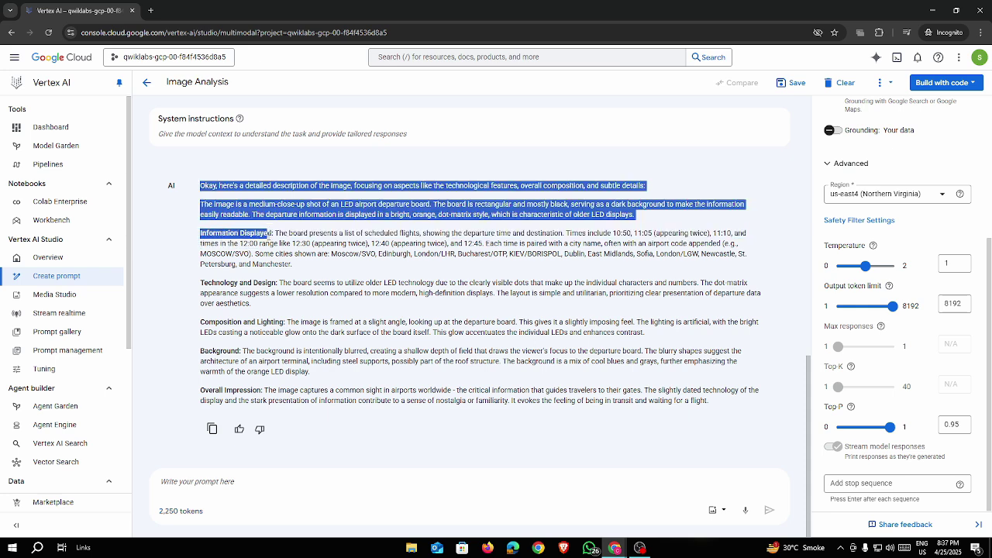
drag(199, 238, 277, 284)
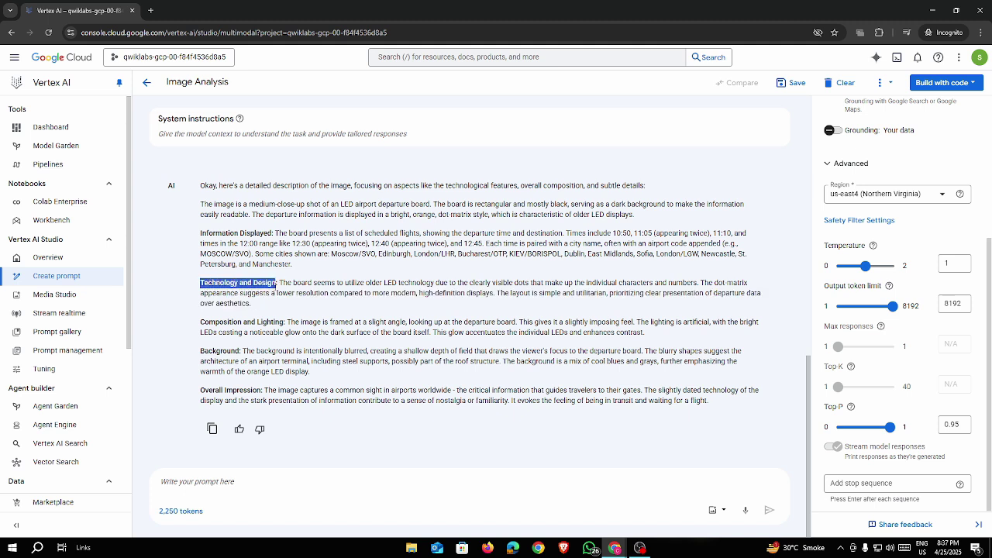
drag(203, 231, 270, 233)
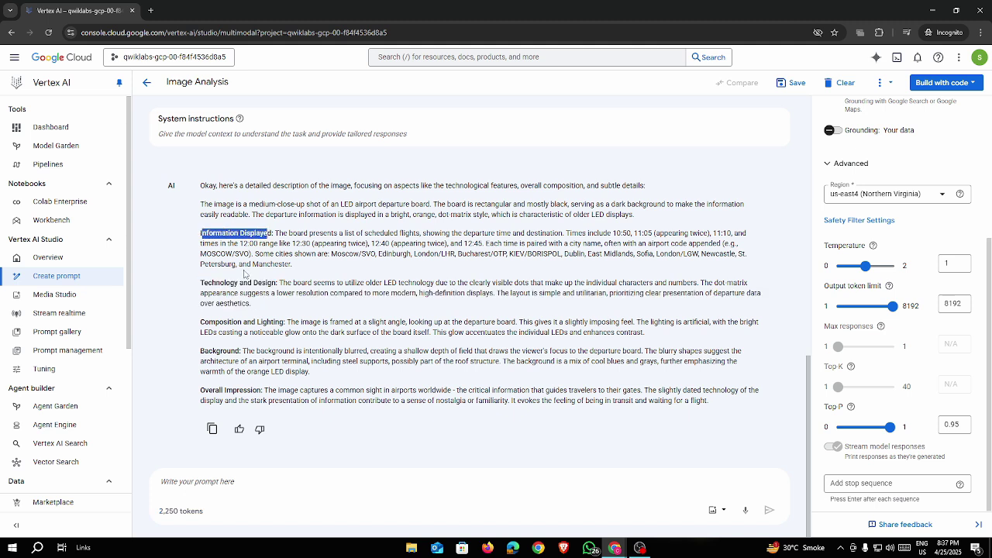
drag(202, 321, 282, 322)
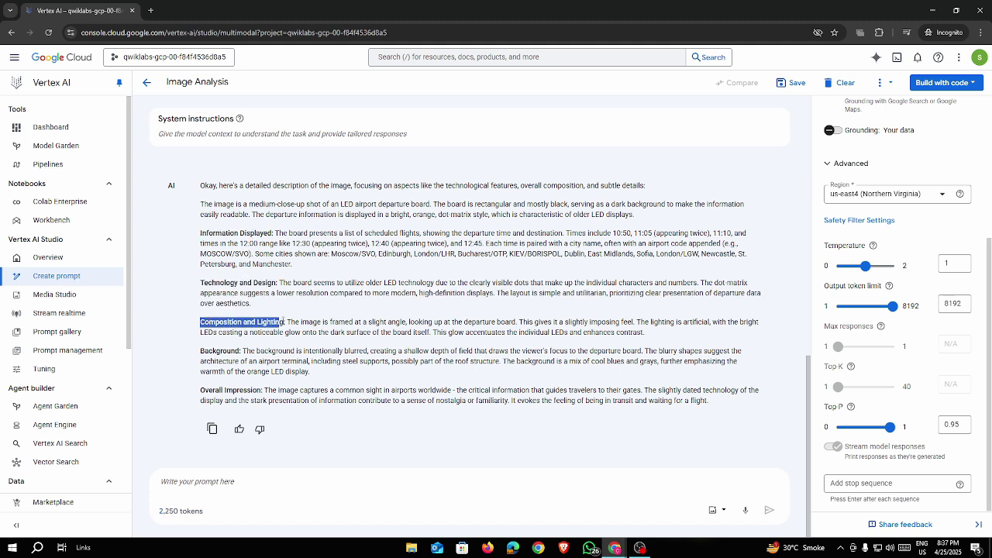
drag(201, 233, 273, 233)
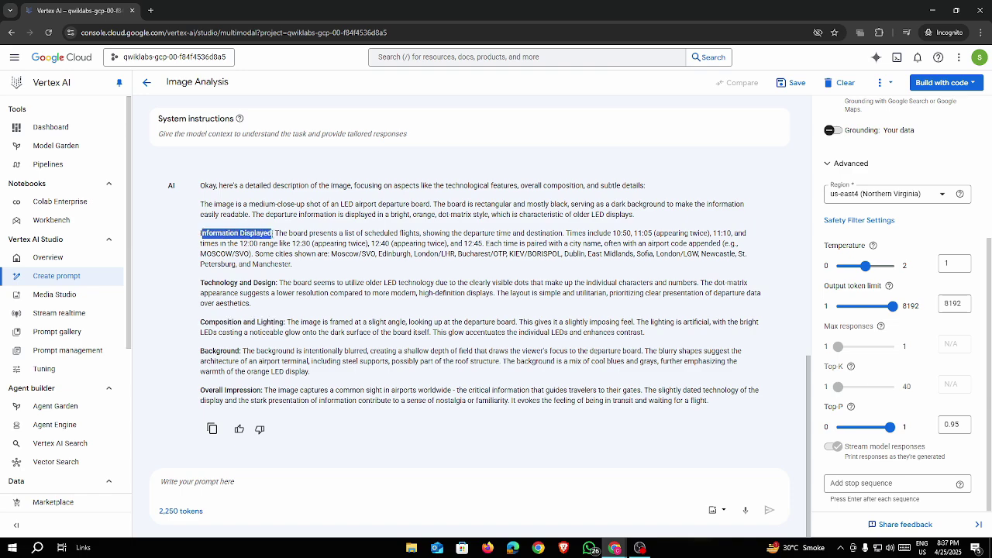
click(280, 242)
Compare the second description's plain paragraphs with the third description's headed sections
scroll(280, 242, up, 5)
scroll(287, 272, down, 3)
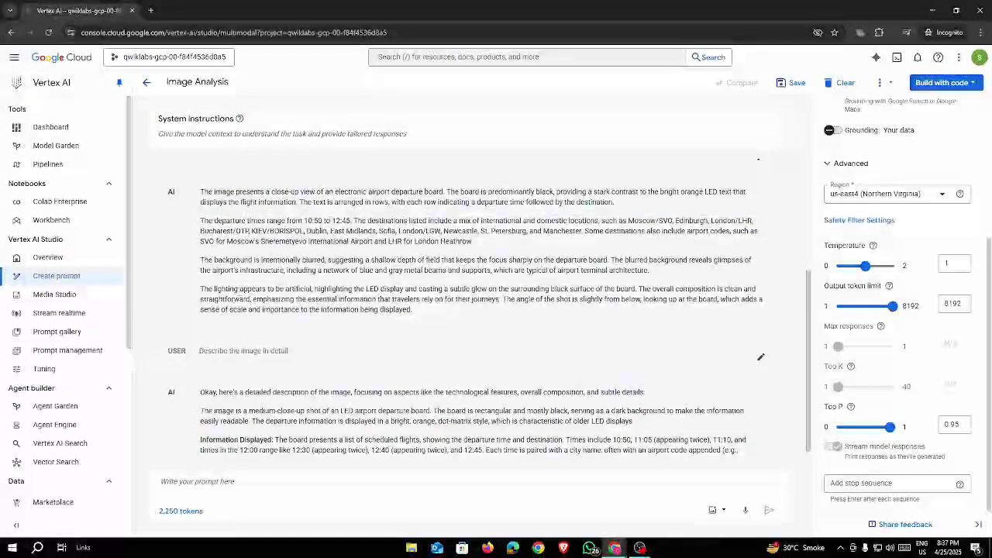
drag(196, 191, 429, 301)
click(429, 300)
scroll(415, 309, down, 2)
scroll(415, 309, down, 1)
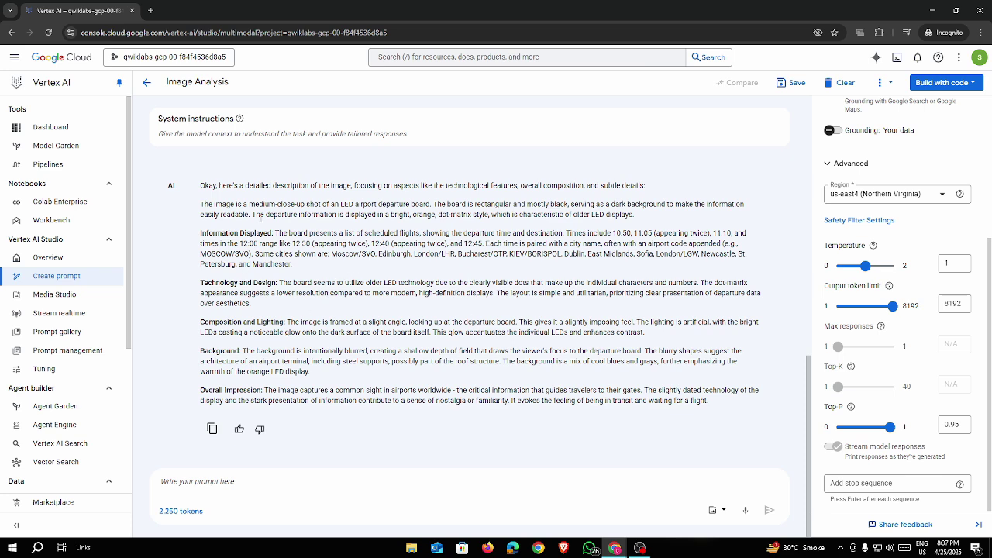
Switch to the lab instructions and copy the step 11 prompt "Read the text in the image."
key(alt+Tab)
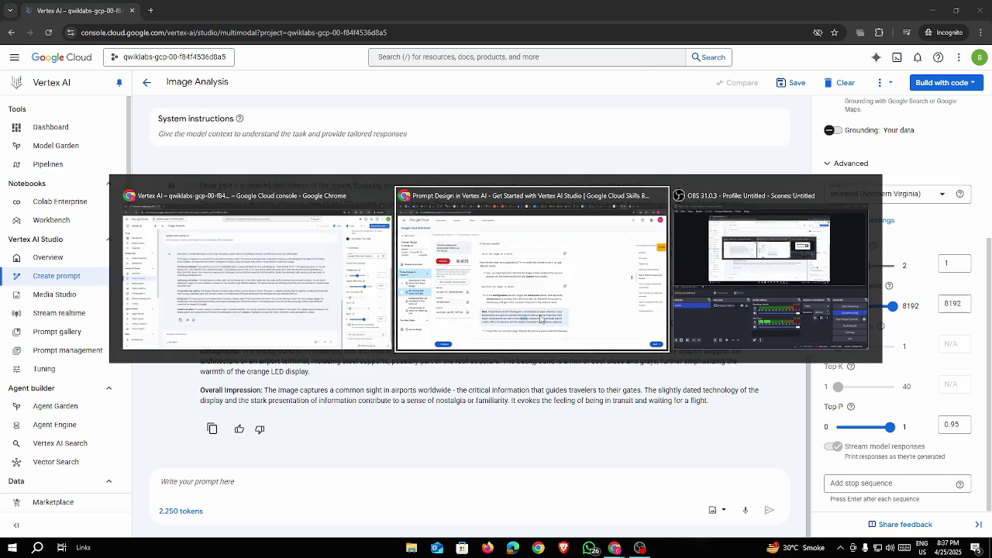
click(465, 296)
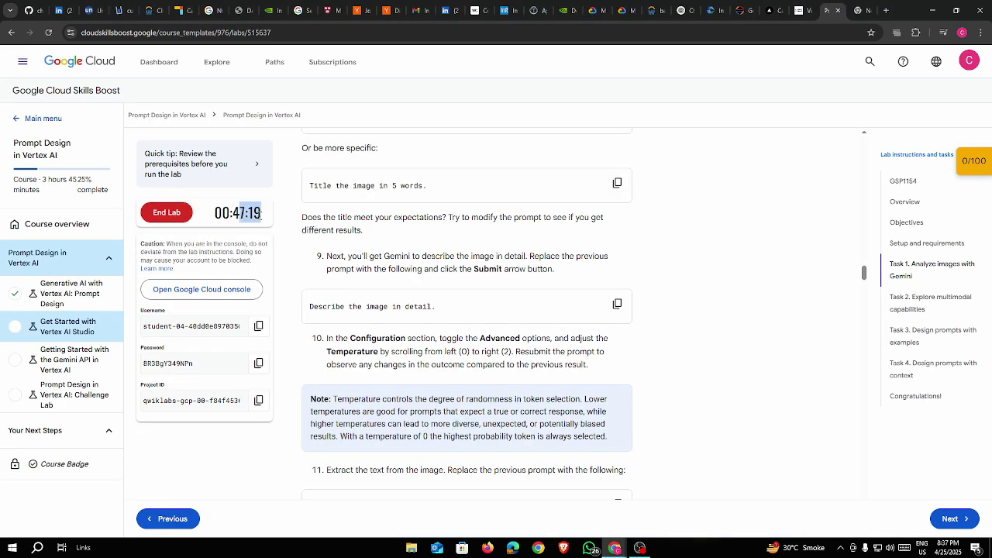
scroll(519, 278, down, 3)
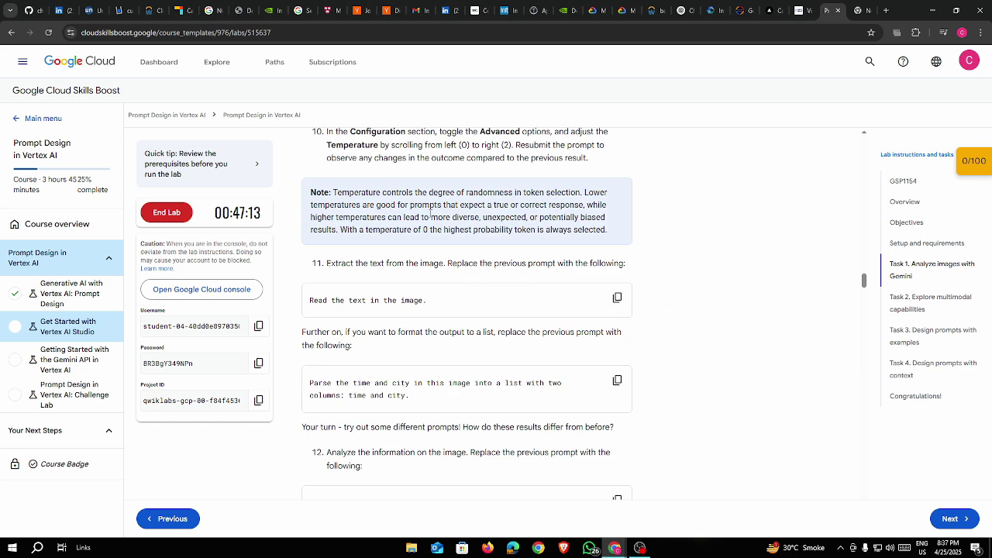
drag(351, 265, 527, 265)
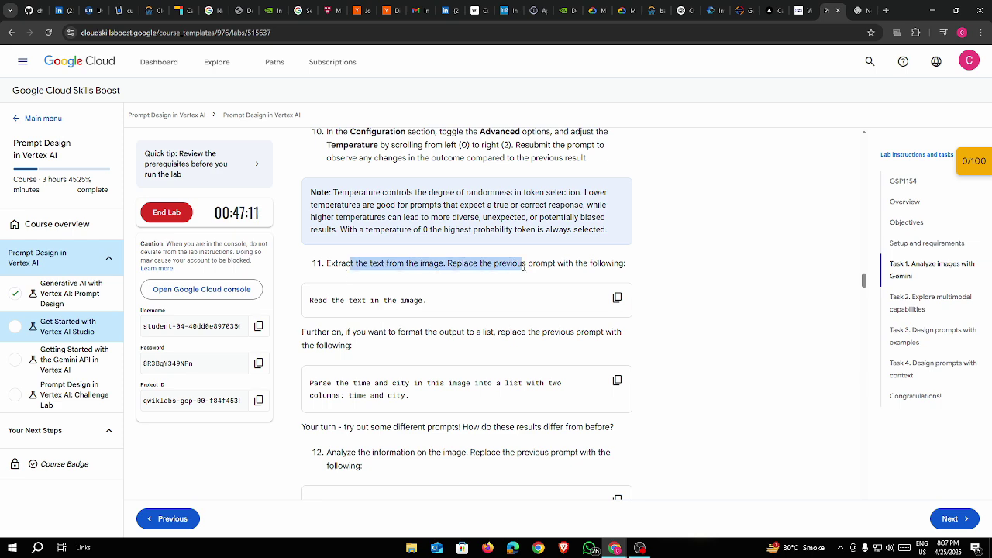
click(454, 281)
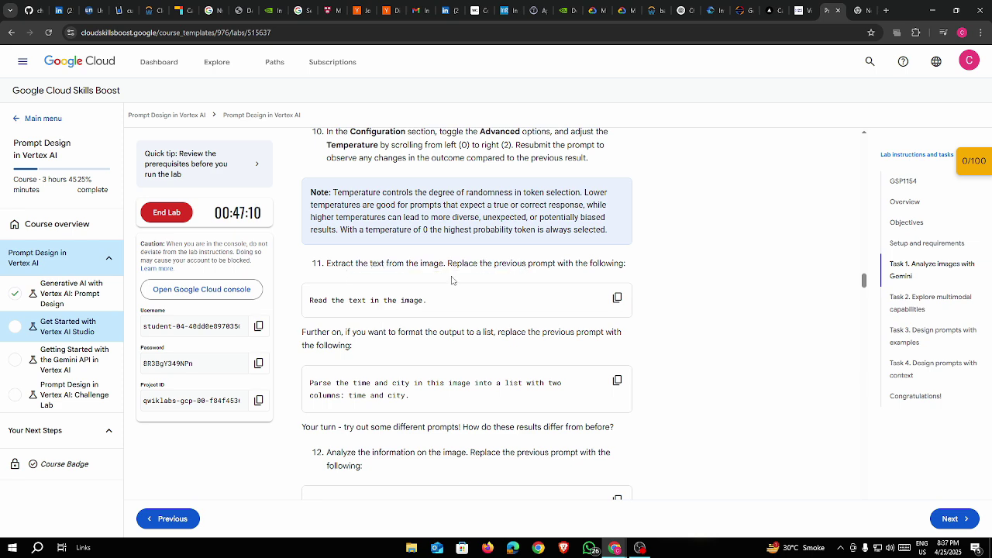
click(618, 299)
Return to the Image Analysis prompt in Vertex AI Studio and submit "Read the text in the image."
key(alt+Tab)
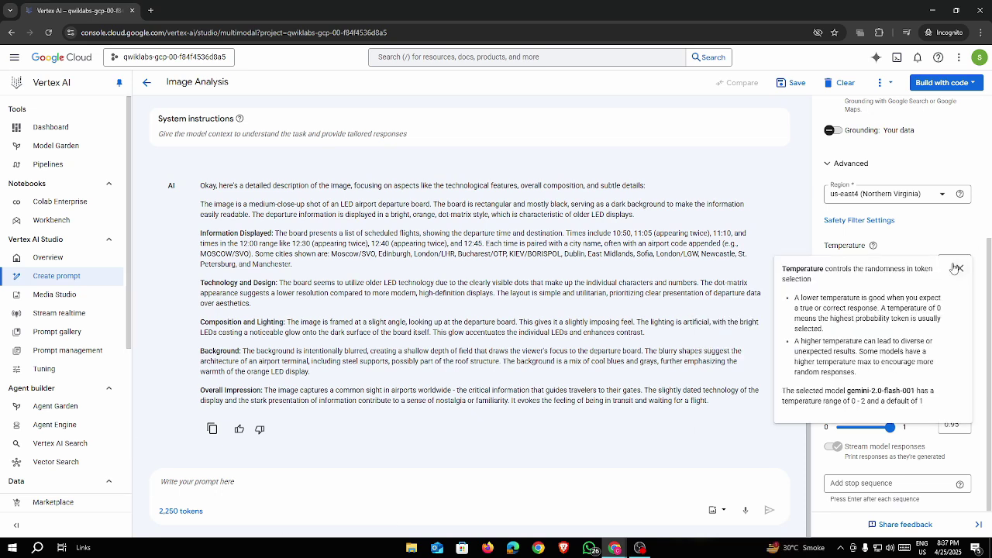
click(956, 269)
click(960, 264)
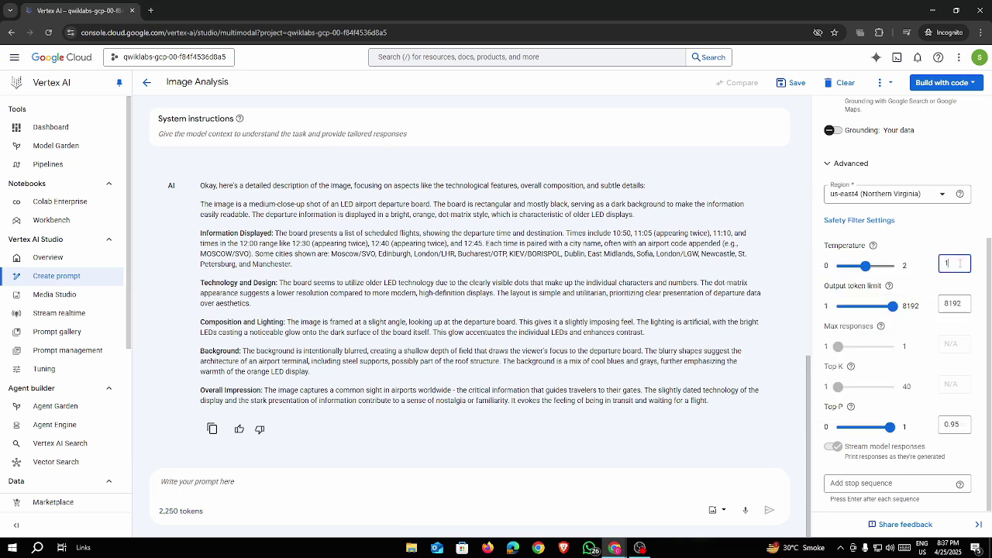
click(302, 471)
key(ctrl+v)
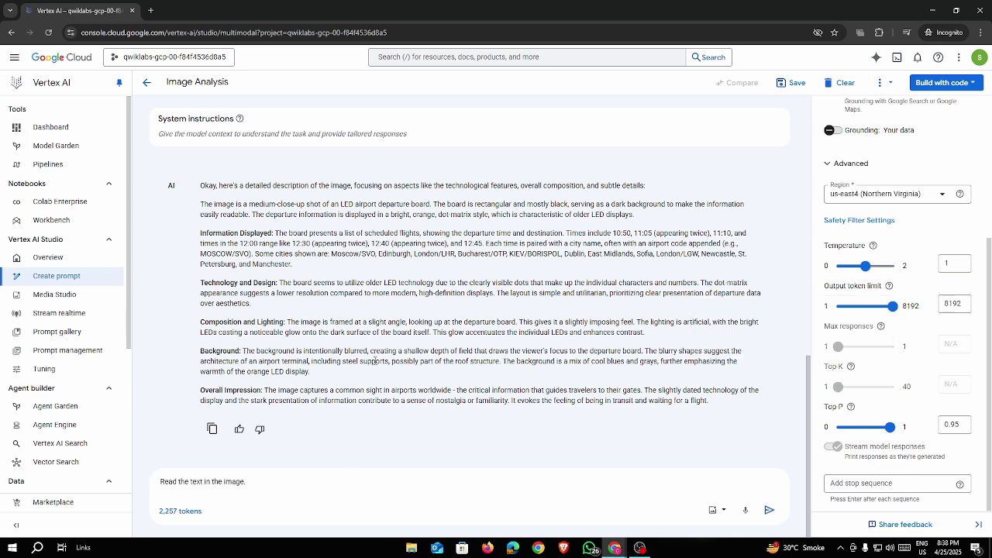
key(Return)
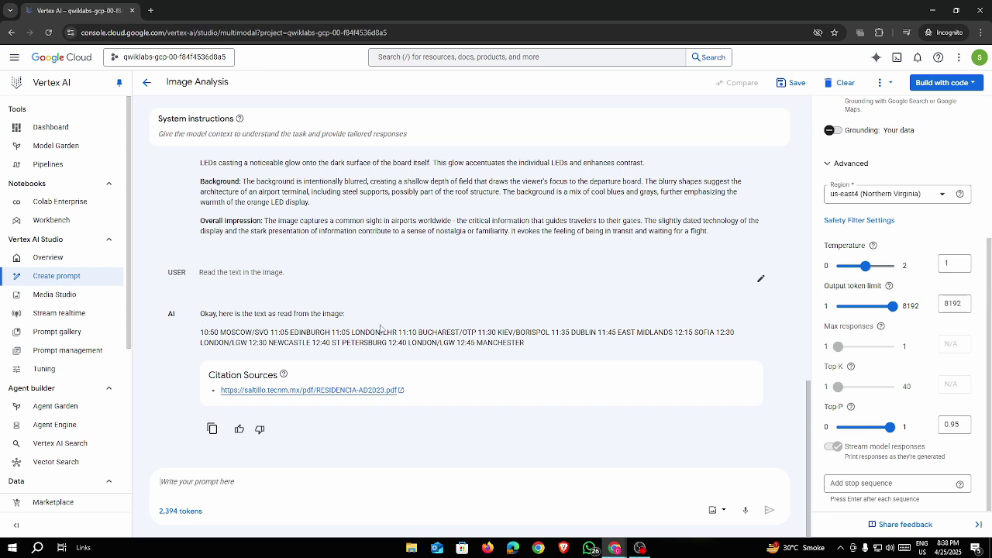
Compare the opening line of the text-extraction response with the opening line of the preceding detailed description
drag(200, 317, 346, 315)
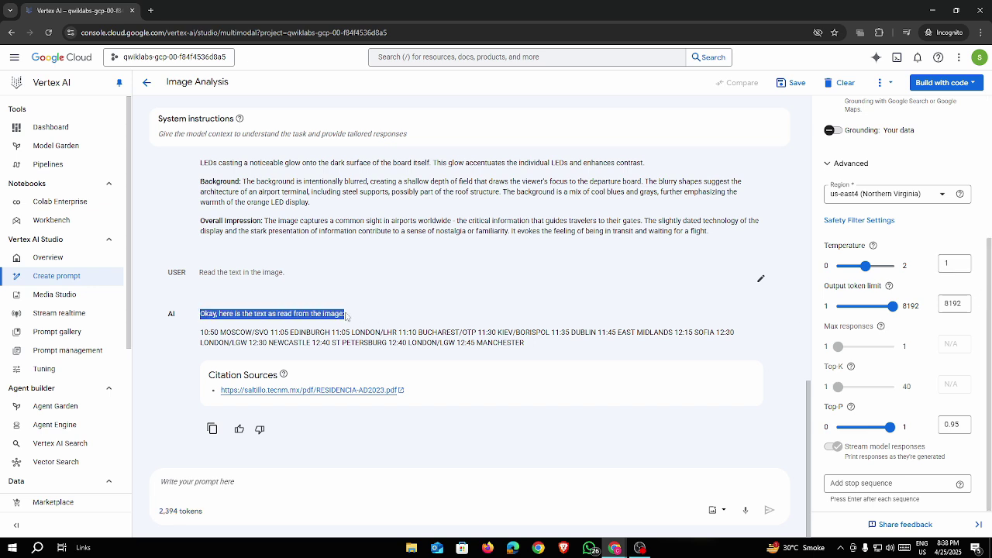
click(346, 315)
scroll(346, 315, up, 3)
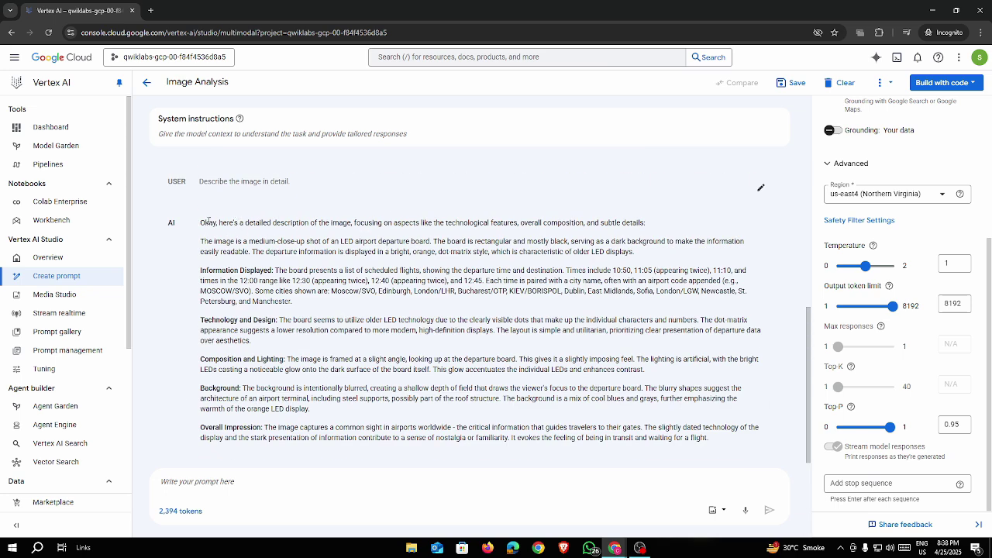
drag(200, 223, 358, 222)
click(358, 222)
scroll(385, 266, down, 3)
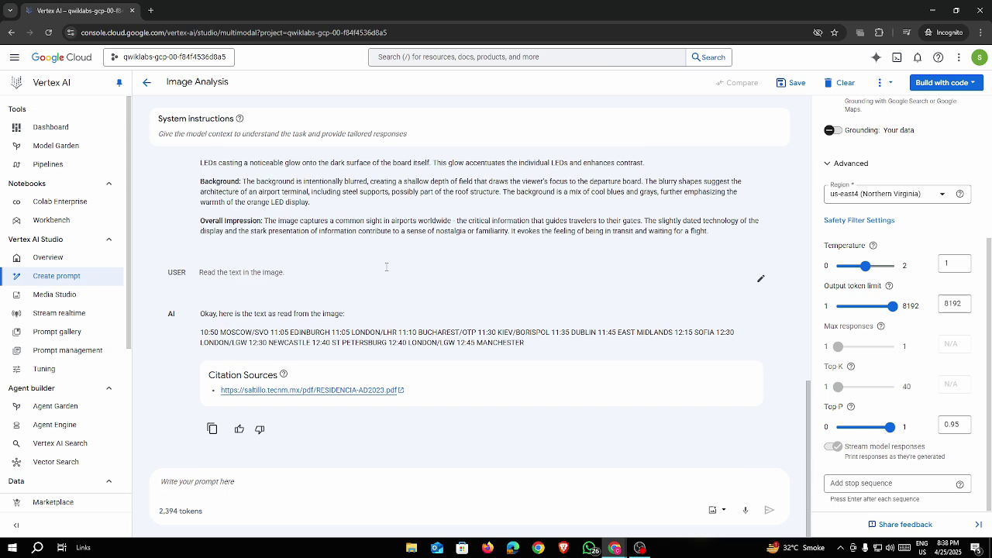
drag(205, 314, 348, 317)
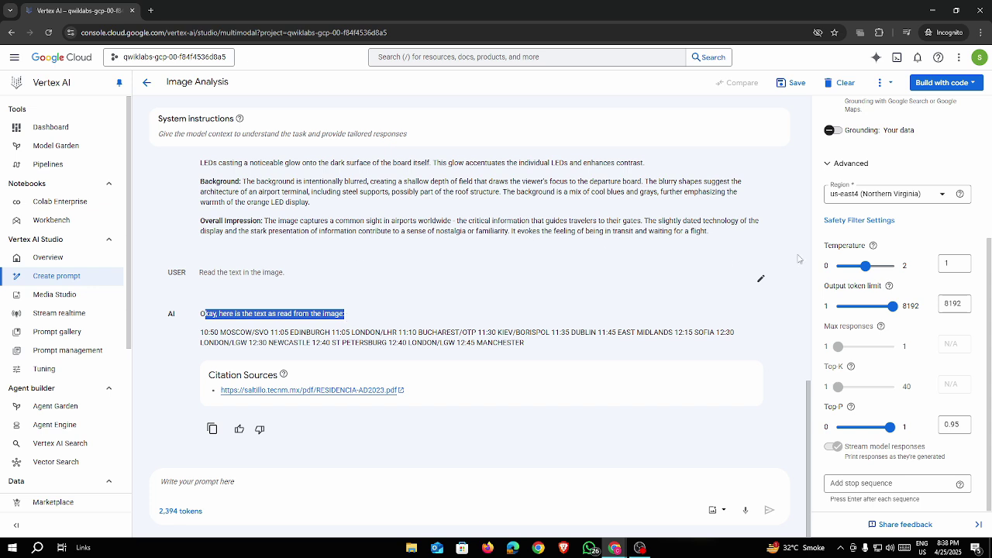
Examine the text-extraction response, checking its opening line and the extracted times and cities against the submitted prompt
scroll(982, 255, up, 3)
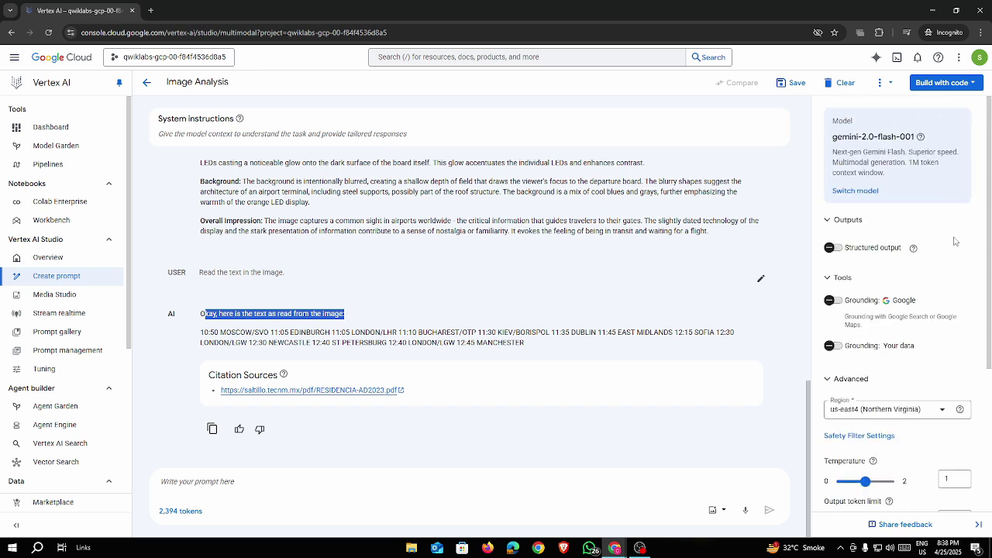
double_click(202, 314)
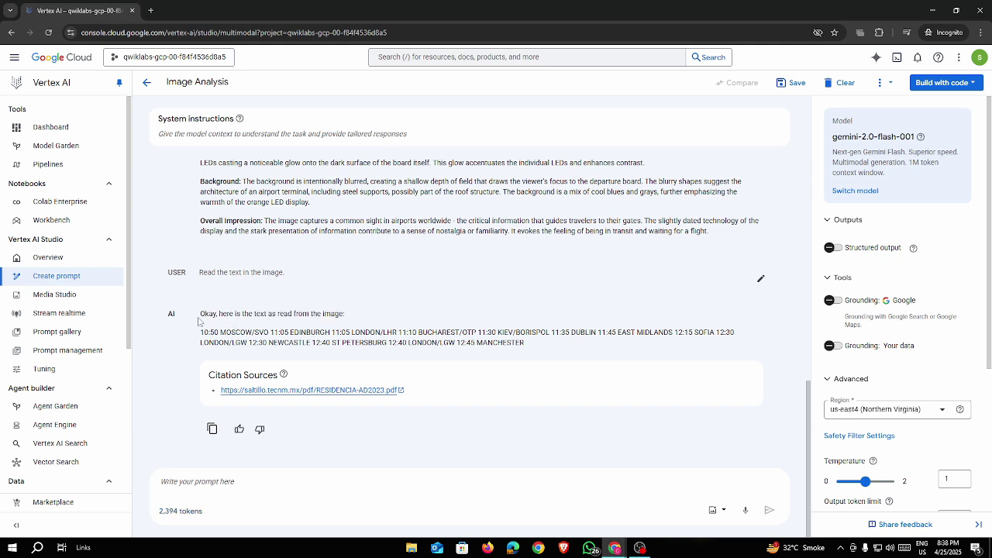
drag(233, 313, 351, 317)
click(351, 316)
drag(206, 321, 390, 316)
click(392, 317)
drag(203, 330, 540, 344)
click(541, 344)
drag(205, 273, 299, 277)
click(300, 279)
mouse_move(200, 313)
mouse_down()
mouse_move(252, 332)
mouse_move(541, 333)
mouse_move(530, 343)
mouse_move(203, 342)
mouse_move(200, 316)
mouse_move(199, 333)
mouse_up()
click(524, 344)
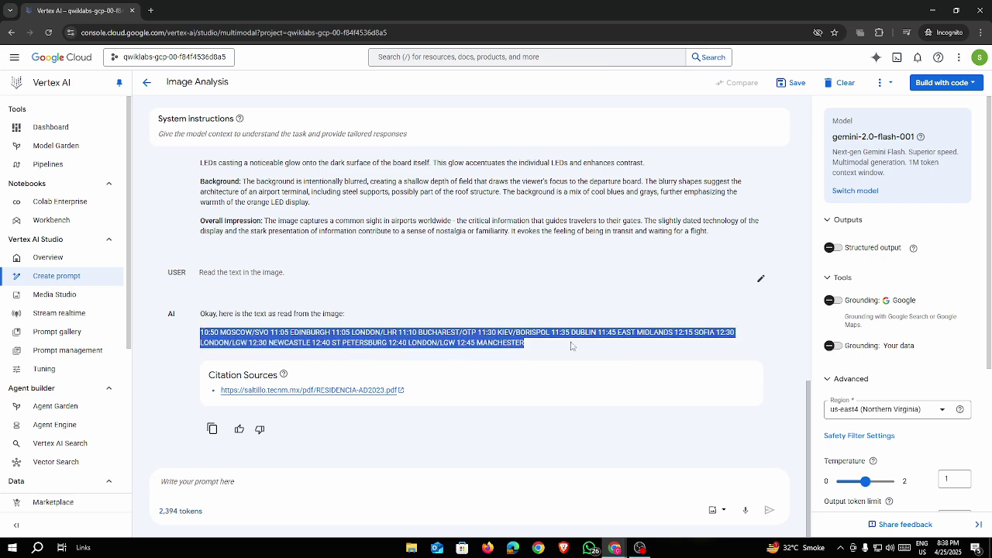
click(571, 346)
Switch to the lab instructions and copy the list-formatting prompt "Parse the time and city in this image into a list with two columns: time and city."
key(alt+Tab)
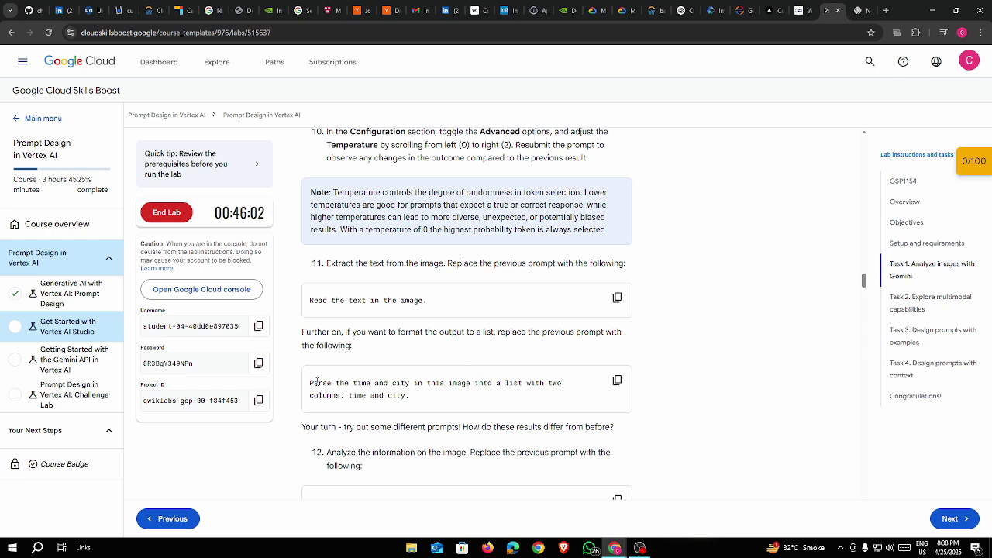
drag(317, 381, 540, 382)
click(617, 380)
Return to the Image Analysis prompt and submit "Parse the time and city in this image into a list with two columns: time and city."
key(alt+Tab)
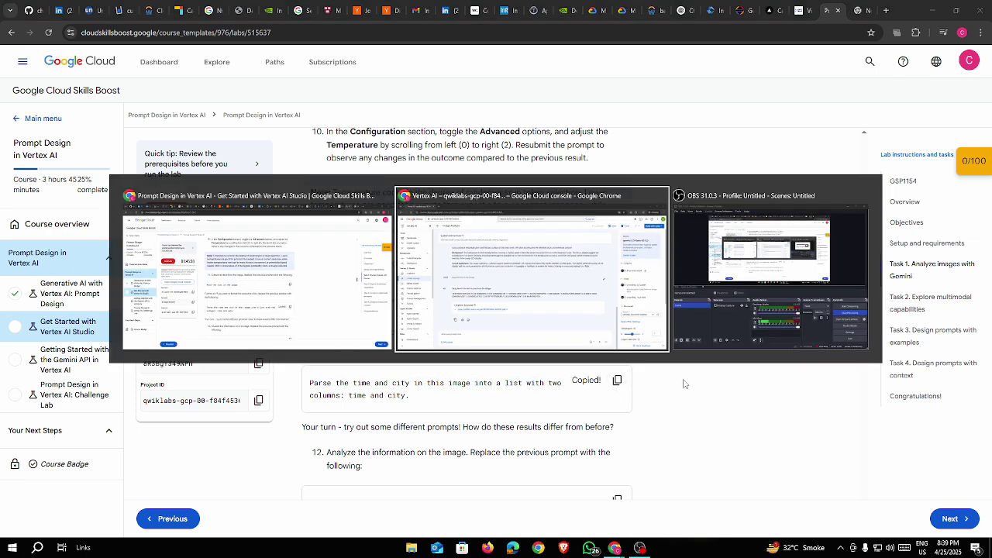
key(ctrl+v)
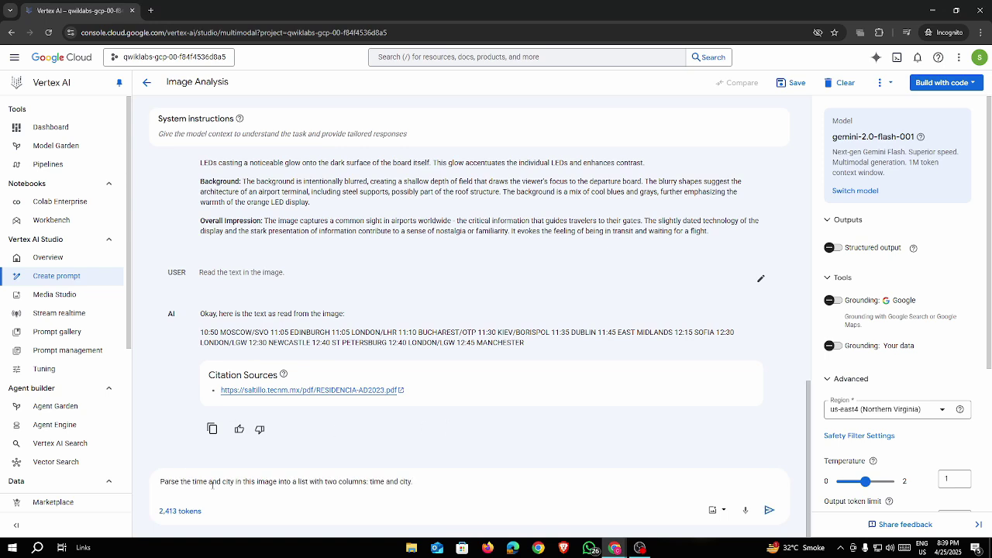
drag(221, 484, 426, 482)
click(430, 481)
key(Return)
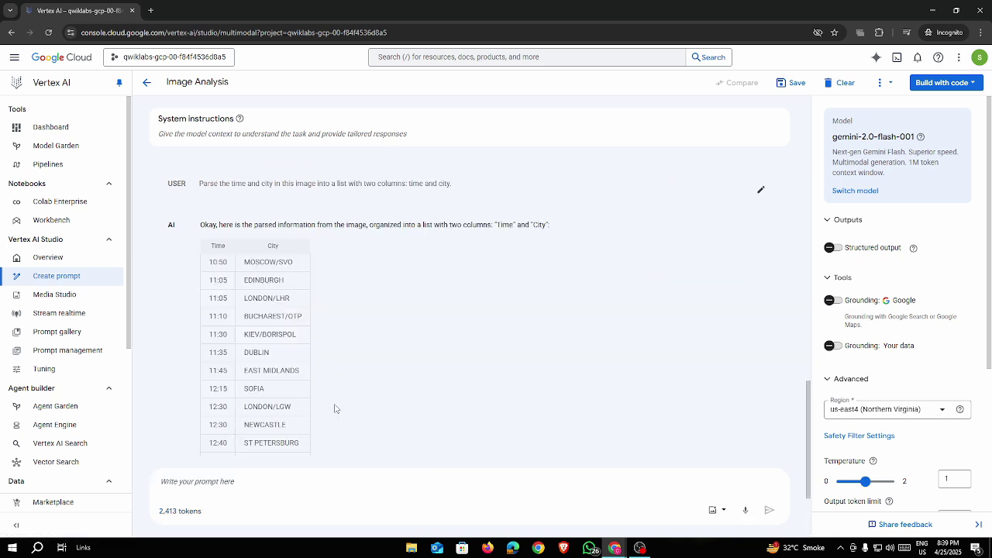
Examine the parsed Time and City table and compare it with the wording of the list-formatting prompt
drag(214, 254, 225, 434)
click(228, 448)
scroll(228, 448, down, 2)
scroll(420, 328, up, 3)
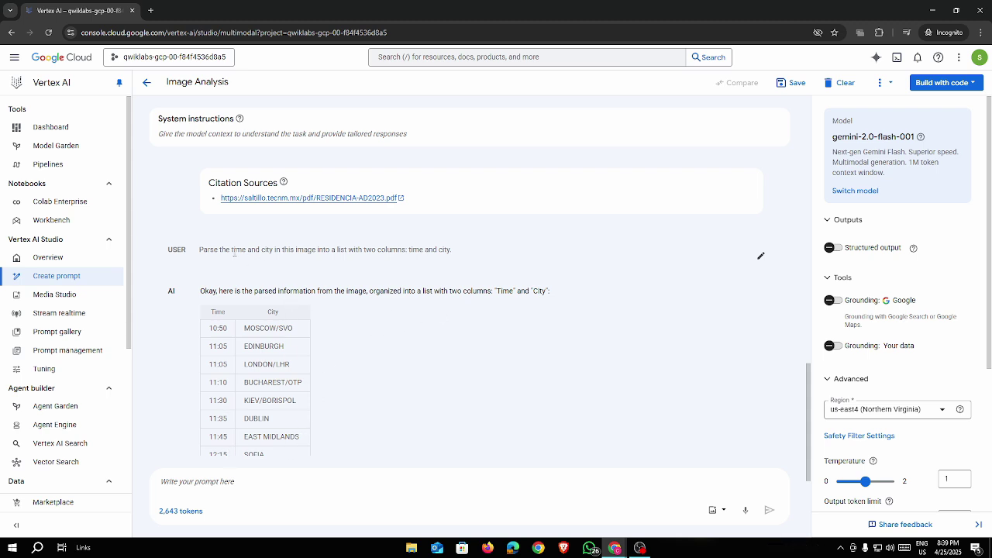
drag(232, 250, 347, 250)
click(357, 250)
click(346, 249)
drag(316, 250, 422, 249)
click(378, 254)
click(444, 262)
scroll(444, 261, down, 3)
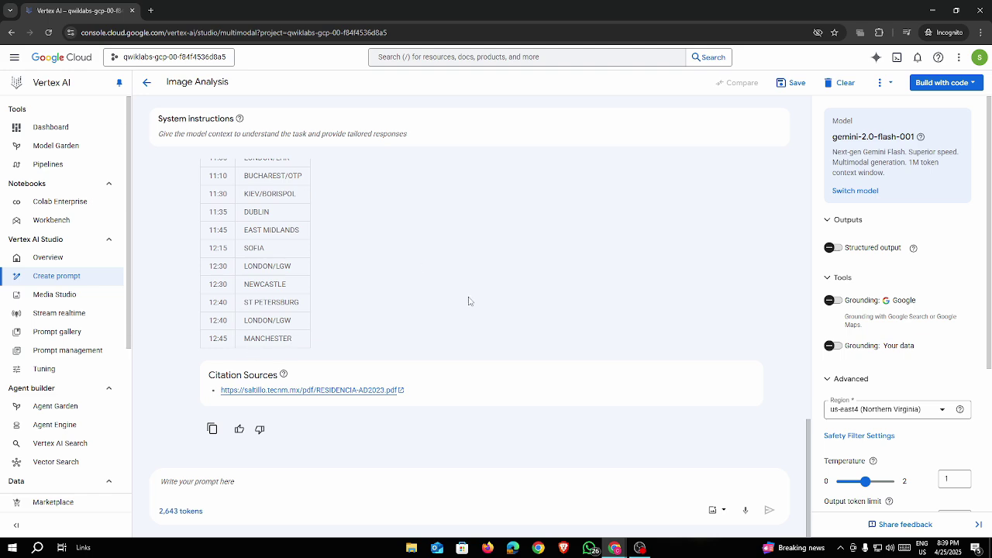
Switch to the lab instructions and read step 12 on analyzing the information in the image
key(alt+Tab)
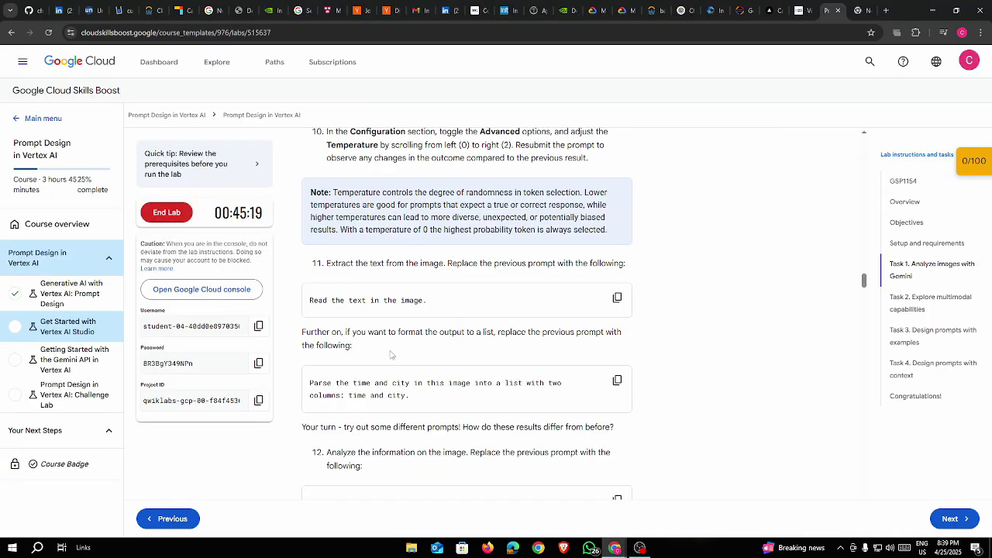
scroll(392, 350, down, 3)
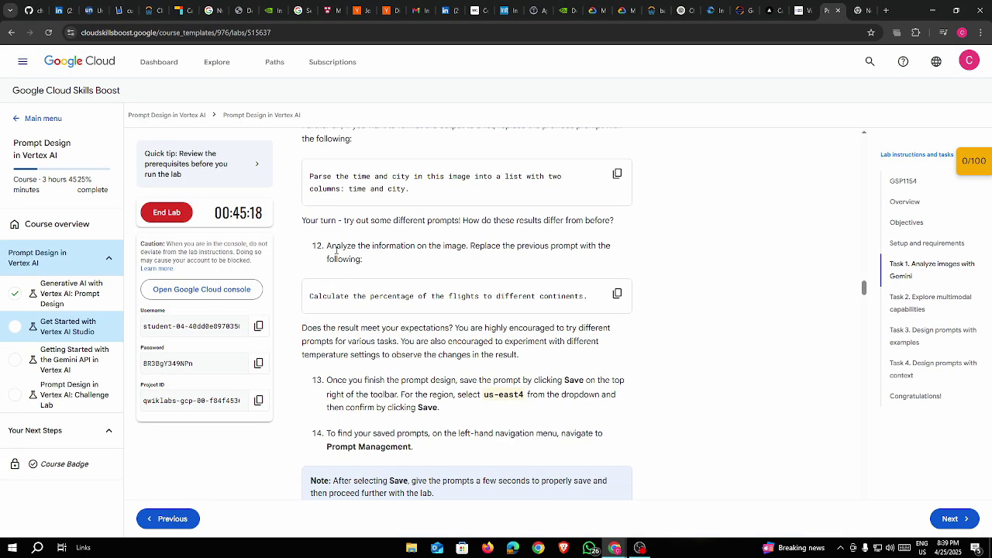
drag(335, 248, 382, 268)
click(382, 267)
drag(309, 296, 688, 312)
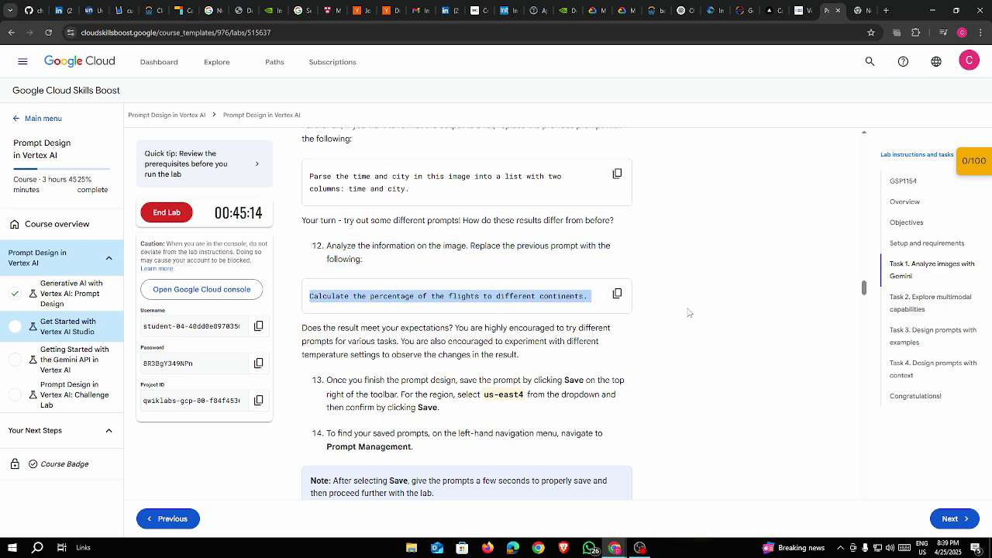
key(alt+Tab)
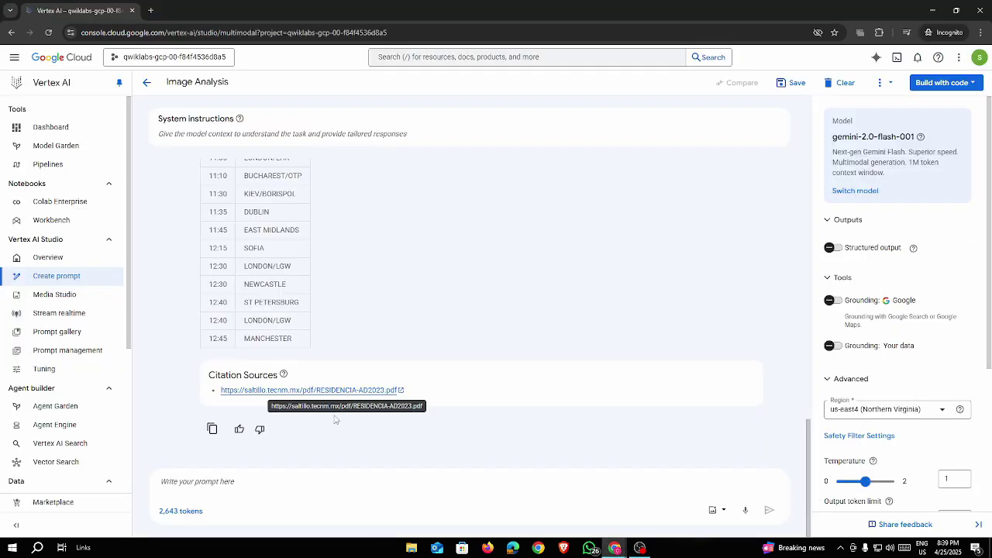
click(270, 480)
key(ctrl+v)
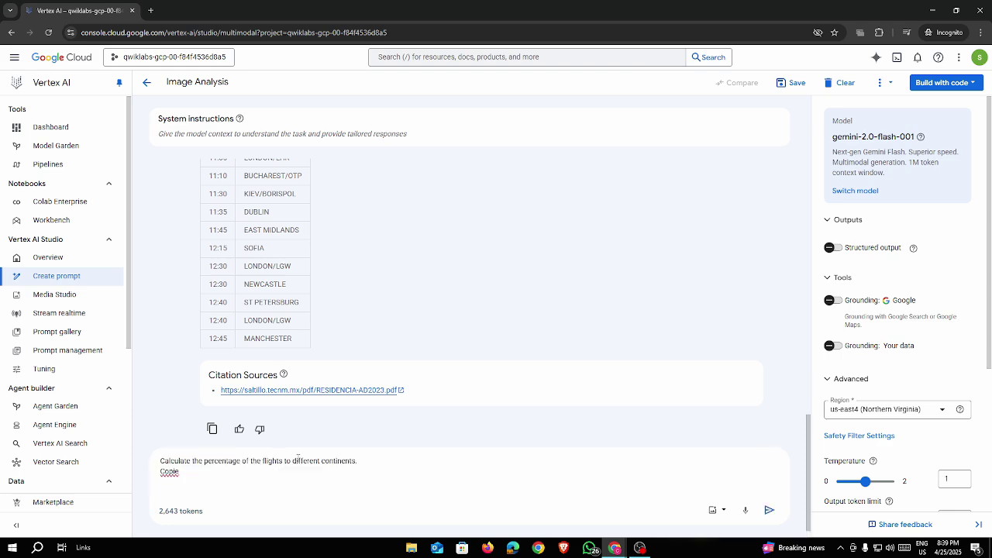
key(Return)
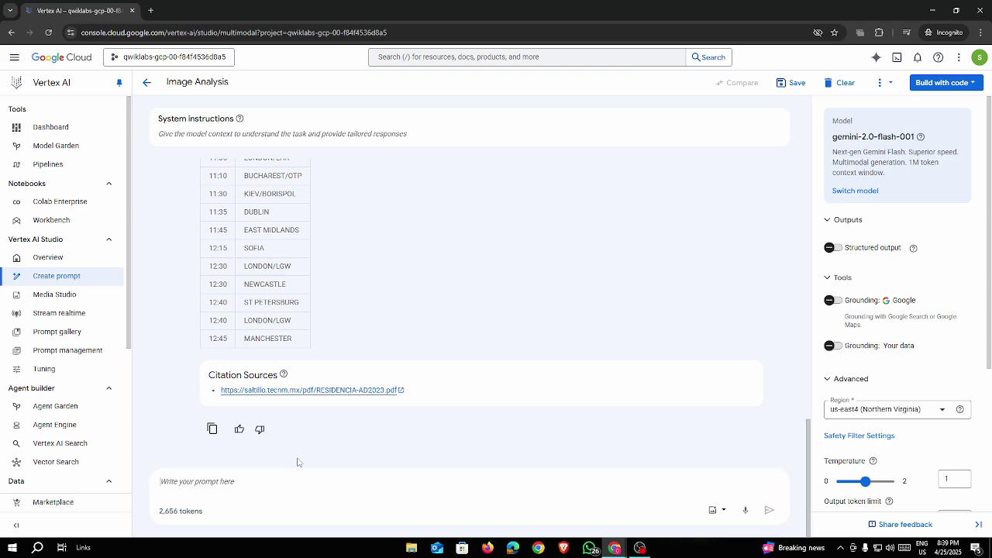
Copy the step 12 prompt from the lab instructions and submit "Calculate the percentage of the flights to different continents." in the Image Analysis prompt
key(alt+Tab)
click(617, 292)
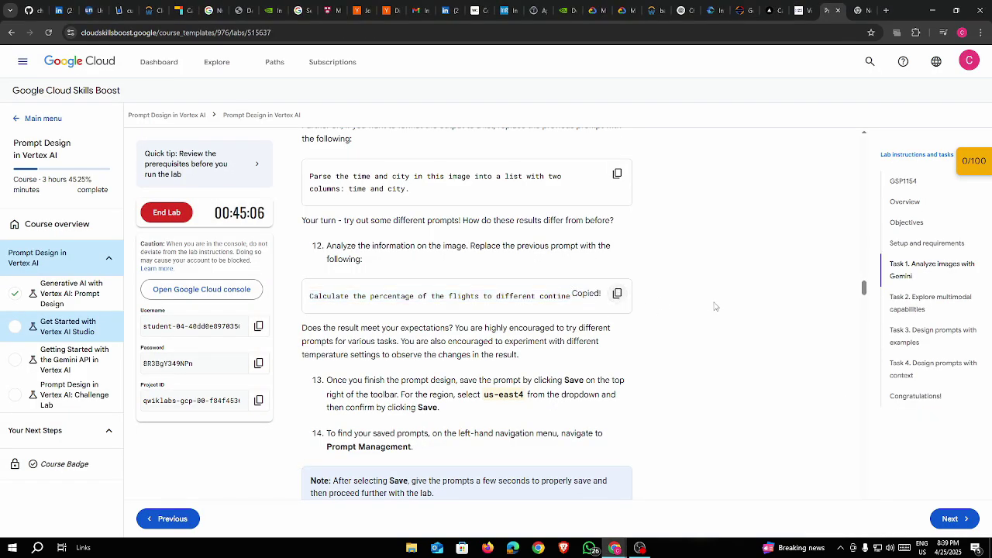
key(alt+Tab)
key(ctrl+v)
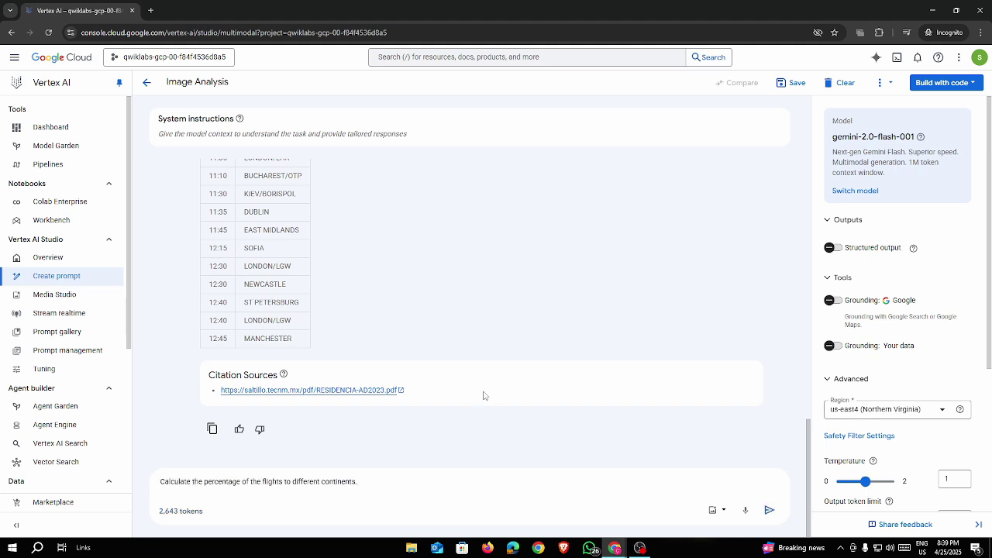
key(Return)
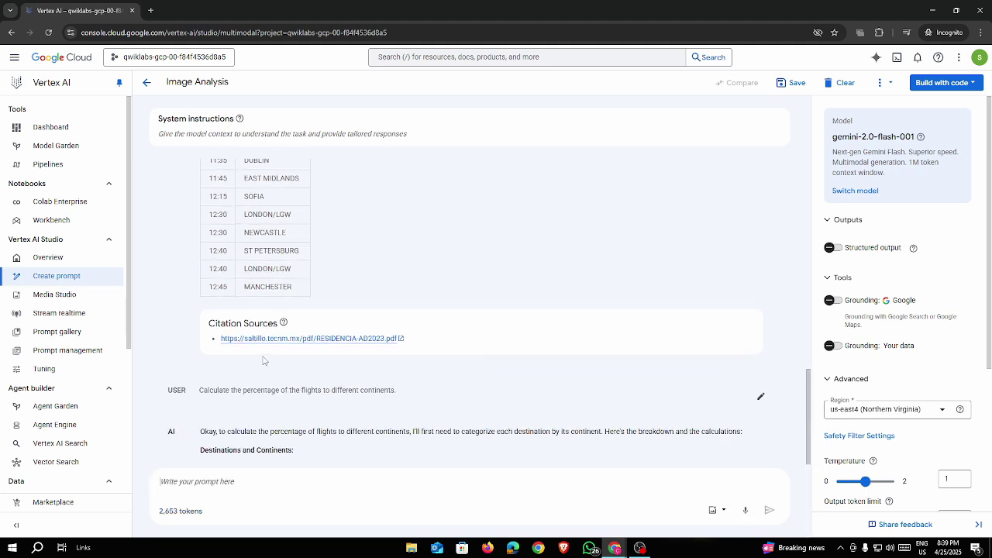
Examine the opening explanation of the flight-percentage response and how it categorizes the destinations from the parsed table by continent
scroll(210, 239, up, 3)
drag(208, 239, 242, 239)
scroll(499, 317, down, 3)
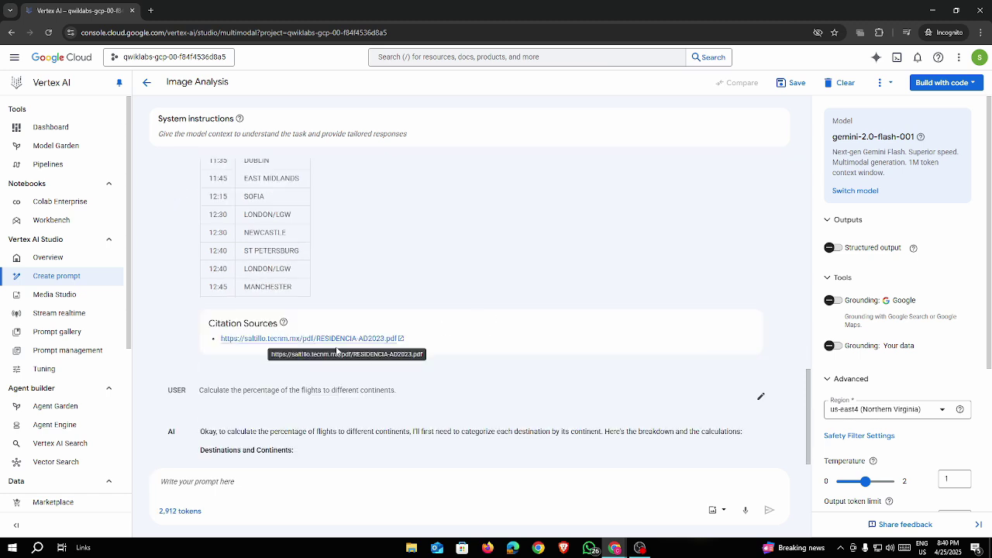
drag(199, 431, 280, 431)
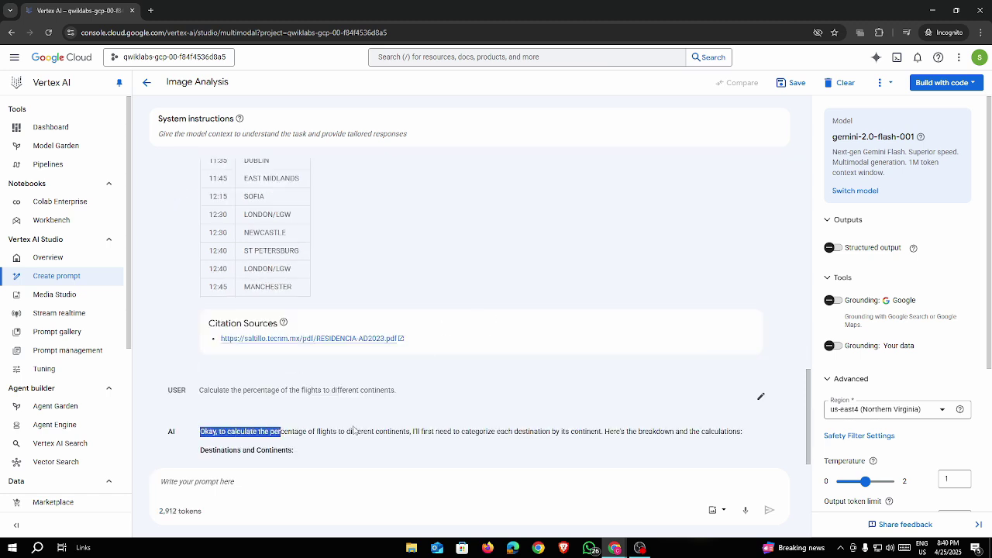
scroll(965, 337, down, 3)
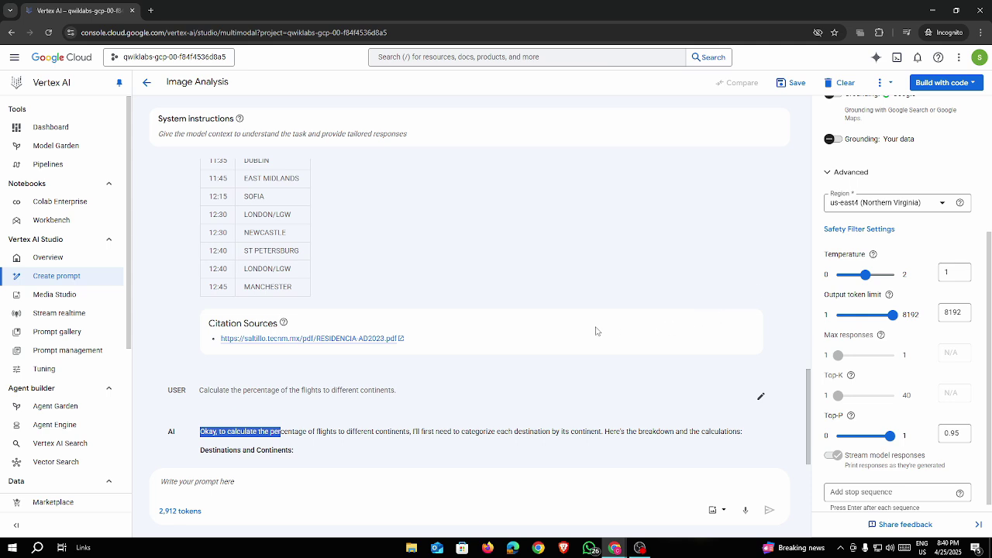
click(209, 414)
scroll(246, 410, down, 3)
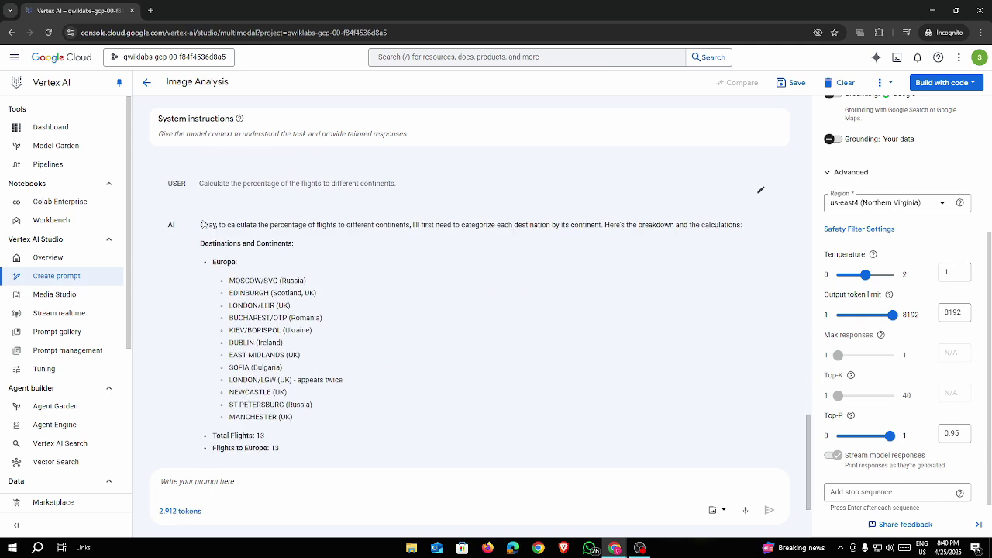
drag(202, 224, 443, 224)
click(443, 225)
drag(341, 225, 420, 224)
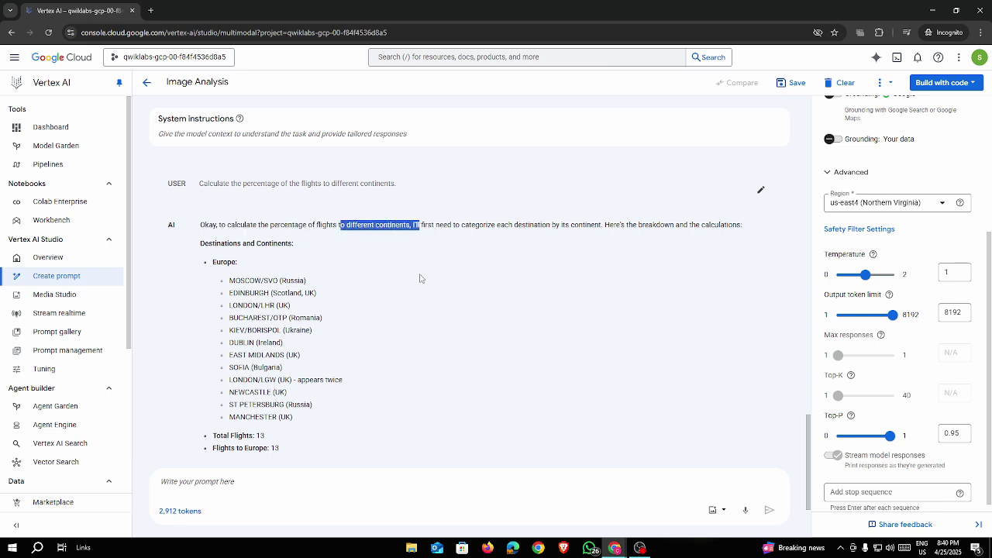
scroll(275, 221, down, 2)
scroll(275, 216, up, 3)
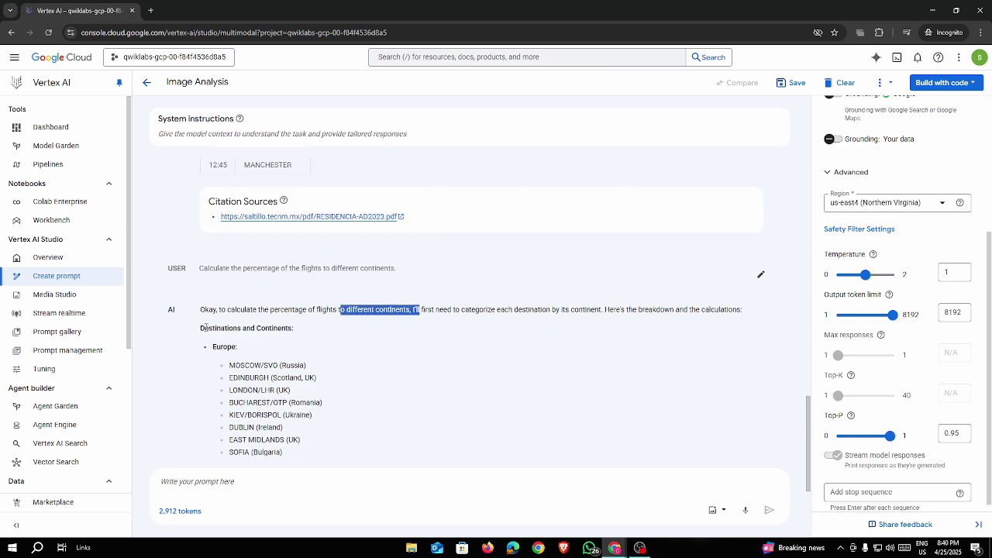
click(326, 339)
scroll(333, 344, down, 3)
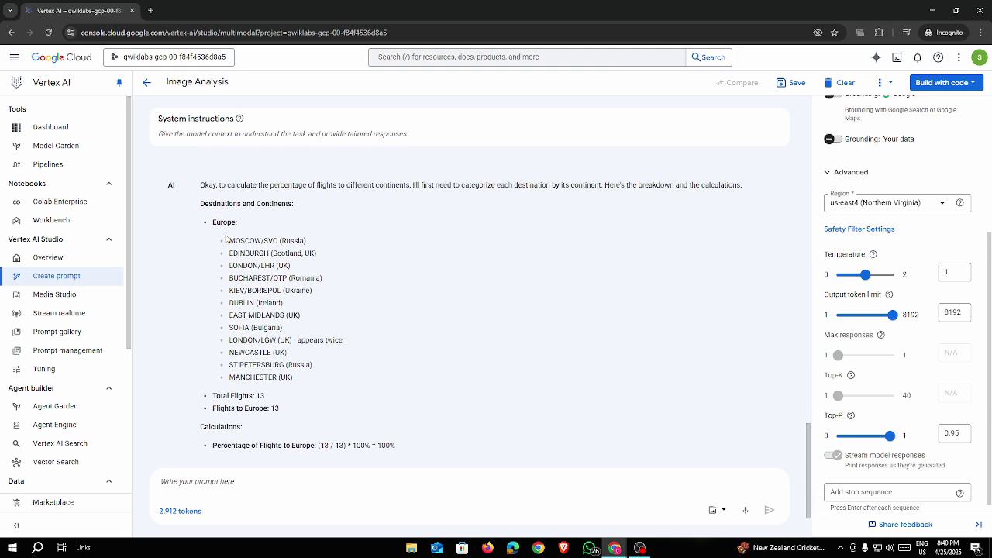
Review the response's Europe destination list, flight totals, percentage calculation and final result
drag(228, 240, 314, 378)
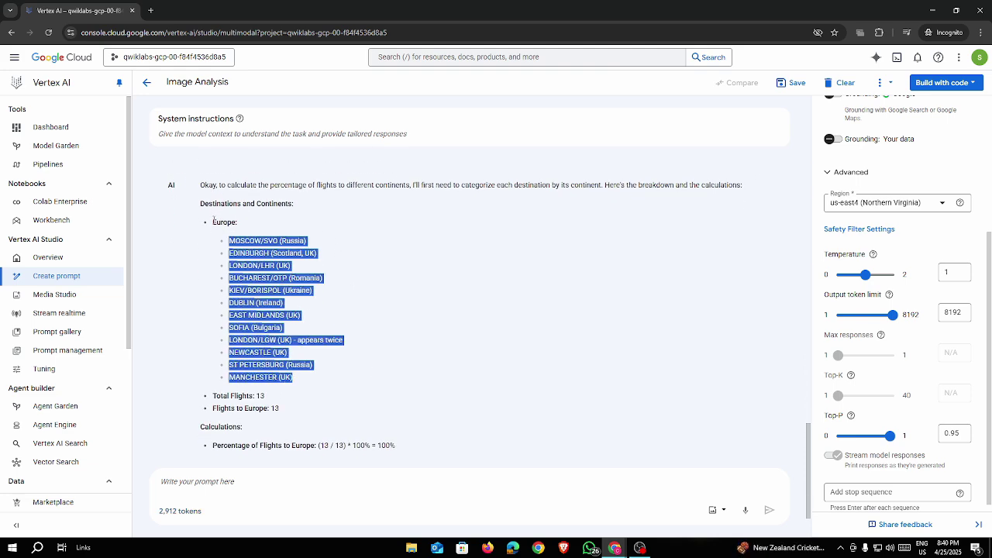
double_click(217, 221)
drag(212, 395, 269, 398)
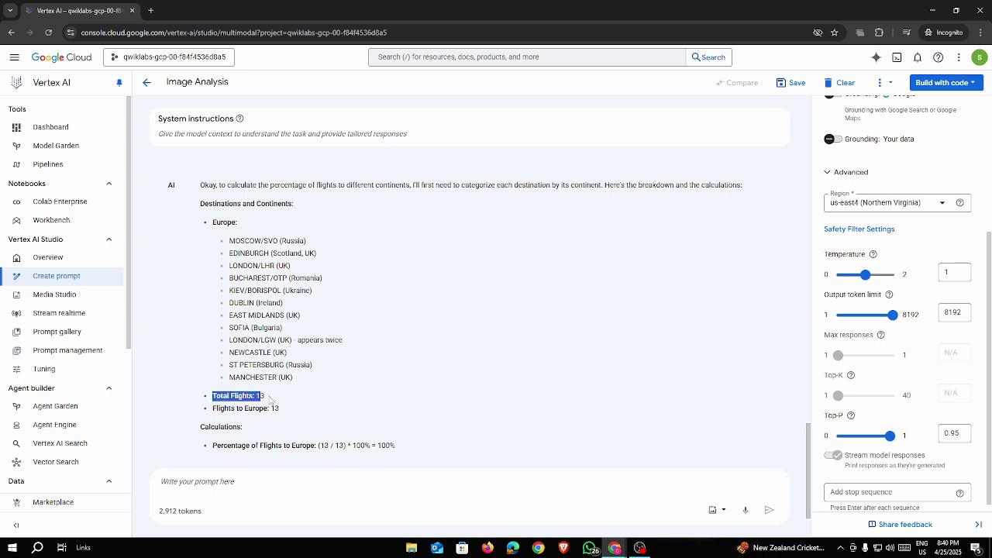
drag(212, 407, 284, 410)
click(284, 411)
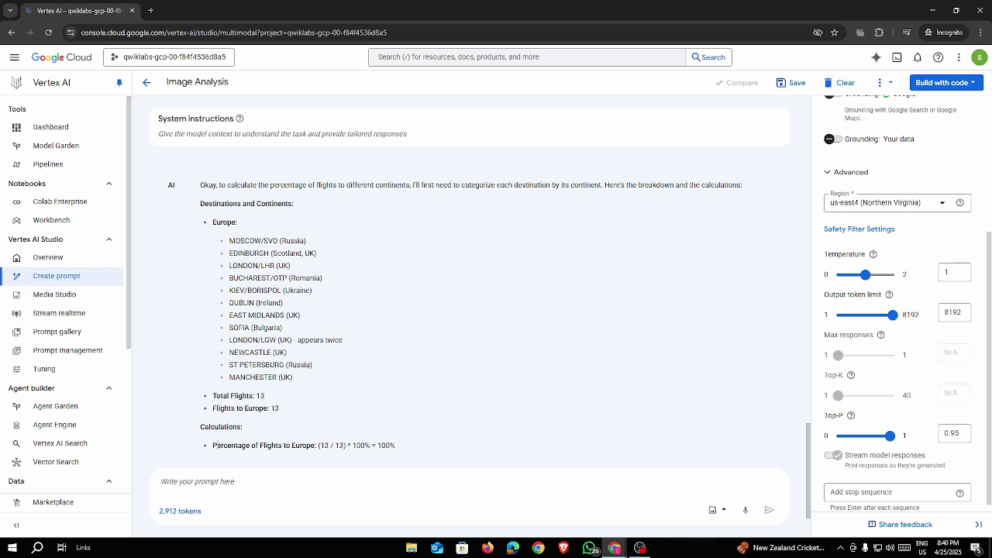
drag(214, 445, 409, 446)
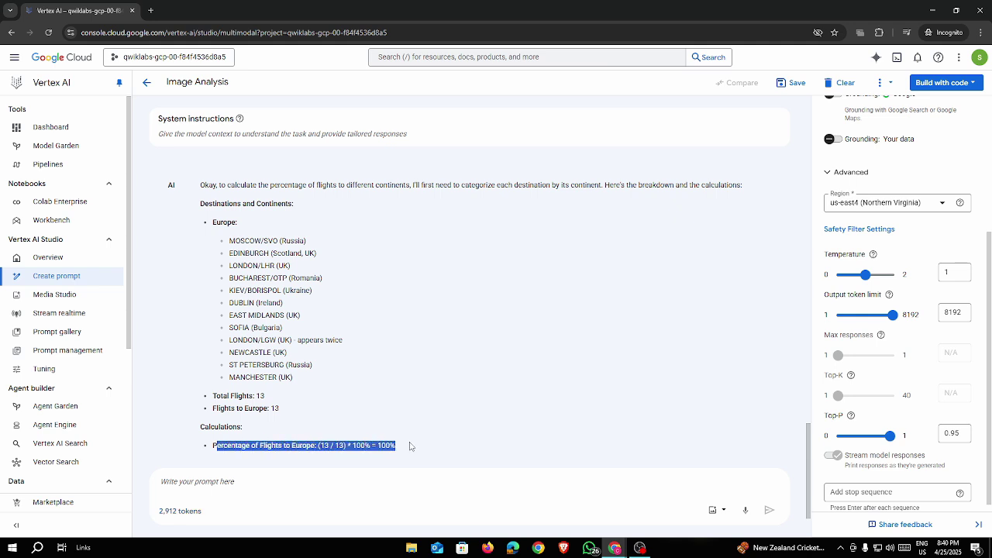
click(410, 446)
scroll(400, 432, down, 1)
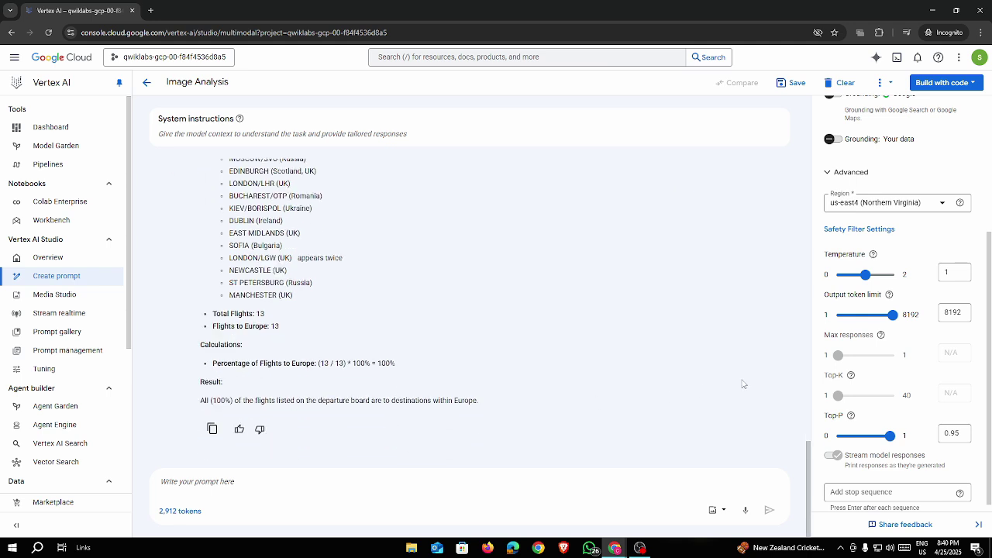
Review the flight-percentage prompt and its full response again alongside the temperature setting
scroll(463, 404, up, 3)
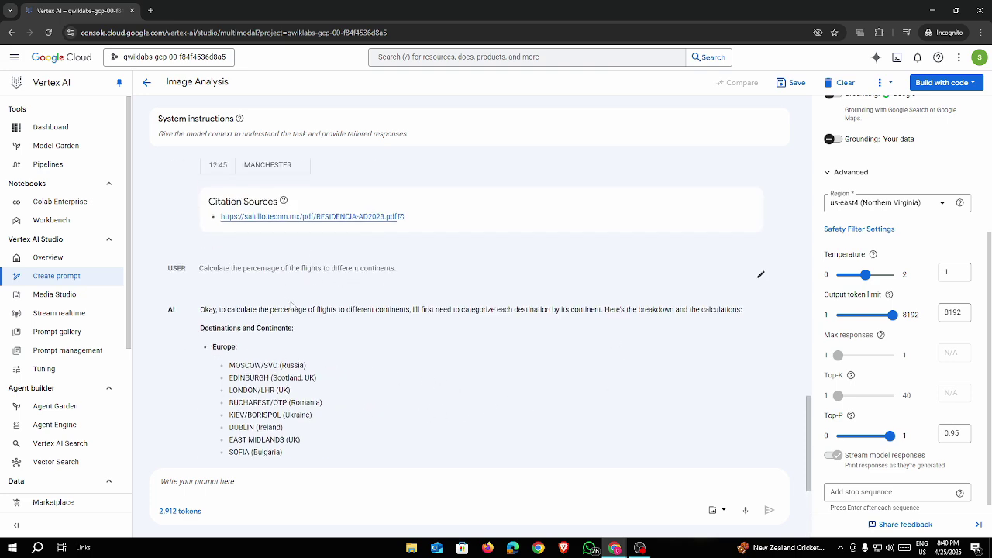
key(alt+Tab)
key(alt+Tab)
mouse_move(871, 263)
click(960, 278)
click(958, 278)
scroll(225, 329, down, 3)
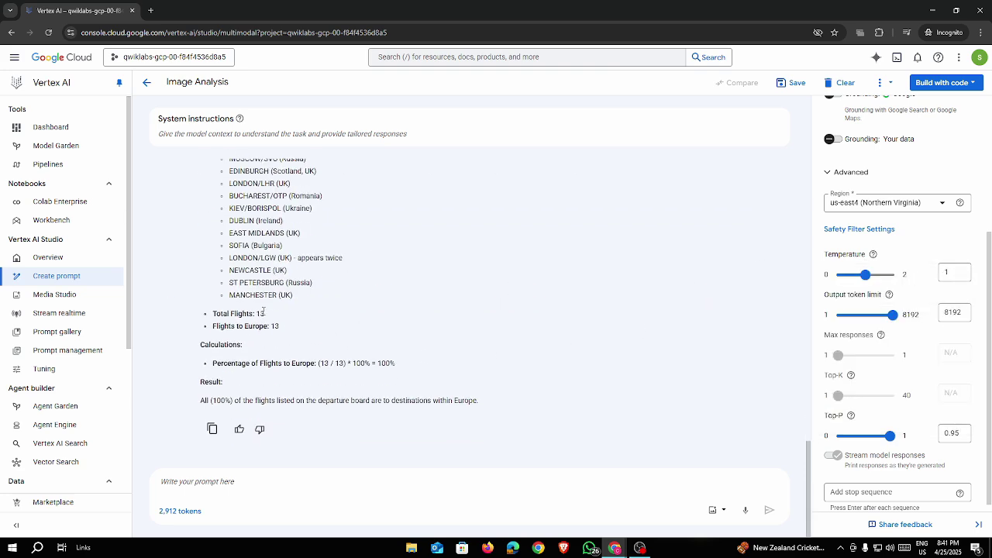
scroll(268, 325, up, 3)
scroll(252, 395, down, 3)
scroll(268, 317, up, 3)
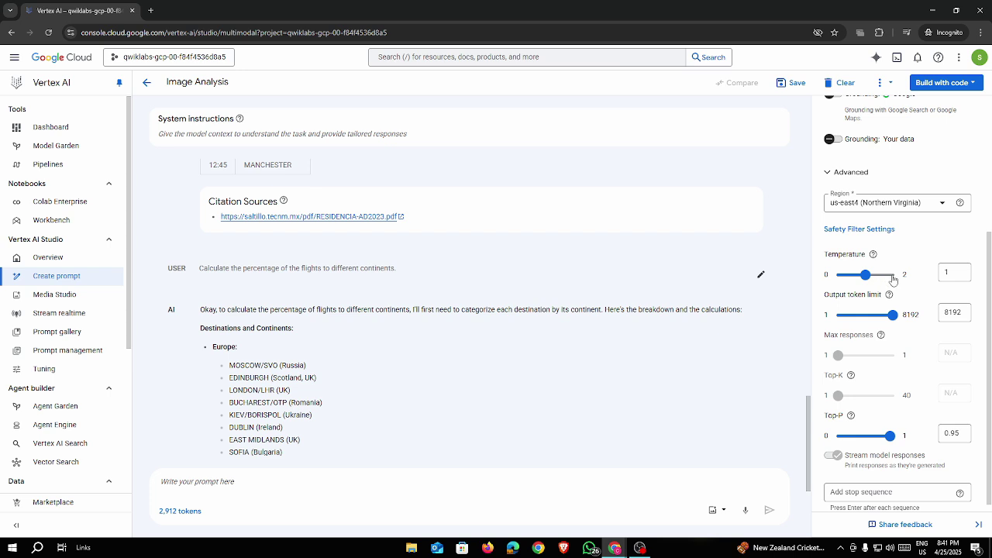
scroll(545, 309, down, 3)
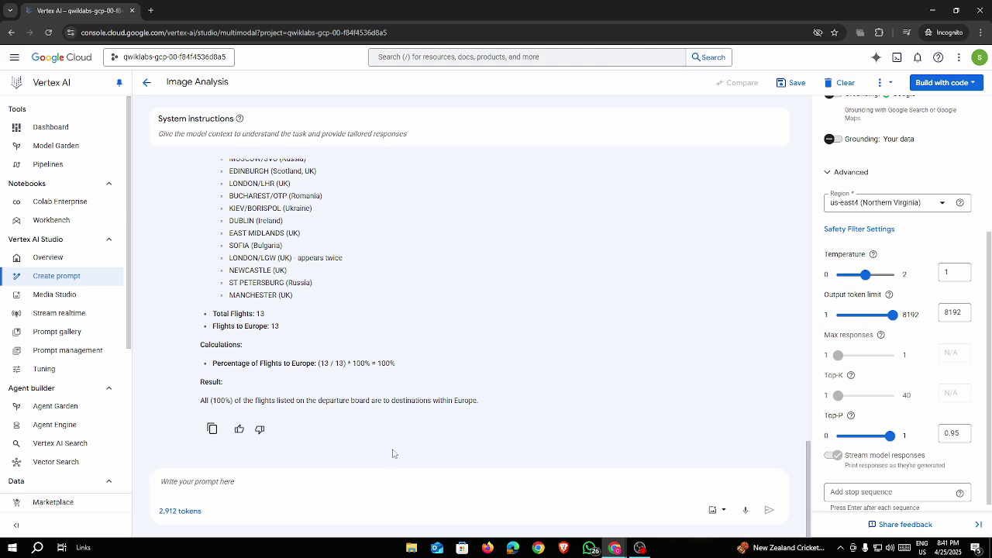
Check step 13 of the lab instructions for how and in which region to save the prompt
key(alt+Tab)
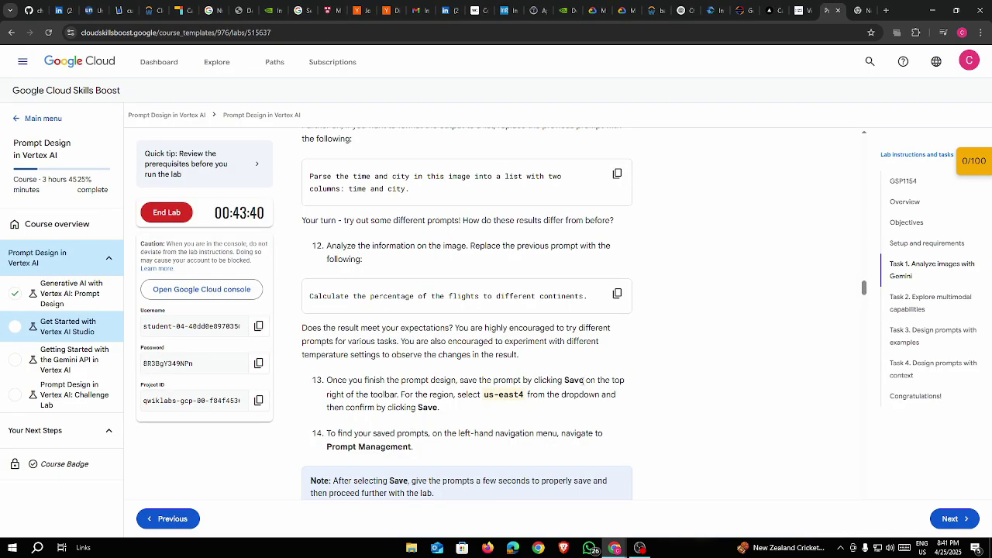
drag(558, 380, 586, 380)
click(586, 380)
key(alt+Tab)
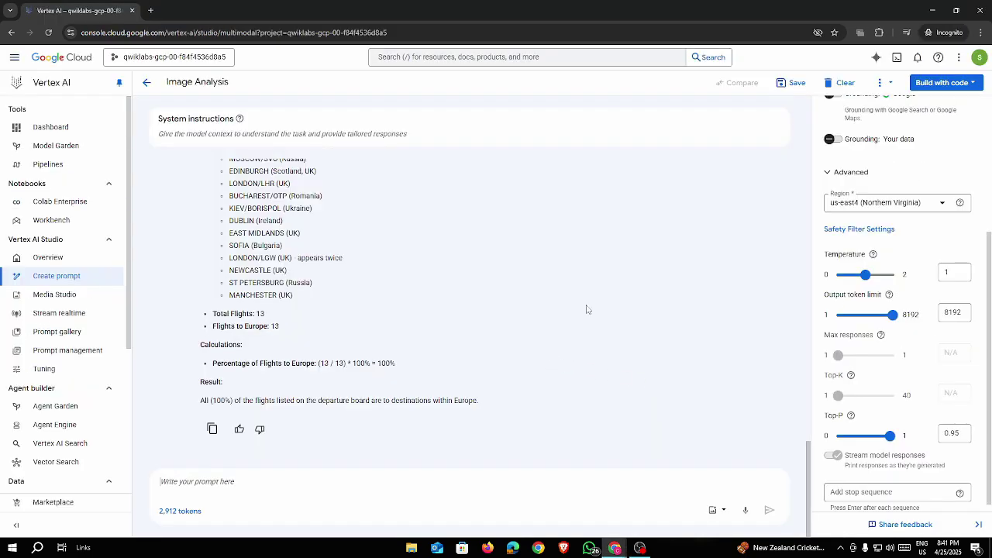
click(792, 82)
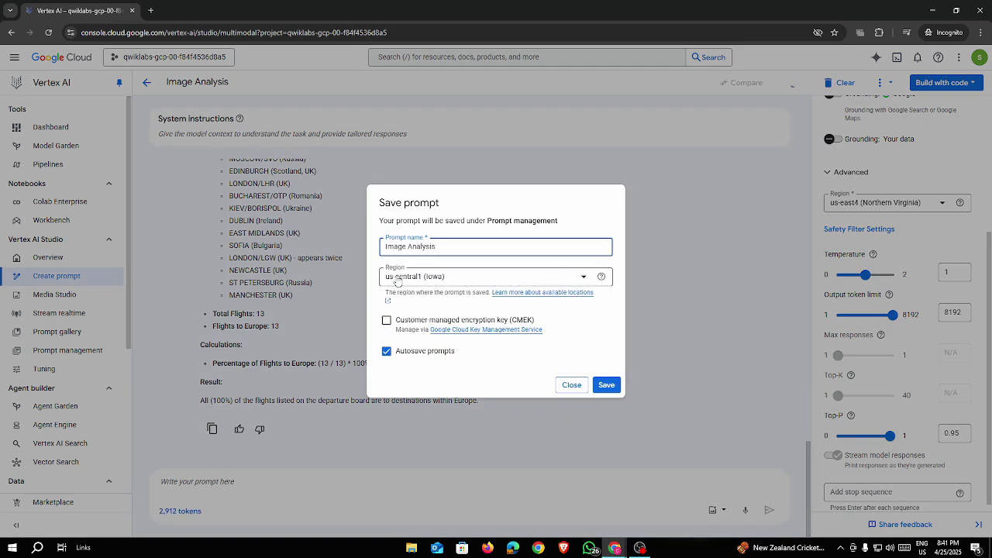
click(419, 280)
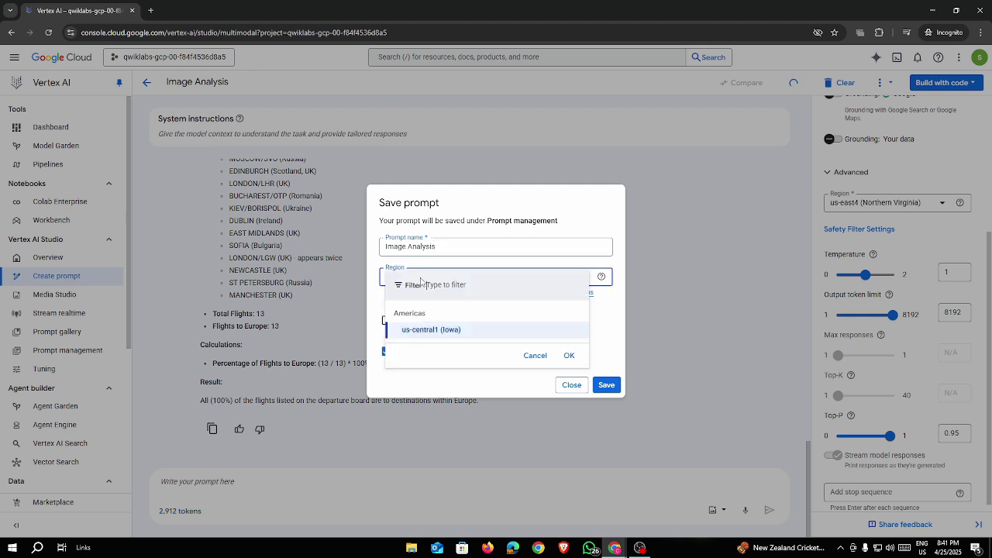
click(535, 355)
click(442, 279)
click(534, 356)
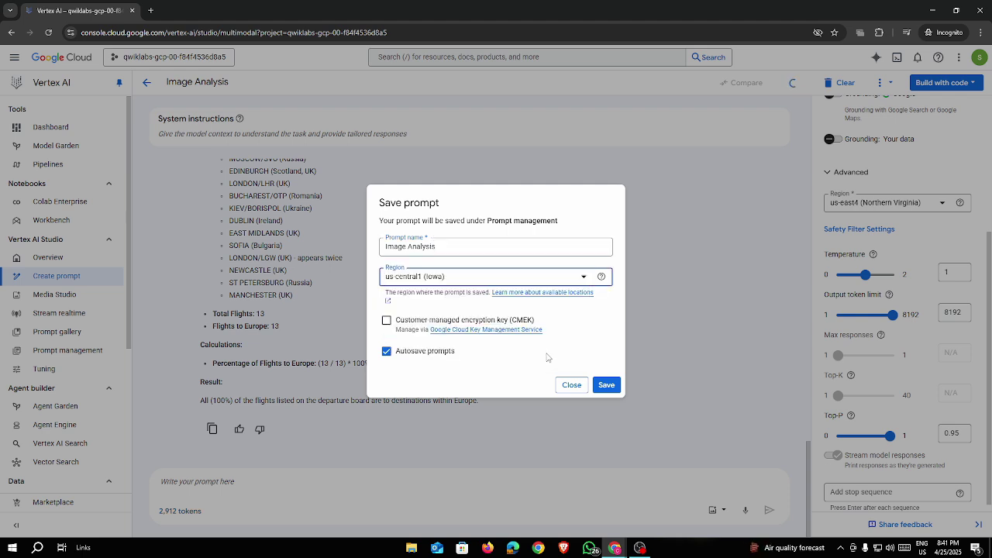
click(404, 353)
click(476, 281)
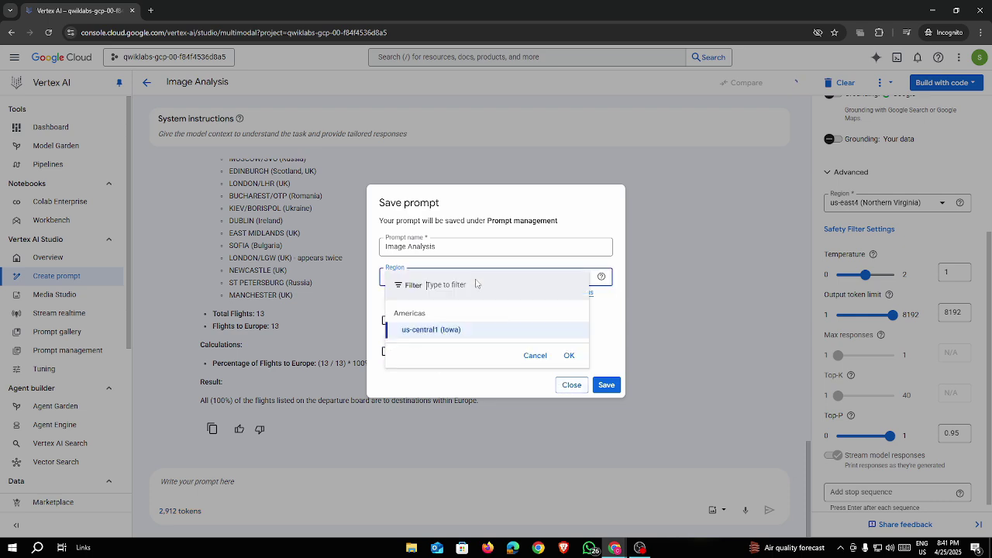
click(533, 353)
click(566, 385)
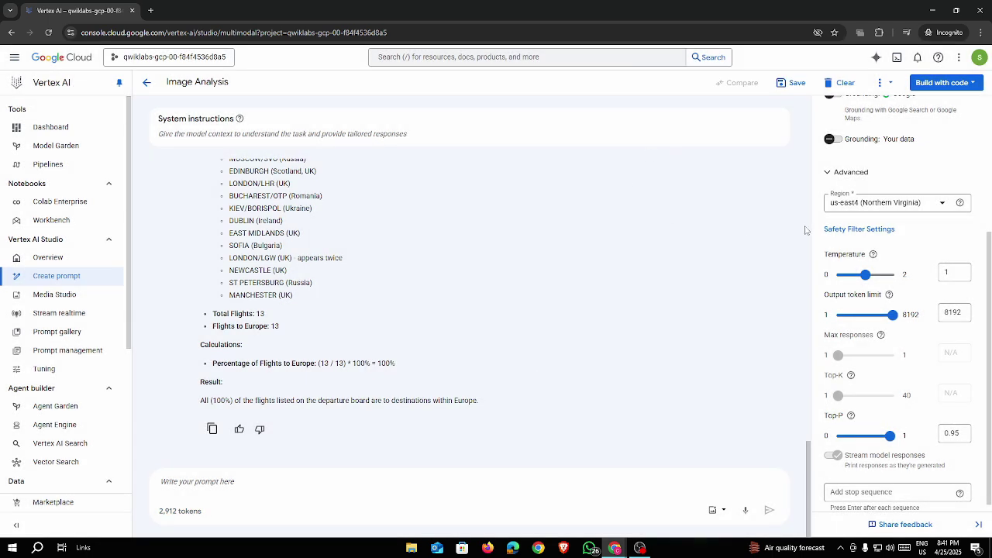
Save the Image Analysis prompt in the us-east4 (Northern Virginia) region with autosave turned off
scroll(880, 334, up, 3)
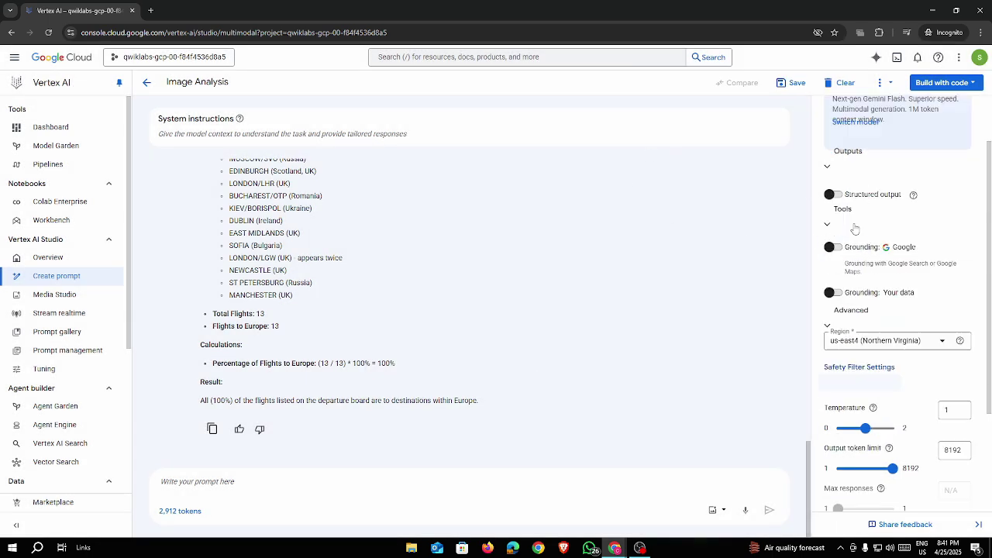
click(785, 89)
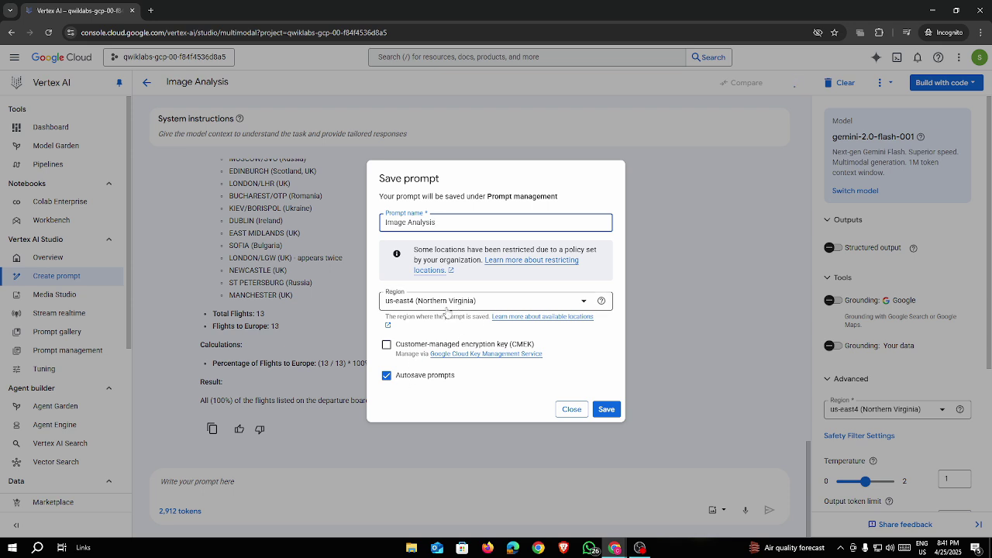
click(422, 380)
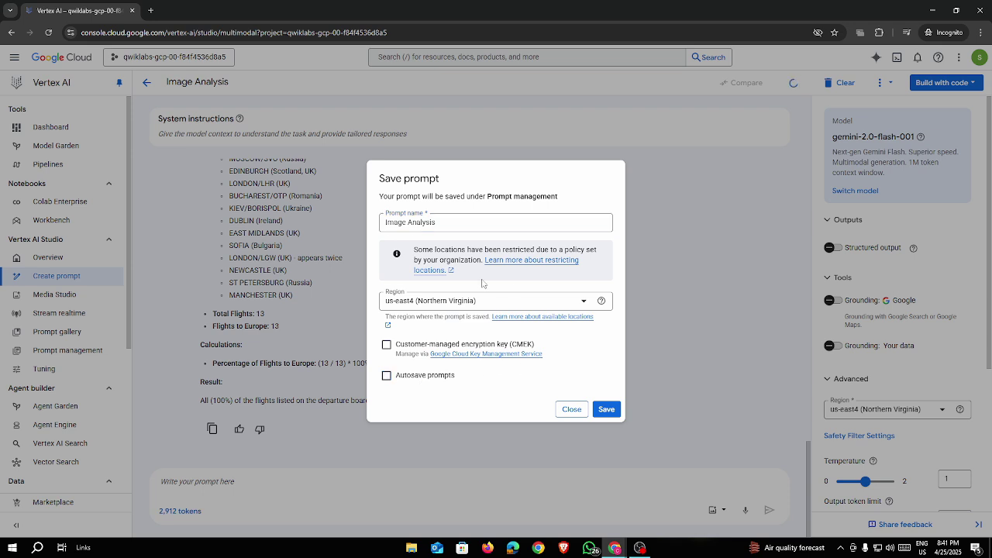
click(608, 409)
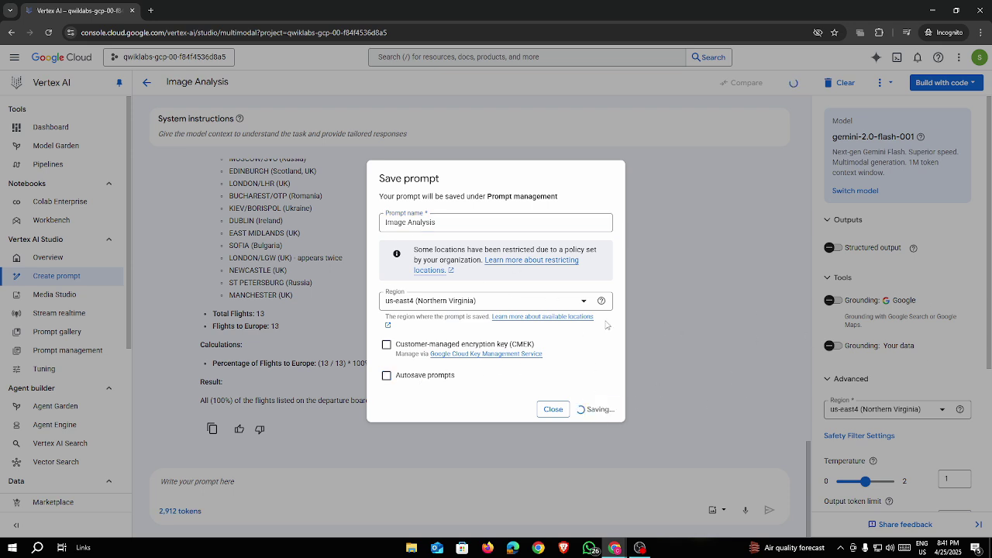
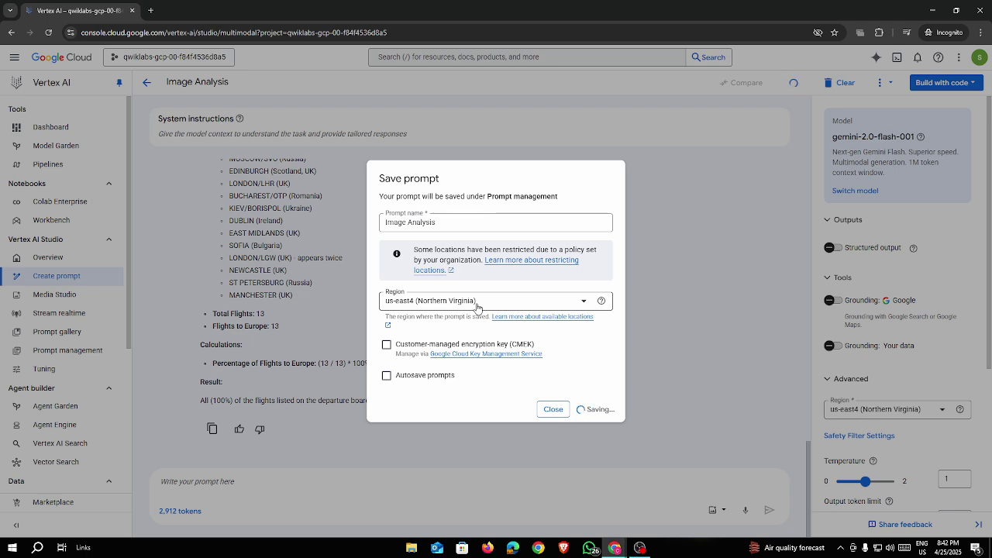
Check step 14 of the lab instructions and view the saved prompts on the Prompt management page
key(alt+Tab)
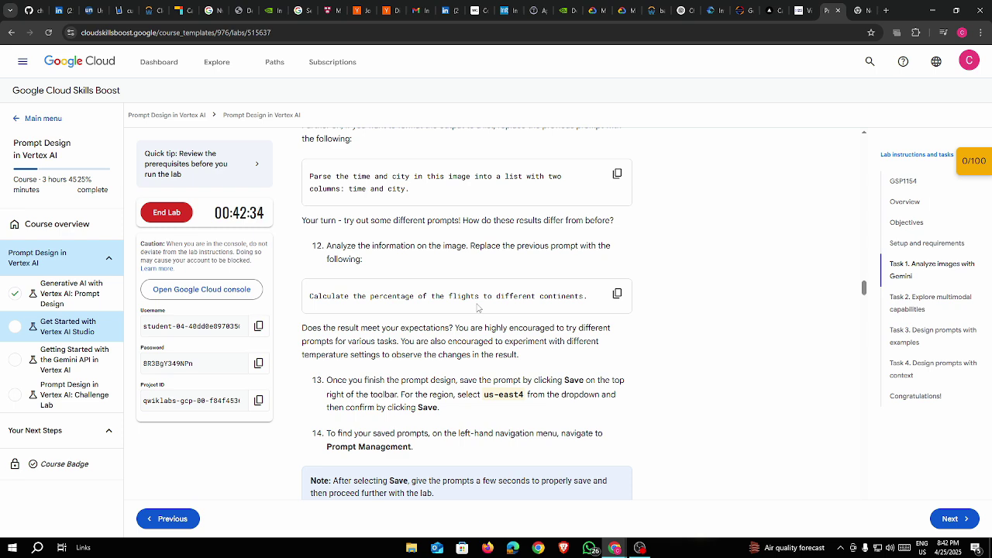
key(alt+Tab)
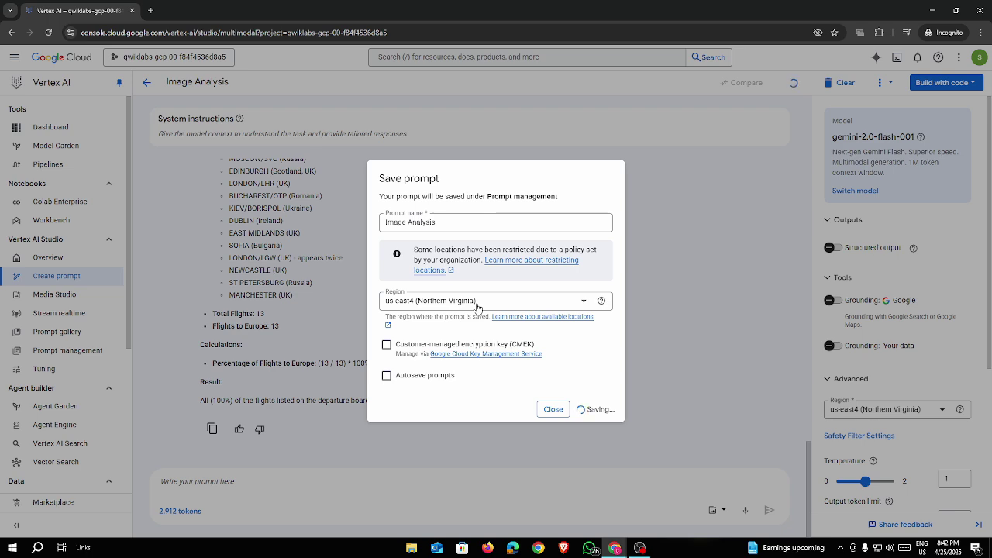
key(alt+Tab)
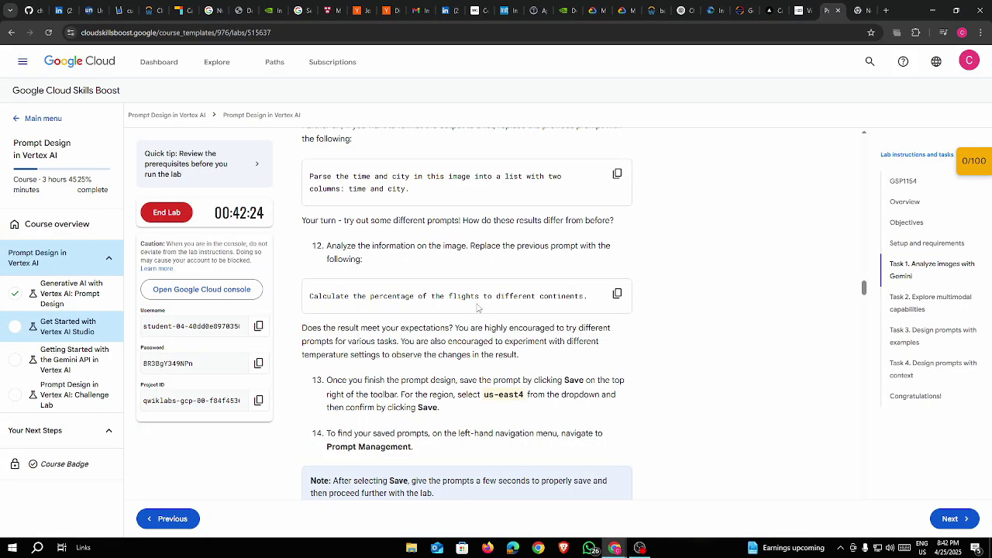
scroll(477, 307, down, 5)
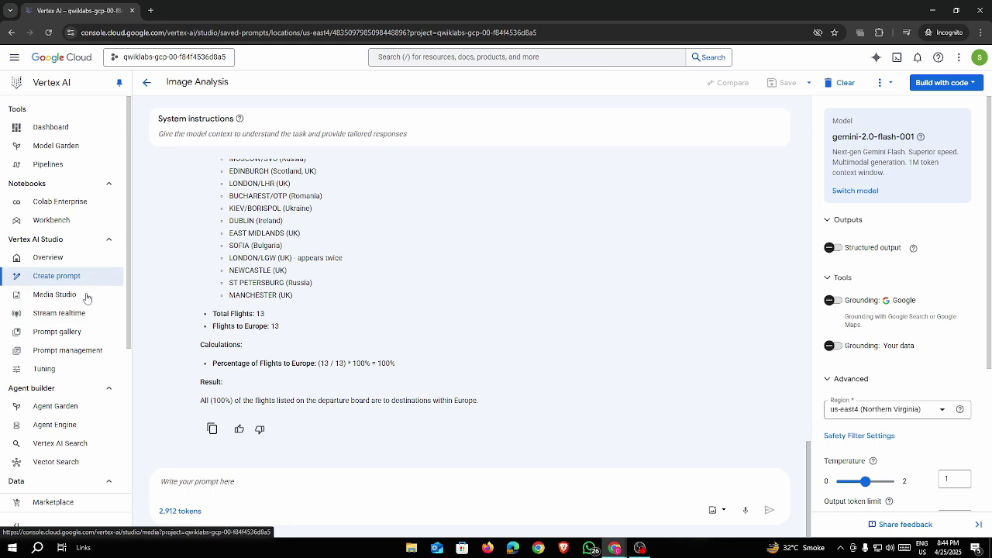
click(62, 353)
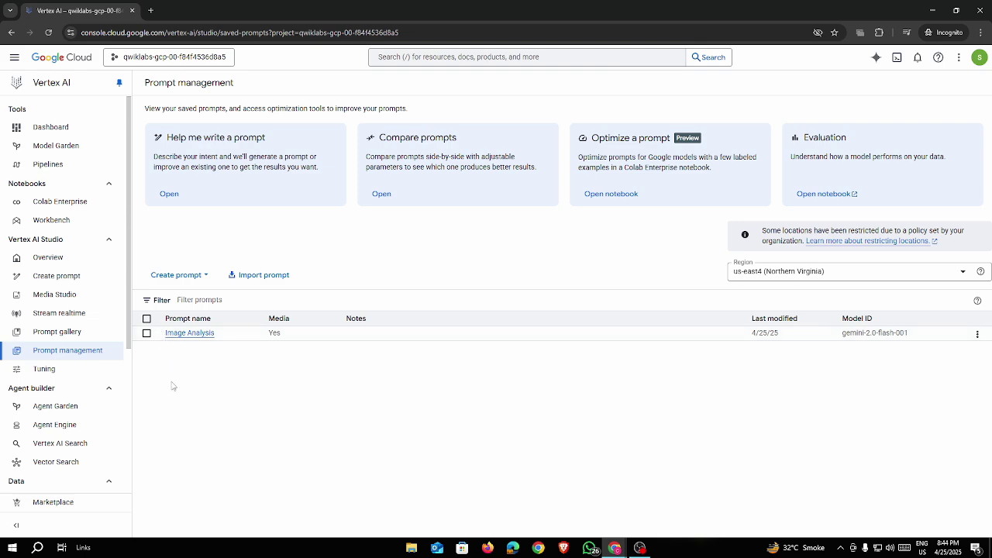
click(199, 300)
click(268, 397)
Verify the lab progress for "Extract the content of the image." and move on to Task 2, Explore multimodal capabilities
key(alt+Tab)
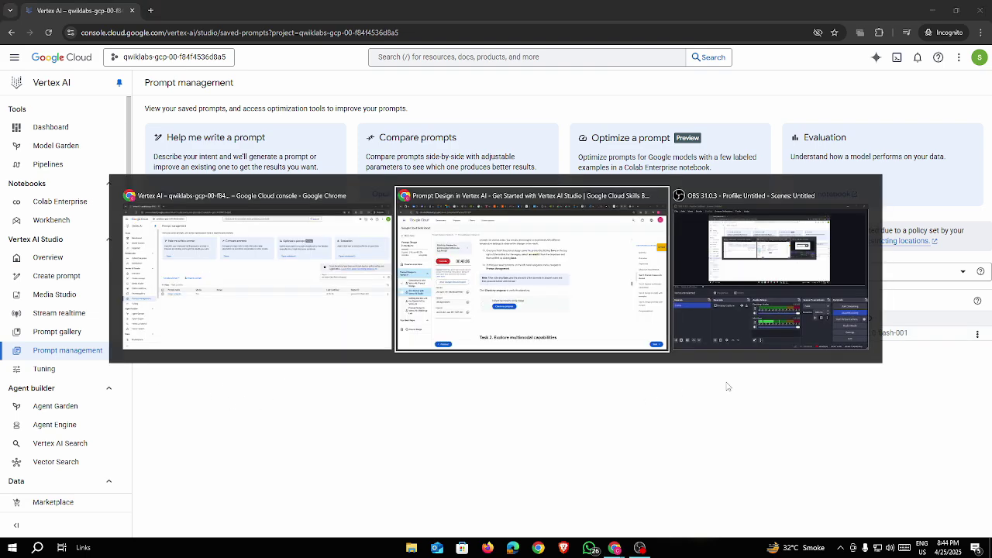
click(430, 395)
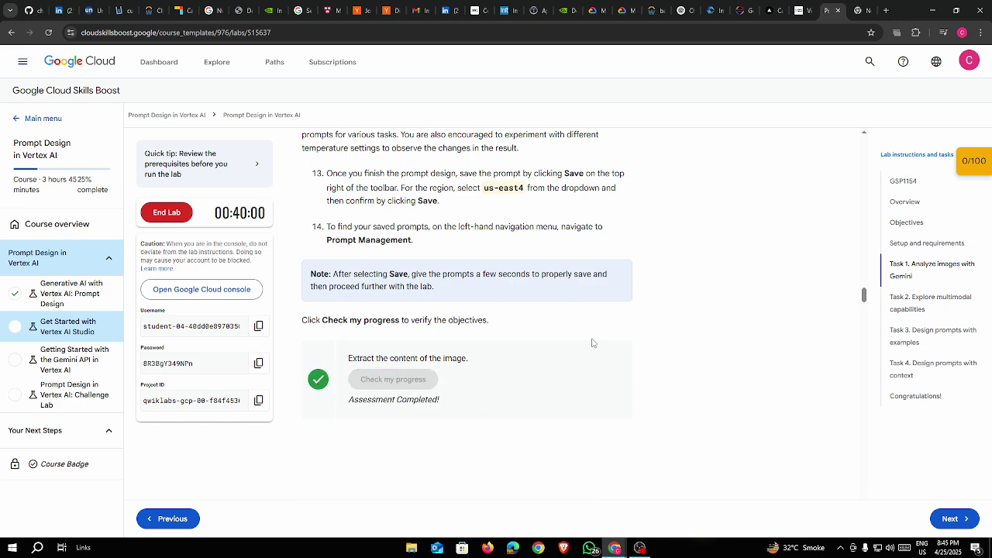
scroll(592, 338, down, 3)
drag(293, 307, 599, 309)
click(622, 305)
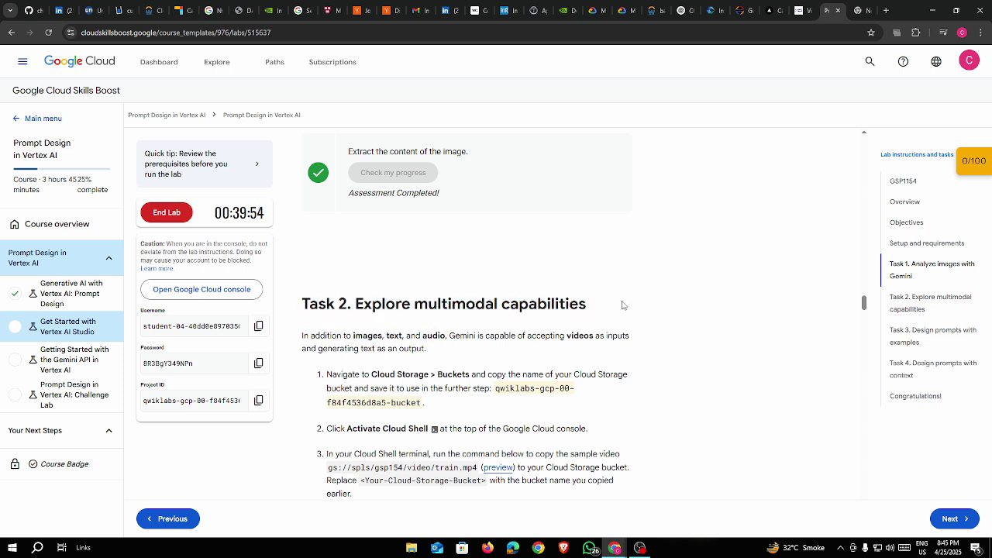
Search the Google Cloud console for "buckets" and go to the Cloud Storage Buckets page, as Task 2 step 1 asks
drag(371, 374, 468, 374)
key(alt+Tab)
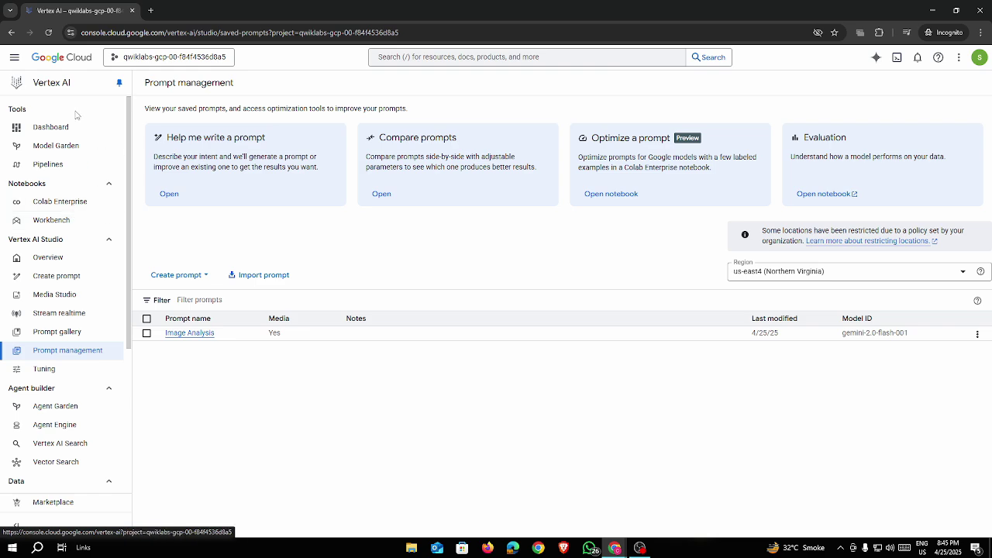
click(451, 57)
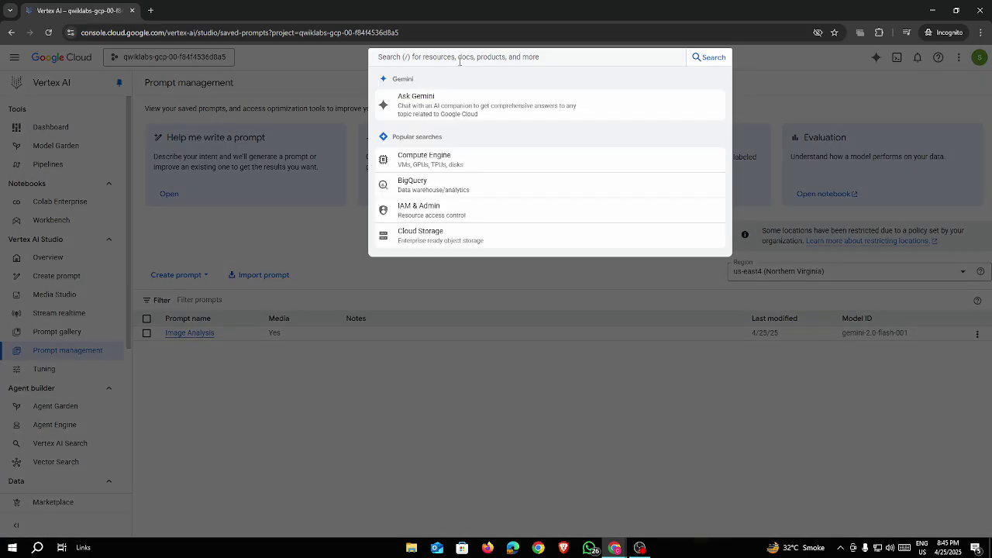
text(bu)
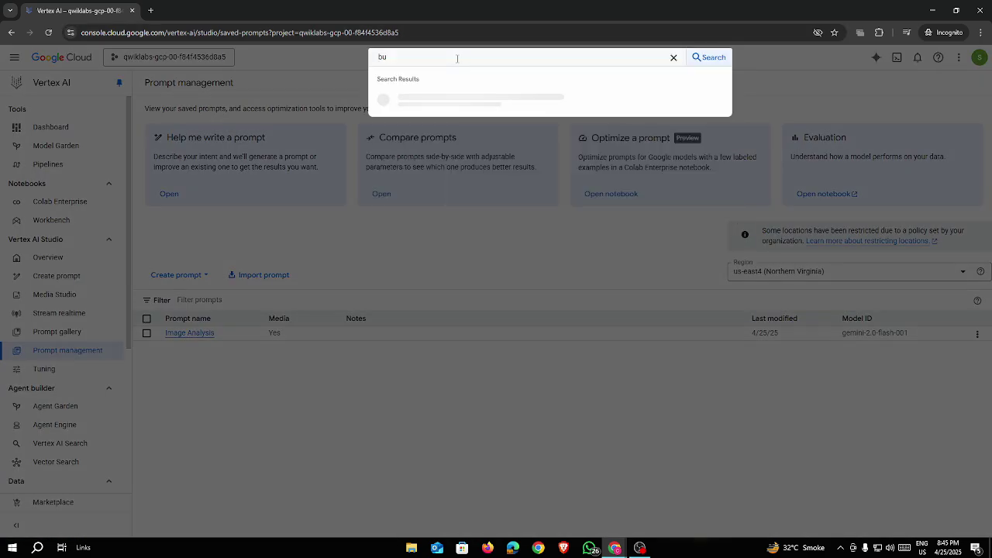
text(ckets)
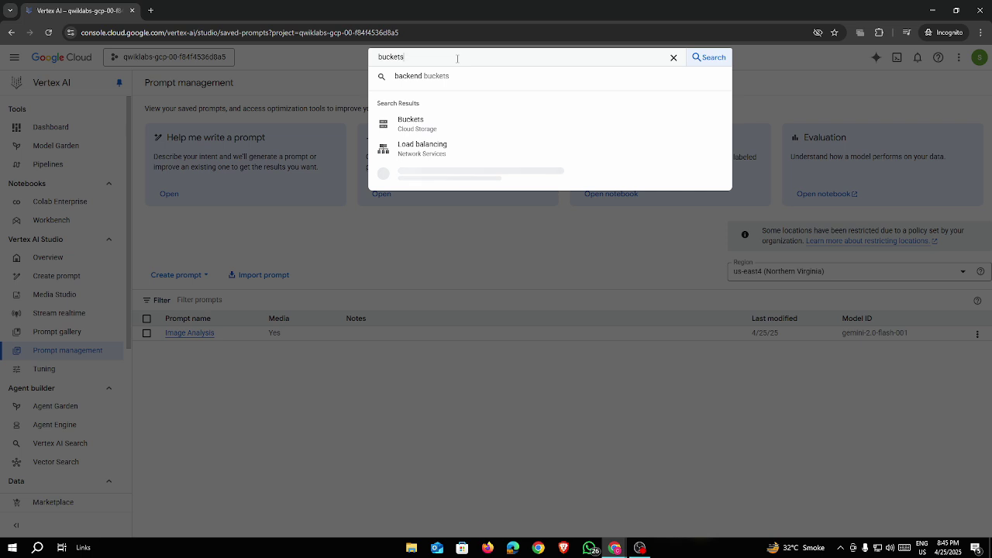
click(441, 124)
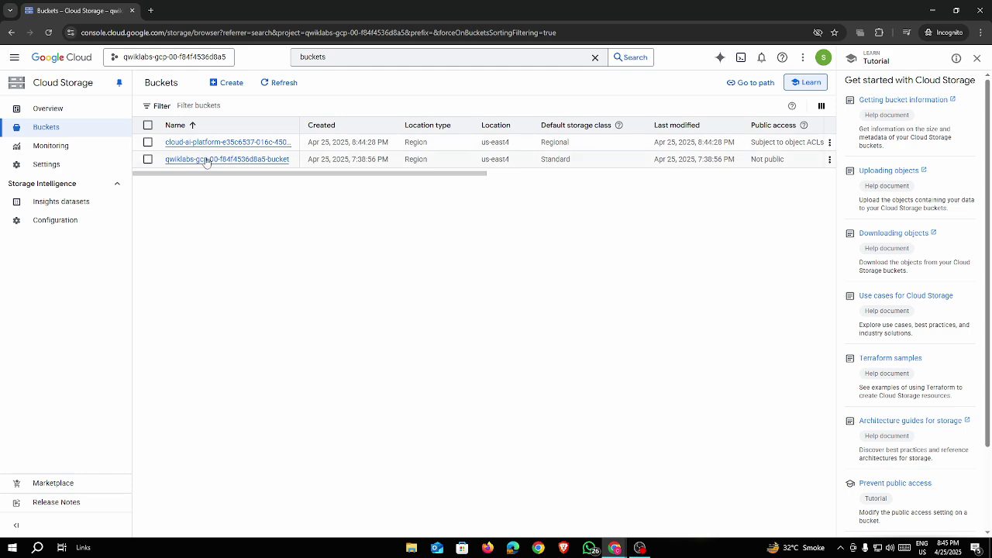
Look up the Cloud Storage bucket name given in Task 2 step 1 and compare it with the project's bucket list
key(alt+Tab)
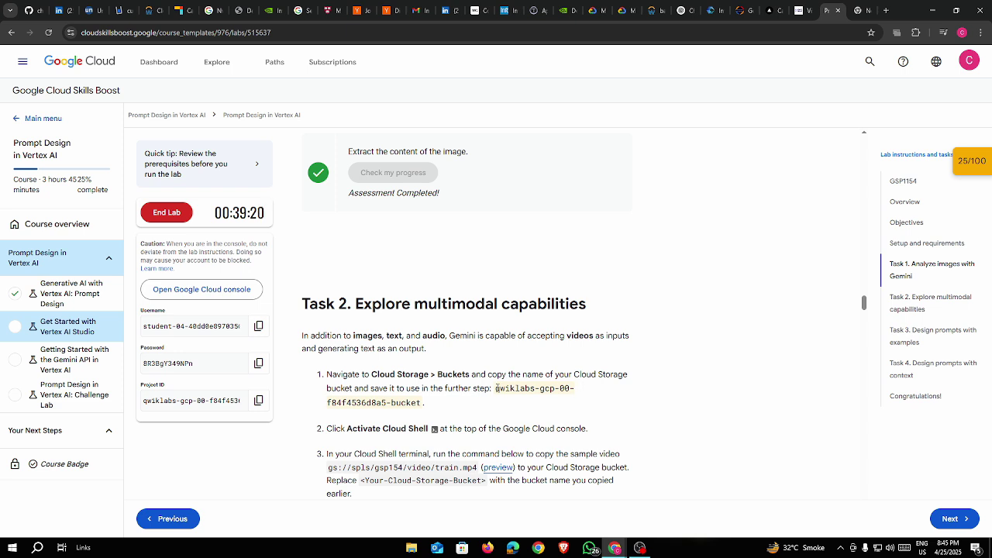
drag(496, 388, 422, 404)
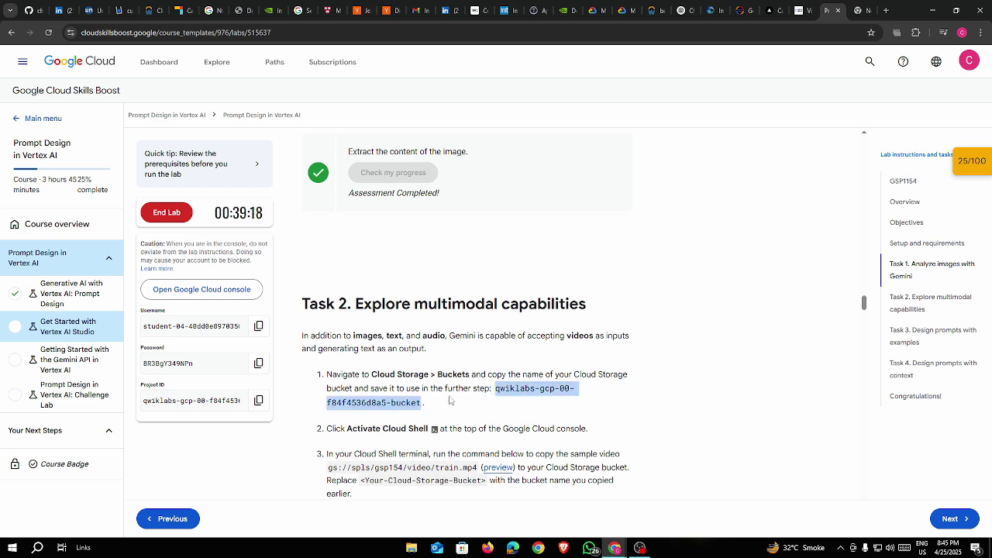
key(alt+Tab)
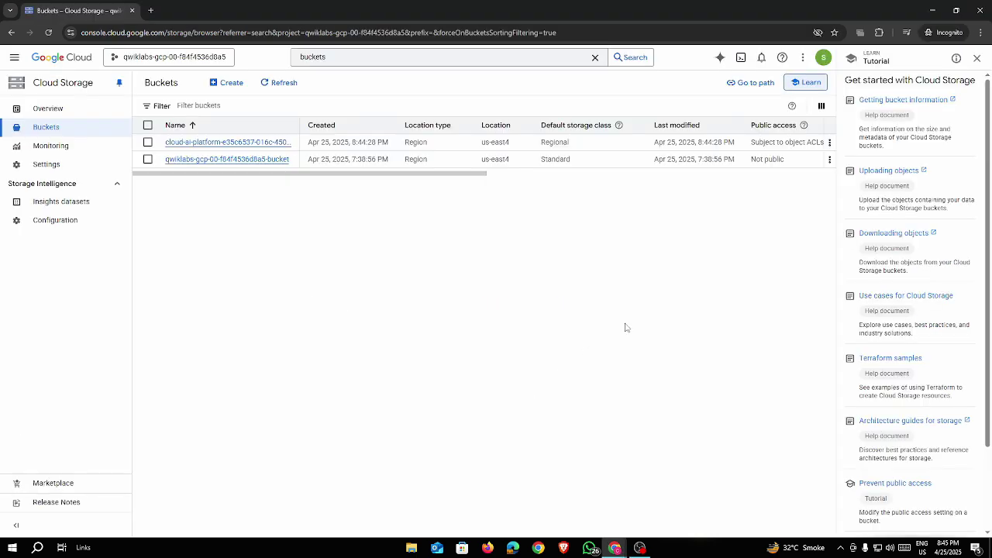
Activate Cloud Shell in the console and authorize it to use the account's credentials
click(740, 62)
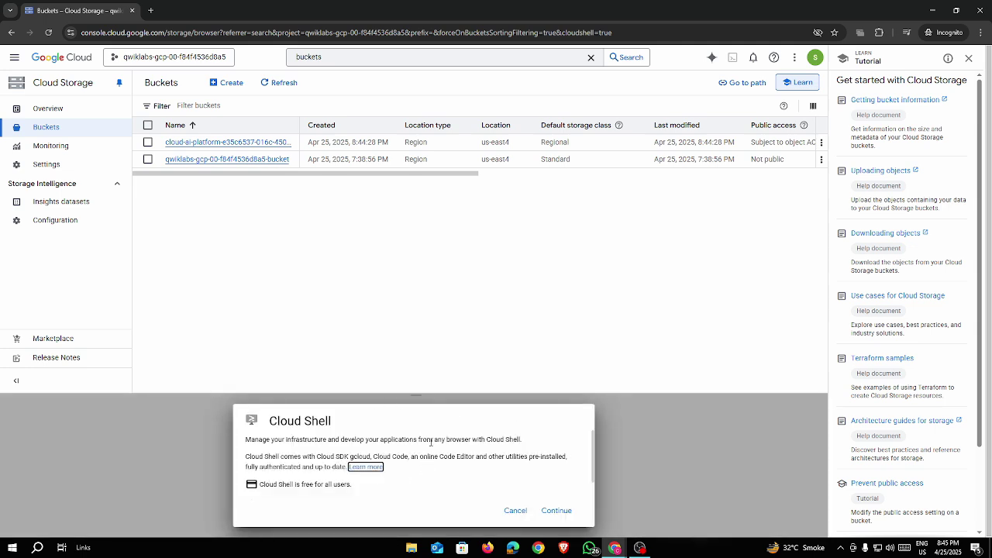
scroll(545, 453, down, 2)
click(563, 514)
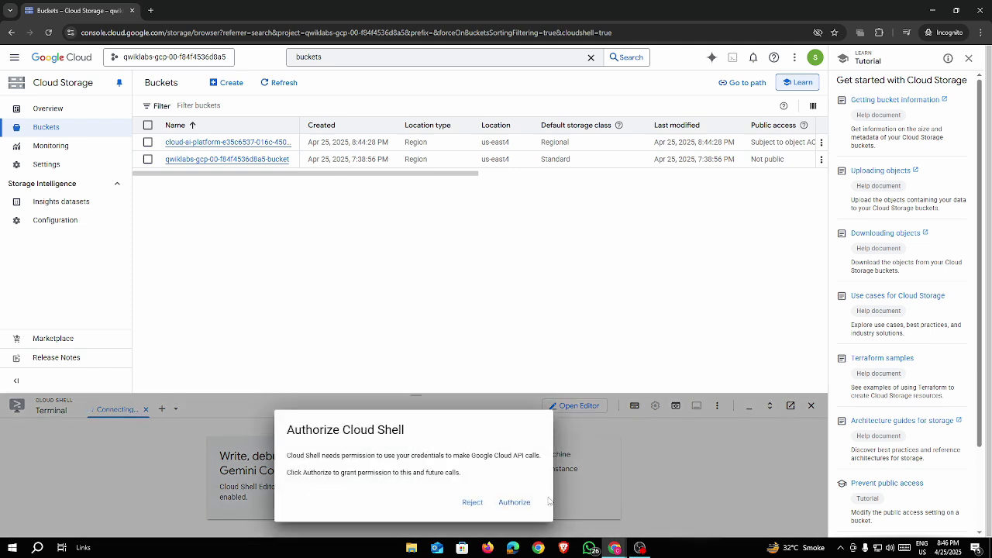
click(514, 503)
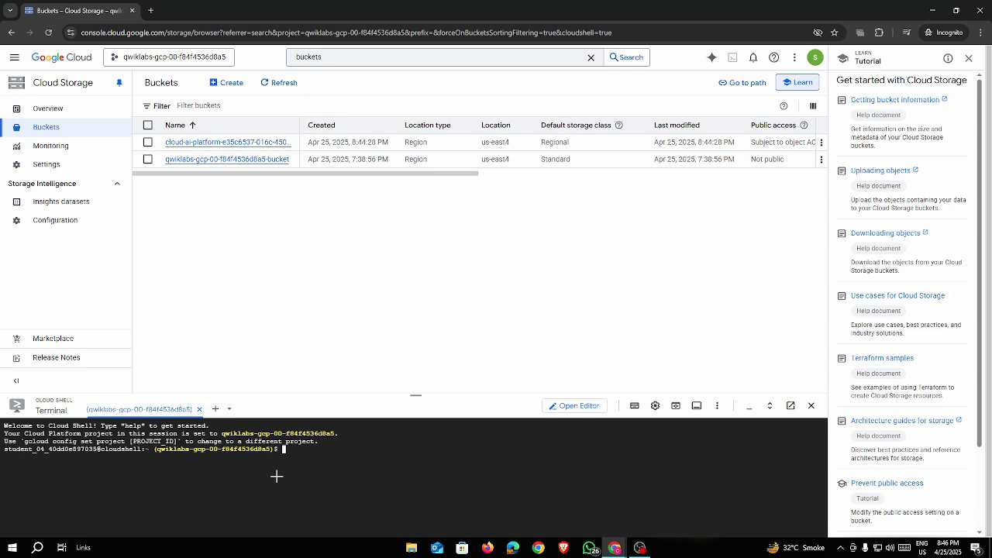
Copy the "gcloud storage cp gs://spls/gsp154/video/train.mp4 gs://<Your-Cloud-Storage-Bucket>" command from the lab instructions into the Cloud Shell prompt without running it
key(alt+Tab)
scroll(458, 442, down, 3)
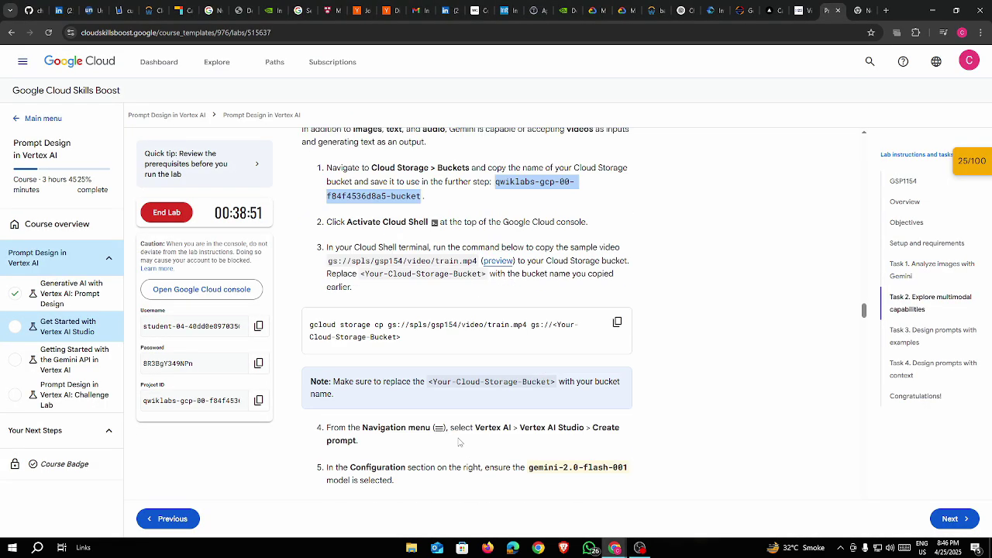
click(617, 324)
key(alt+Tab)
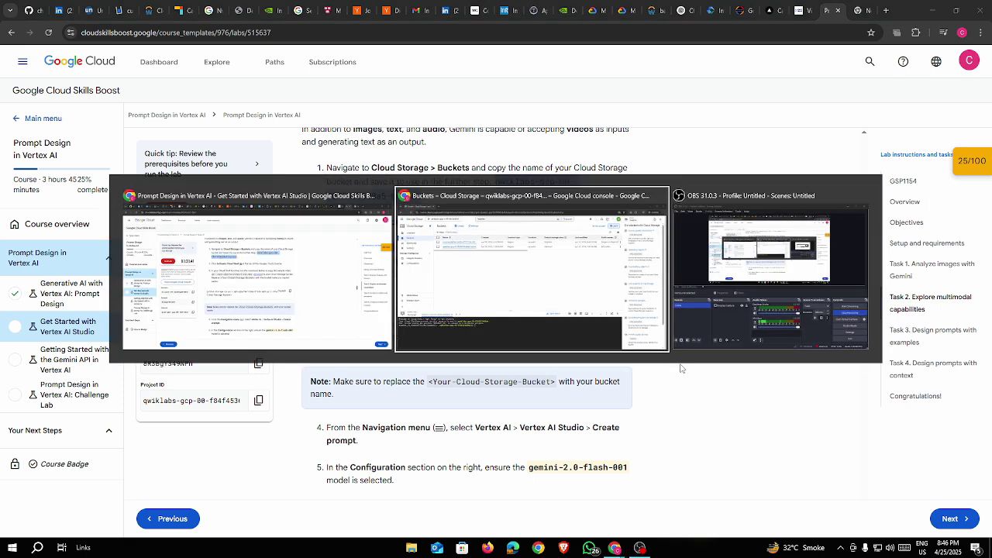
key(ctrl+v)
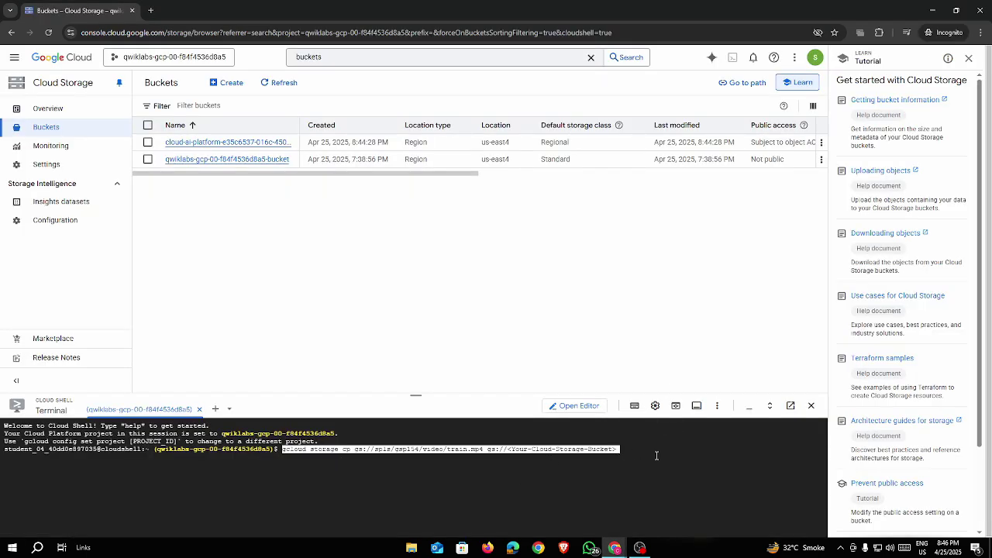
key(End)
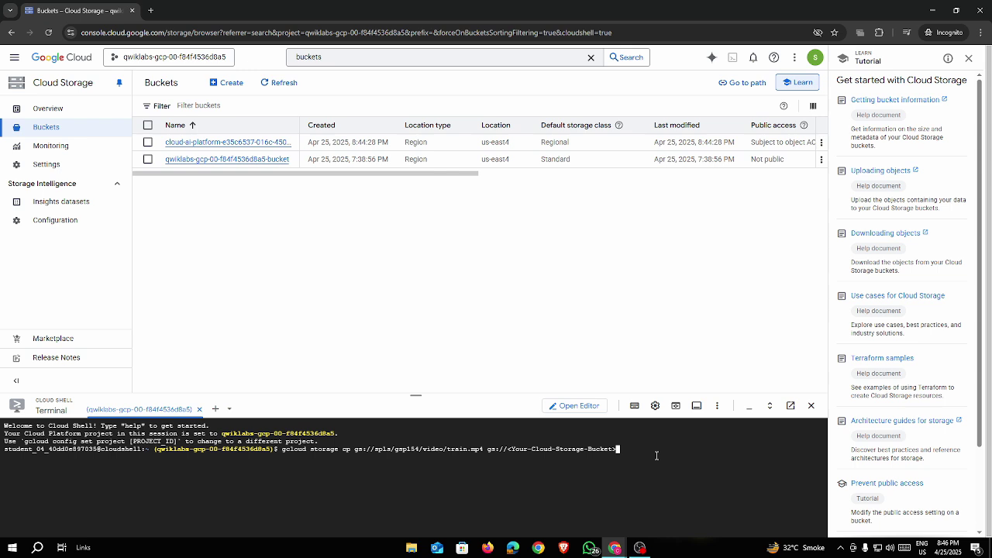
Replace the <Your-Cloud-Storage-Bucket> placeholder in the Cloud Shell copy command with the bucket name qwiklabs-gcp-00-f84f4536d8a5-bucket
key(BackSpace)
key(BackSpace)
key(BackSpace)
key(BackSpace)
key(BackSpace)
key(BackSpace)
key(BackSpace)
key(BackSpace)
key(BackSpace)
key(BackSpace)
key(BackSpace)
key(BackSpace)
key(BackSpace)
key(BackSpace)
key(BackSpace)
key(BackSpace)
key(BackSpace)
key(BackSpace)
key(BackSpace)
key(BackSpace)
key(BackSpace)
key(BackSpace)
key(BackSpace)
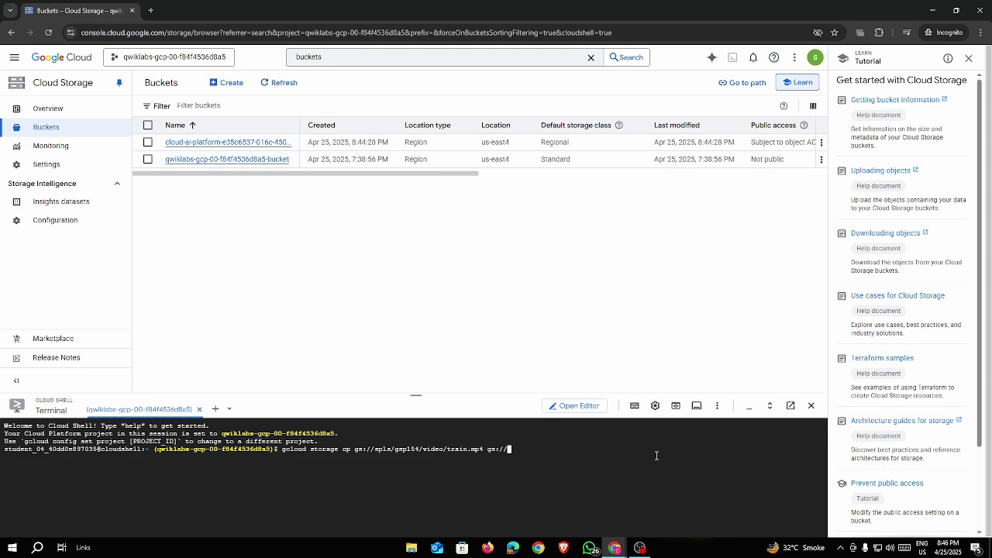
key(super+v)
key(Down)
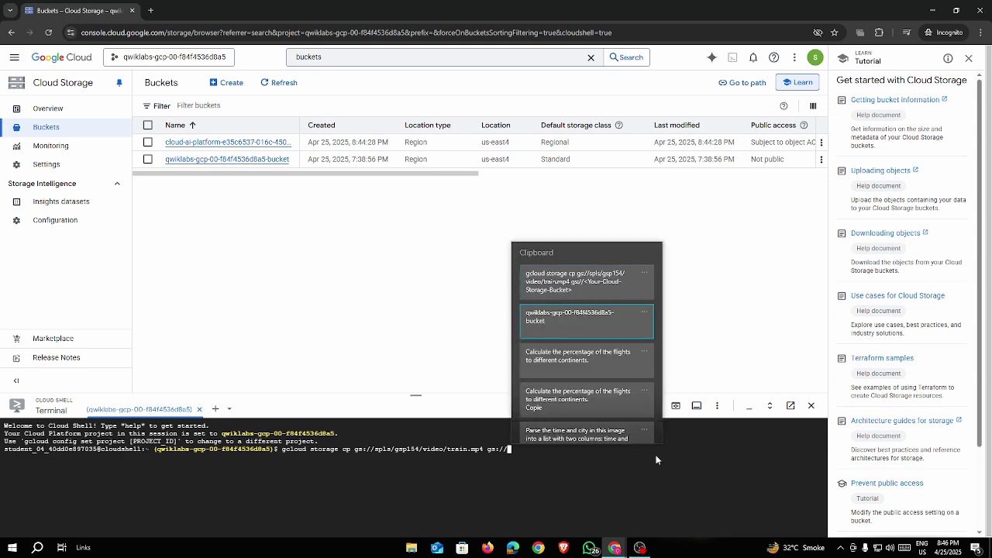
key(Return)
Check the bucket name against Task 2 step 1 of the lab and run the train.mp4 copy command in Cloud Shell
key(alt+Tab)
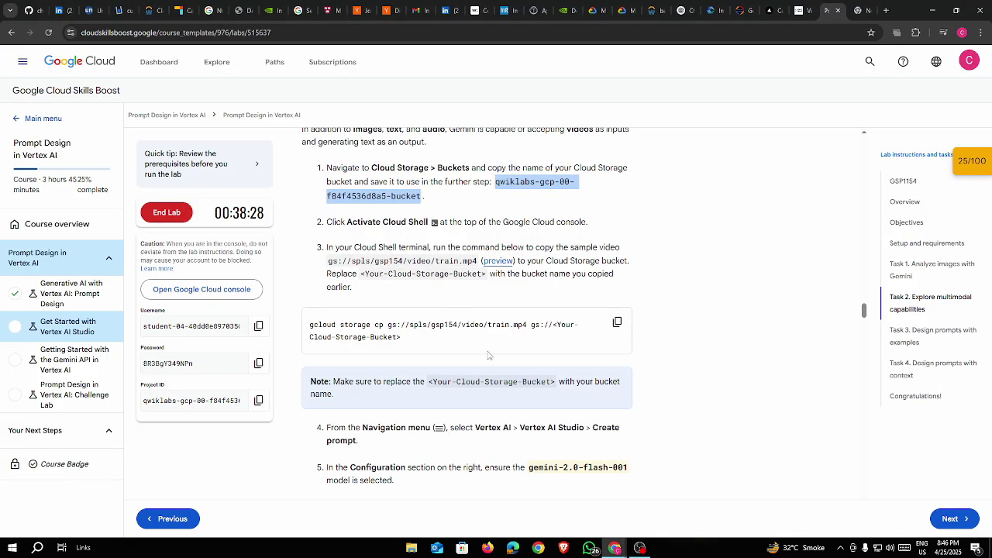
click(497, 182)
drag(497, 182, 424, 197)
click(498, 202)
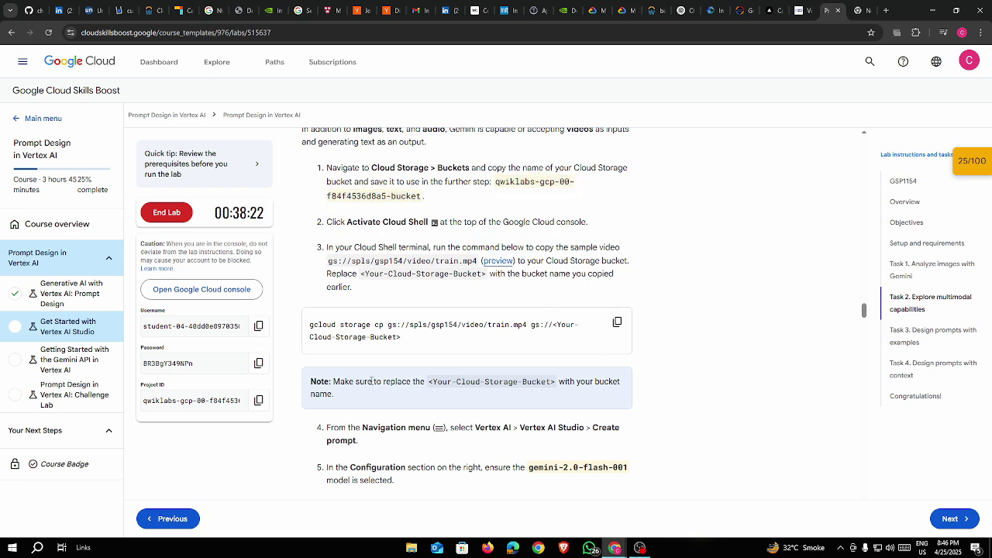
key(alt+Tab)
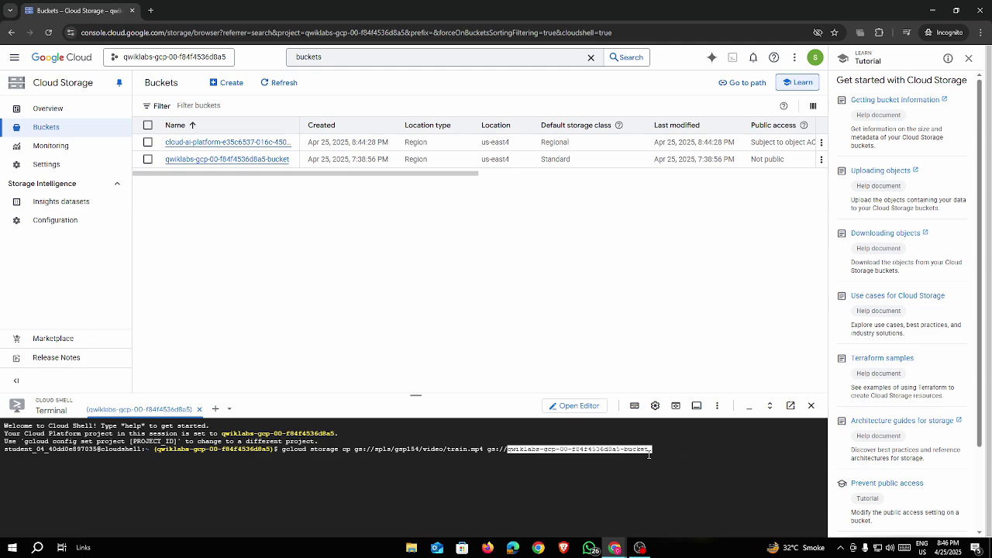
click(650, 452)
key(alt+Tab)
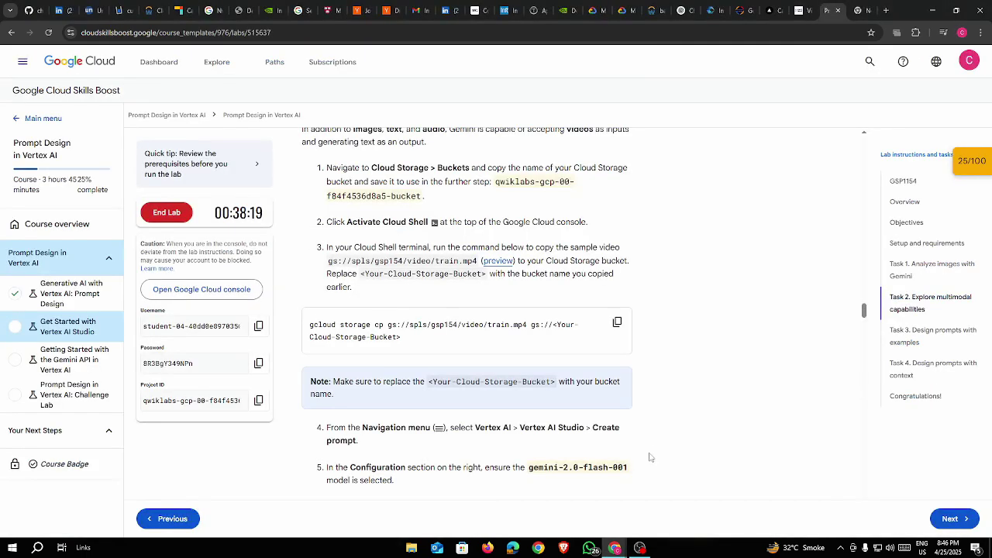
key(alt+Tab)
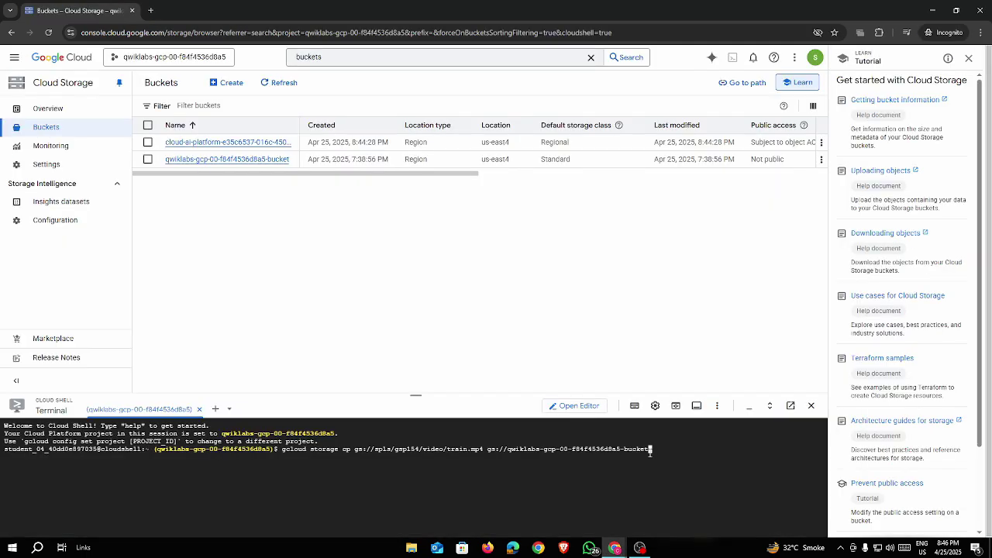
key(Return)
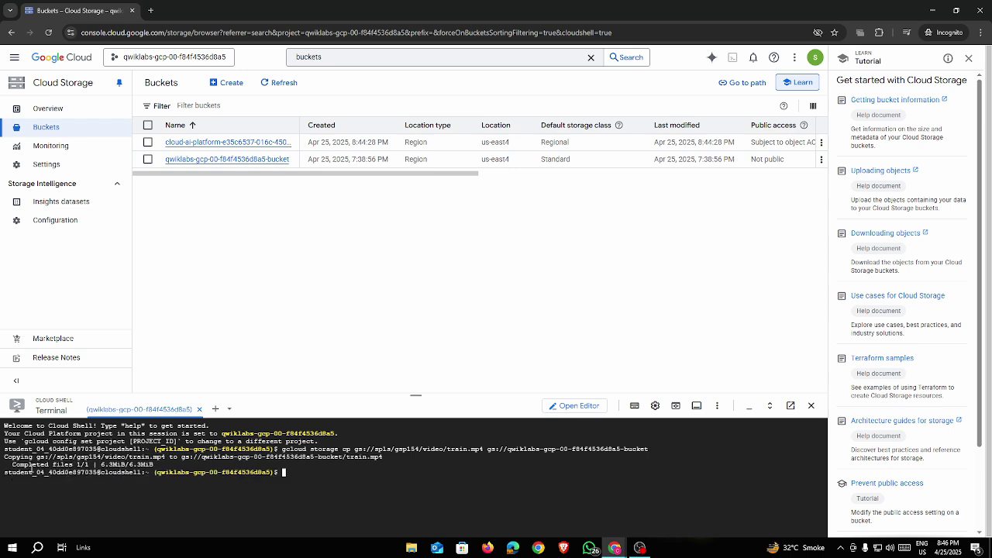
Go to Create prompt in Vertex AI Studio, as Task 2 step 4 asks, and shrink the Cloud Shell terminal to free space
key(alt+Tab)
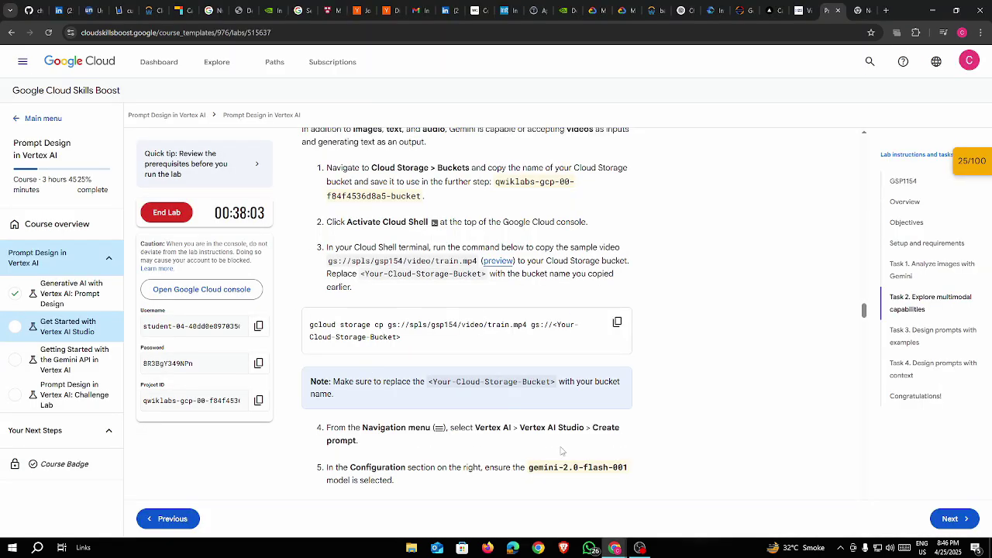
key(alt+Tab)
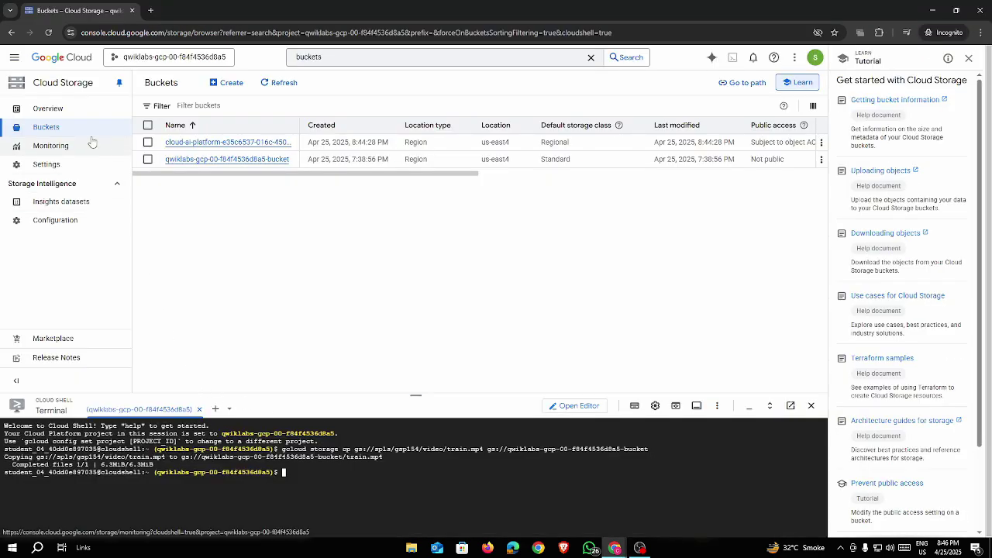
key(slash)
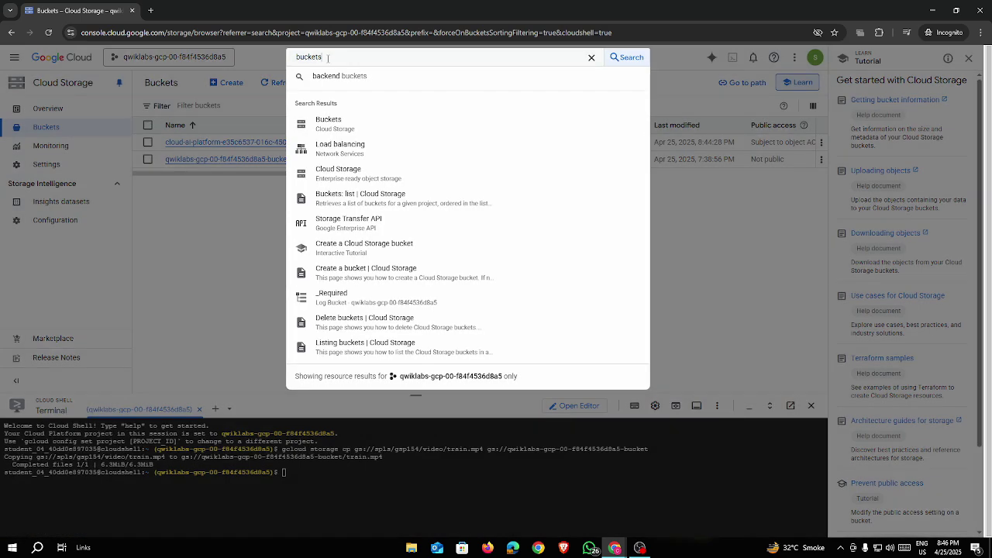
key(Escape)
click(9, 60)
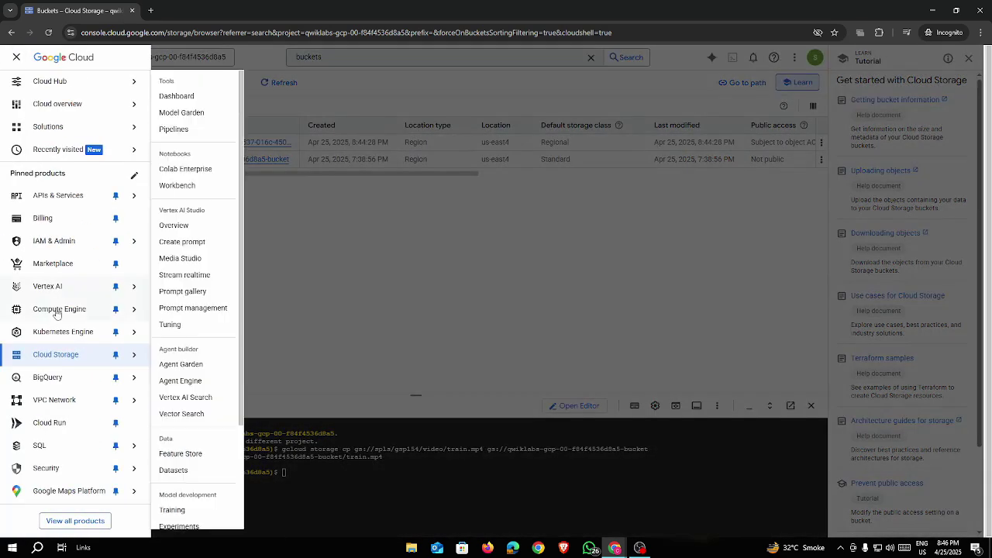
mouse_move(101, 291)
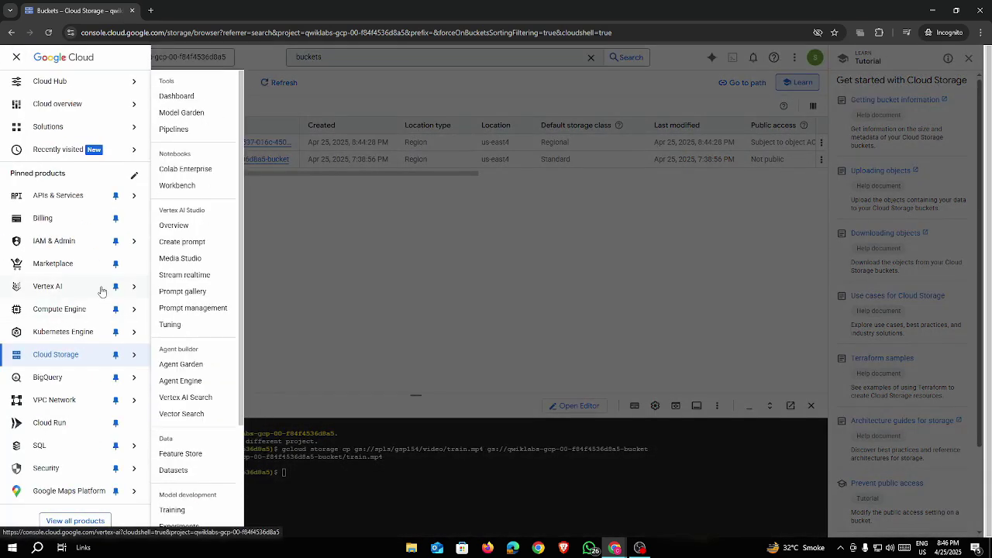
click(189, 242)
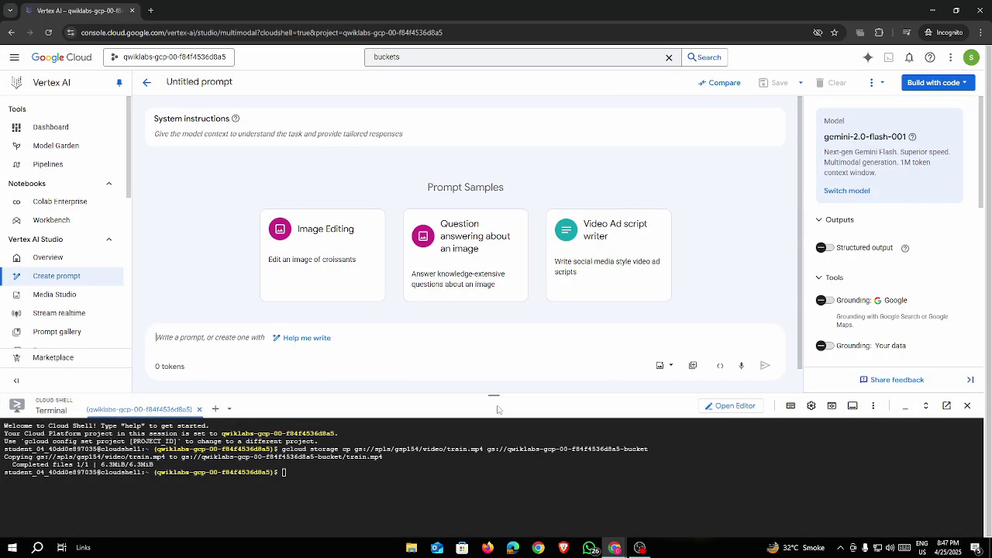
drag(494, 395, 482, 521)
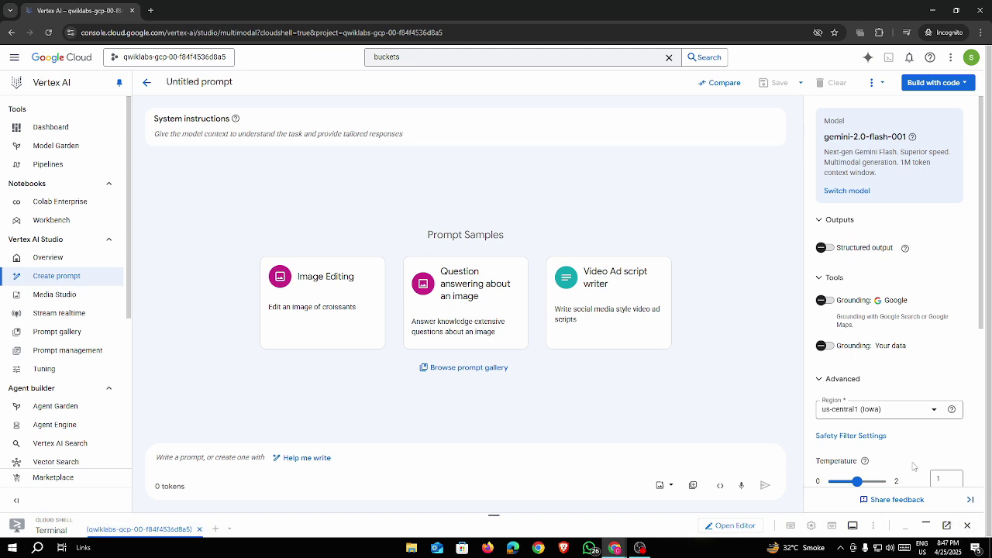
Check the prompt's selected model against the gemini-2.0-flash-001 requirement in Task 2 step 5 of the lab
scroll(946, 357, down, 5)
scroll(948, 349, up, 5)
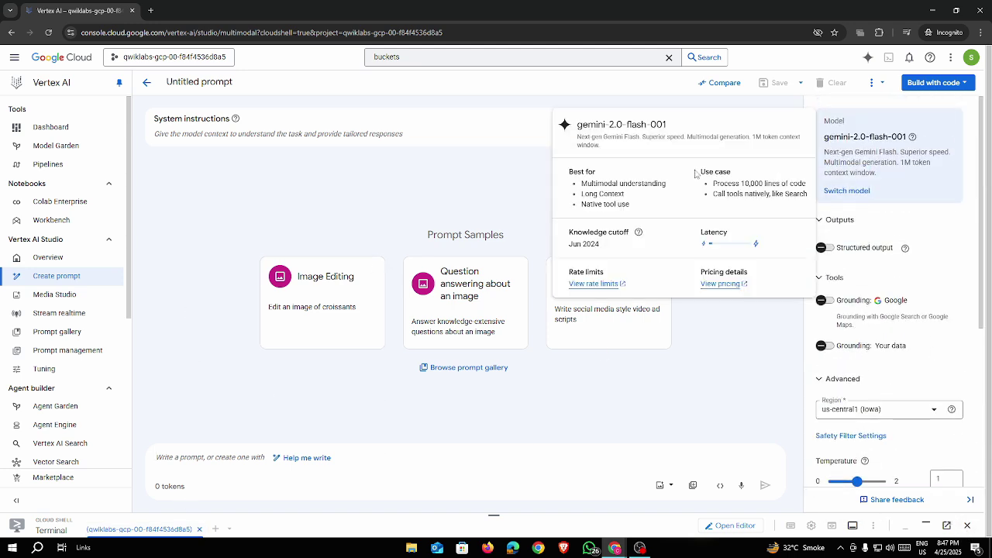
key(alt+Tab)
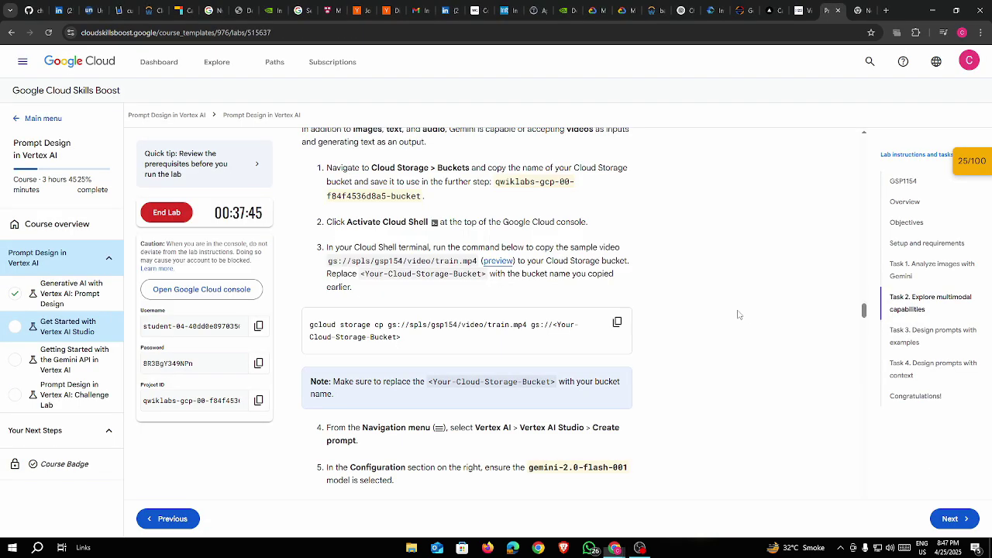
scroll(516, 358, down, 3)
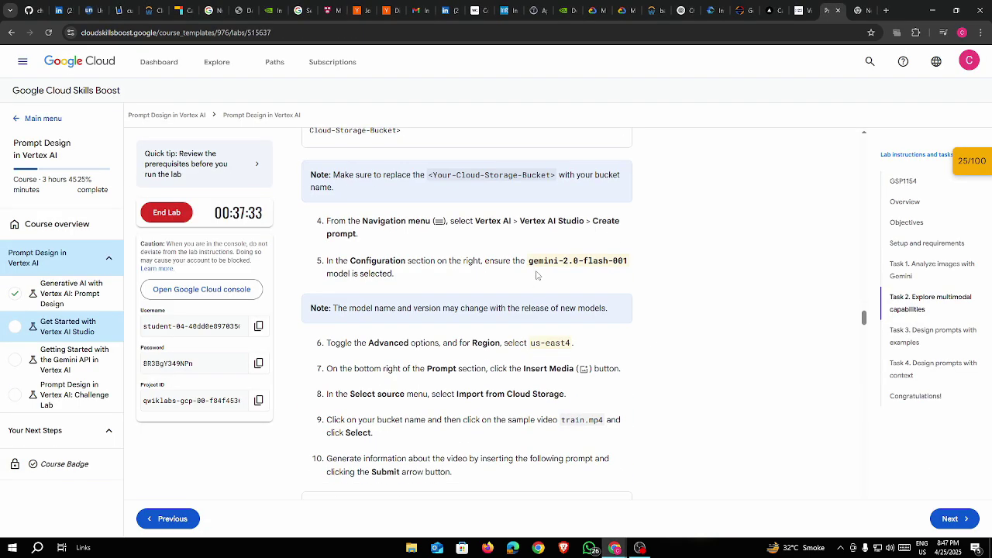
drag(531, 261, 395, 275)
key(alt+Tab)
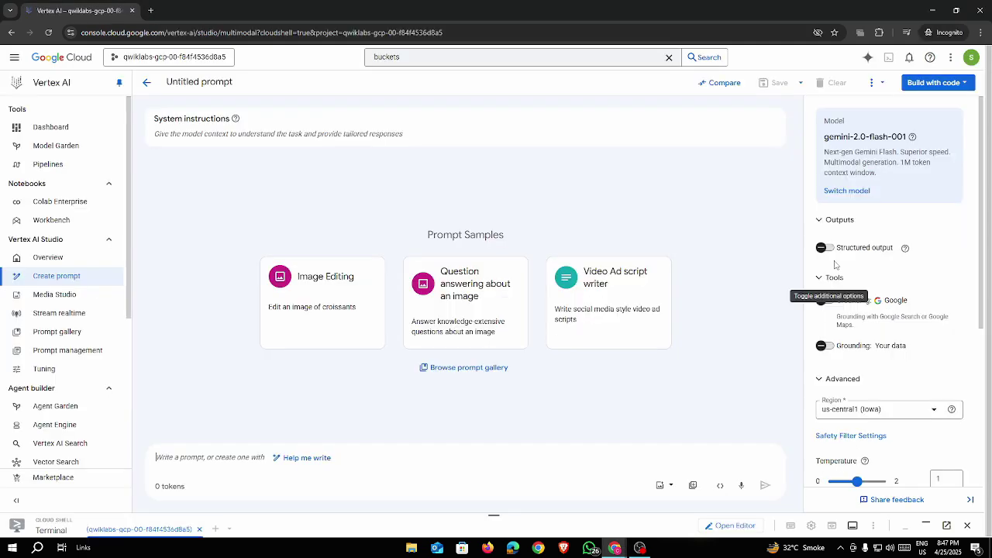
Set the prompt's region to us-east4 (Northern Virginia) and recheck the configuration against the lab instructions
scroll(902, 405, down, 3)
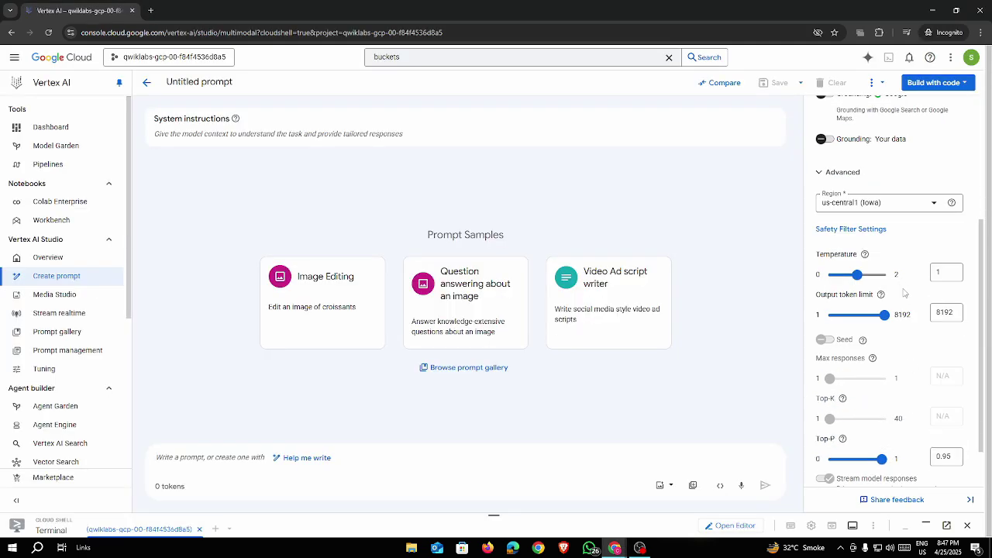
click(847, 207)
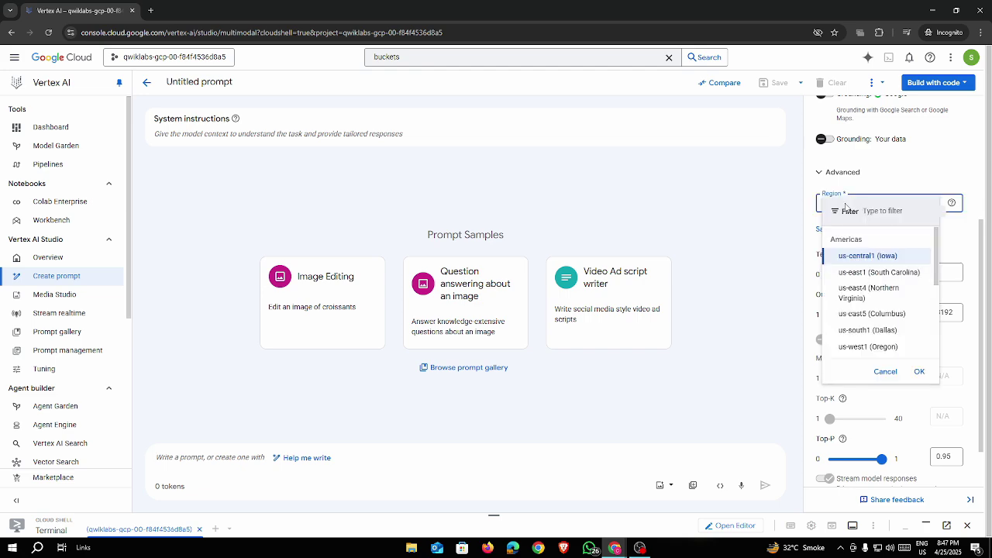
click(875, 293)
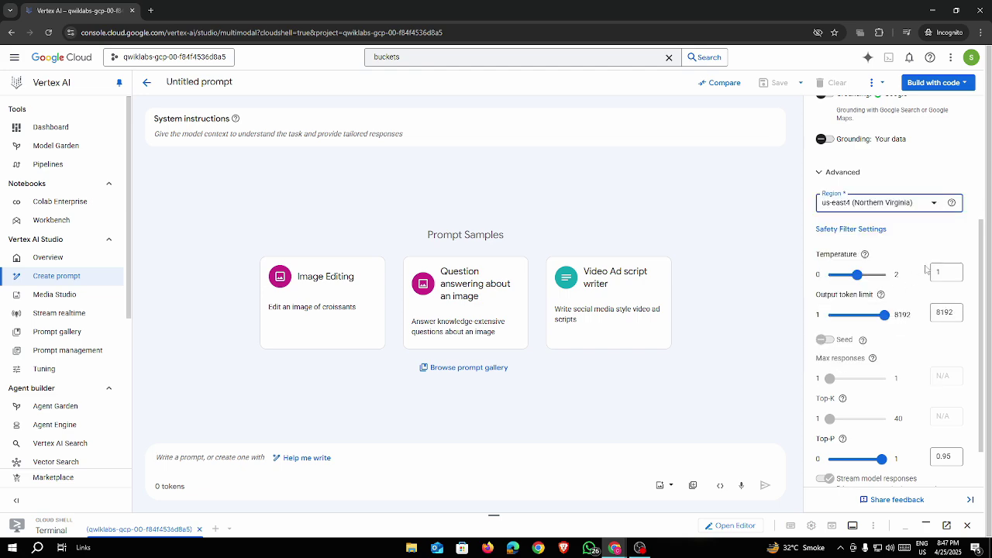
key(alt+Tab)
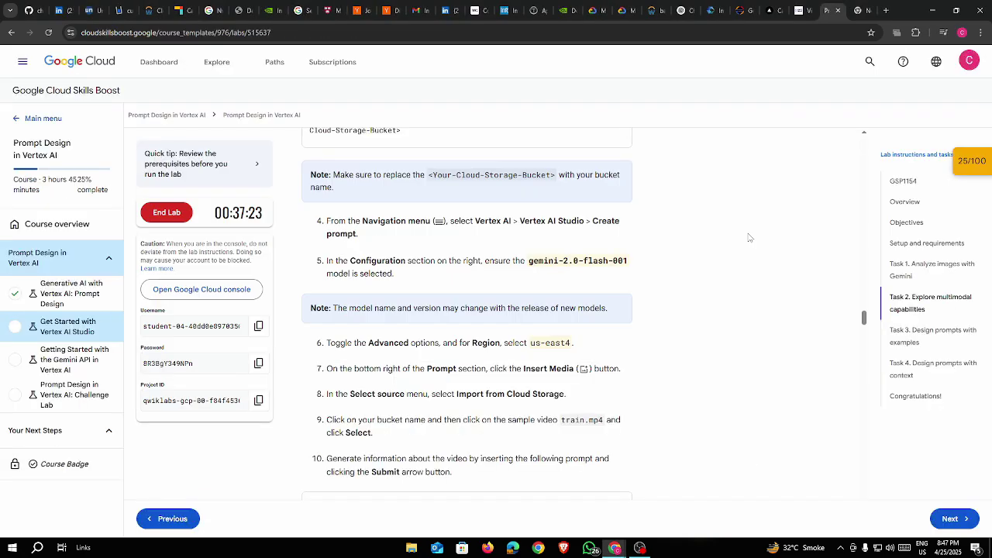
key(alt+Tab)
mouse_move(895, 151)
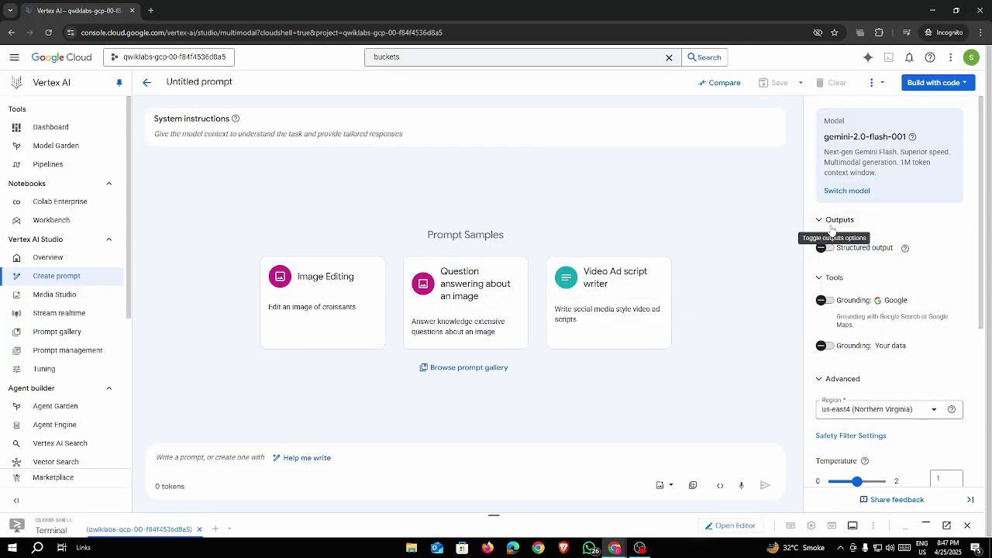
Insert train.mp4 into the prompt by importing it from the qwiklabs-gcp-00-f84f4536d8a5-bucket bucket in Cloud Storage
key(alt+Tab)
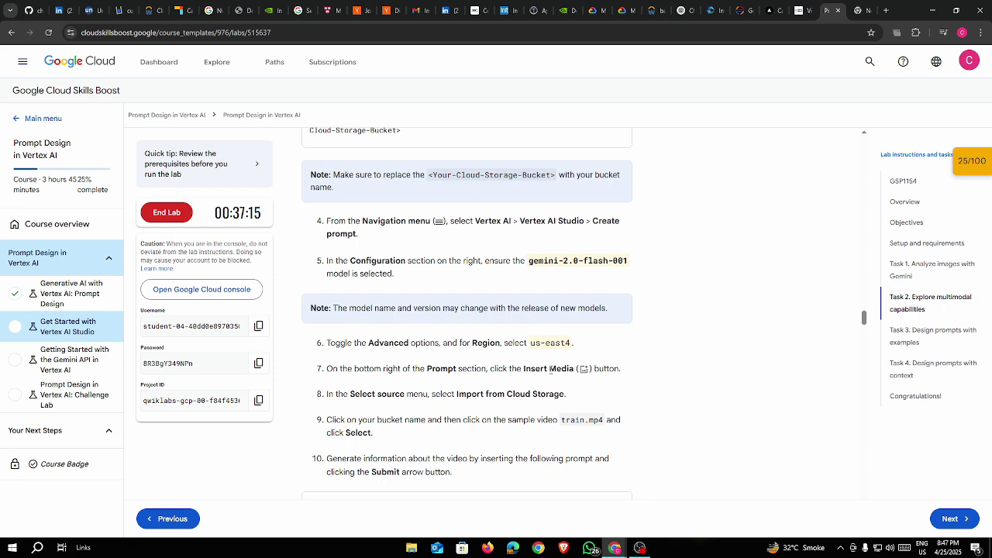
key(alt+Tab)
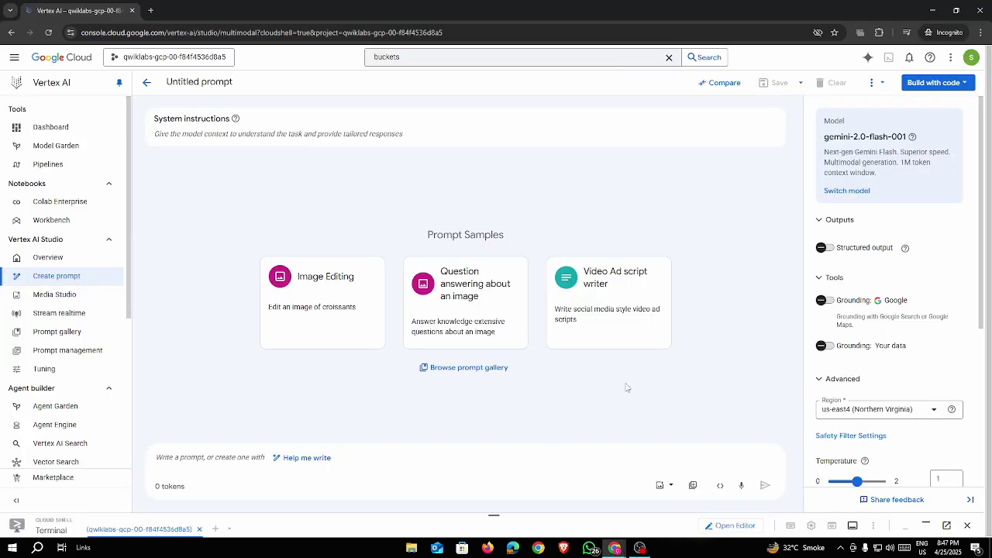
click(661, 485)
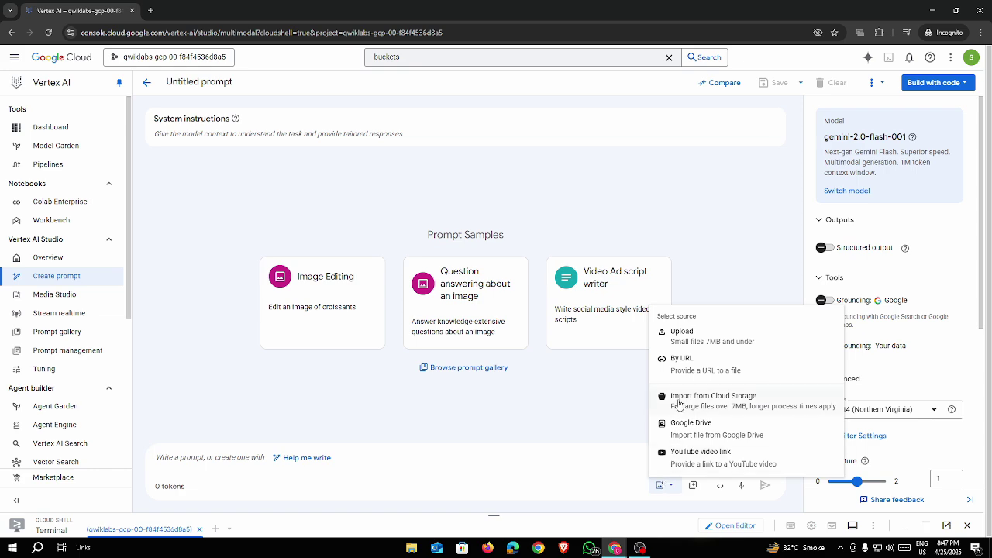
click(774, 403)
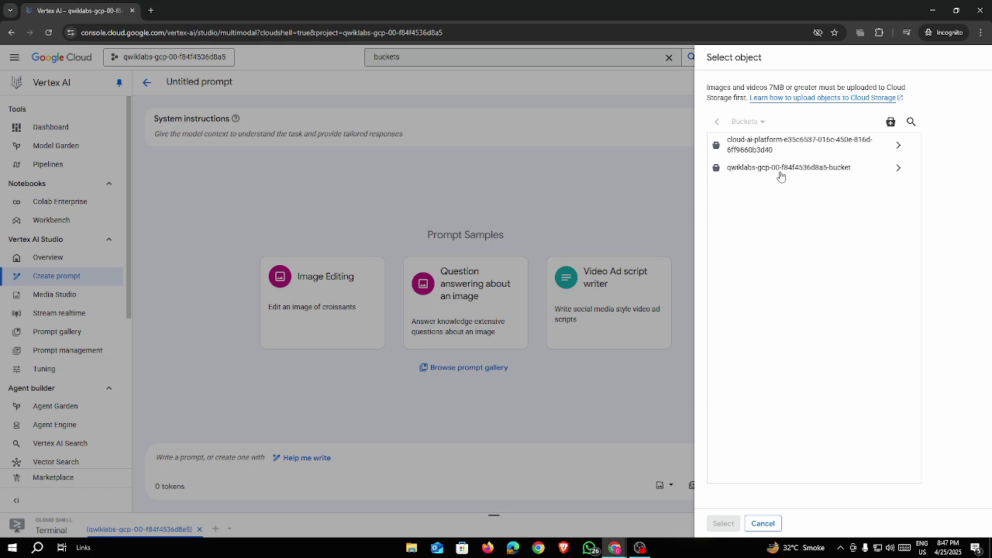
click(834, 172)
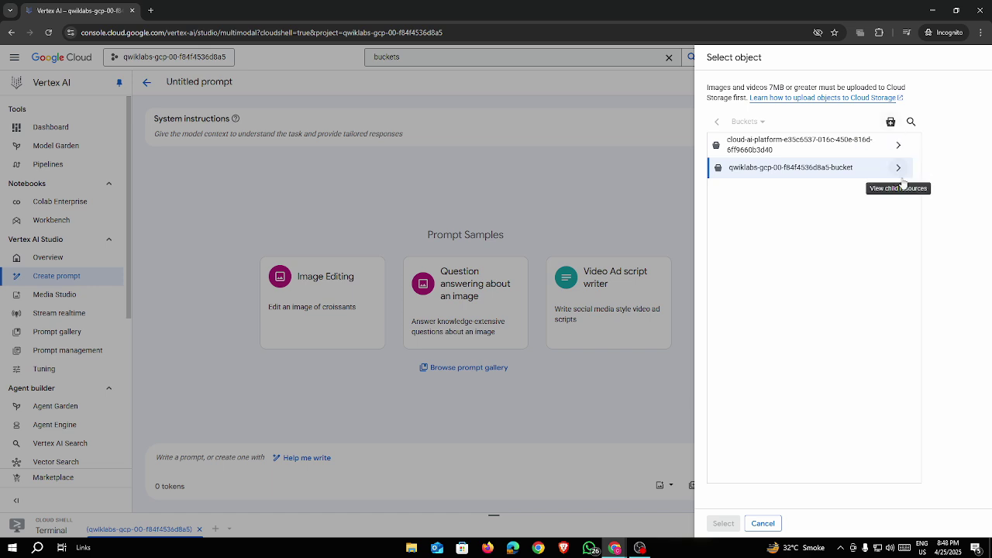
click(899, 168)
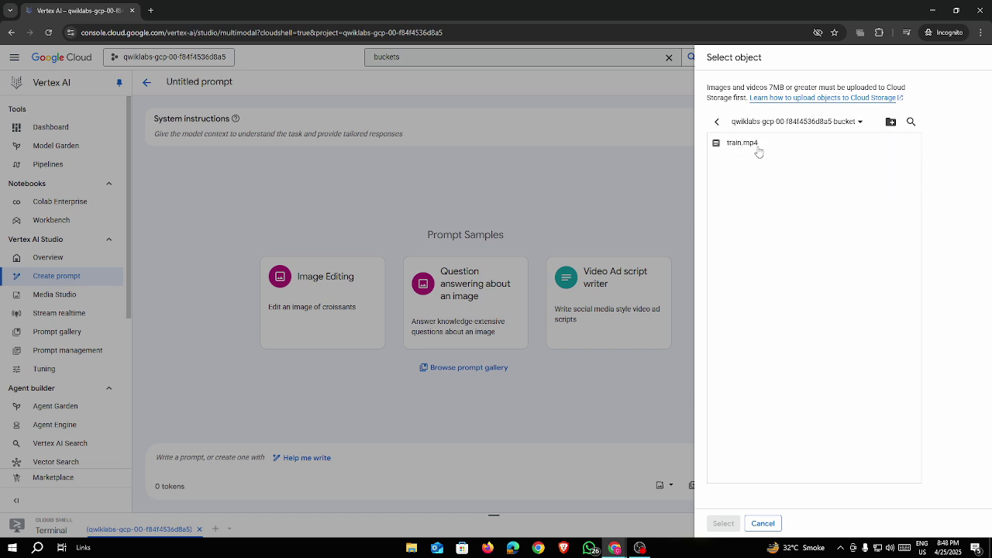
click(737, 148)
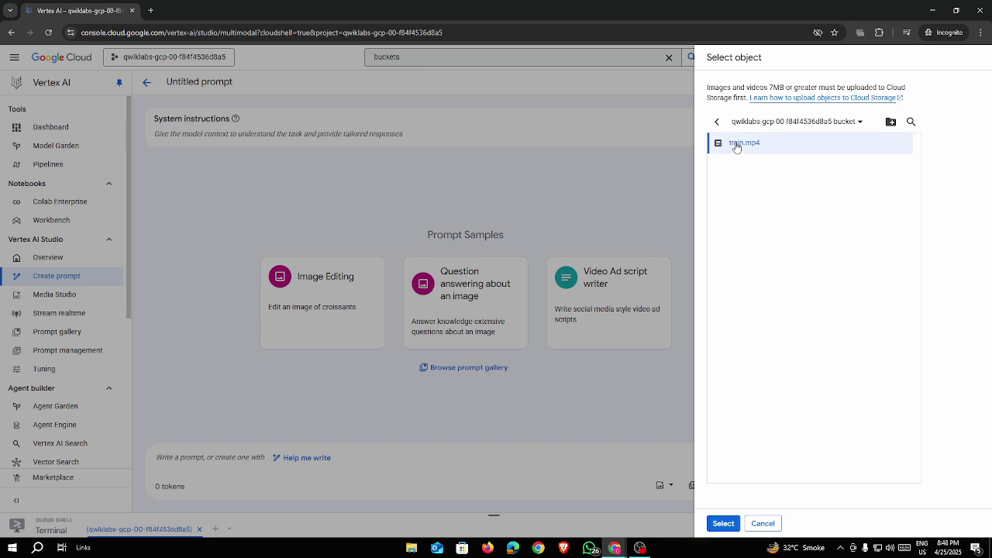
click(723, 523)
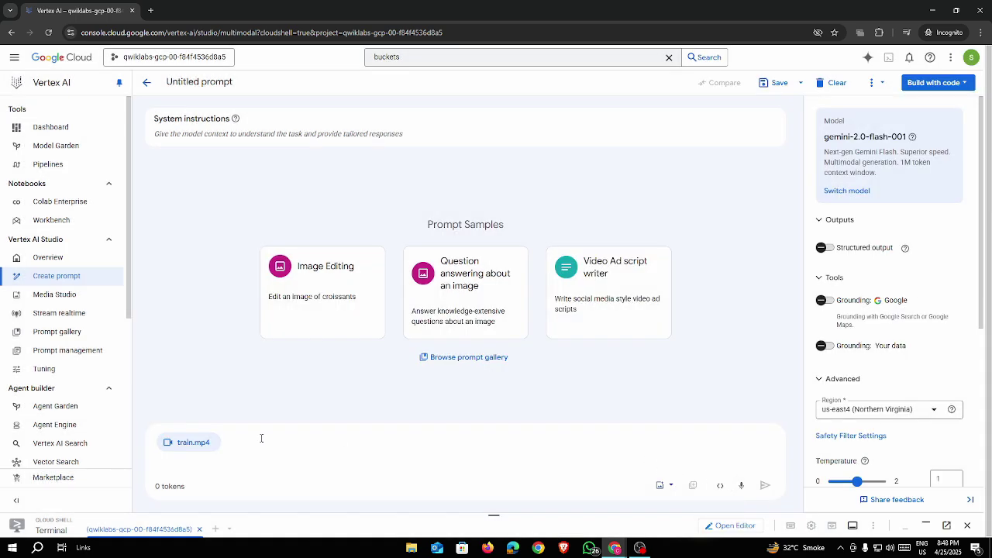
Preview the attached train.mp4 video, accepting the preselected certificate for authentication, and play it
click(186, 444)
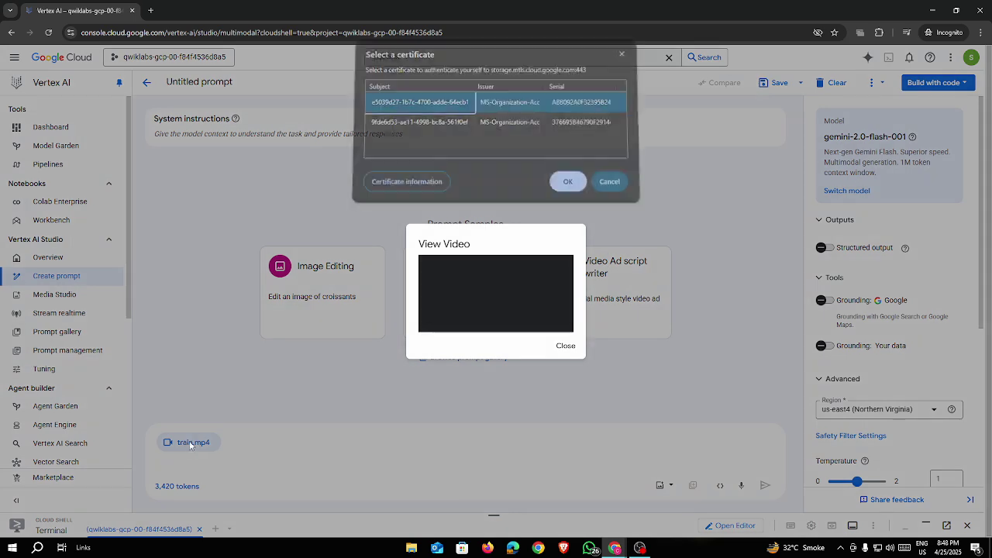
click(566, 183)
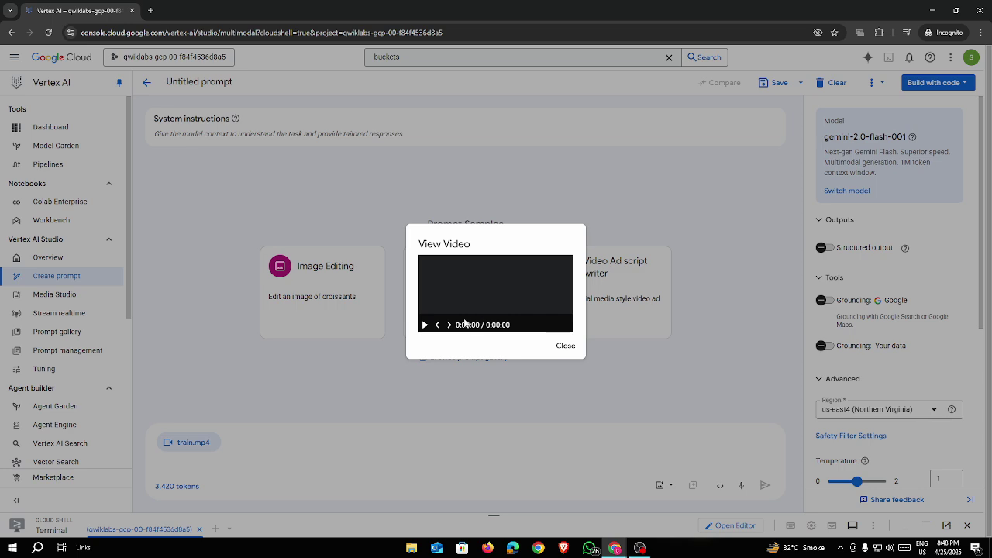
click(423, 326)
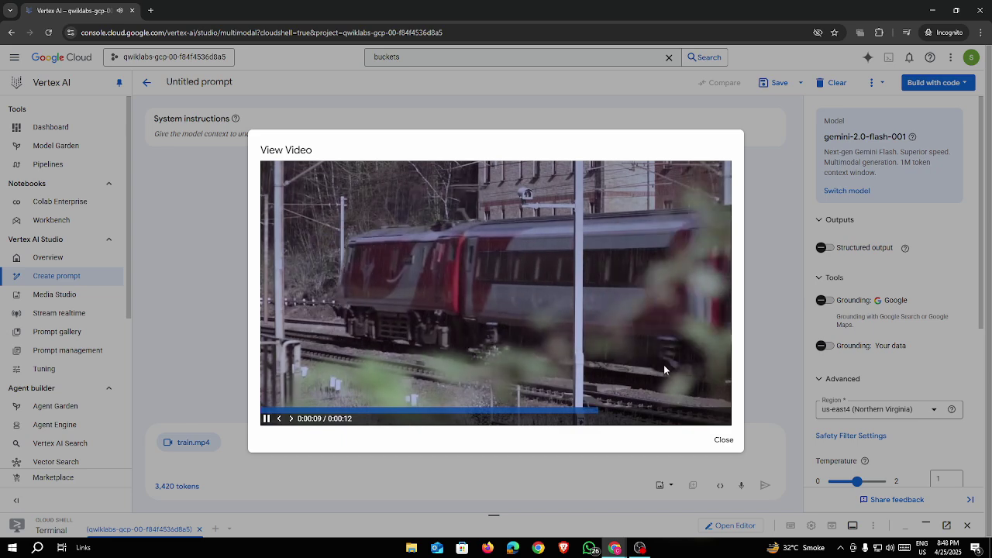
Close the video preview, consult Task 2 step 10 of the lab, and submit the prompt "Title the video." with train.mp4 attached
click(734, 444)
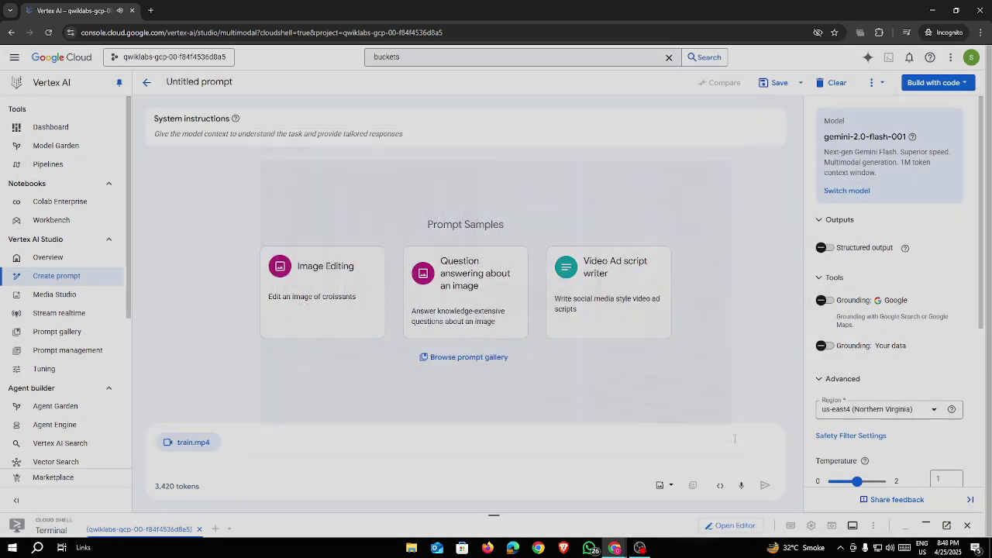
click(184, 467)
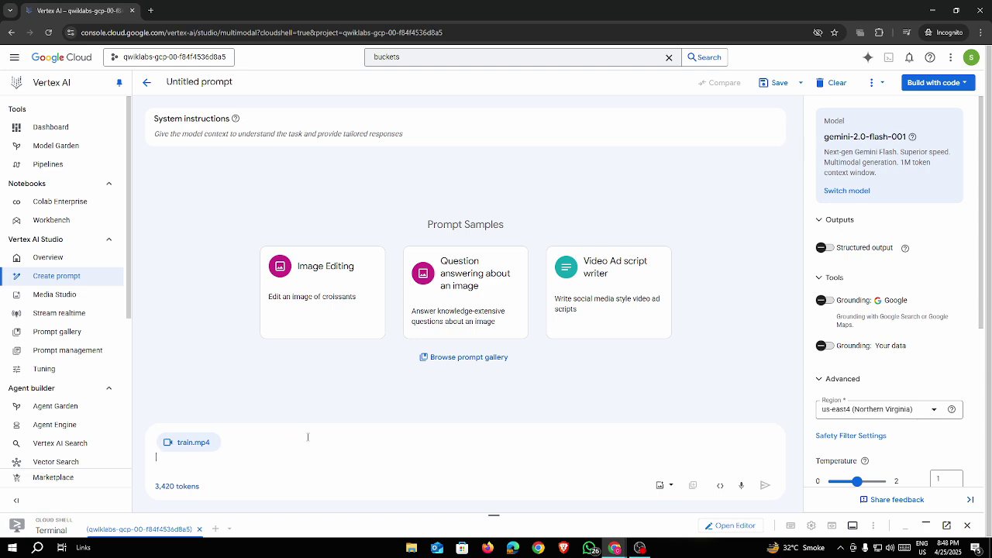
key(alt+Tab)
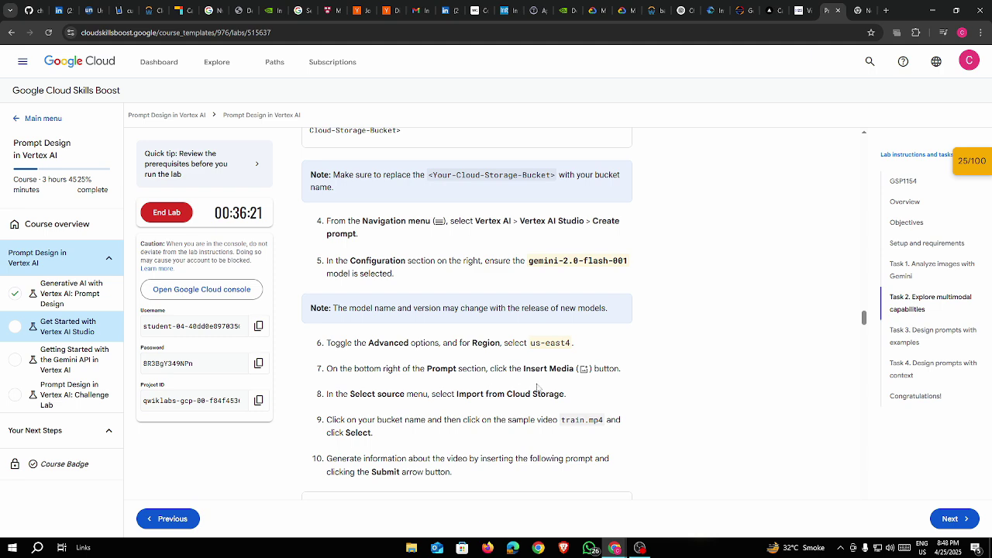
scroll(537, 388, down, 3)
key(alt+Tab)
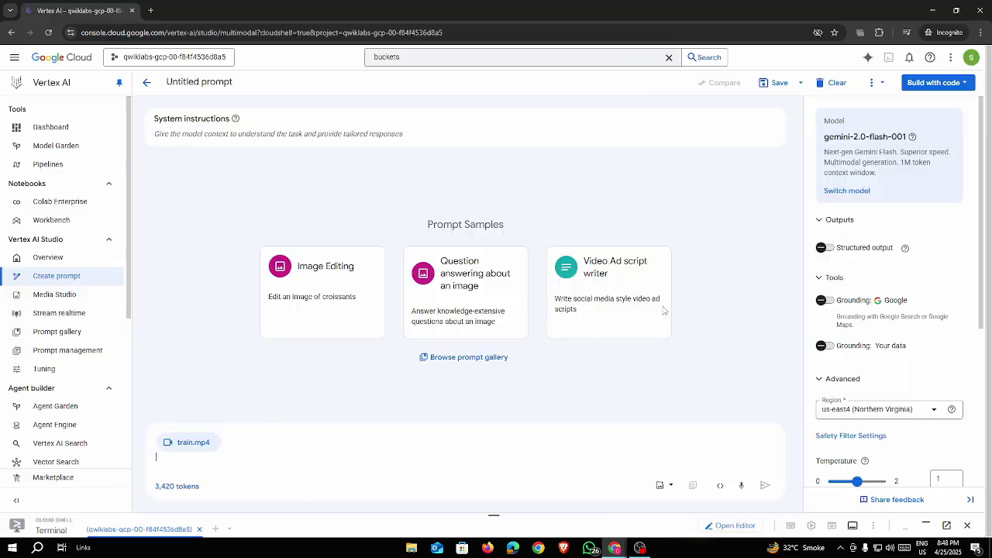
text(Title the video.)
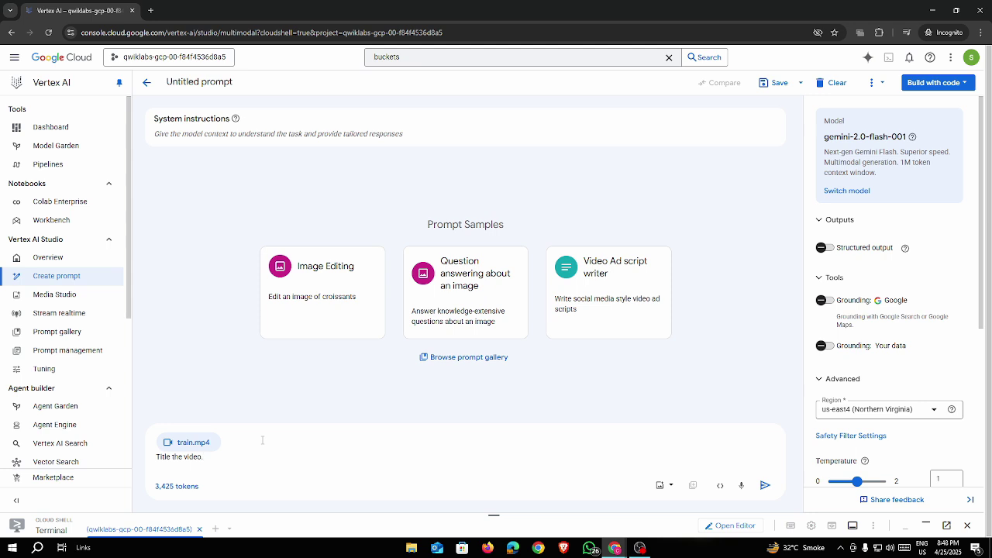
key(ctrl+Return)
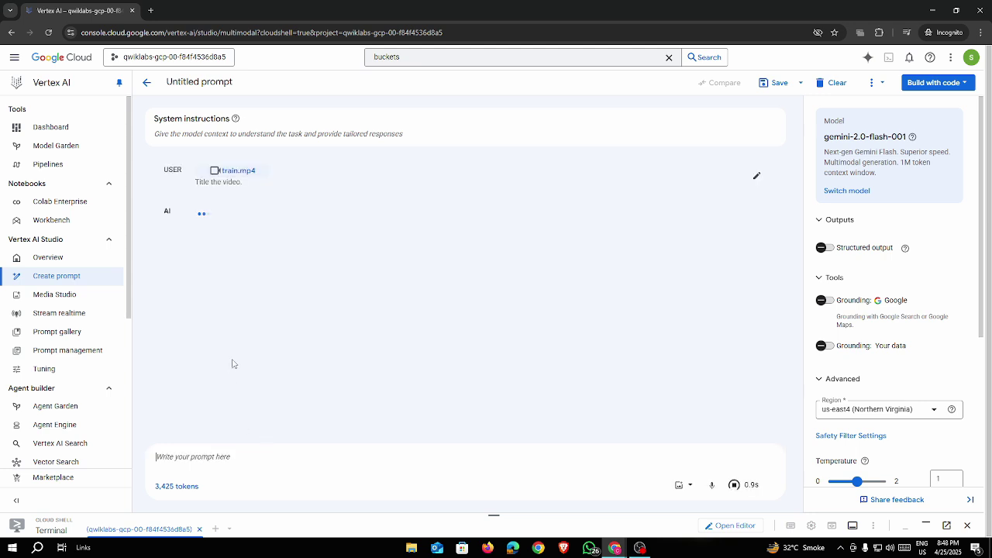
scroll(959, 323, down, 3)
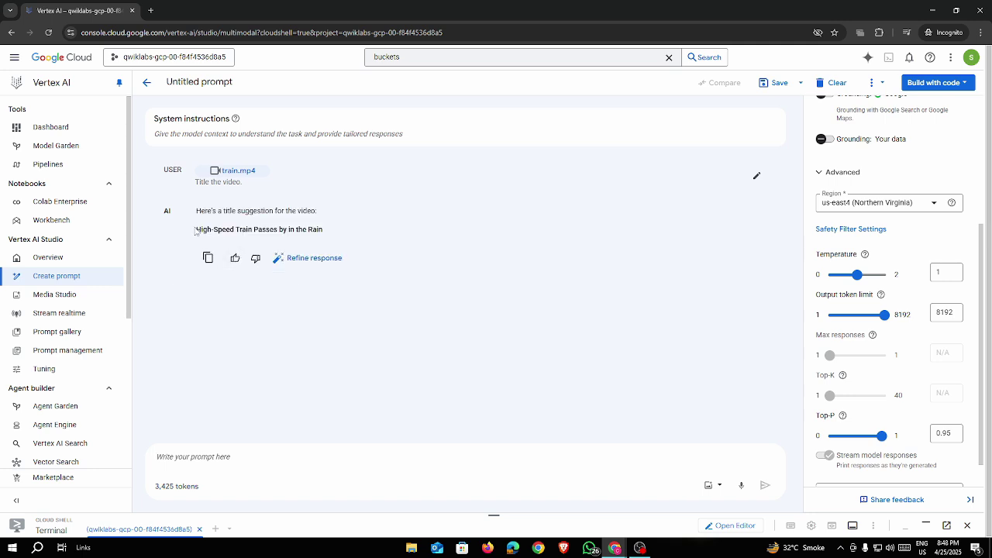
Copy the prompt "Describe the video in detail." from the lab instructions and submit it in the Vertex AI chat about train.mp4
drag(222, 212, 316, 214)
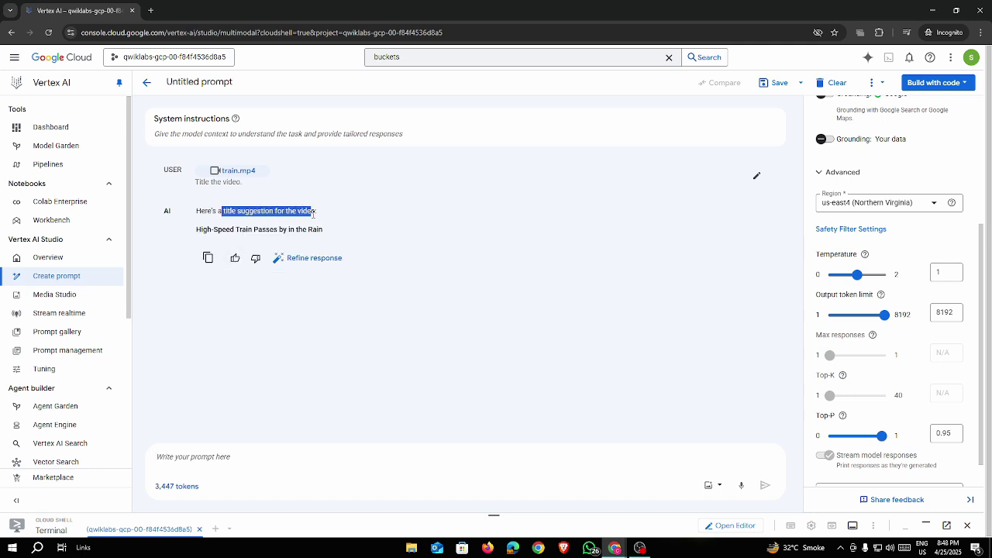
drag(197, 229, 377, 237)
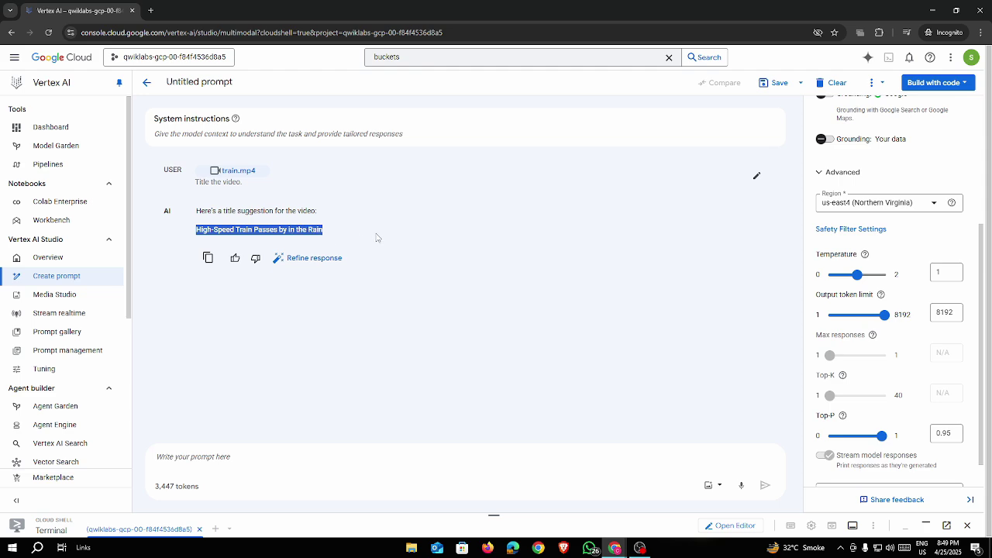
click(434, 366)
key(alt+Tab)
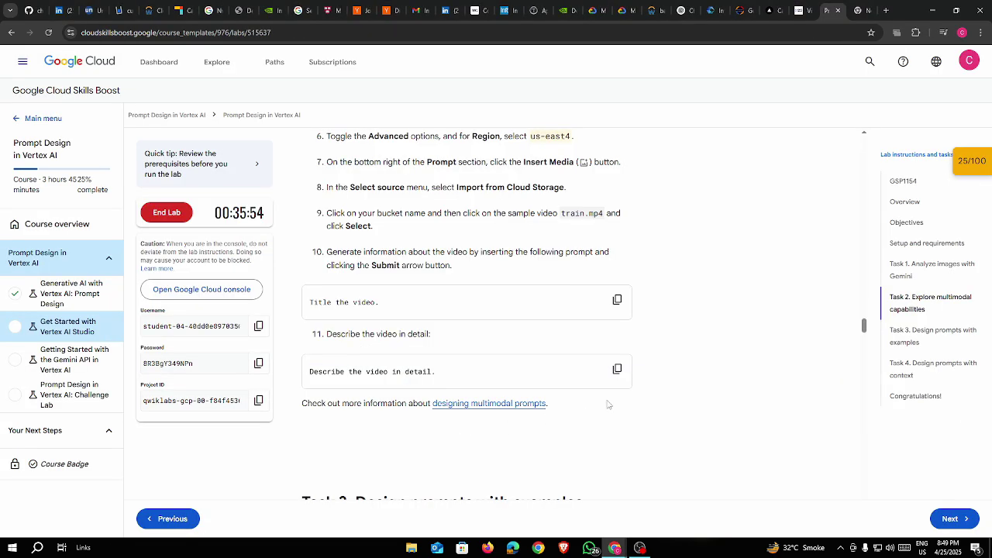
click(616, 372)
key(alt+Tab)
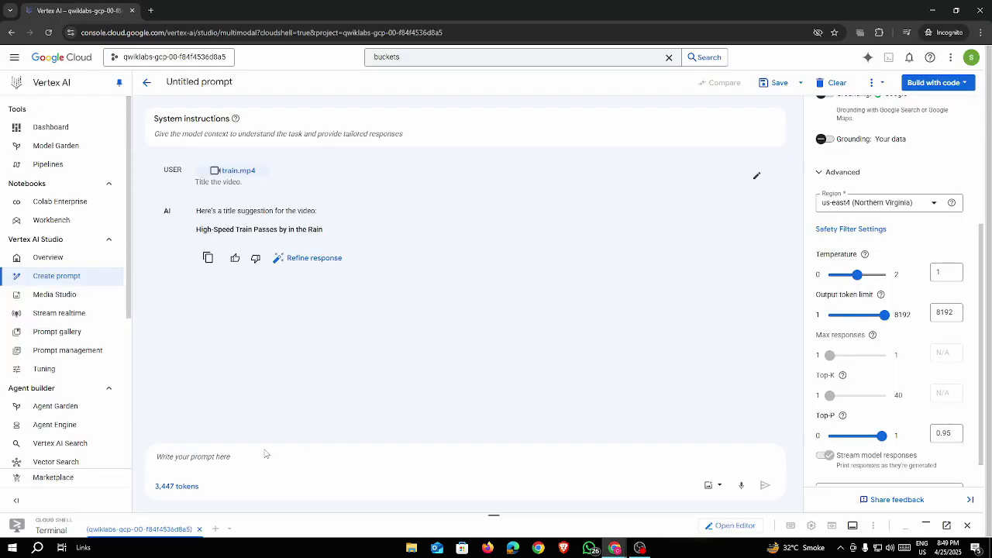
click(251, 455)
key(ctrl+v)
key(Return)
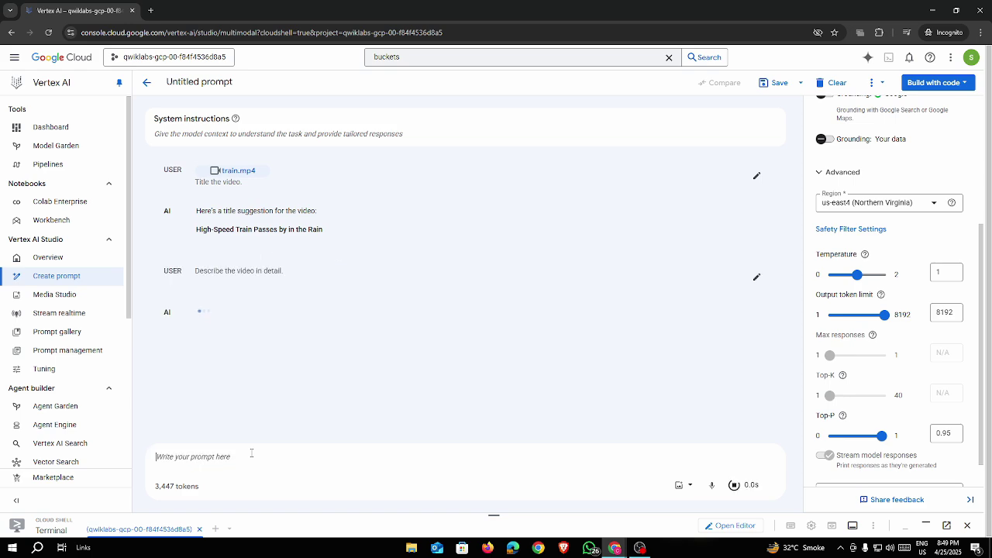
Read through the model's detailed description of the train video in Vertex AI Studio
key(alt+Tab)
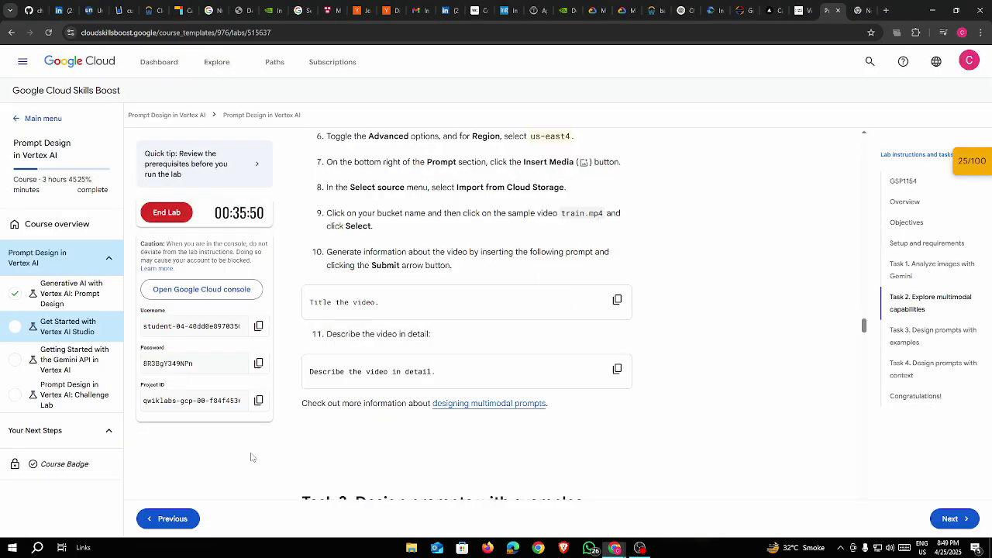
key(alt+Tab)
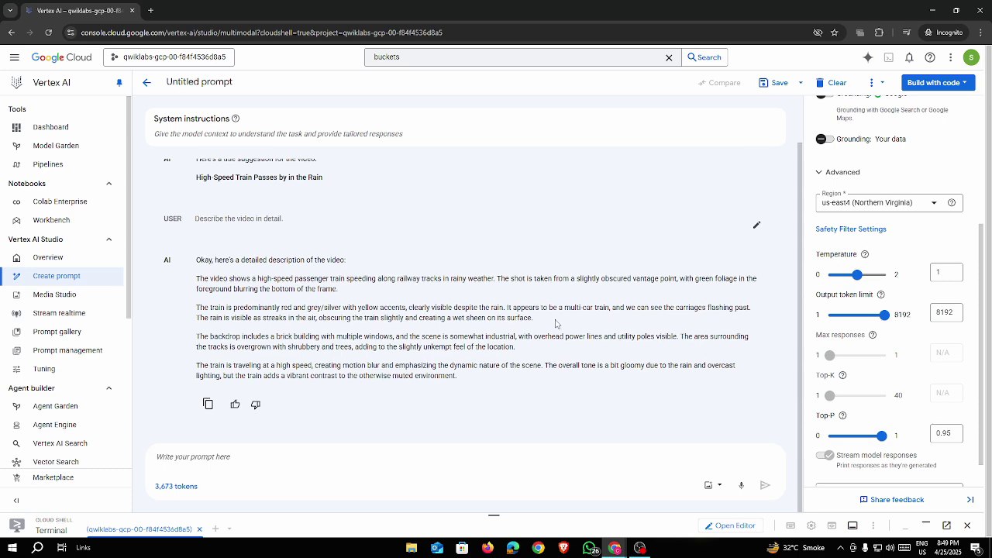
drag(190, 277, 542, 371)
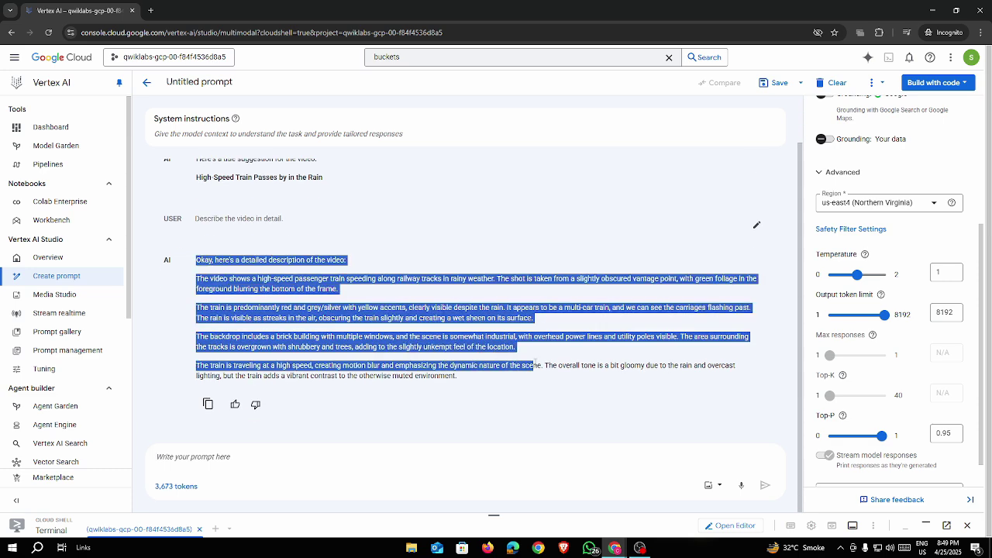
click(301, 301)
drag(220, 278, 520, 277)
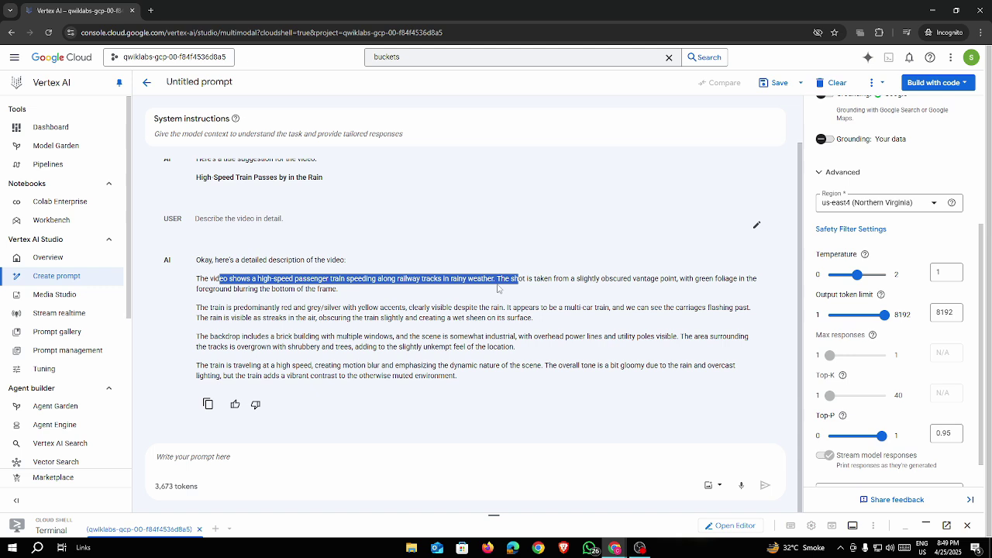
click(500, 288)
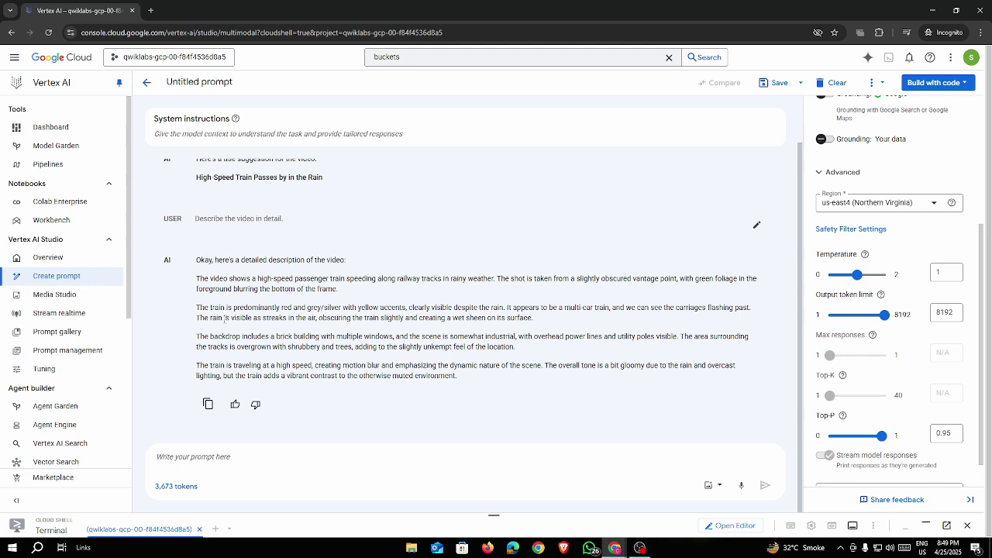
drag(238, 308, 559, 310)
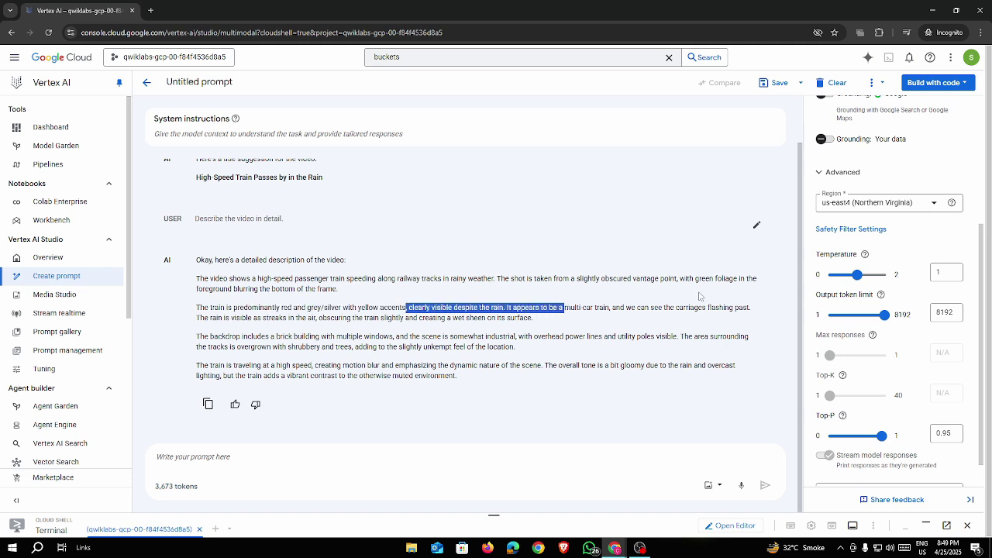
double_click(643, 280)
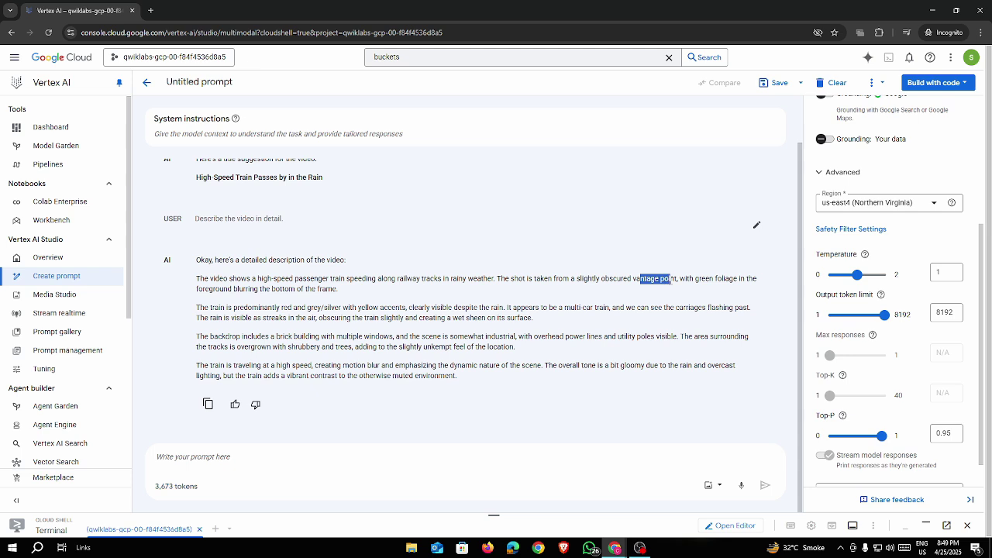
drag(601, 279, 377, 292)
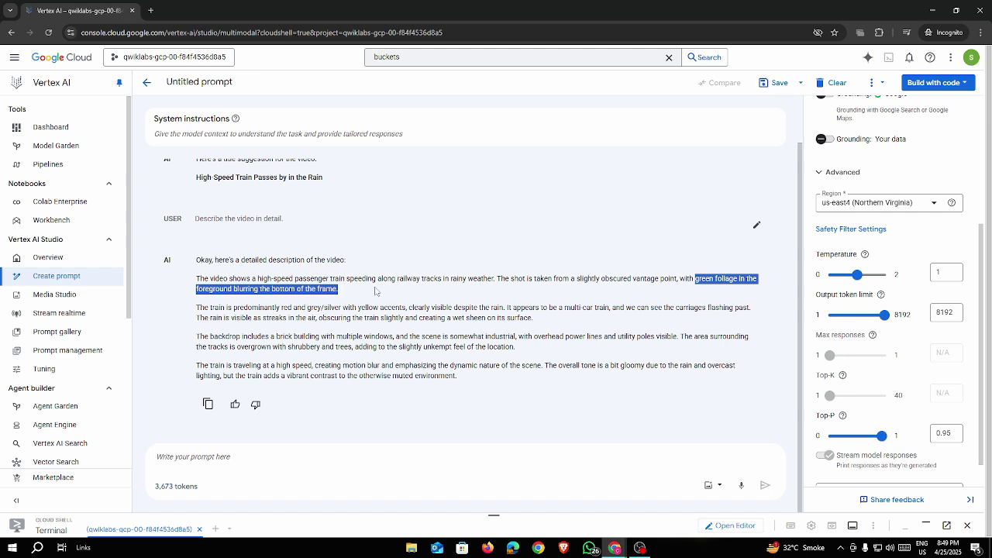
click(474, 296)
drag(506, 308, 728, 316)
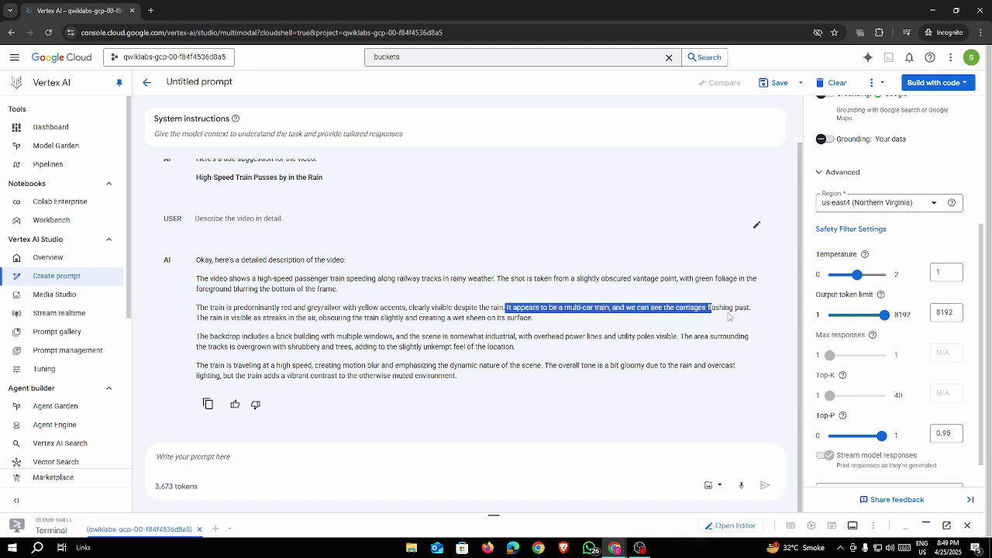
click(712, 309)
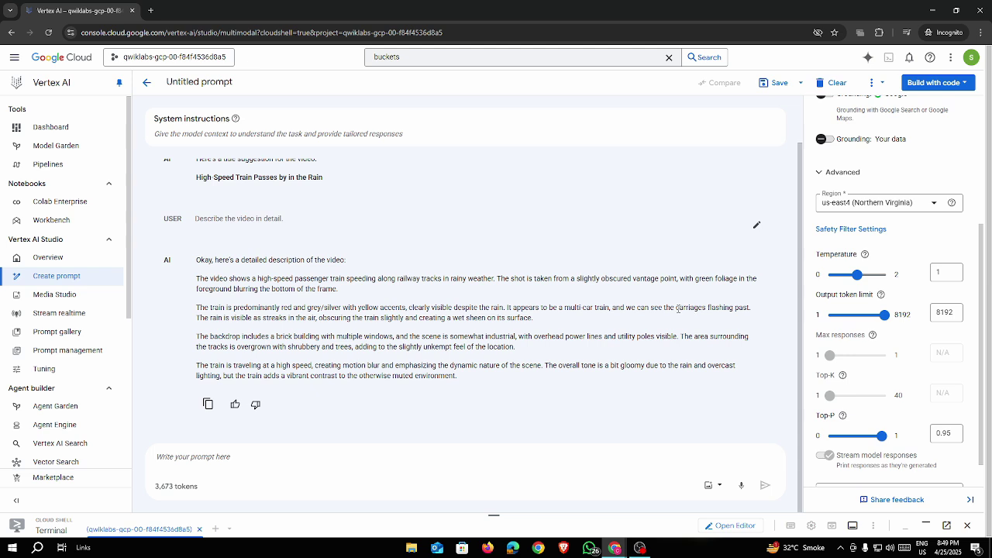
drag(625, 308, 277, 316)
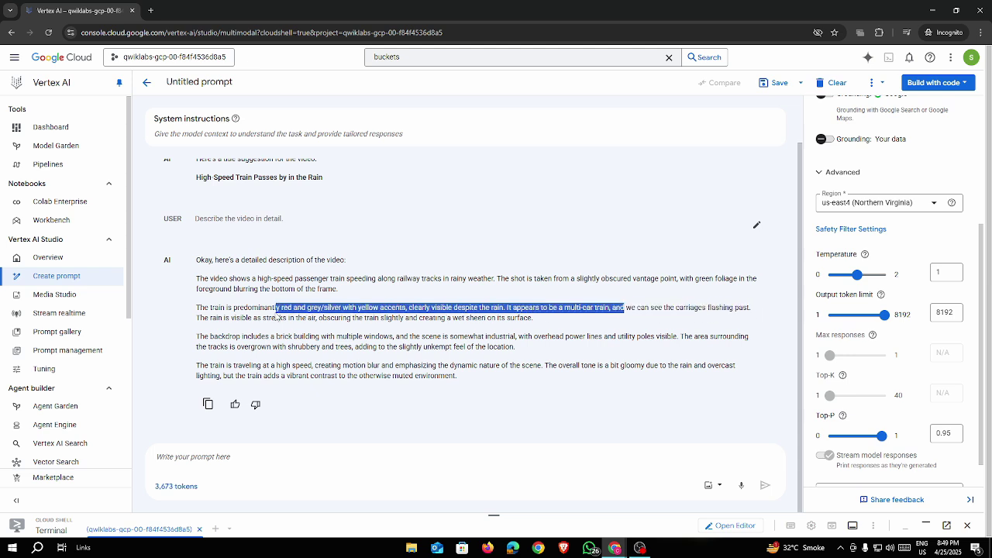
drag(199, 318, 380, 318)
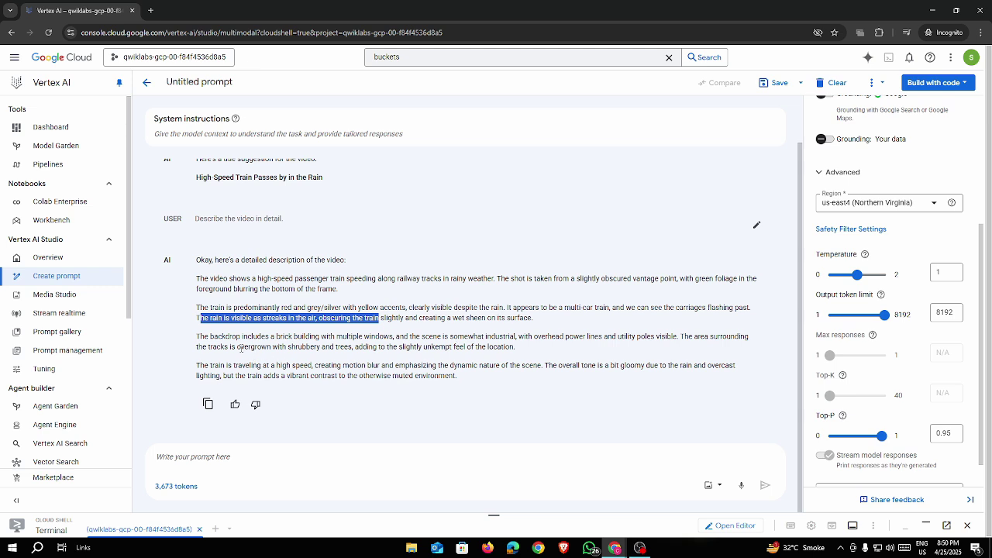
click(417, 365)
drag(489, 388, 179, 293)
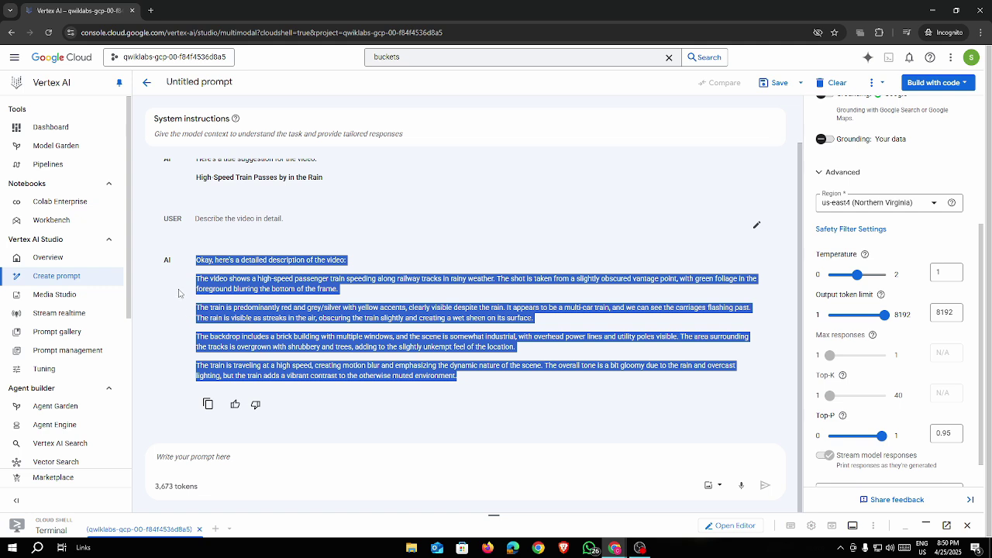
click(540, 378)
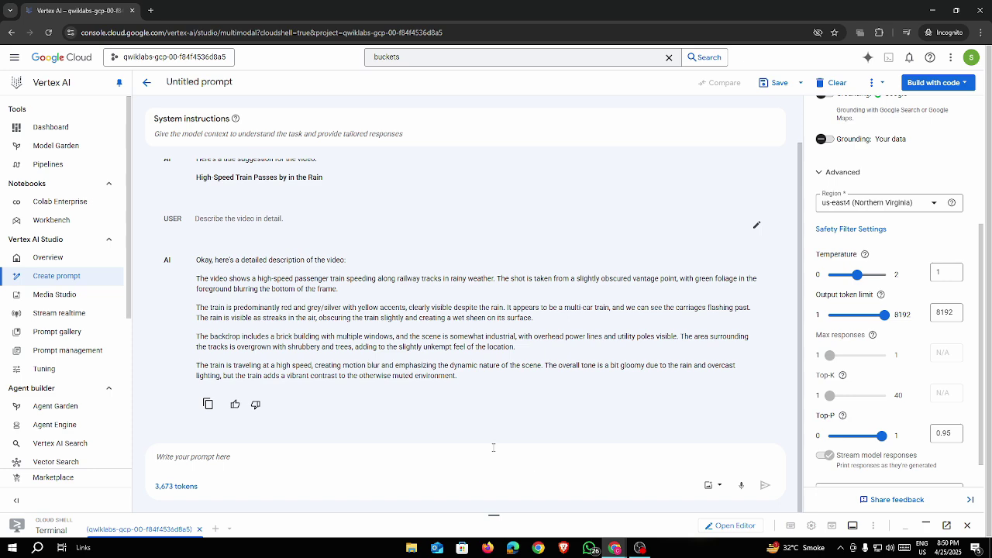
Switch to the lab instructions and read Task 3 on prompt design methods, parameters and zero-shot prompting
key(alt+Tab)
scroll(547, 363, down, 3)
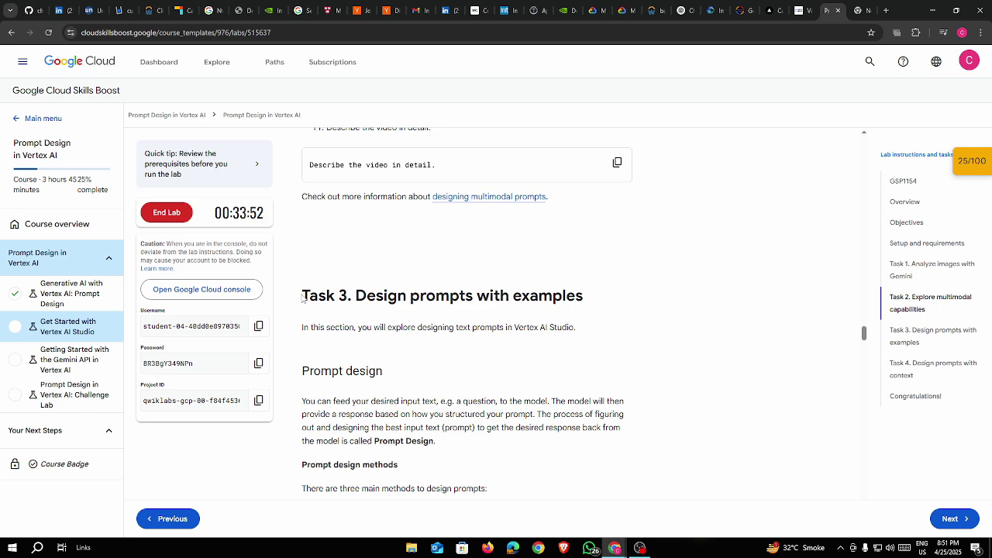
drag(302, 298, 594, 297)
click(540, 339)
scroll(538, 338, down, 3)
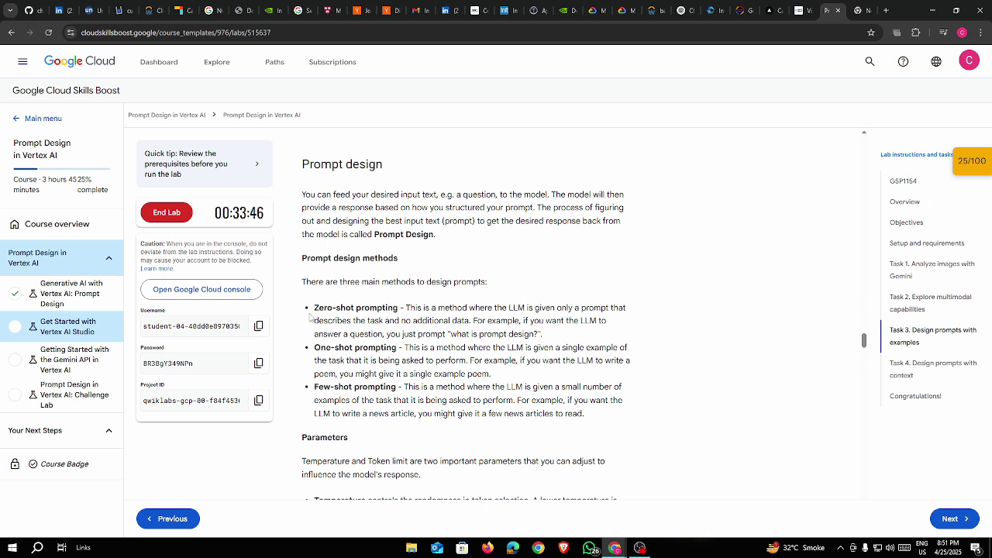
drag(314, 308, 592, 416)
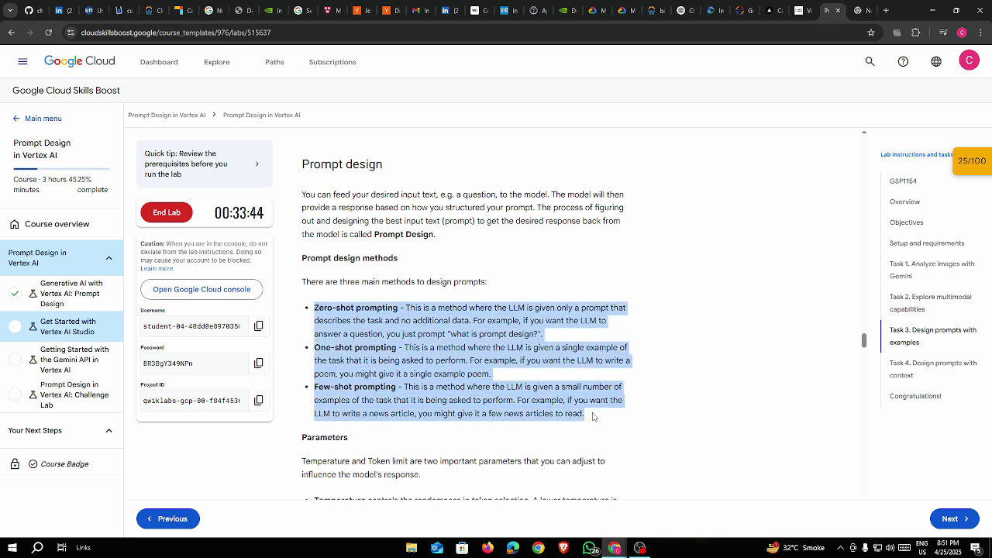
click(666, 390)
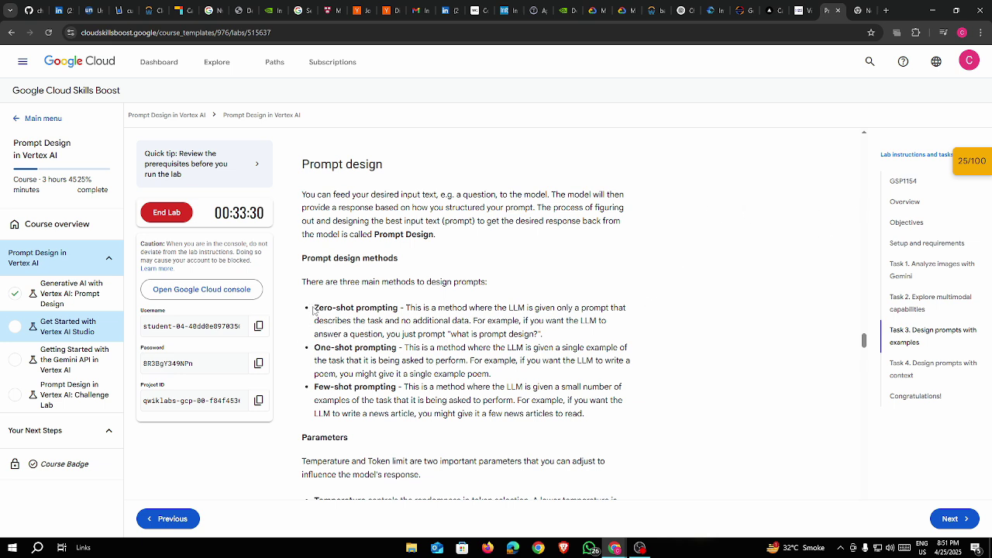
drag(309, 308, 584, 413)
click(583, 411)
drag(313, 308, 587, 434)
click(597, 418)
scroll(596, 419, down, 3)
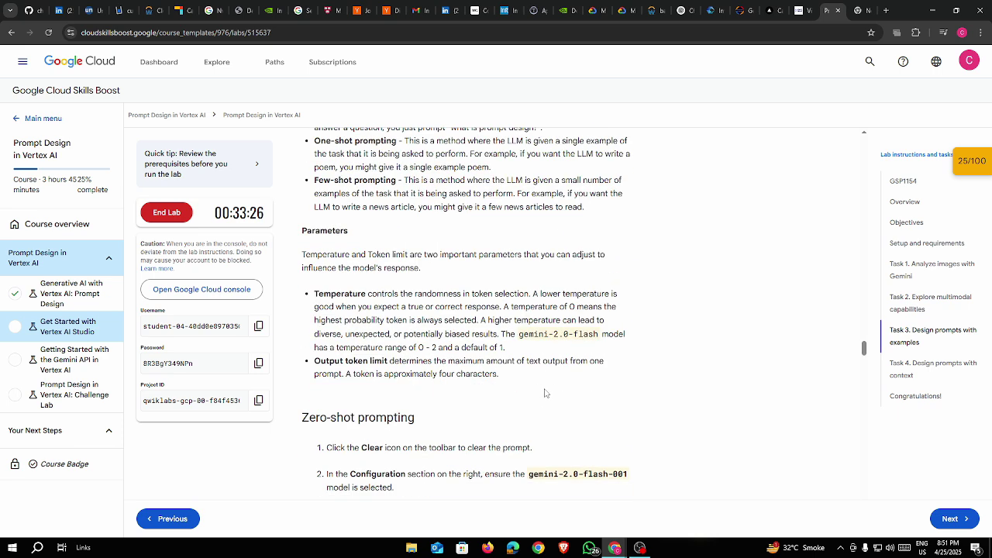
scroll(411, 350, down, 3)
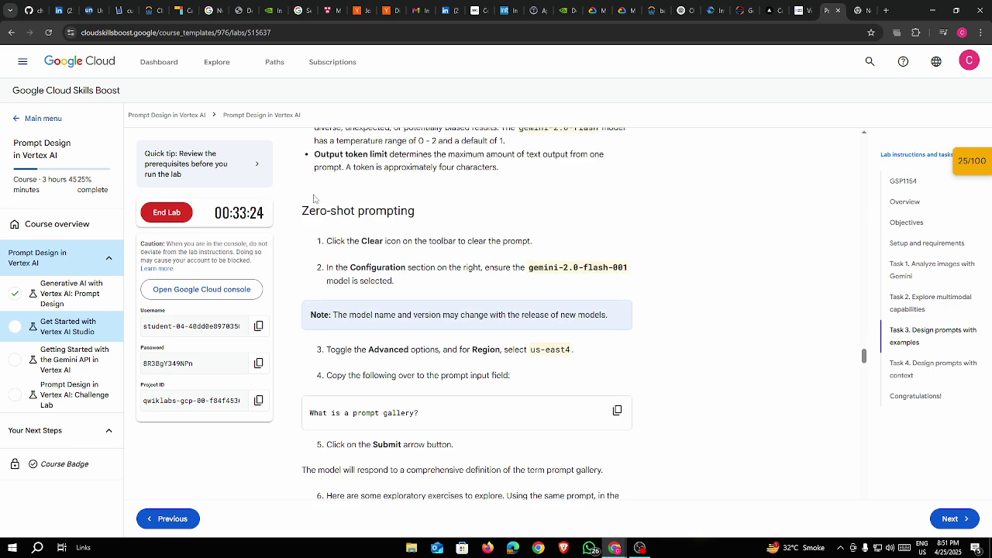
drag(302, 214, 439, 214)
click(447, 214)
Recheck the first zero-shot prompting instruction in the lab, and clear the train video conversation in Vertex AI Studio
key(alt+Tab)
scroll(497, 210, up, 3)
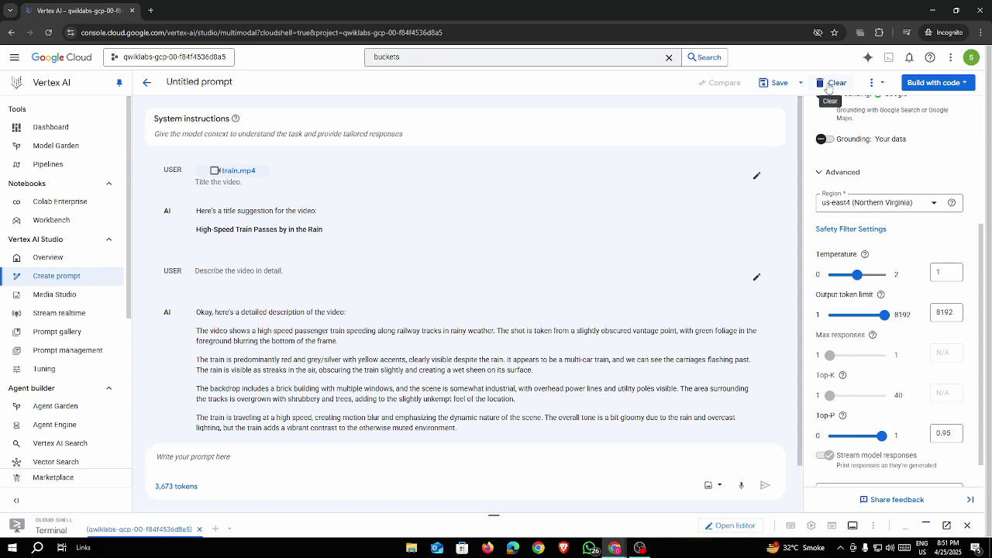
key(alt+Tab)
scroll(592, 297, up, 5)
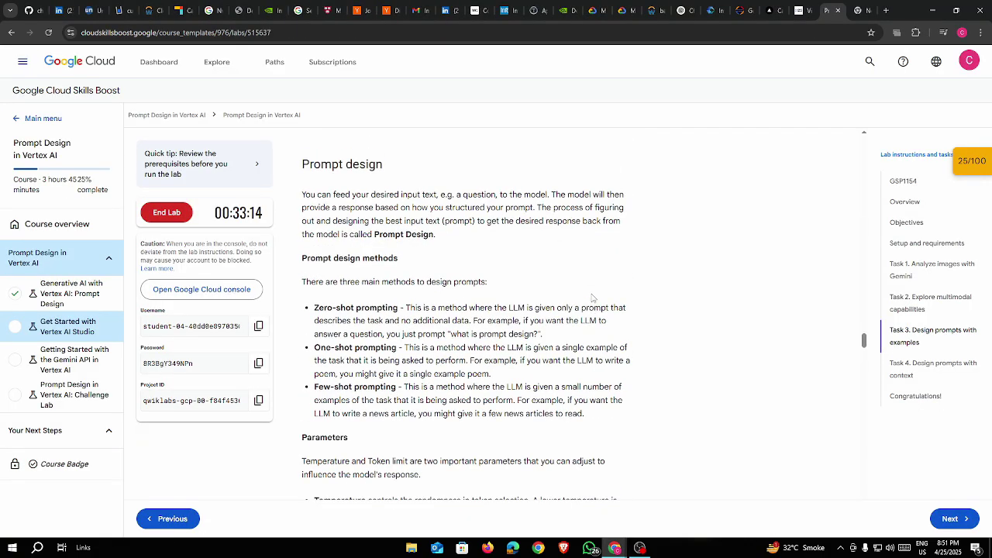
scroll(592, 297, up, 6)
scroll(592, 296, down, 3)
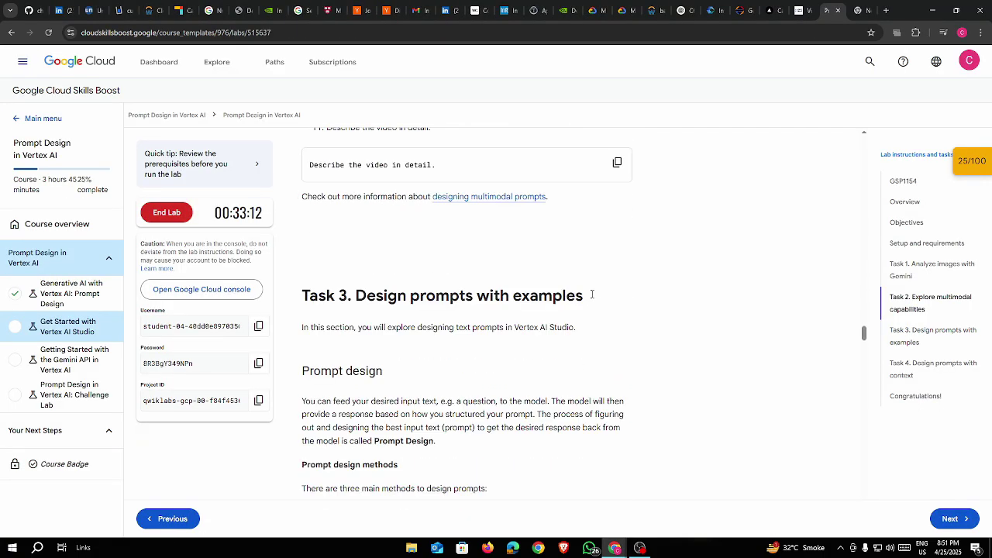
scroll(337, 257, up, 3)
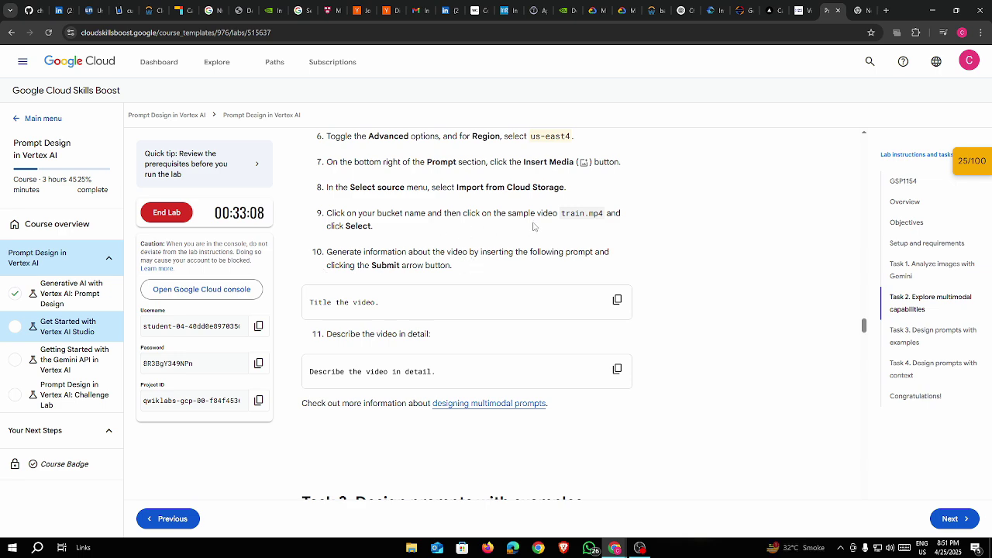
scroll(419, 227, down, 8)
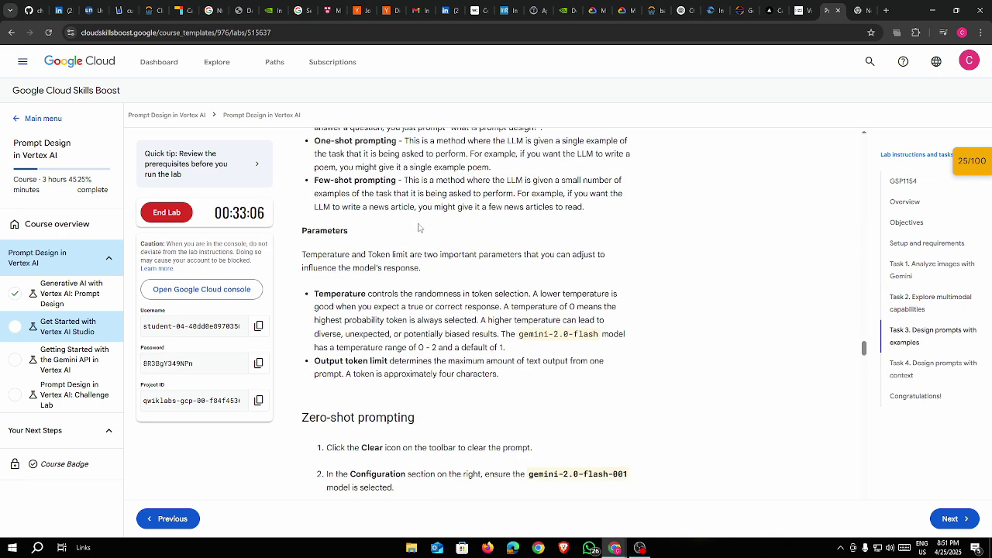
scroll(417, 231, down, 3)
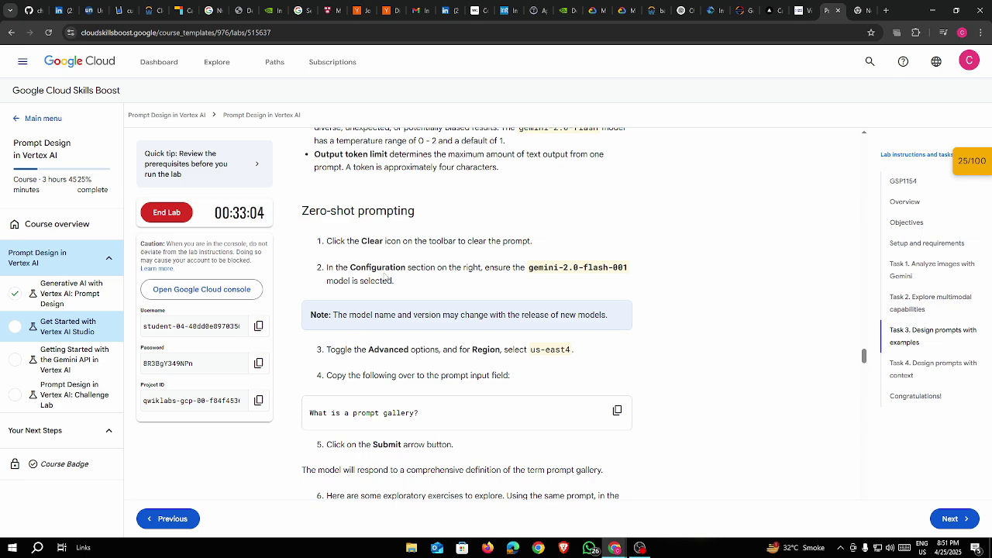
drag(360, 244, 383, 243)
click(394, 241)
key(alt+Tab)
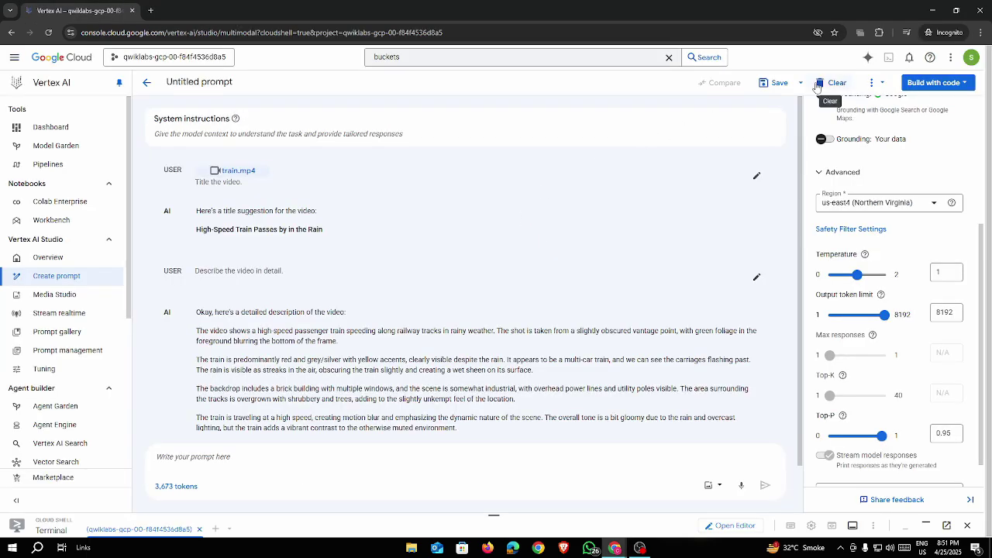
click(814, 84)
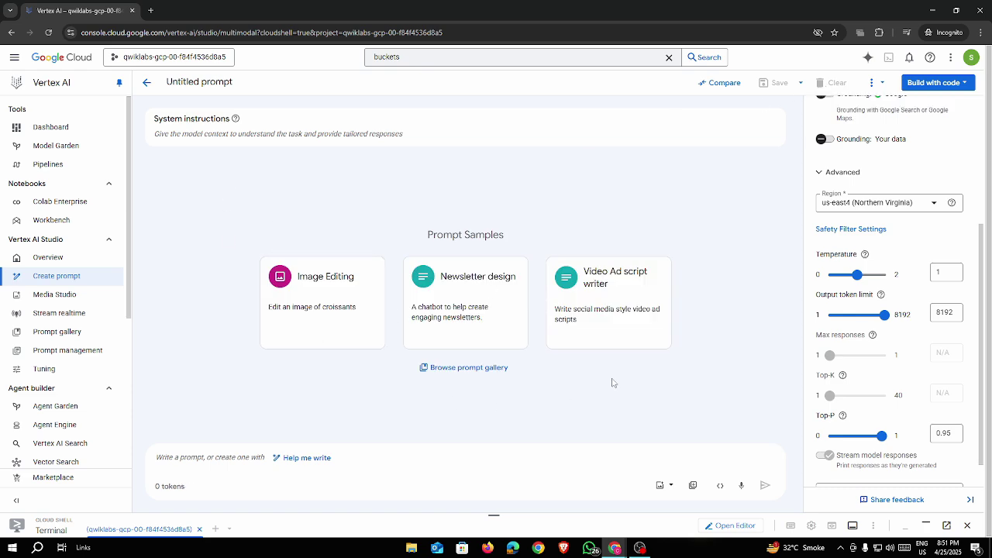
Check the lab's zero-shot prompting requirements against the model and region configured in Vertex AI Studio
key(alt+Tab)
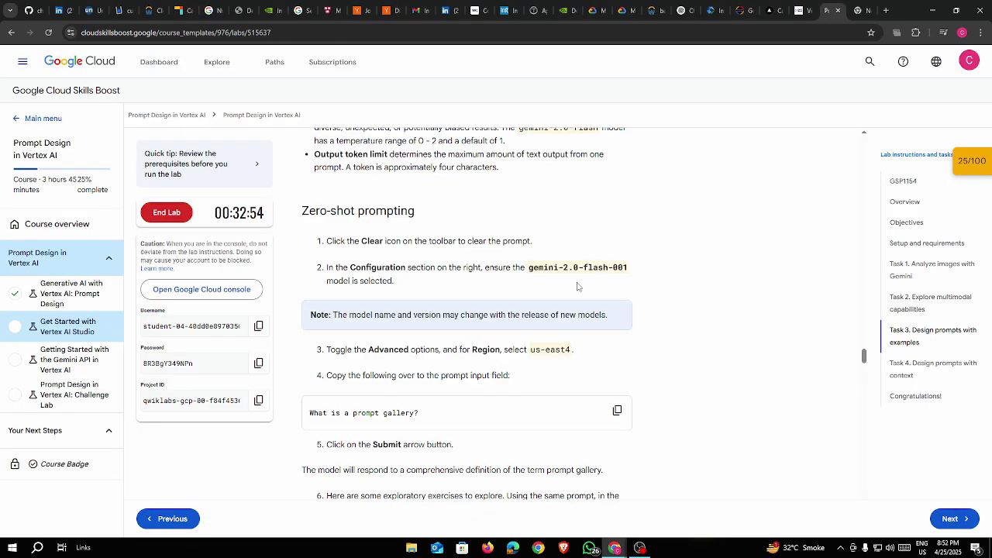
key(alt+Tab)
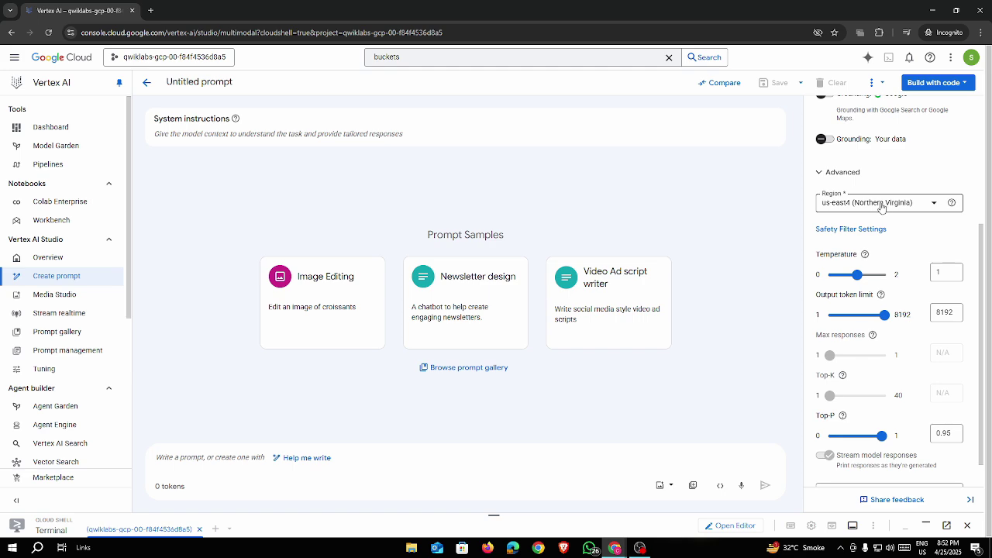
scroll(883, 232, up, 3)
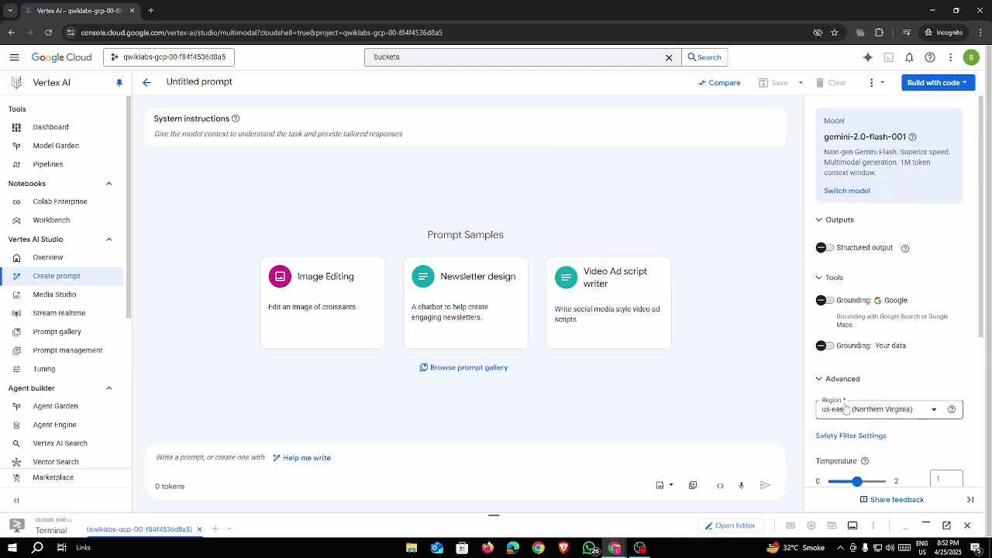
Copy the prompt "What is a prompt gallery?" from the lab instructions and submit it in Vertex AI Studio
key(alt+Tab)
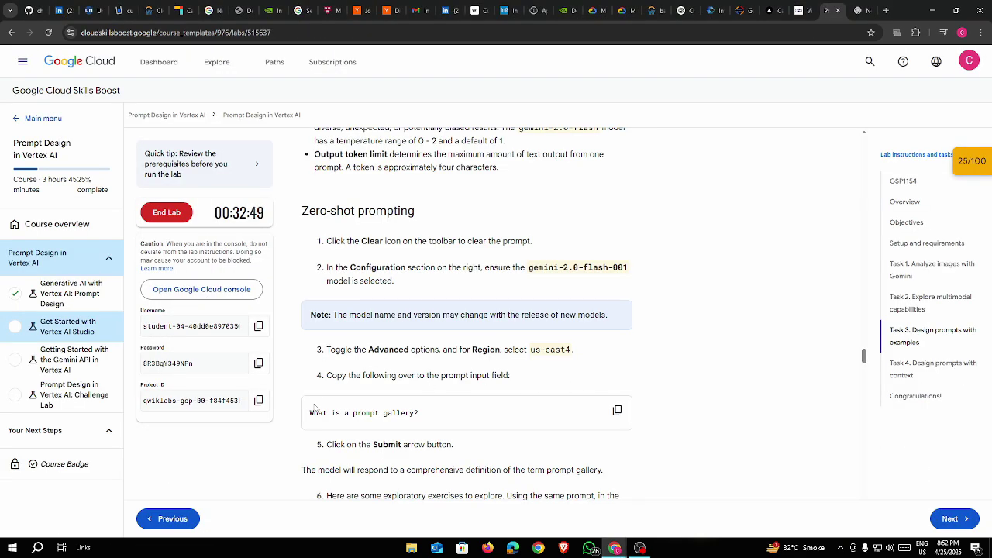
click(618, 410)
key(alt+Tab)
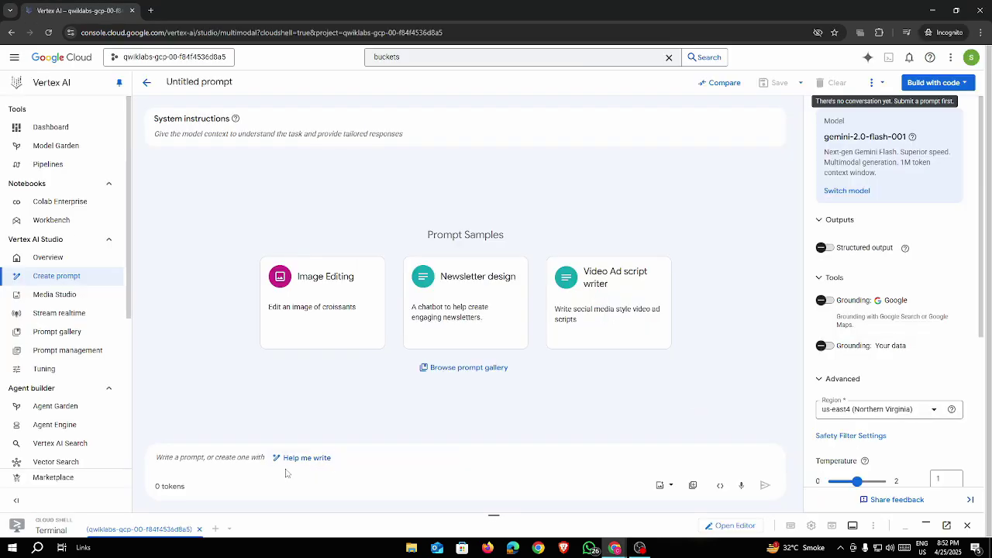
key(ctrl+v)
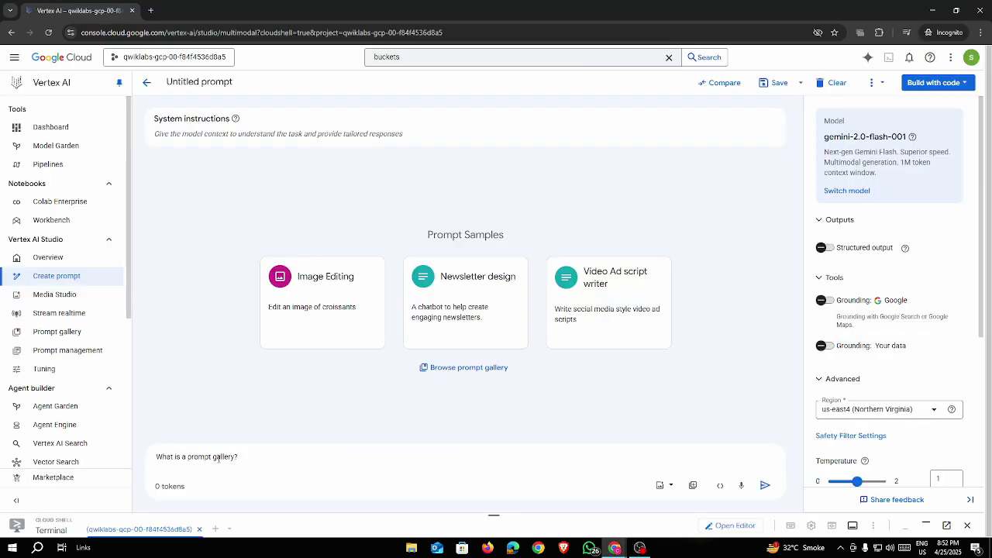
key(Return)
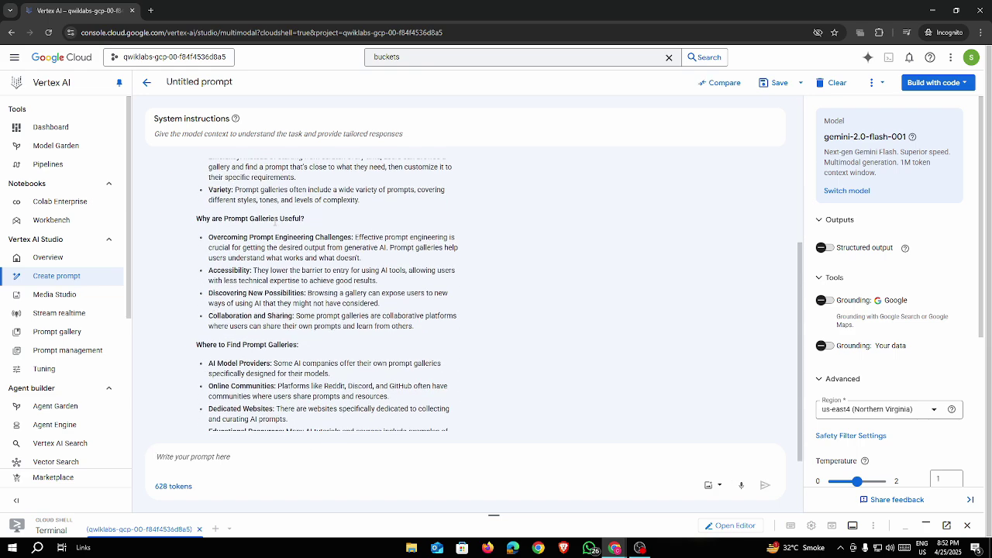
Skim the section headings of the model's answer and read its opening definition of a prompt gallery
drag(284, 218, 312, 230)
drag(202, 345, 301, 349)
click(293, 355)
scroll(250, 355, down, 2)
scroll(313, 331, up, 5)
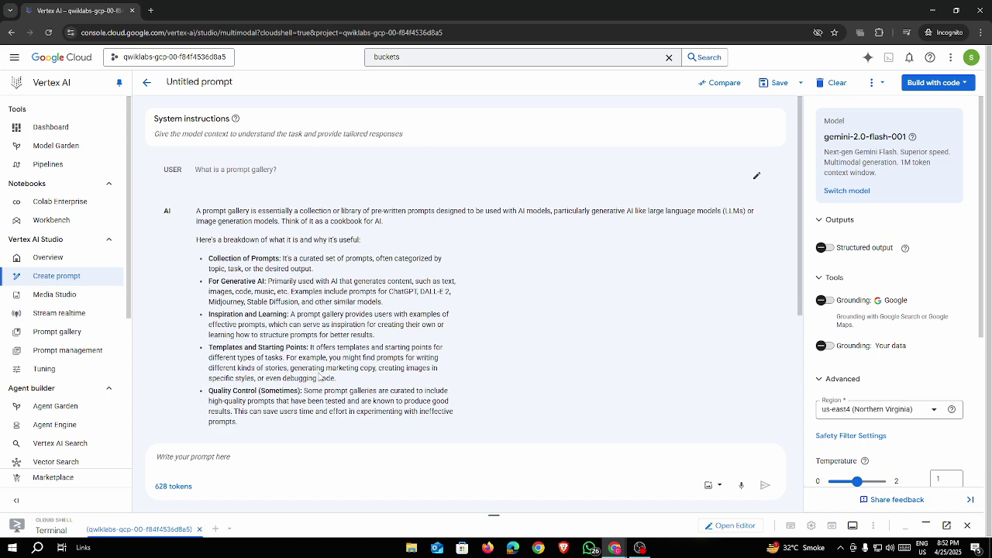
drag(209, 258, 366, 243)
click(455, 248)
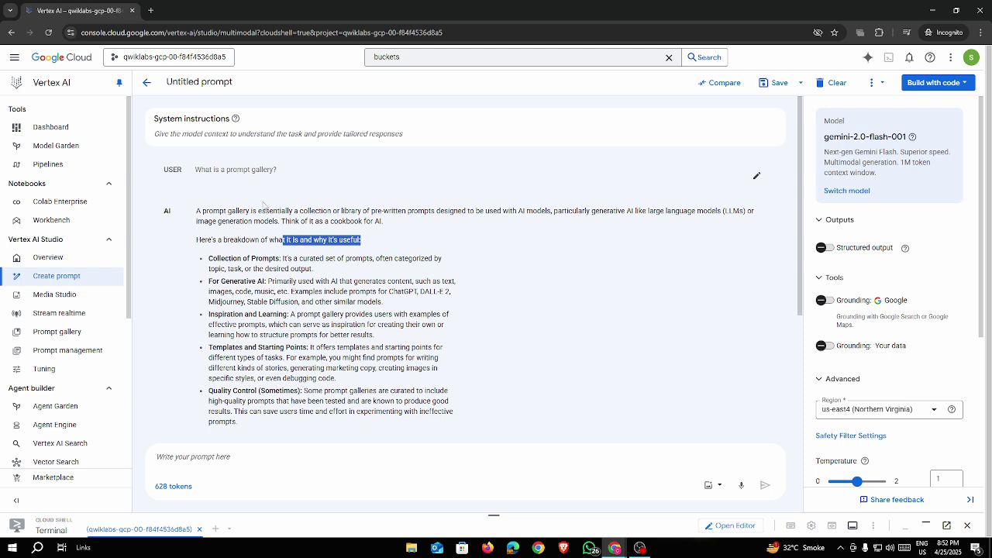
drag(251, 210, 394, 230)
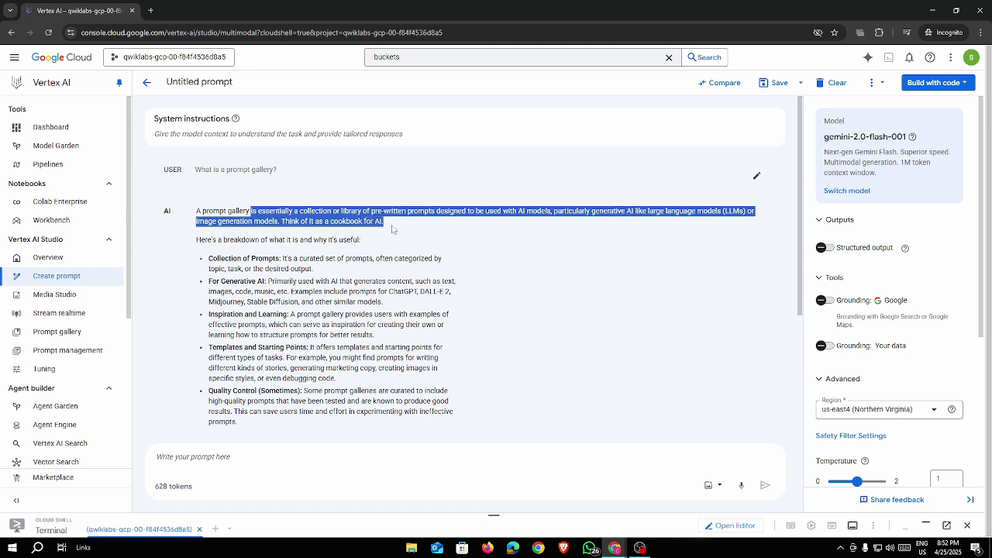
click(394, 229)
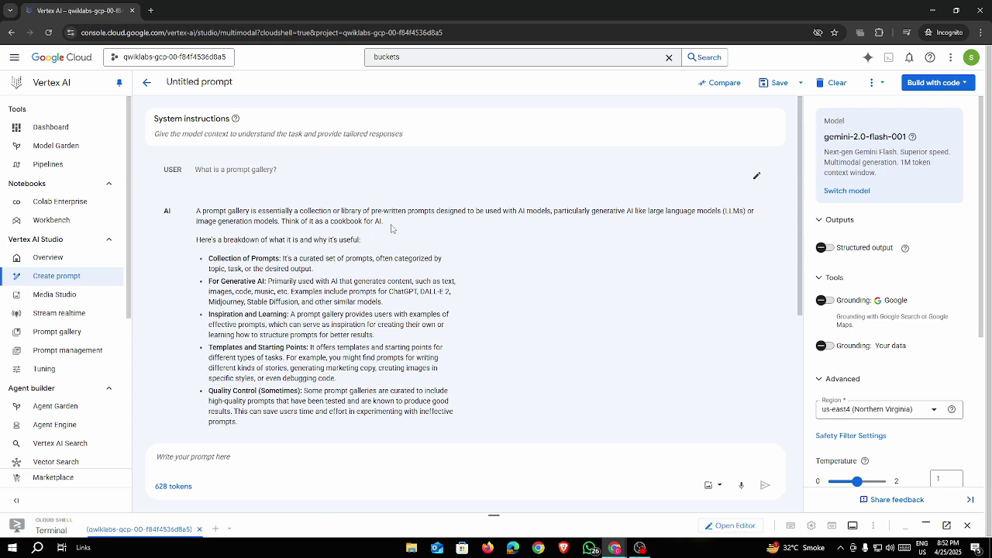
Read the answer's breakdown points from Collection of Prompts through Templates and Starting Points
drag(209, 259, 334, 260)
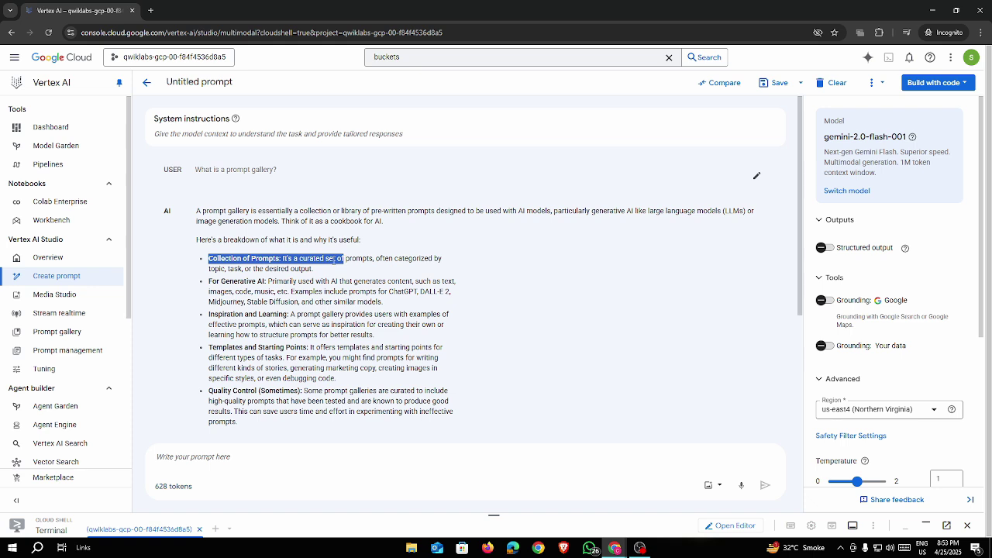
drag(210, 282, 311, 300)
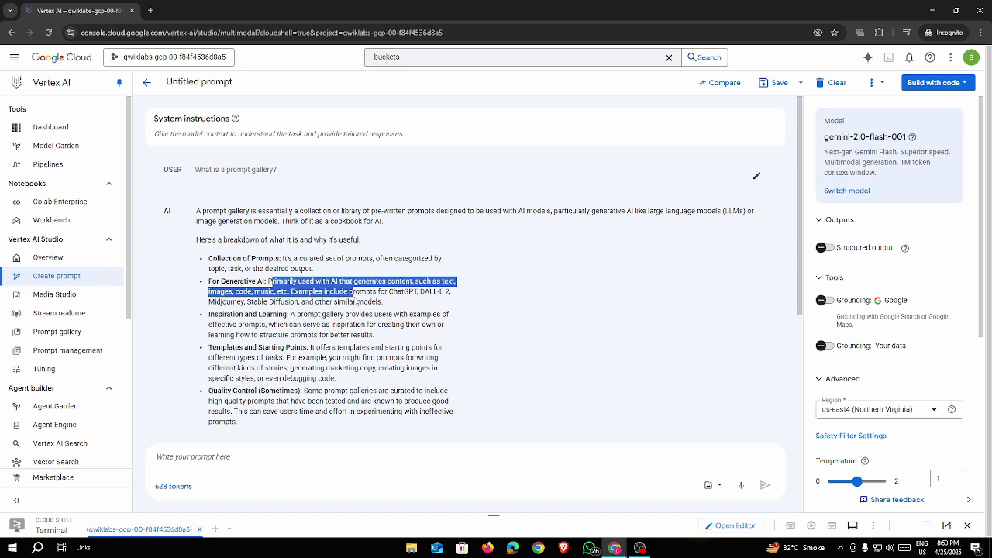
drag(353, 297, 288, 325)
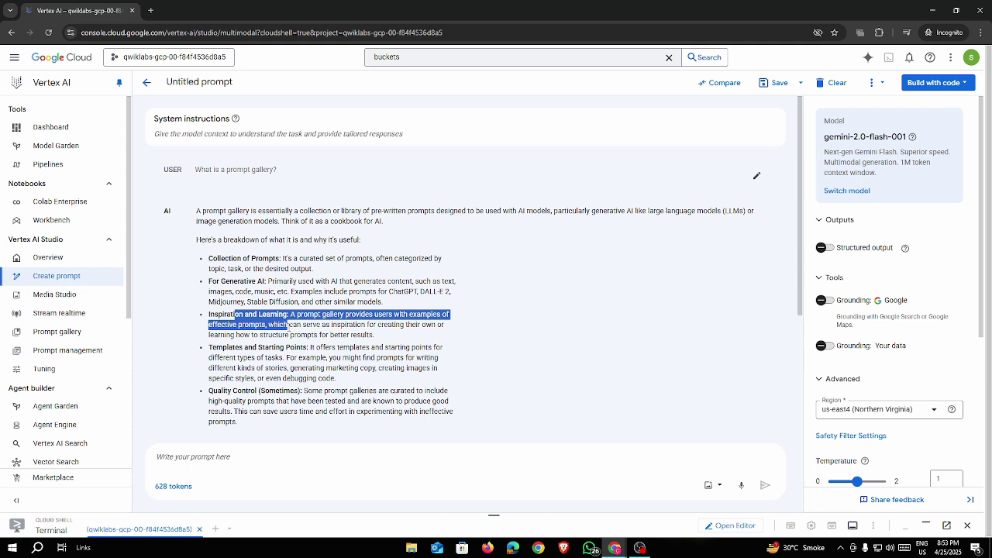
drag(289, 325, 372, 325)
click(453, 337)
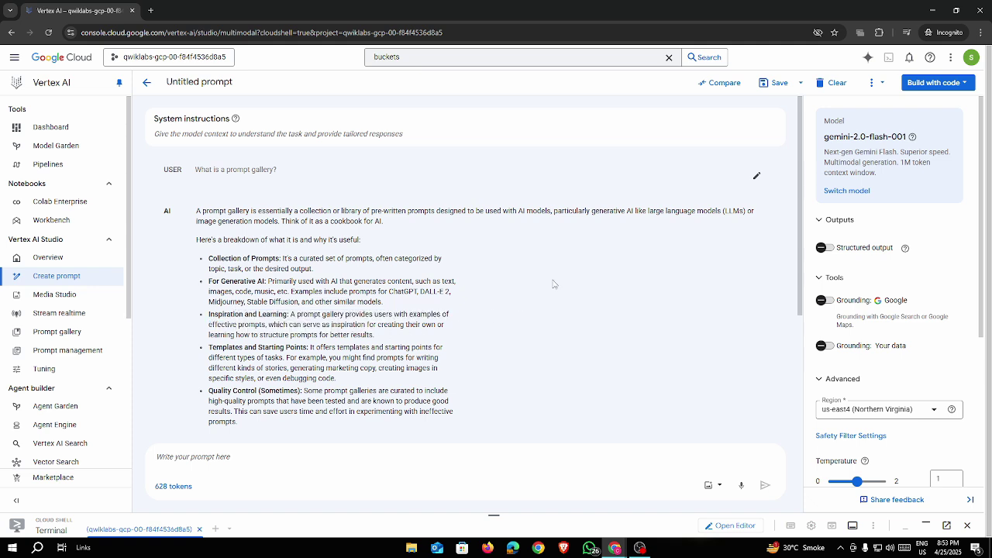
double_click(398, 292)
click(431, 292)
double_click(432, 292)
click(535, 312)
mouse_move(209, 348)
mouse_down()
mouse_move(423, 348)
mouse_move(263, 358)
mouse_move(442, 359)
mouse_move(239, 369)
mouse_move(445, 372)
mouse_move(318, 389)
mouse_move(258, 379)
mouse_move(336, 378)
mouse_move(208, 347)
mouse_up()
click(341, 381)
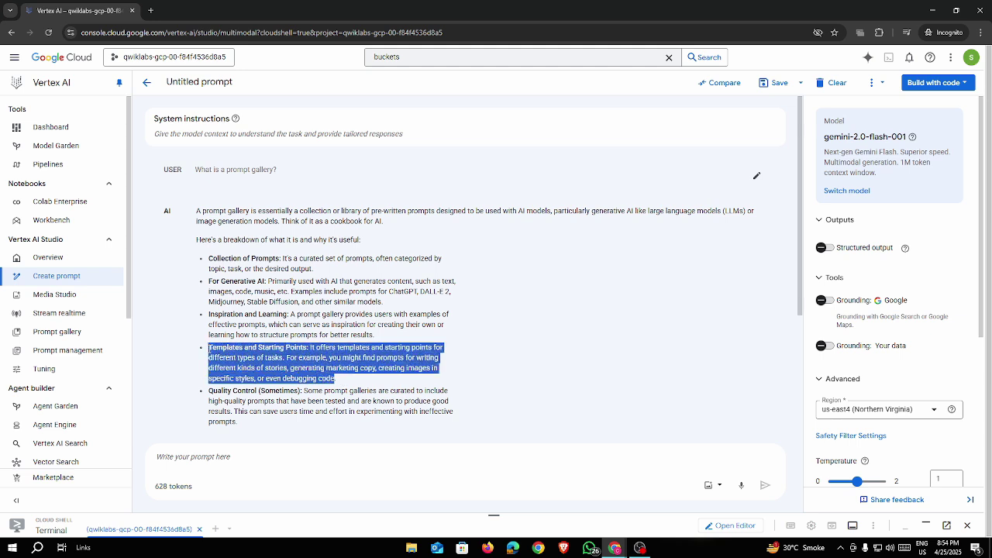
click(342, 381)
drag(326, 368, 374, 369)
drag(280, 379, 342, 384)
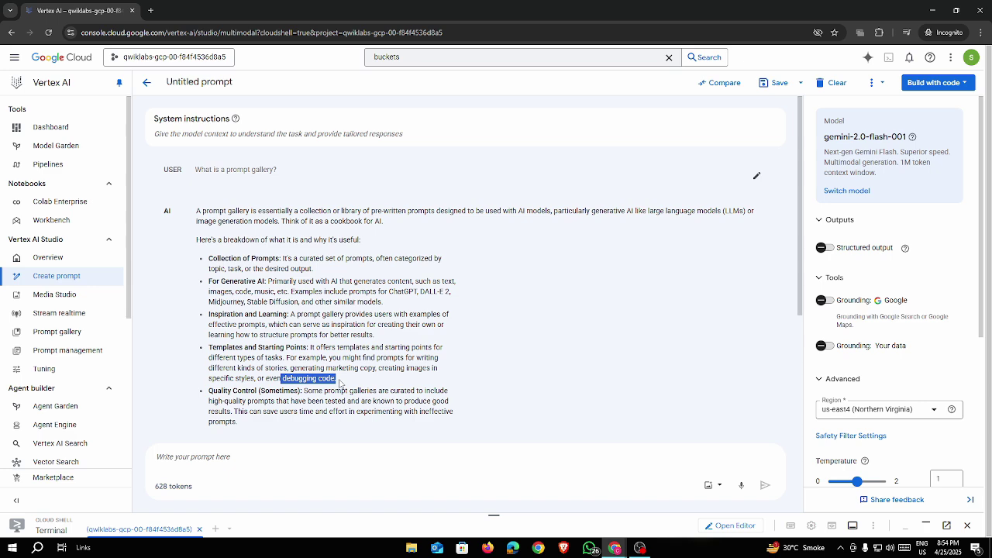
click(341, 384)
Read the answer's section on why prompt galleries are useful, down to Collaboration and Sharing
scroll(406, 350, down, 3)
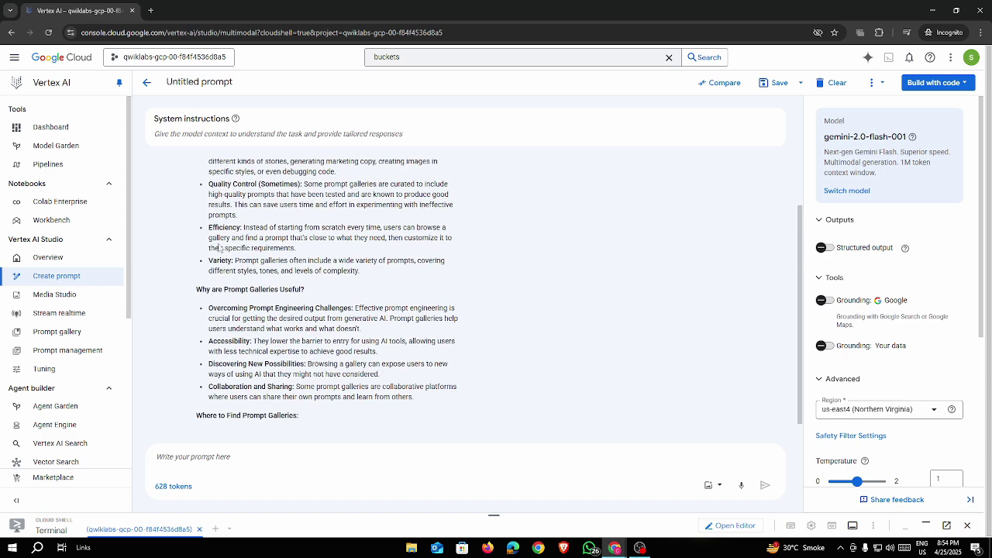
scroll(221, 248, up, 3)
scroll(248, 294, down, 3)
drag(188, 292, 324, 300)
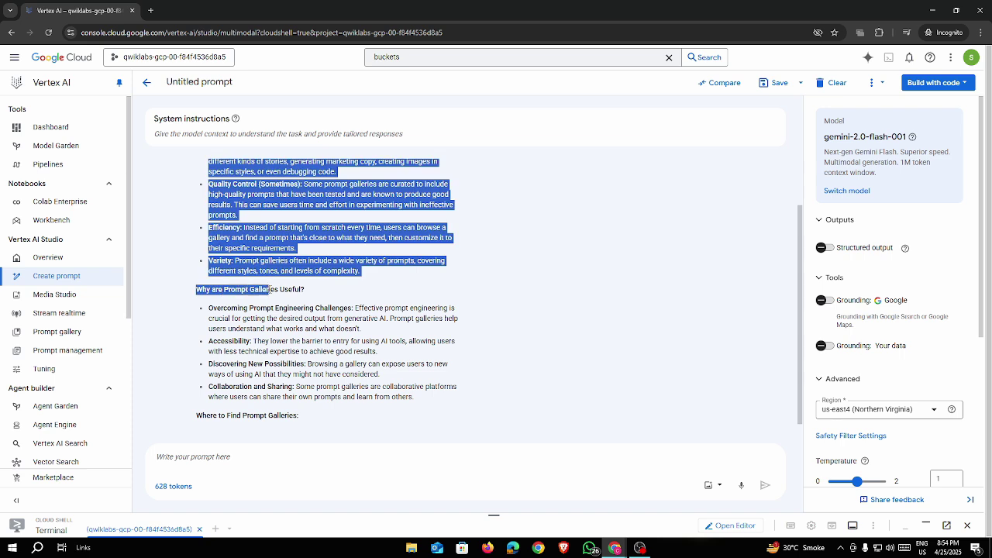
click(286, 307)
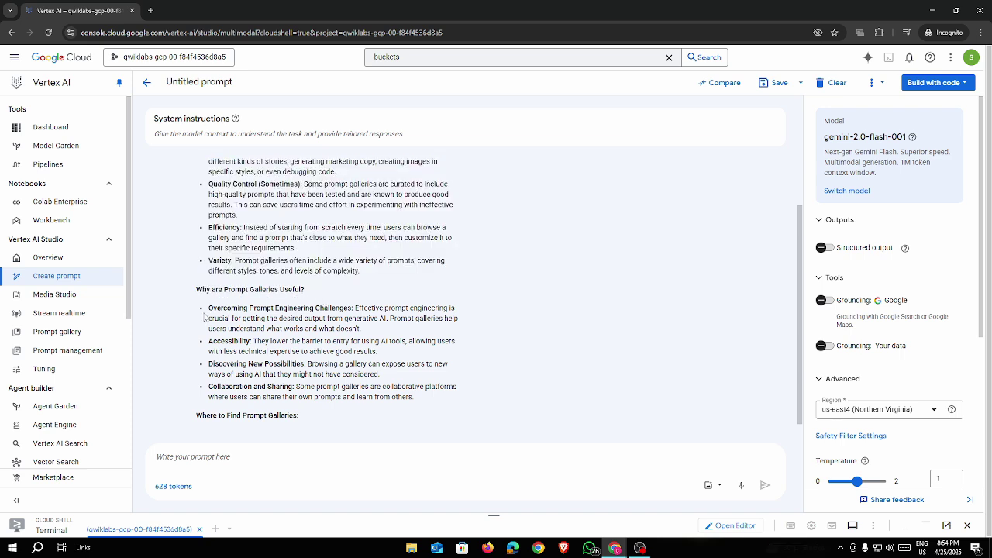
drag(208, 310, 356, 309)
click(356, 309)
drag(320, 389, 390, 383)
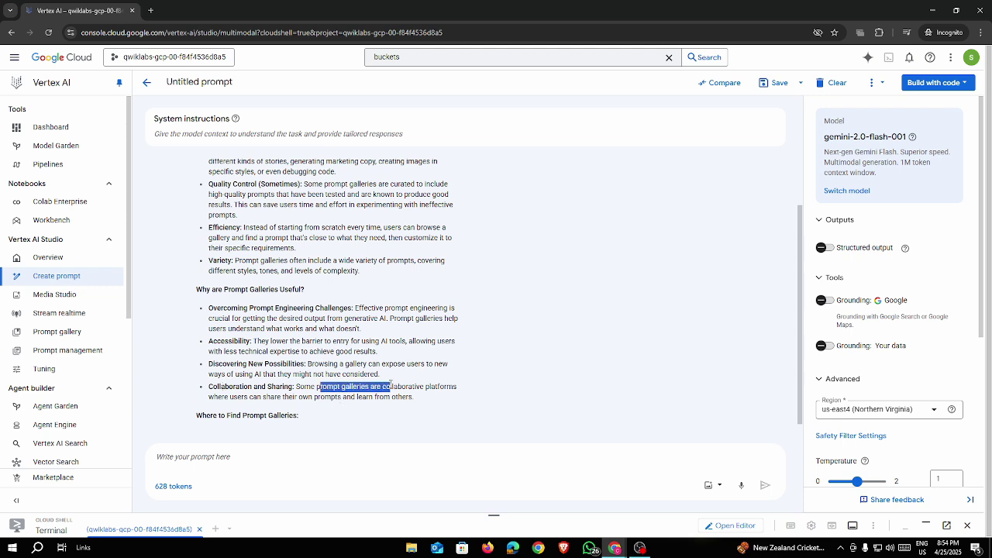
click(458, 400)
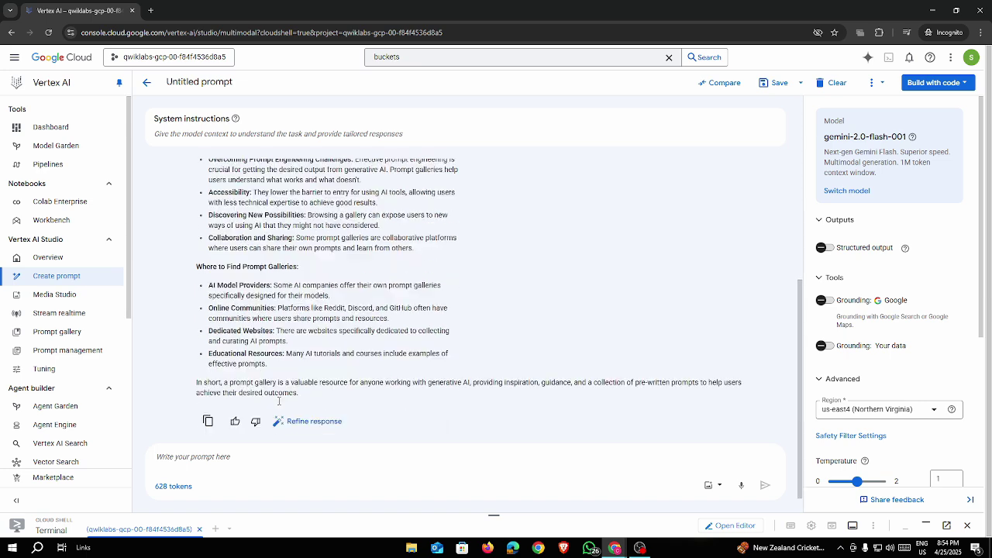
Read the answer's section on where to find prompt galleries, from AI Model Providers to Educational Resources
drag(199, 250, 307, 249)
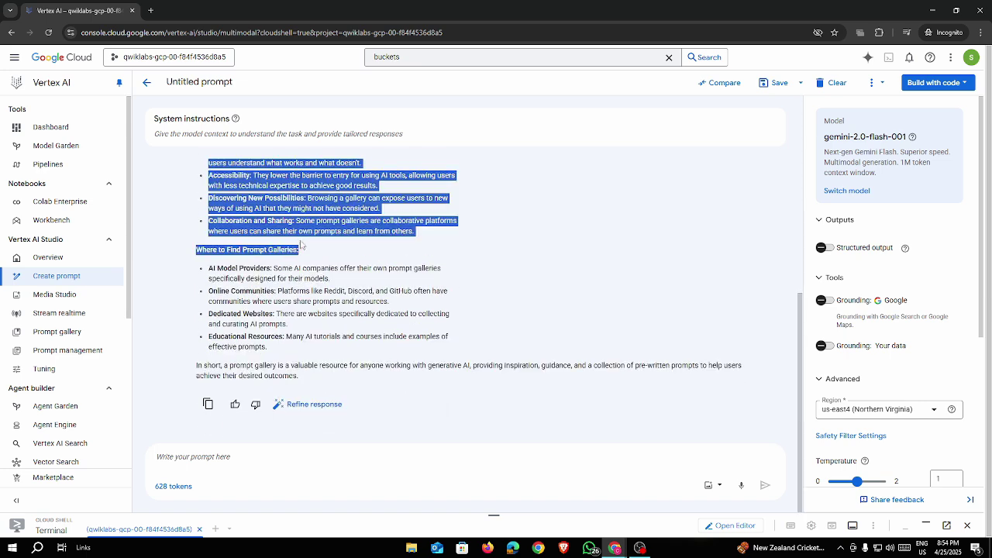
click(225, 275)
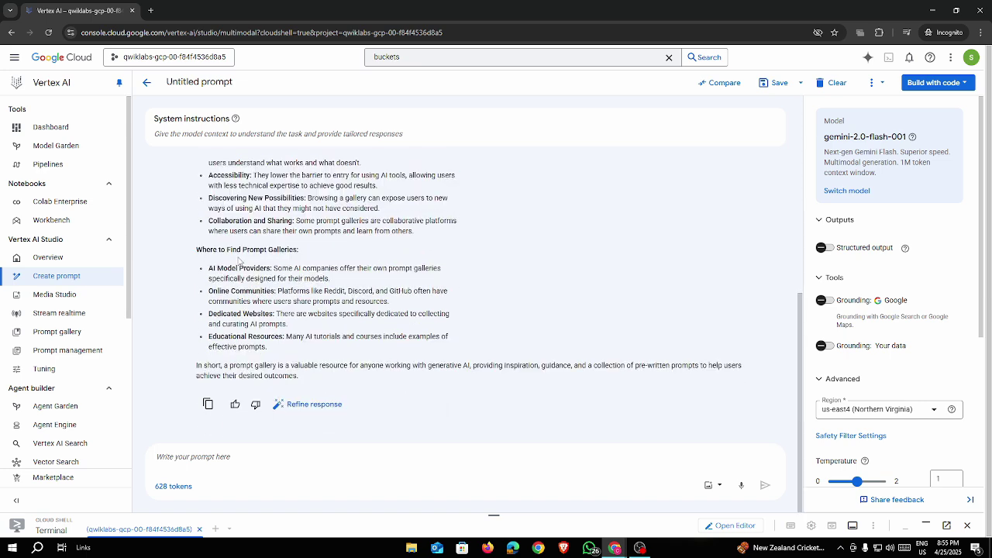
drag(209, 274, 271, 268)
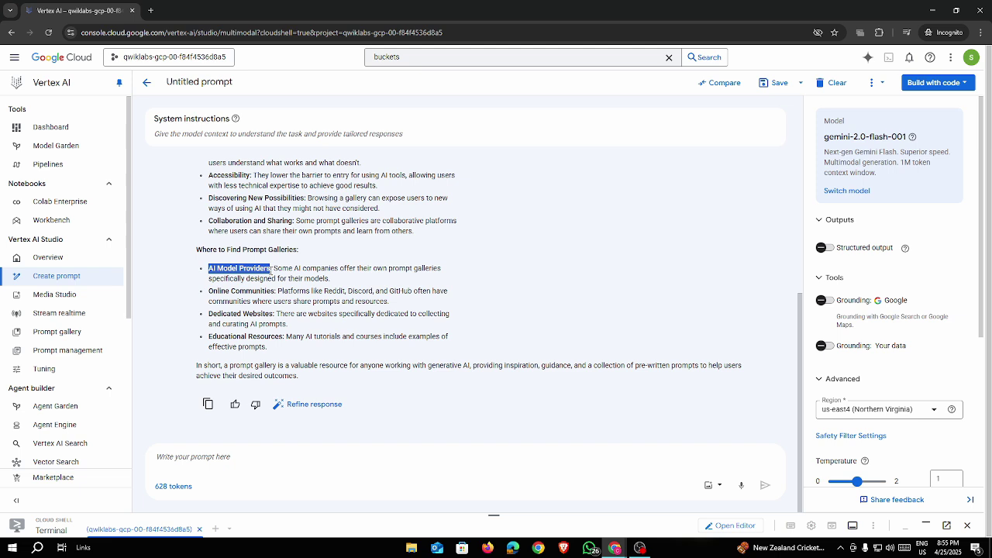
drag(271, 269, 462, 342)
click(461, 342)
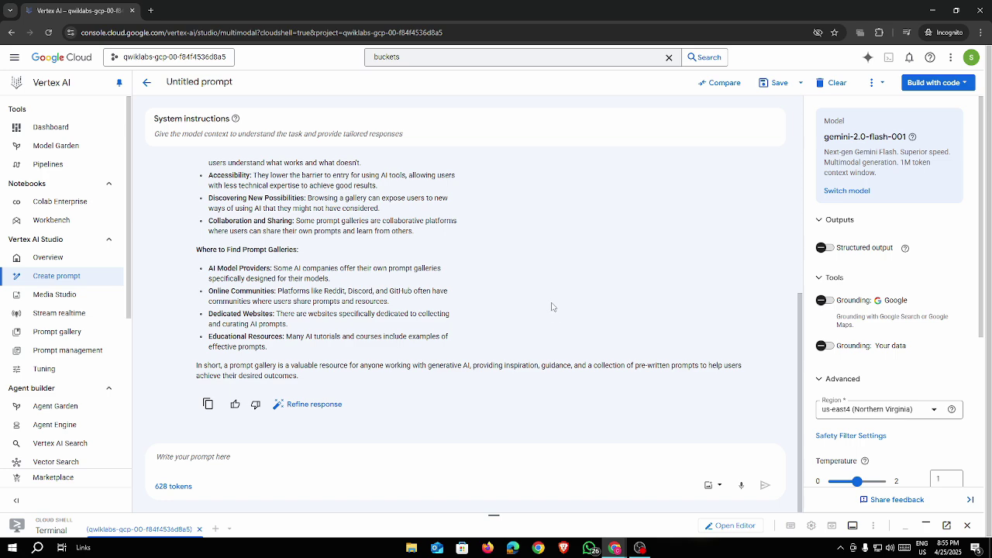
Switch to the lab instructions and read the exploratory exercises, especially the one on adjusting the Output Token limit
key(alt+Tab)
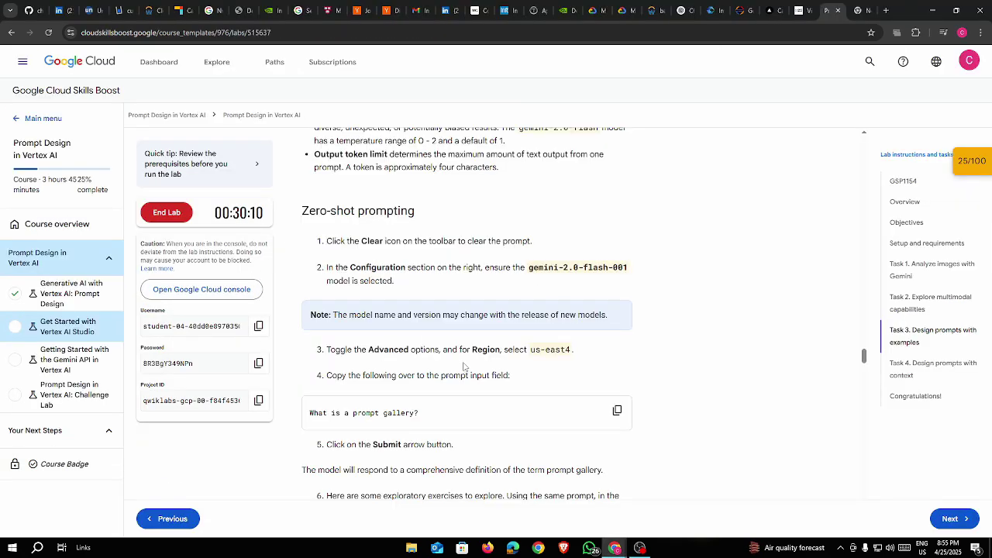
scroll(467, 368, down, 3)
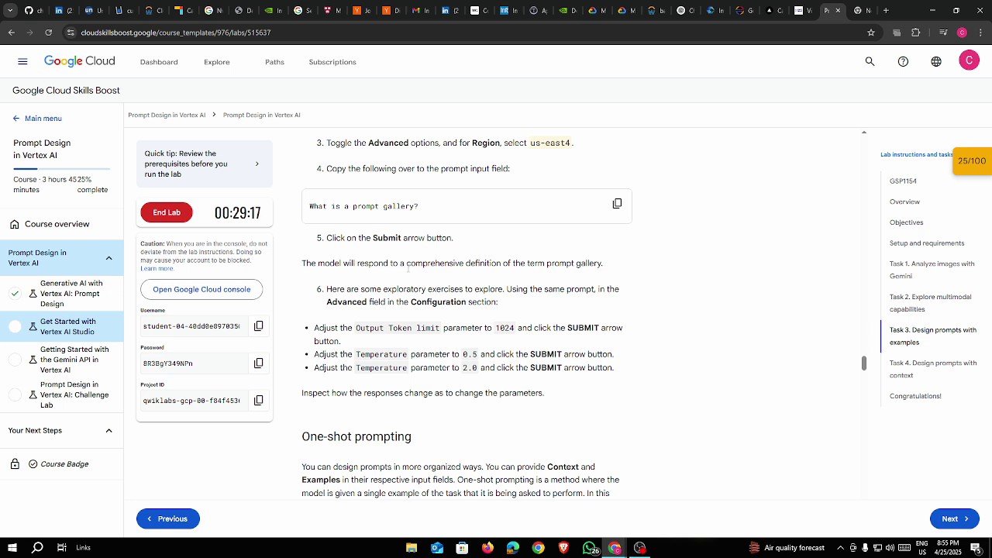
drag(326, 303, 502, 304)
click(500, 304)
drag(356, 328, 637, 335)
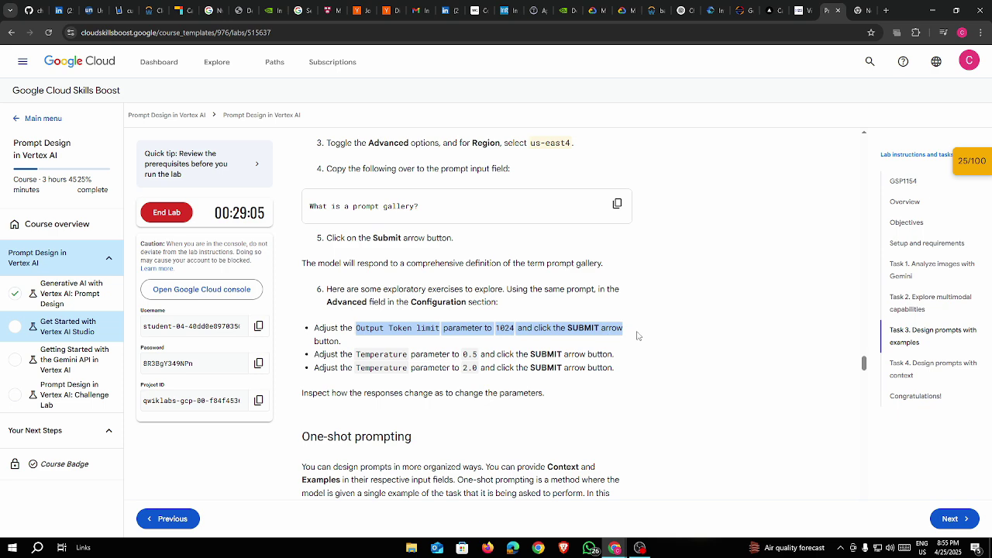
click(642, 335)
In Vertex AI Studio, enter the prompt "What is a prompt gallery?" again and locate the Output token limit among the advanced settings
key(alt+Tab)
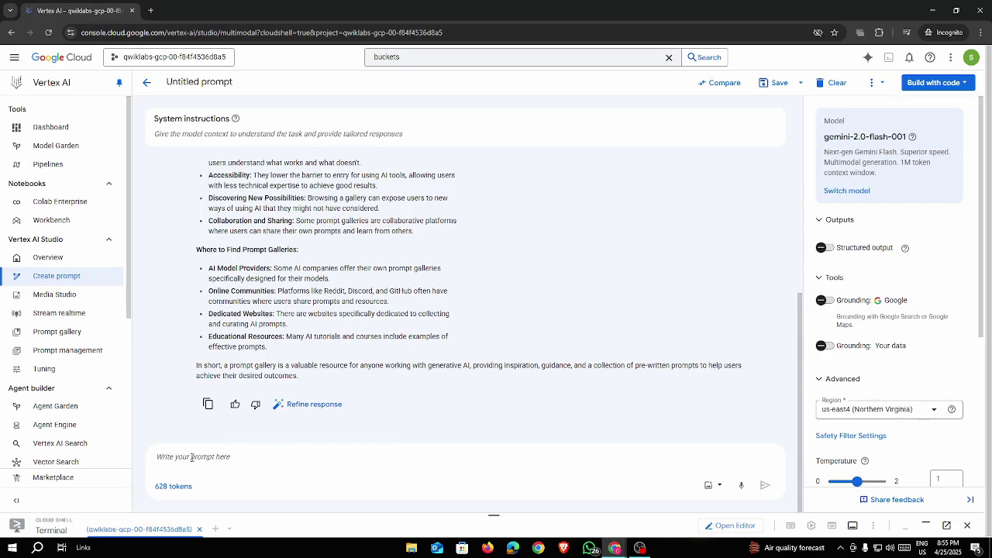
text(What is a prompt gallery?)
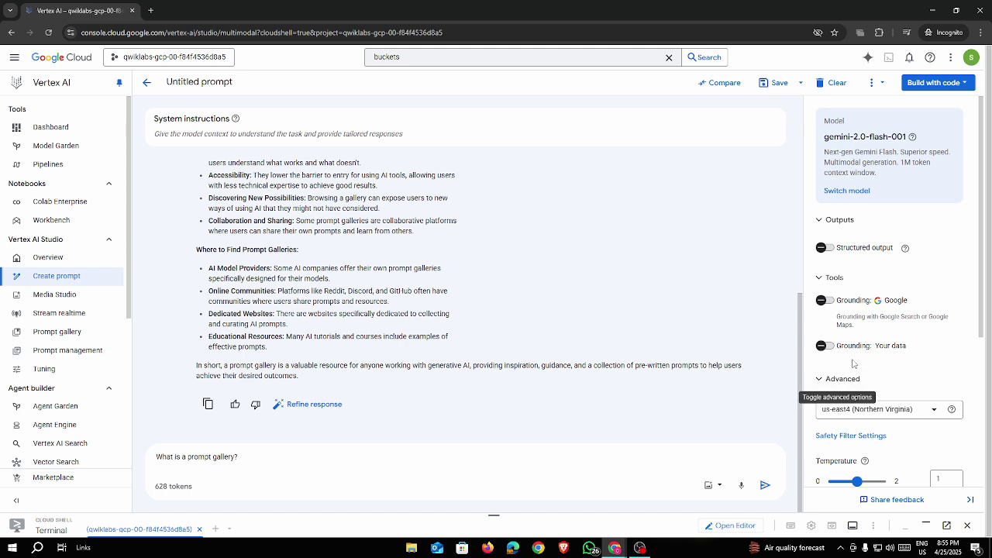
scroll(905, 341, down, 3)
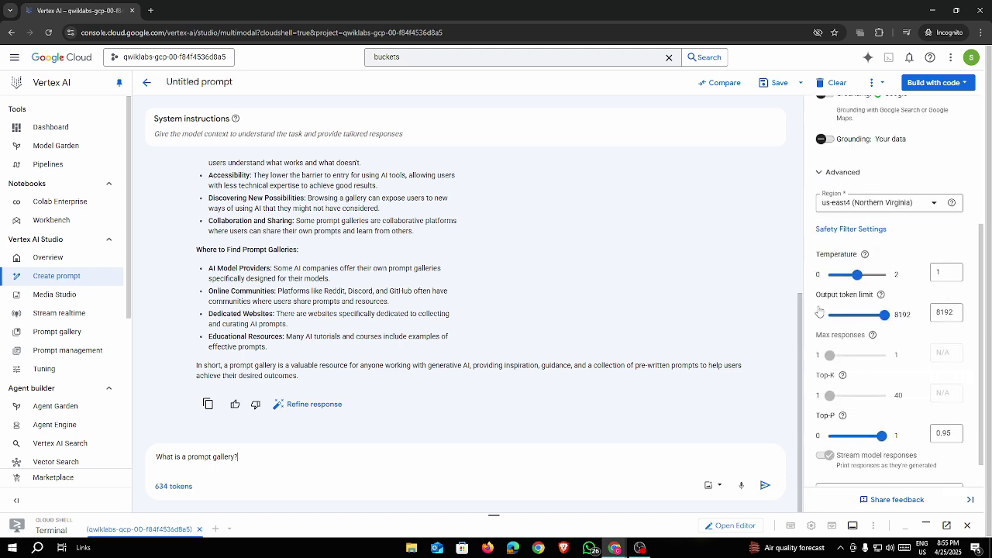
drag(823, 295, 879, 295)
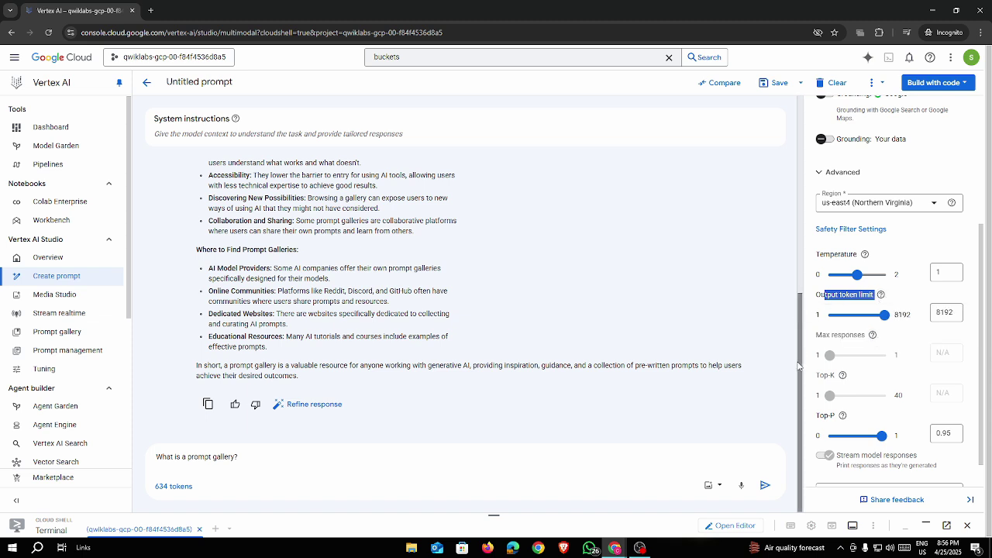
double_click(902, 315)
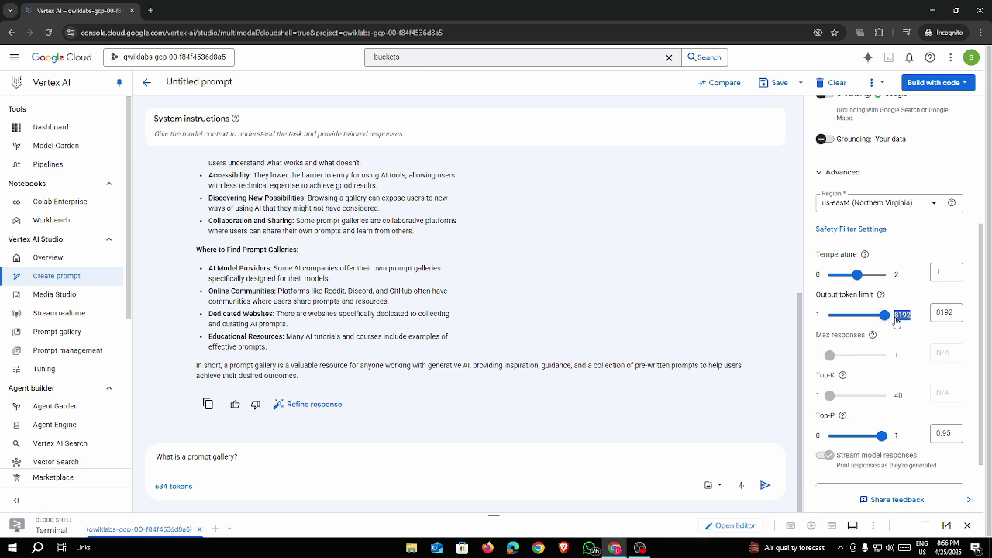
Review the extent of the earlier prompt gallery response from its closing summary back to its beginning
drag(298, 376, 194, 217)
scroll(221, 304, up, 3)
scroll(221, 303, up, 2)
click(259, 240)
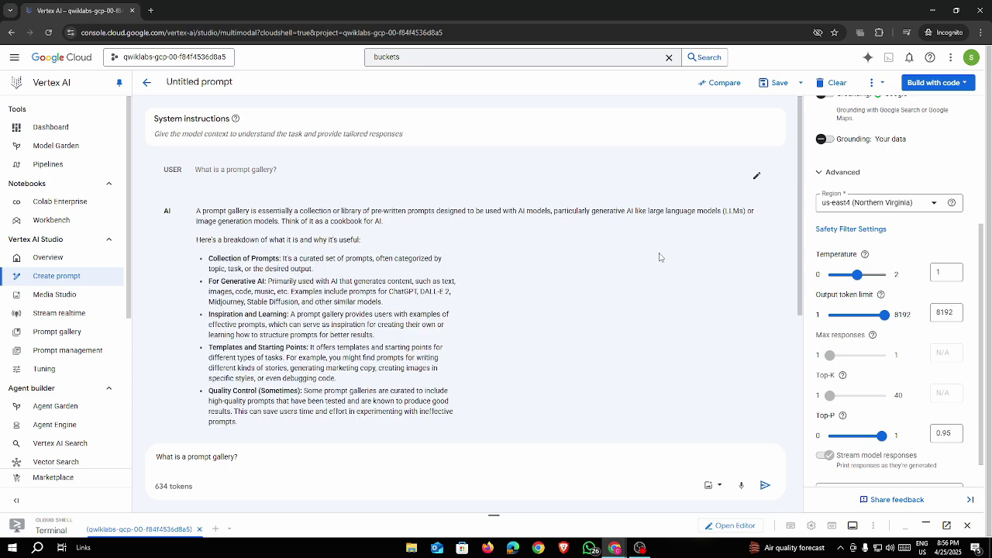
Set the Output token limit to 1024 and submit the prompt "What is a prompt gallery?"
scroll(659, 256, down, 5)
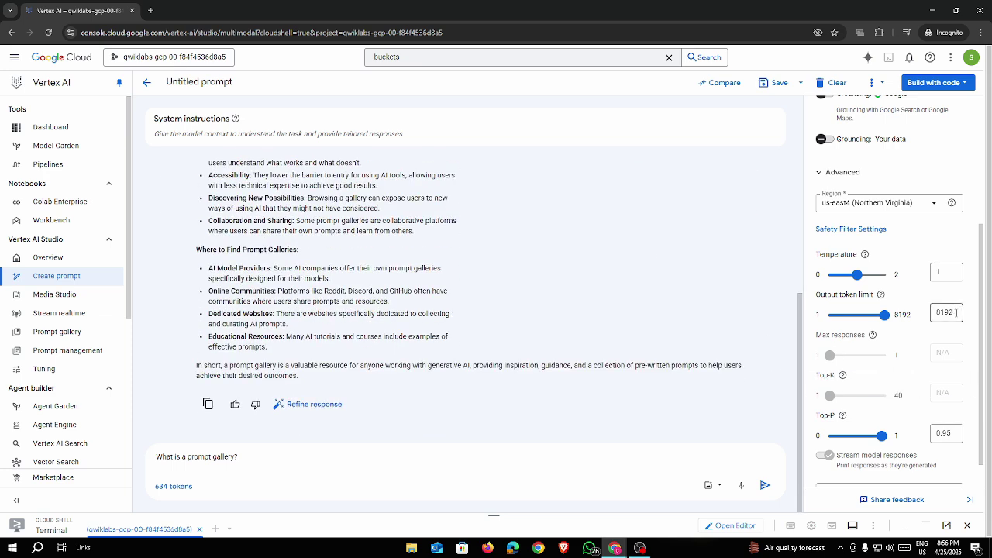
double_click(937, 313)
text(1024)
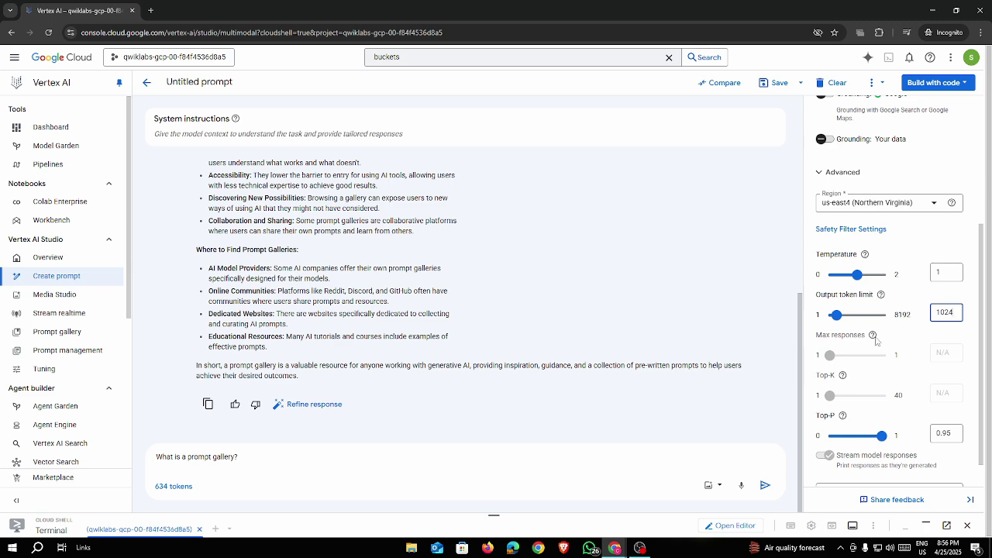
click(329, 456)
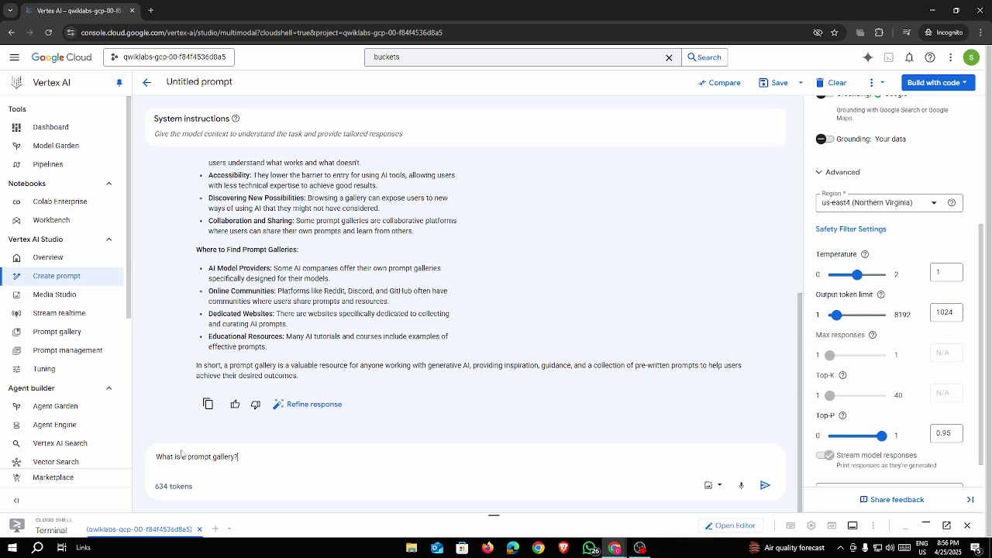
click(765, 485)
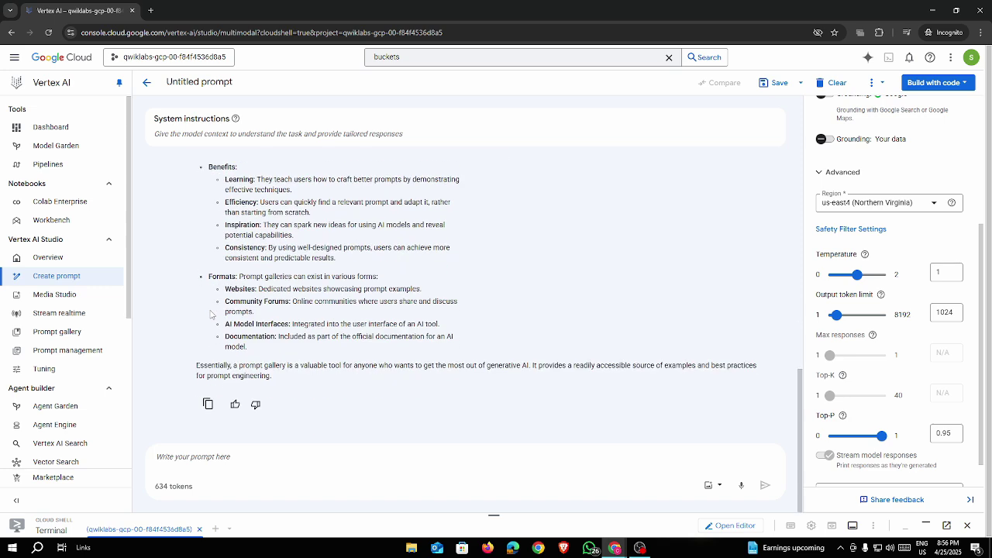
Read the new response from its opening definition through the Purpose, Content and Benefits points
scroll(265, 365, up, 3)
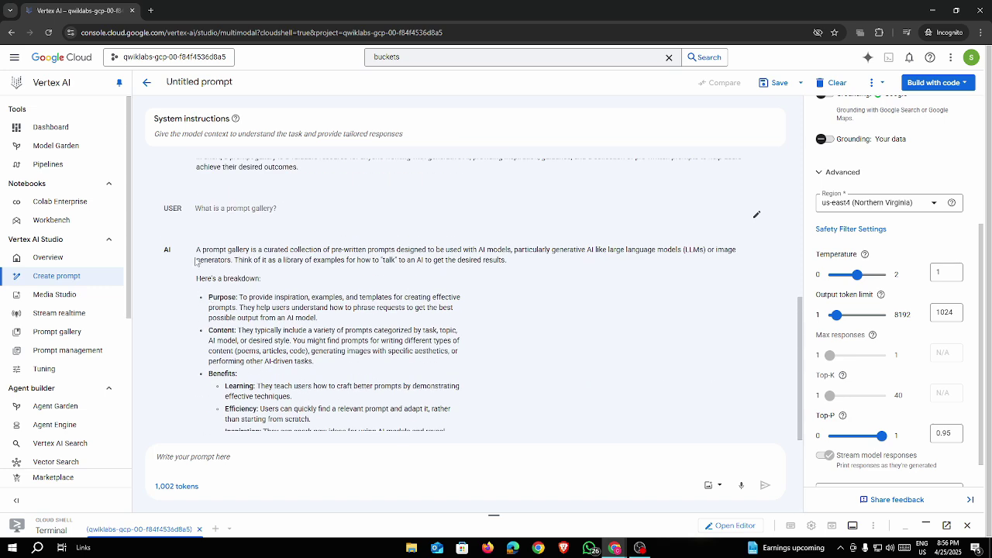
drag(209, 298, 234, 297)
drag(210, 330, 234, 330)
drag(204, 376, 268, 248)
scroll(260, 409, down, 3)
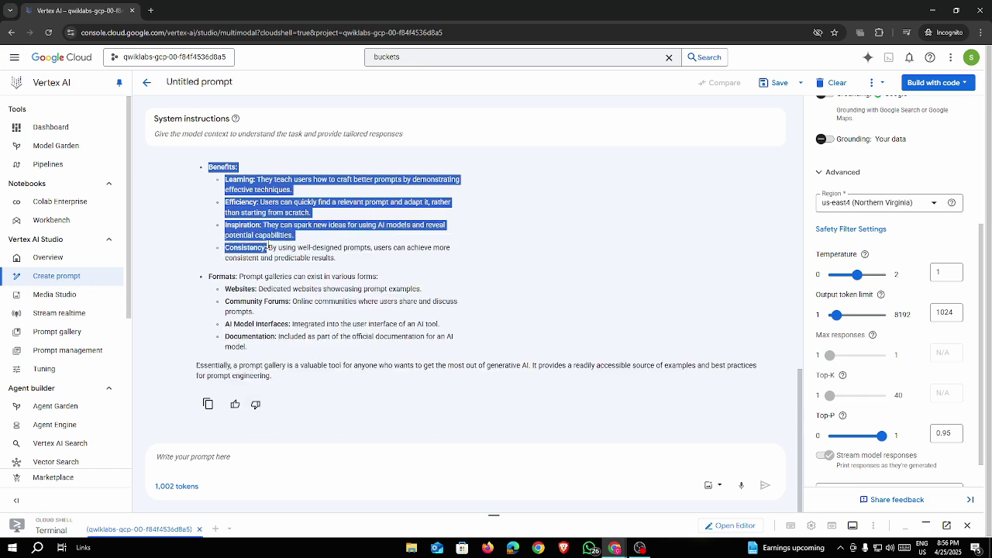
drag(337, 257, 255, 179)
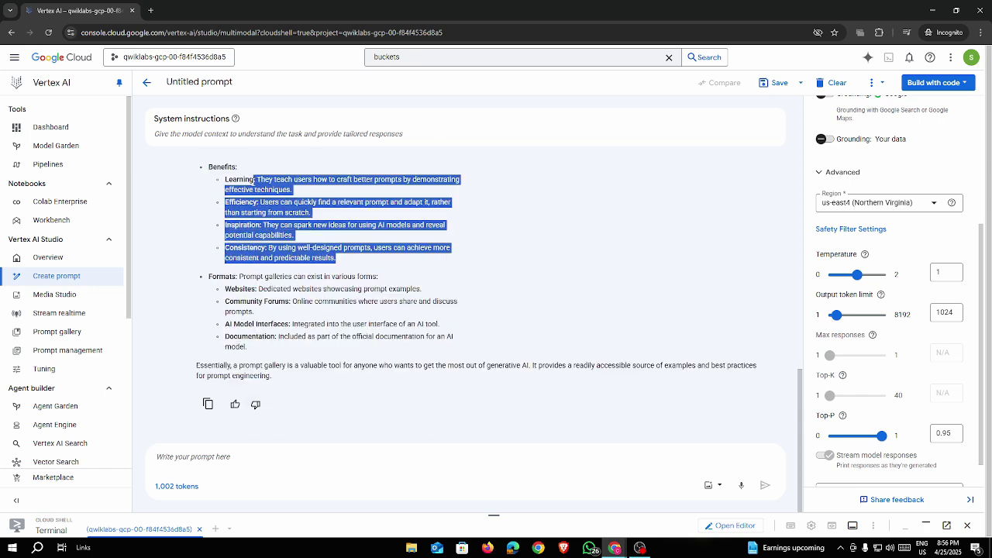
Compare the new response with the earlier, longer one, and read its Formats section and closing summary
scroll(367, 221, up, 10)
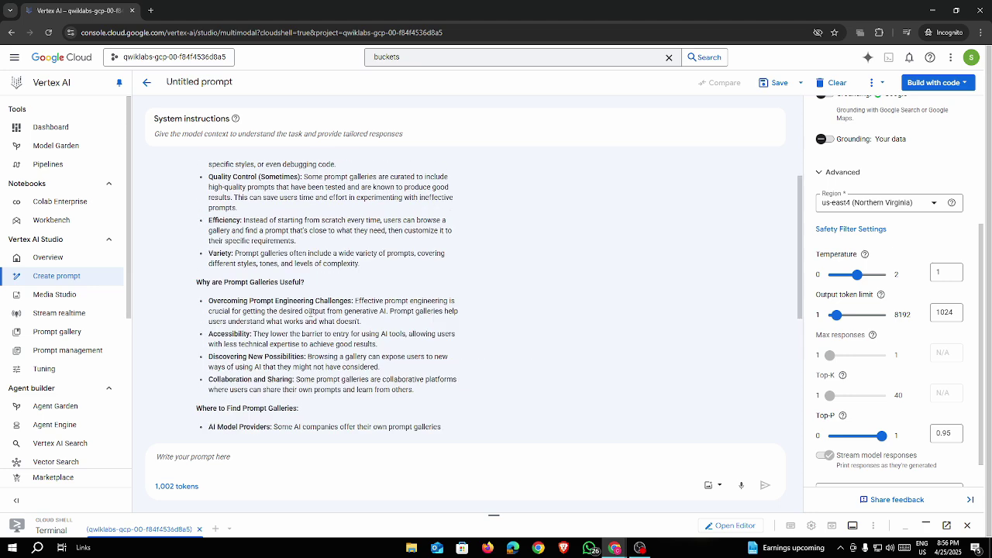
scroll(308, 309, up, 5)
scroll(307, 310, down, 3)
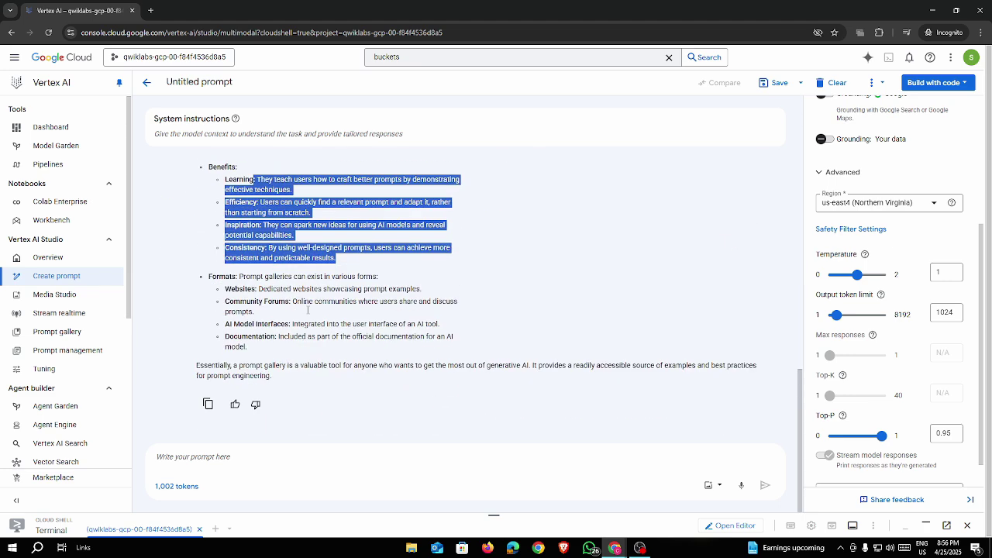
drag(210, 277, 277, 338)
click(421, 351)
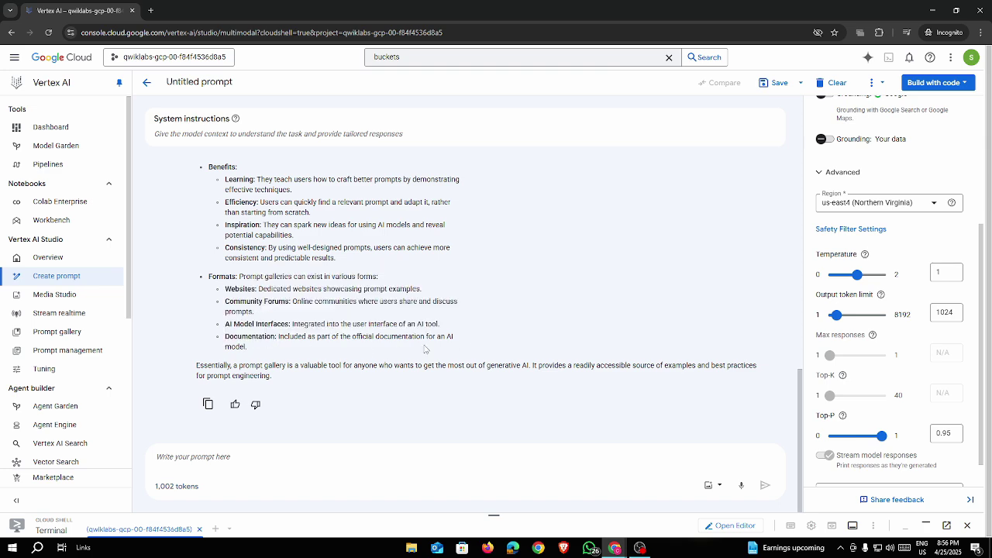
scroll(337, 297, up, 3)
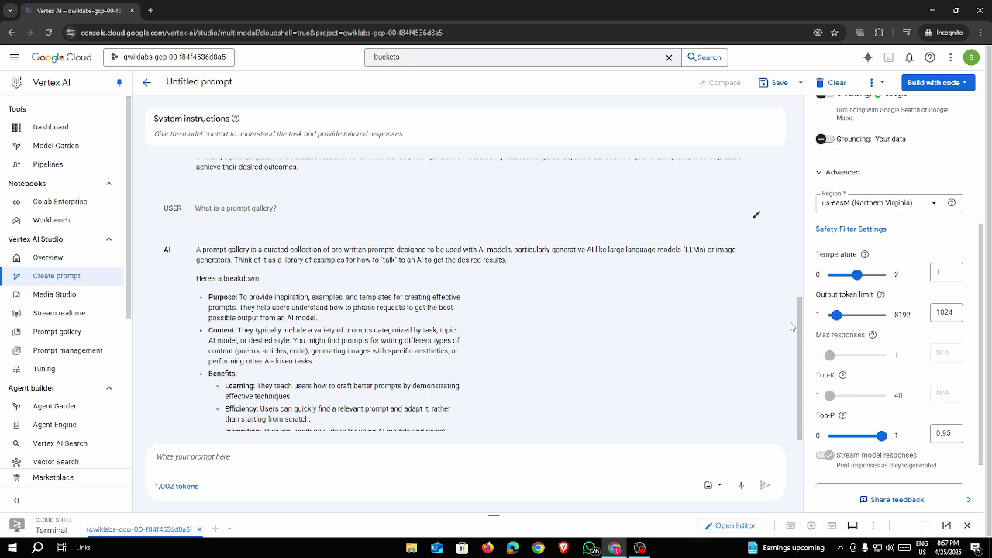
Switch to the lab instructions and read the two exploratory exercises on adjusting the Temperature parameter
key(alt+Tab)
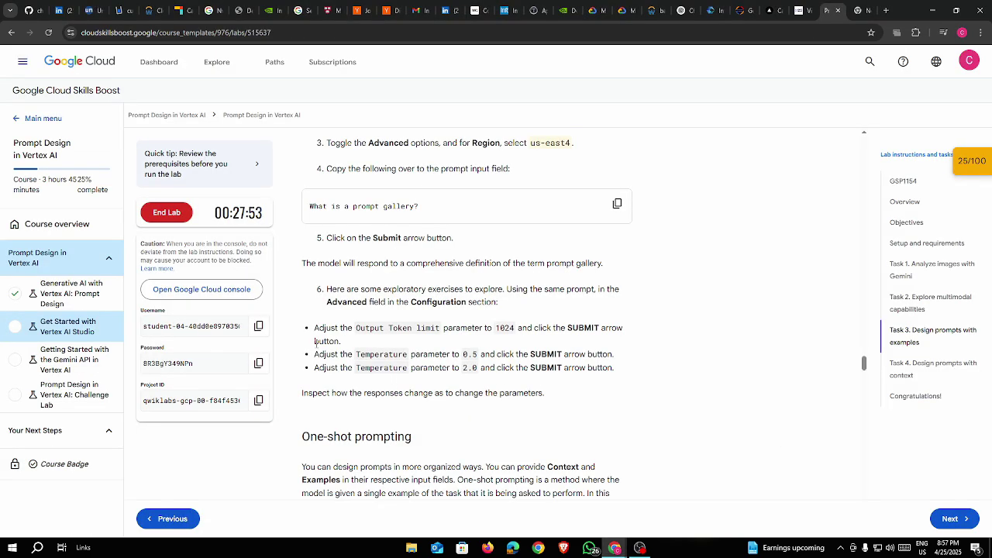
mouse_move(318, 357)
mouse_down()
mouse_move(609, 354)
mouse_move(377, 368)
mouse_move(626, 374)
mouse_move(315, 368)
mouse_move(314, 355)
mouse_up()
click(613, 359)
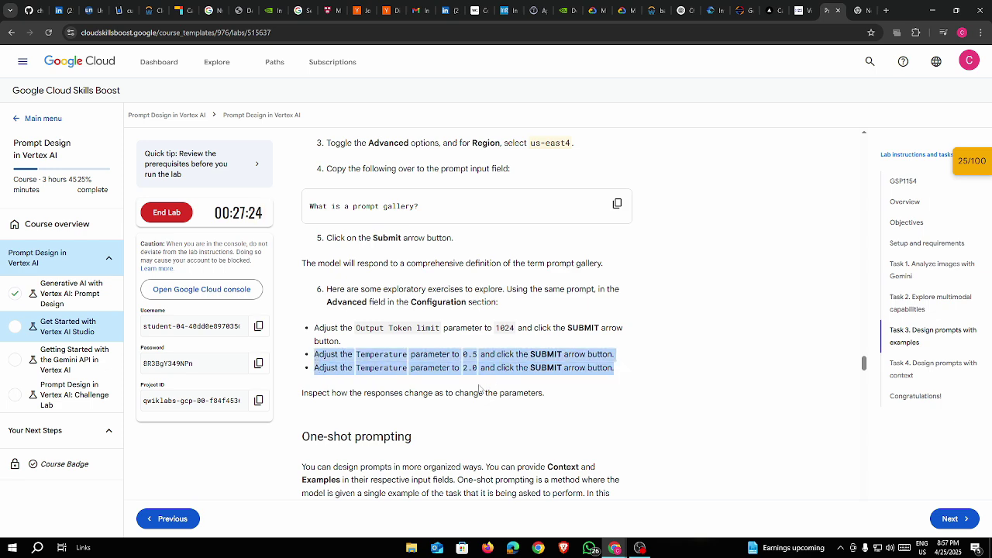
Return to Vertex AI Studio, set the Temperature to 0.5 and submit the prompt "What is a prompt gallery?" again
key(alt+Tab)
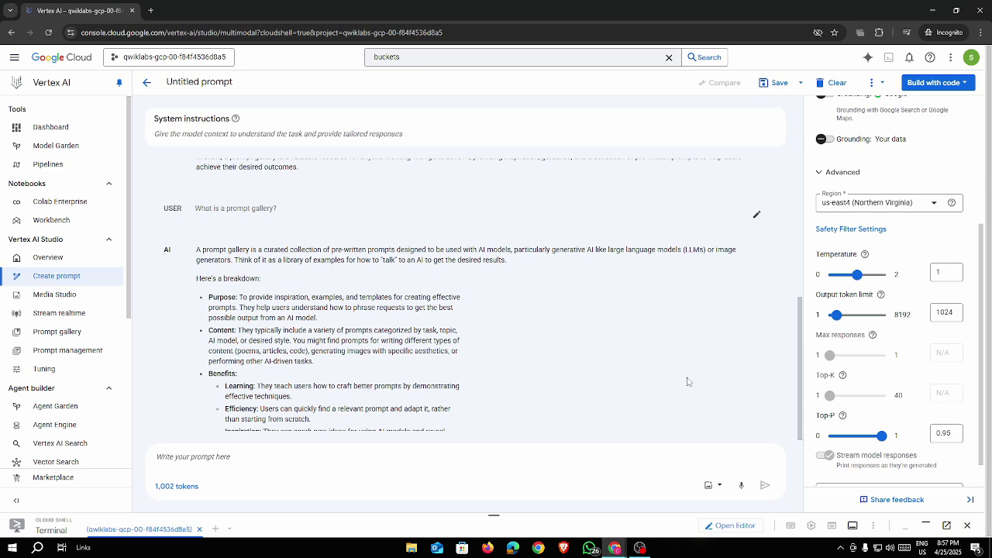
scroll(688, 381, down, 5)
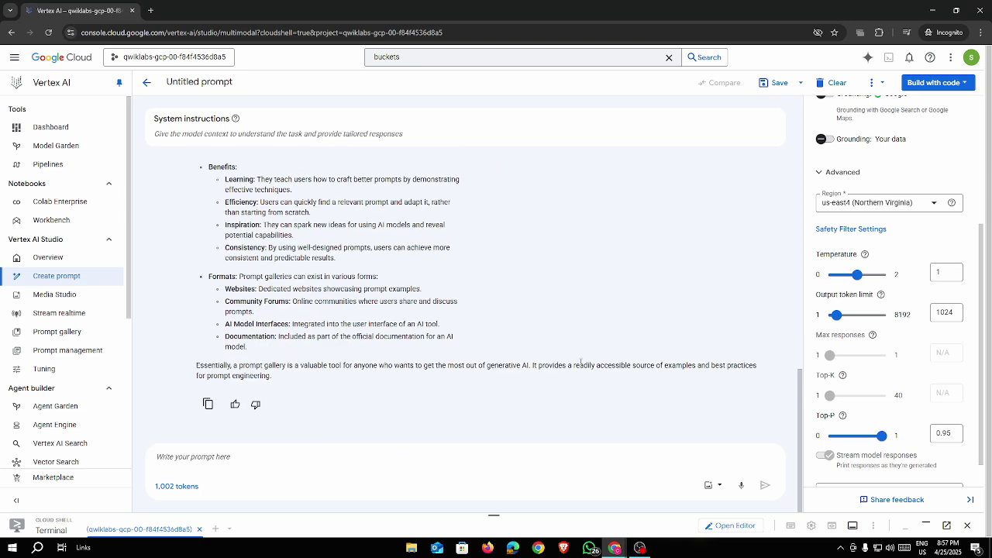
click(938, 275)
text(0.5)
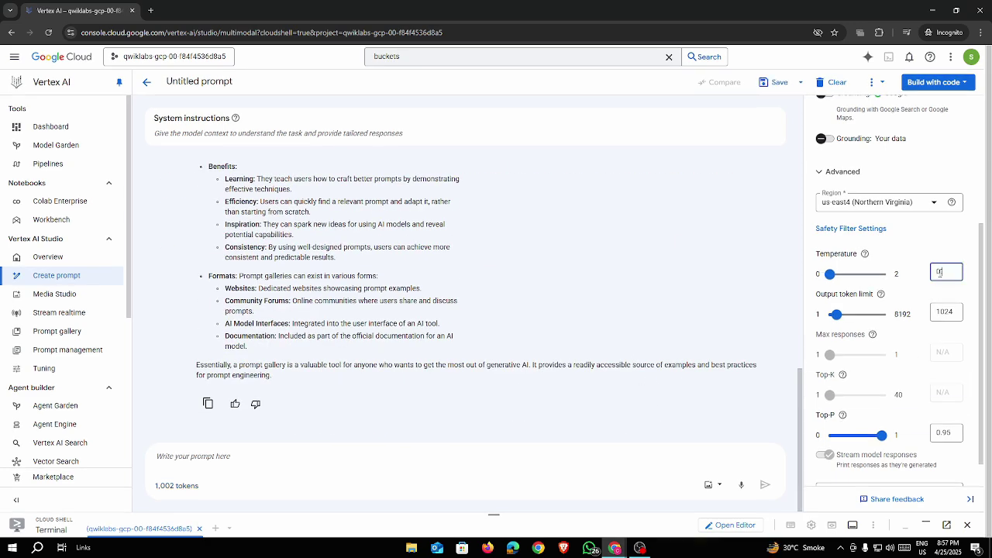
click(308, 456)
text(What is a prompt gallery?)
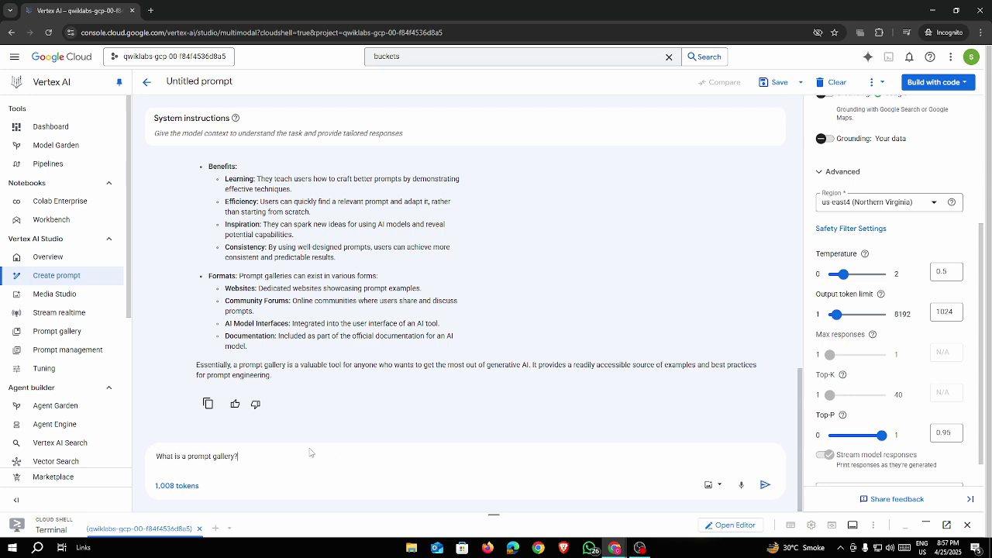
key(Return)
Switch to the lab instructions and look ahead from One-shot prompting to the "Create prompts with text" progress check
key(alt+Tab)
scroll(673, 341, down, 3)
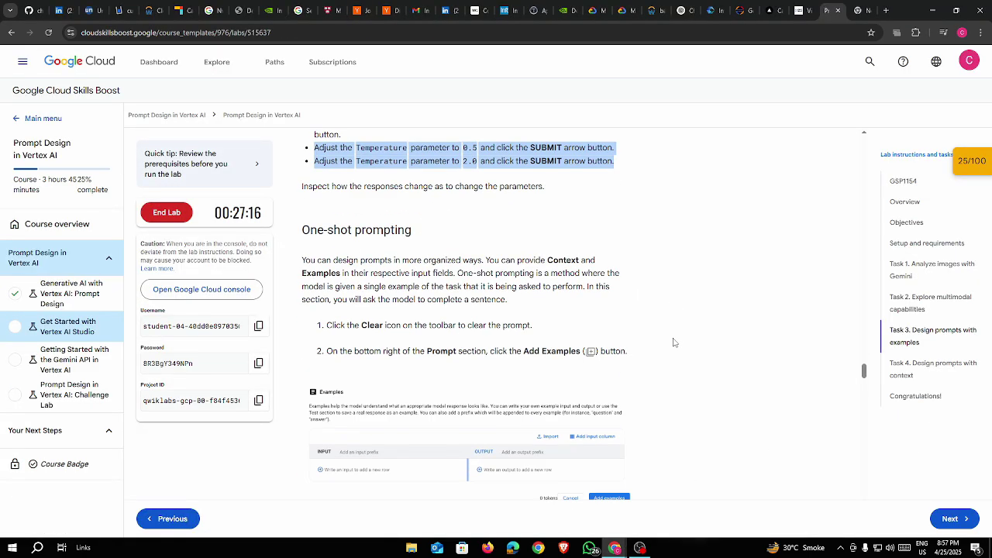
scroll(674, 341, down, 10)
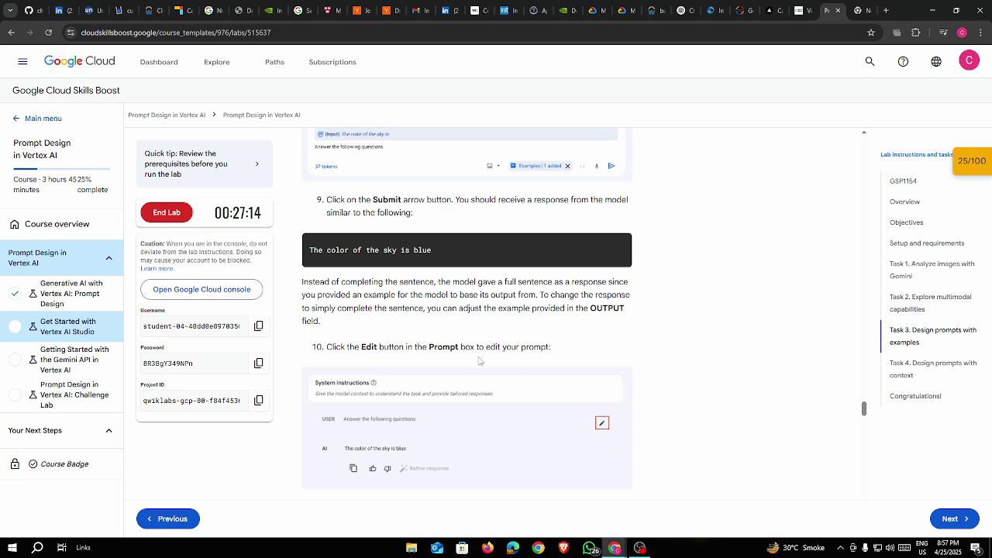
scroll(479, 361, down, 10)
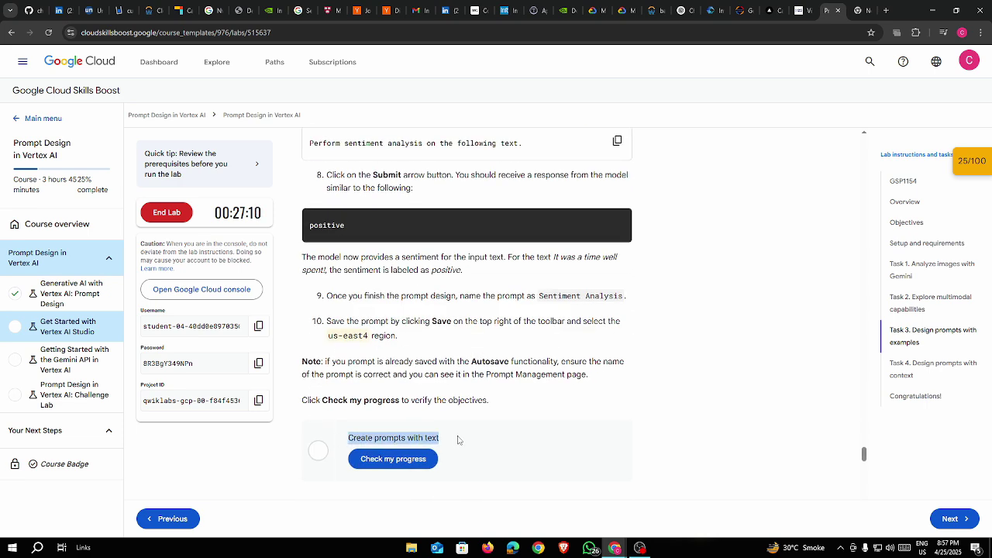
Return to Vertex AI Studio and review the whole response generated with Temperature 0.5, from its definition to its closing summary
key(alt+Tab)
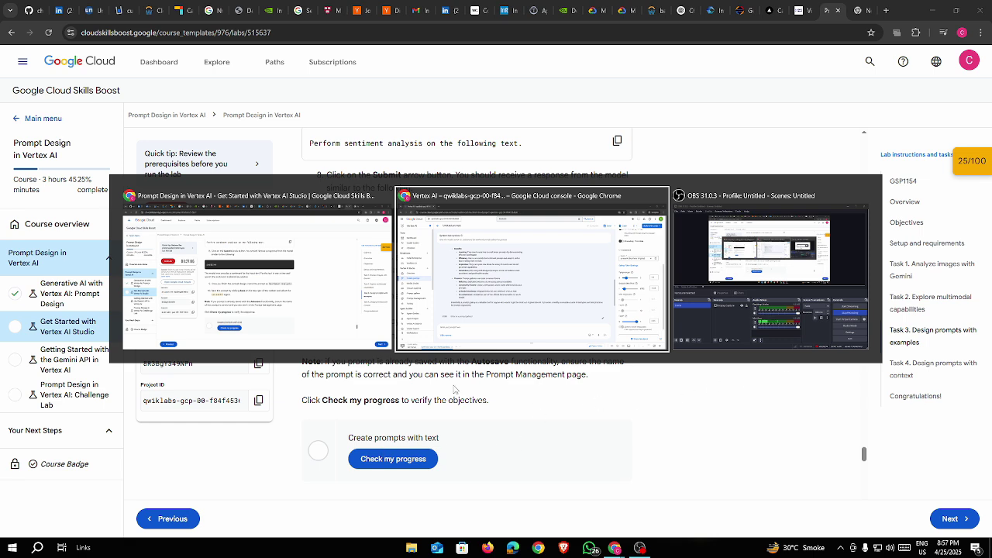
key(alt+Tab)
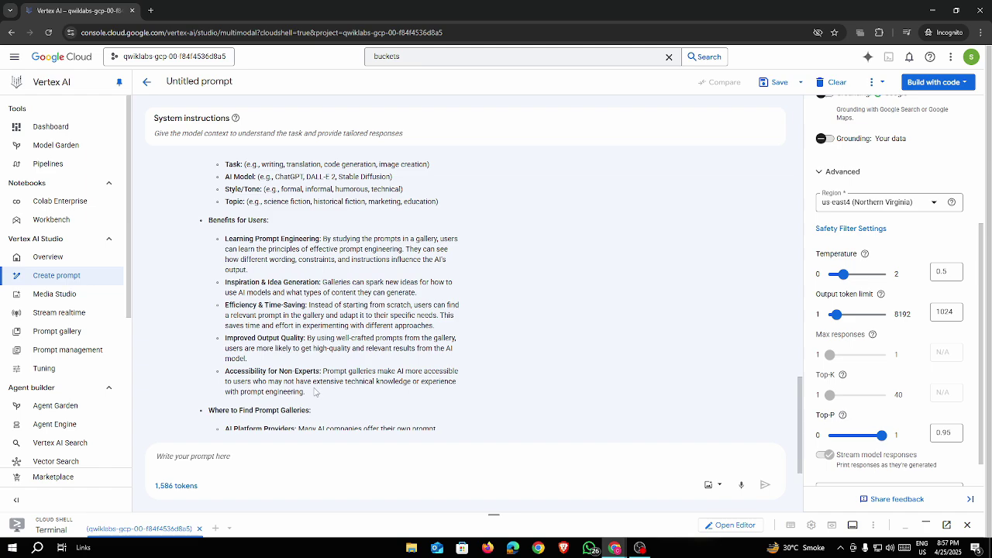
scroll(314, 391, up, 10)
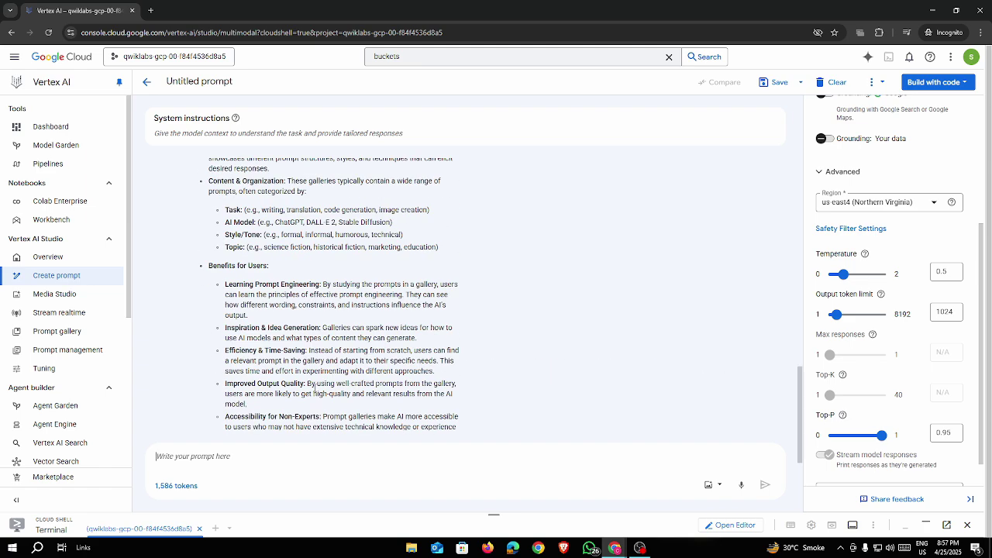
scroll(314, 387, down, 10)
scroll(314, 387, up, 11)
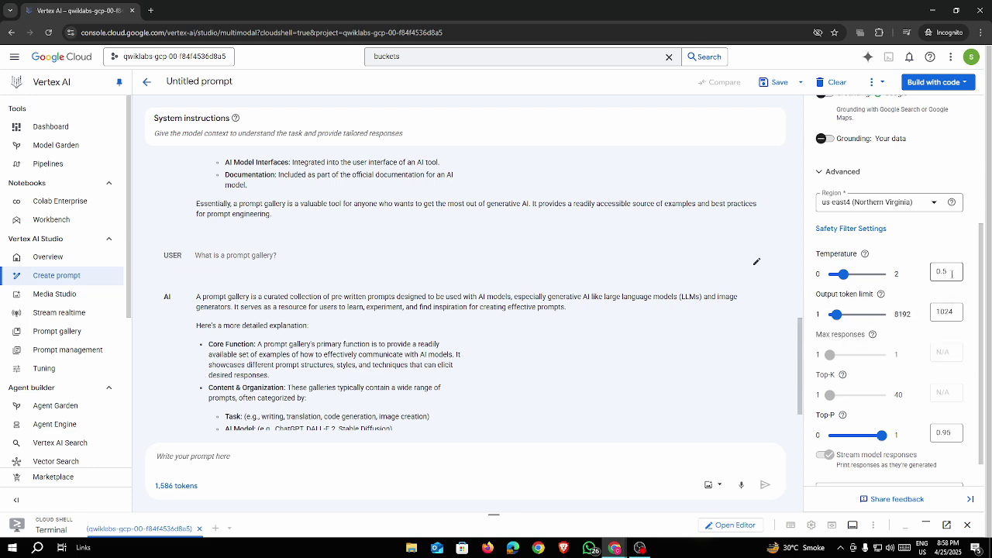
scroll(333, 310, down, 7)
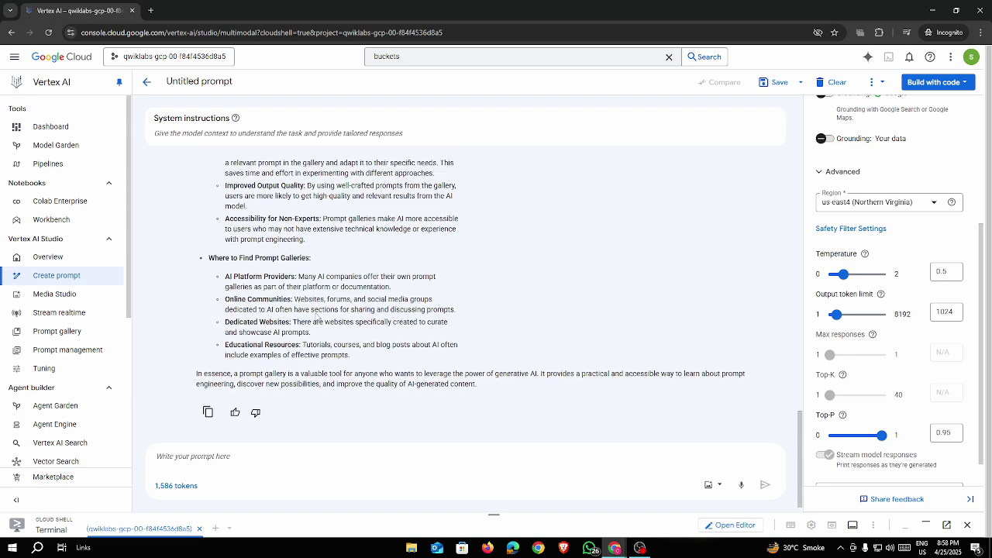
scroll(316, 313, up, 3)
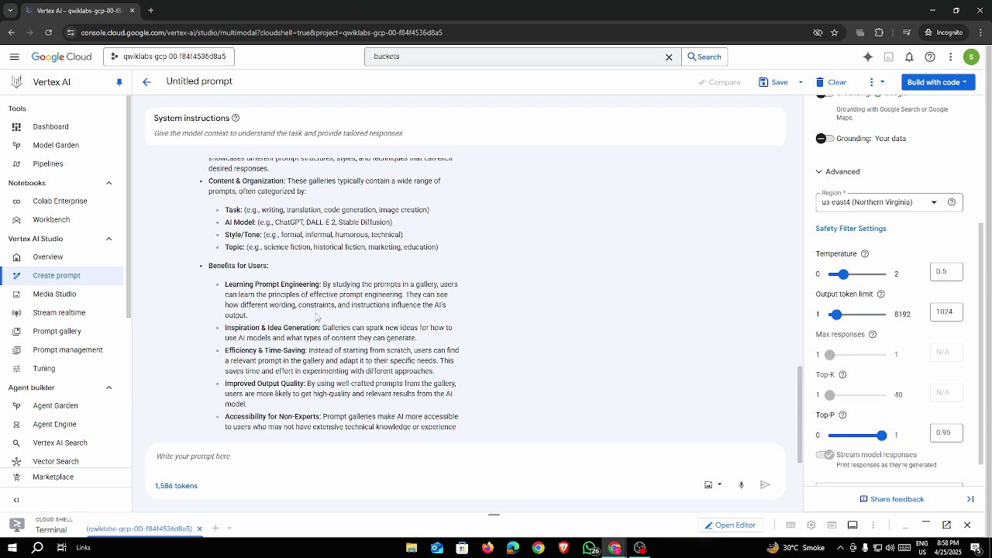
scroll(316, 316, up, 3)
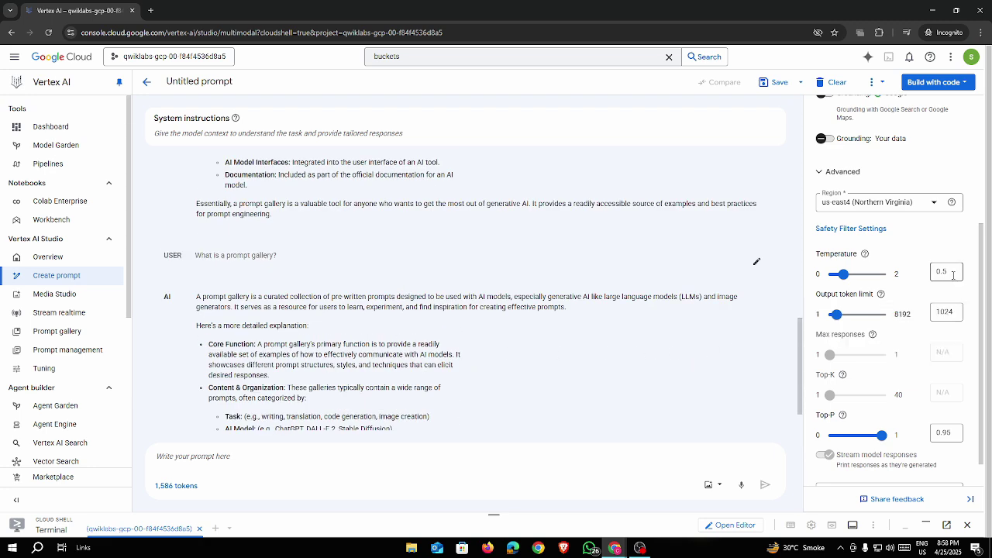
Set the Temperature to 2 and check that value against the exploratory exercises in Task 3 of the lab instructions
drag(953, 272, 923, 277)
text(2)
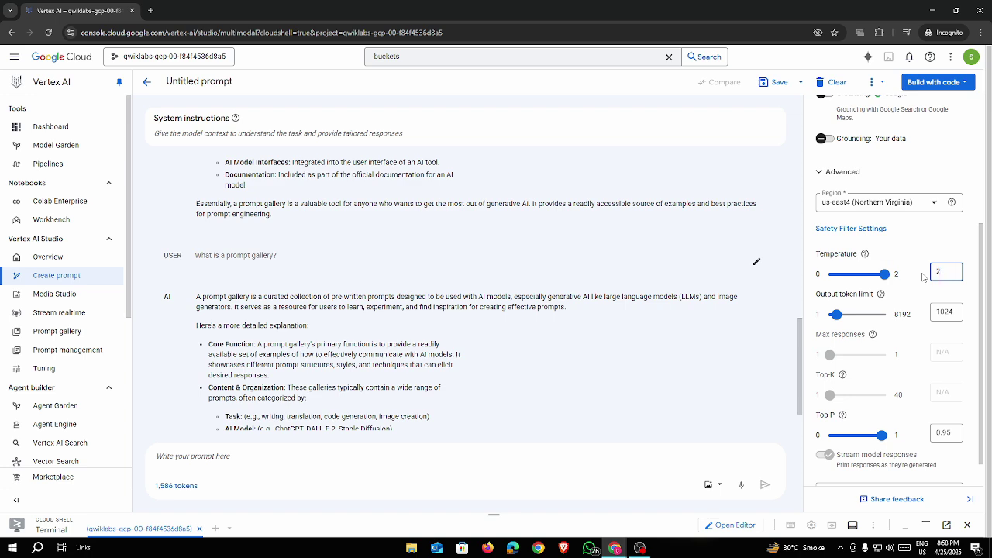
key(alt+Tab)
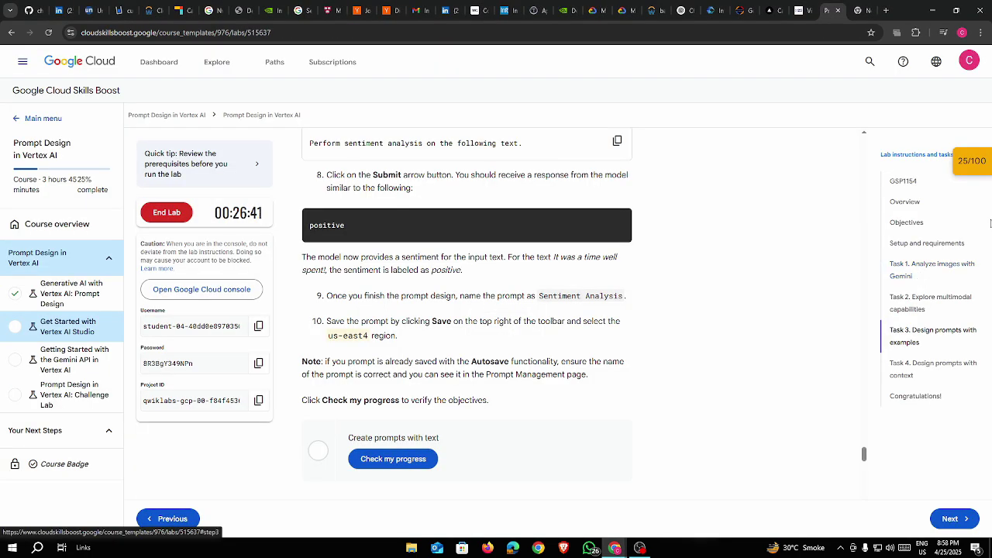
scroll(707, 303, down, 5)
click(918, 333)
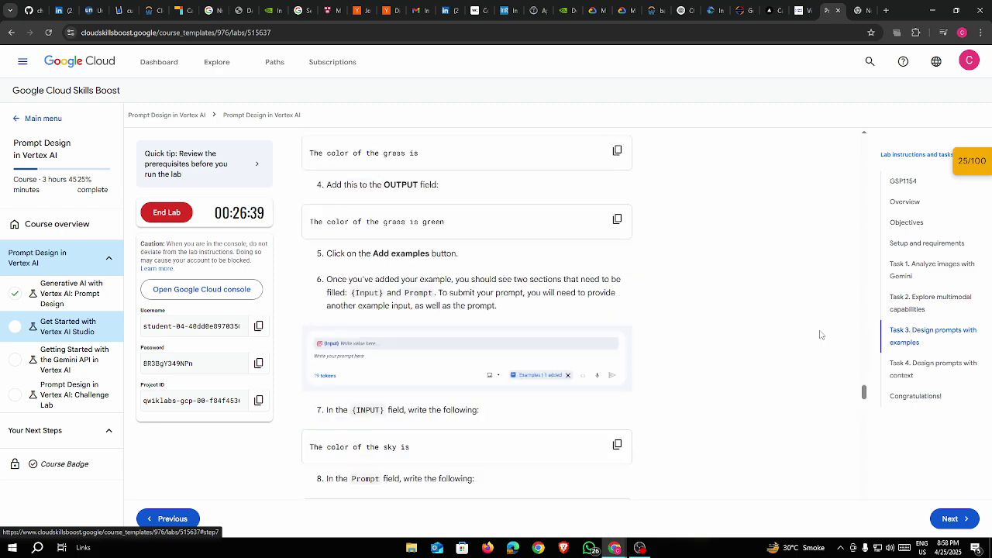
scroll(451, 330, down, 10)
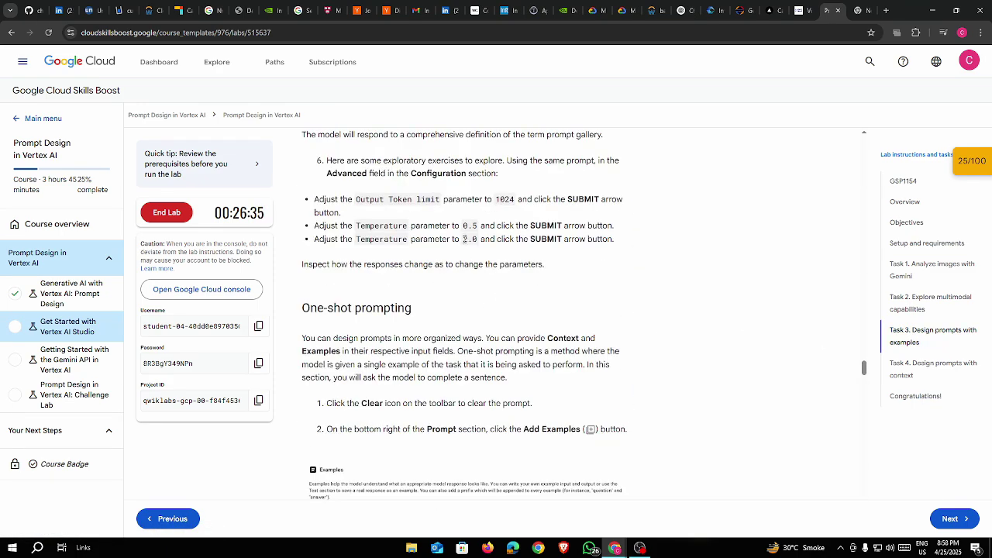
Back in Vertex AI Studio, submit "What is a prompt gallery?" once more and review the new response from its summary to its beginning
key(alt+Tab)
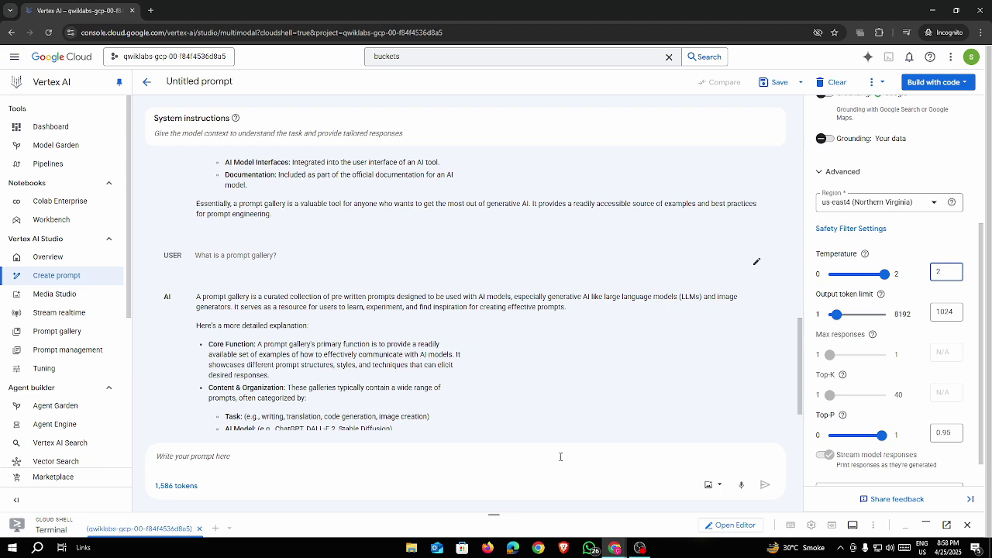
click(403, 452)
text(What is a prompt gallery?)
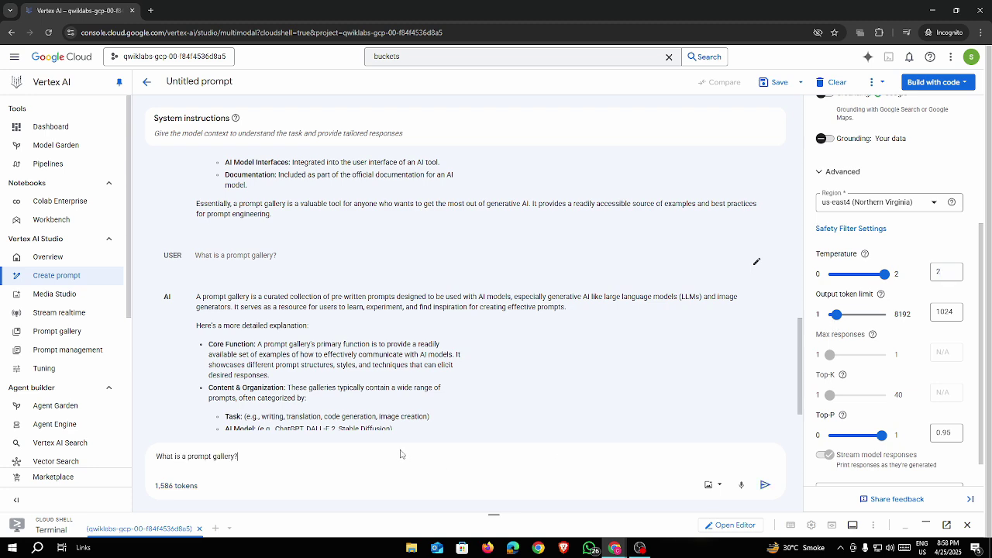
key(Return)
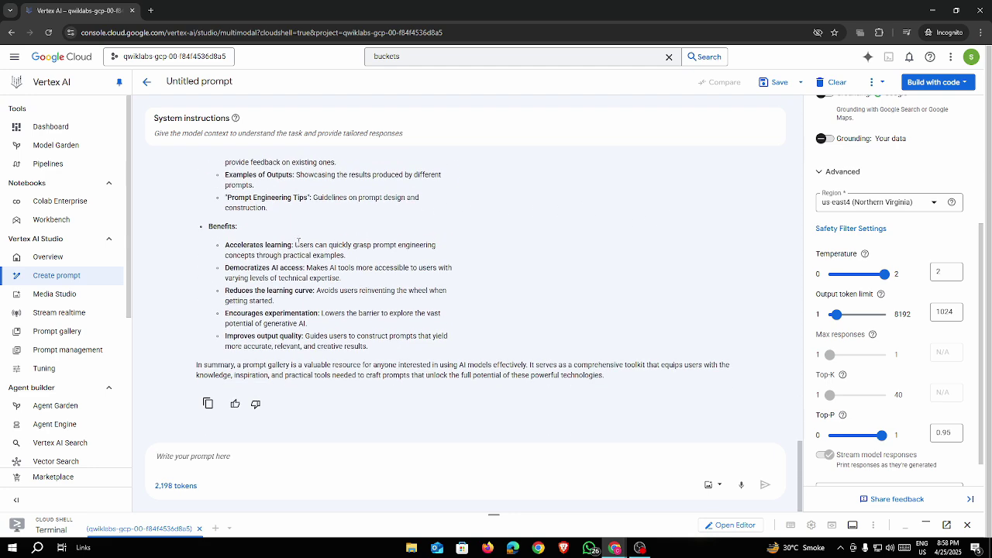
scroll(295, 236, up, 5)
scroll(245, 221, up, 5)
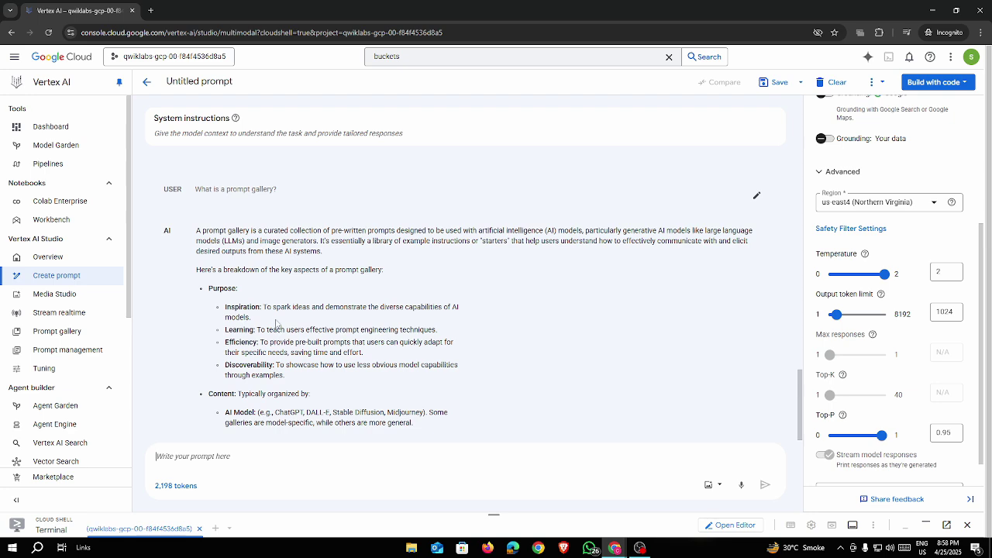
Review the response generated with Temperature 2 against the earlier ones, down to its closing summary
scroll(276, 320, down, 10)
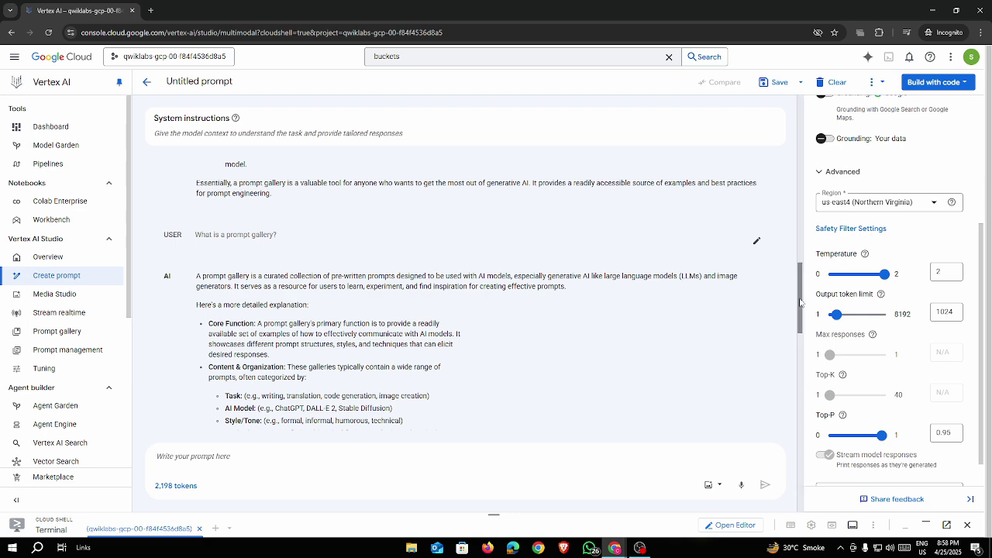
drag(800, 298, 802, 486)
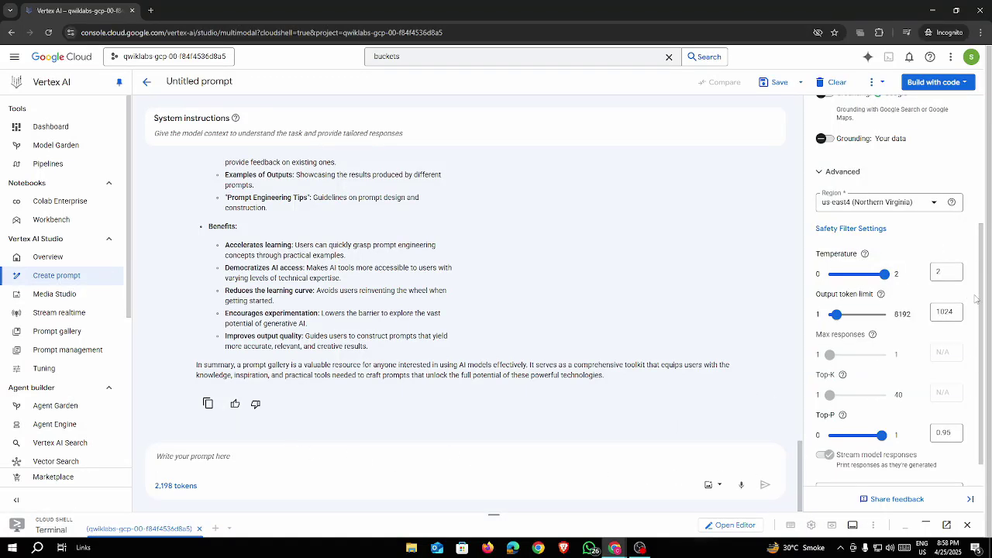
drag(979, 299, 986, 275)
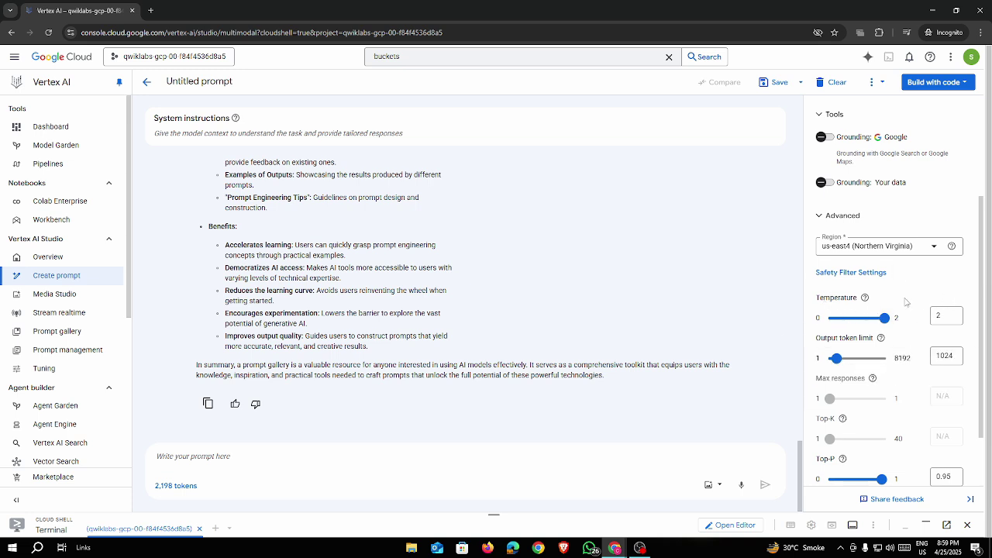
Read the start of the One-shot prompting section in the lab instructions, and clear the current prompt in Vertex AI Studio
key(alt+Tab)
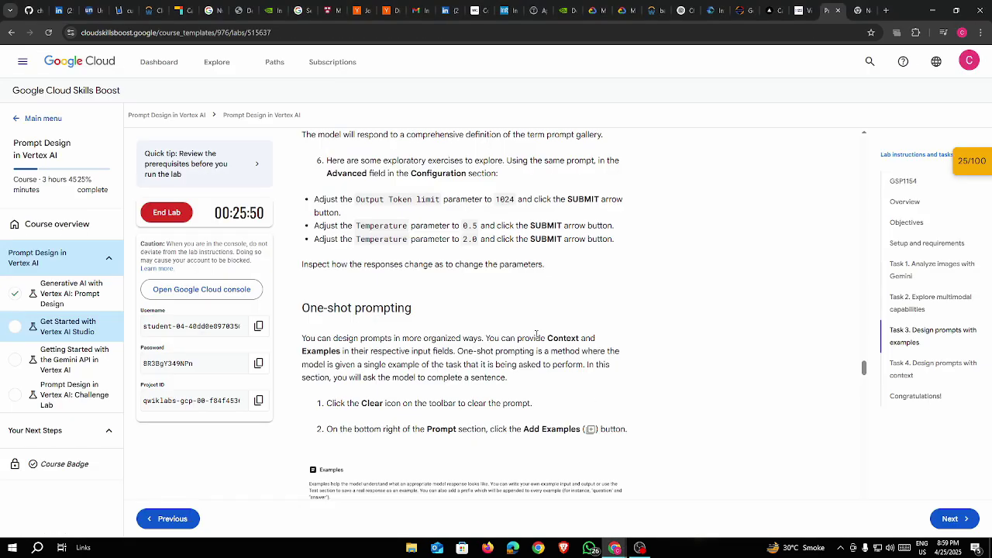
drag(301, 310, 465, 311)
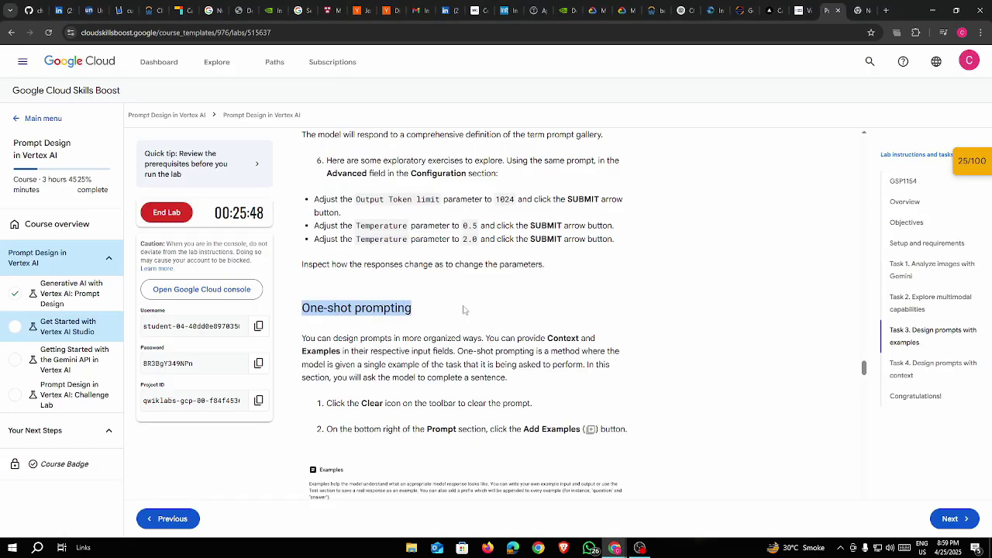
click(465, 311)
scroll(507, 319, down, 3)
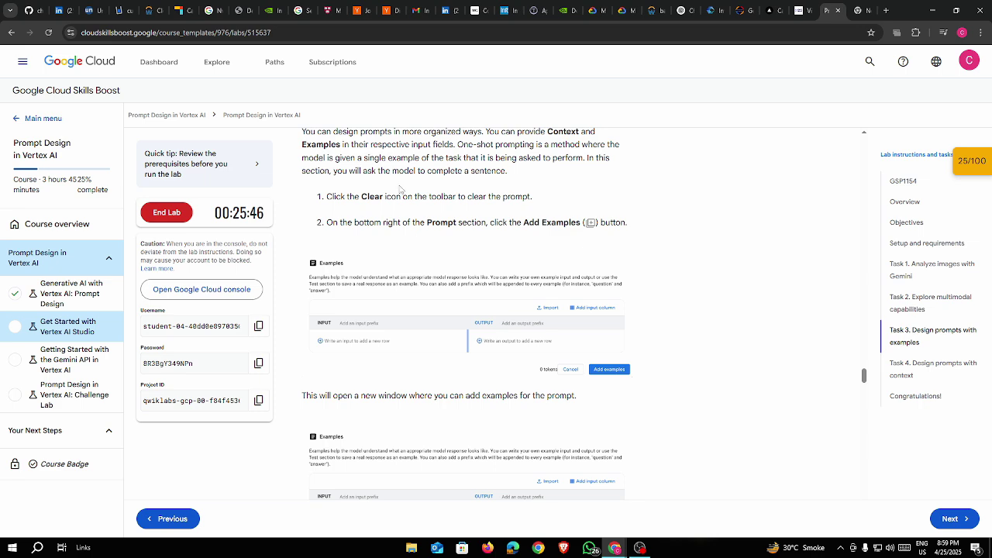
key(alt+Tab)
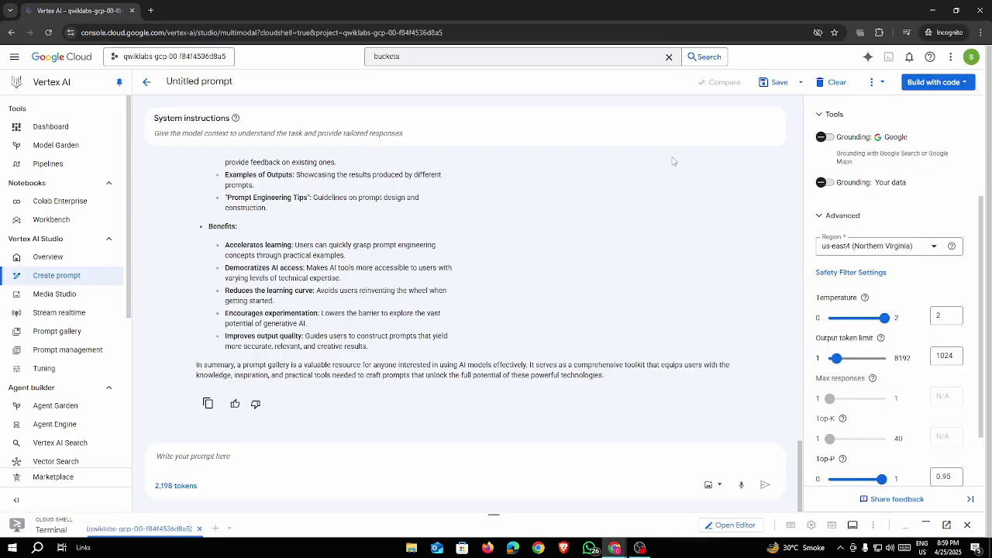
click(837, 83)
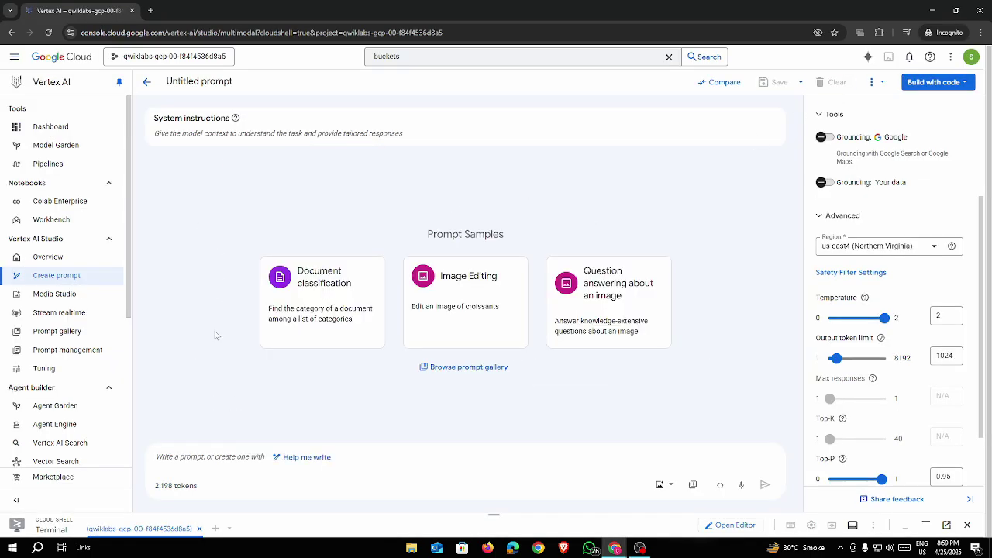
Switch to the lab instructions and compare the Zero-shot, One-shot and Few-shot prompting sections of Task 3
key(alt+Tab)
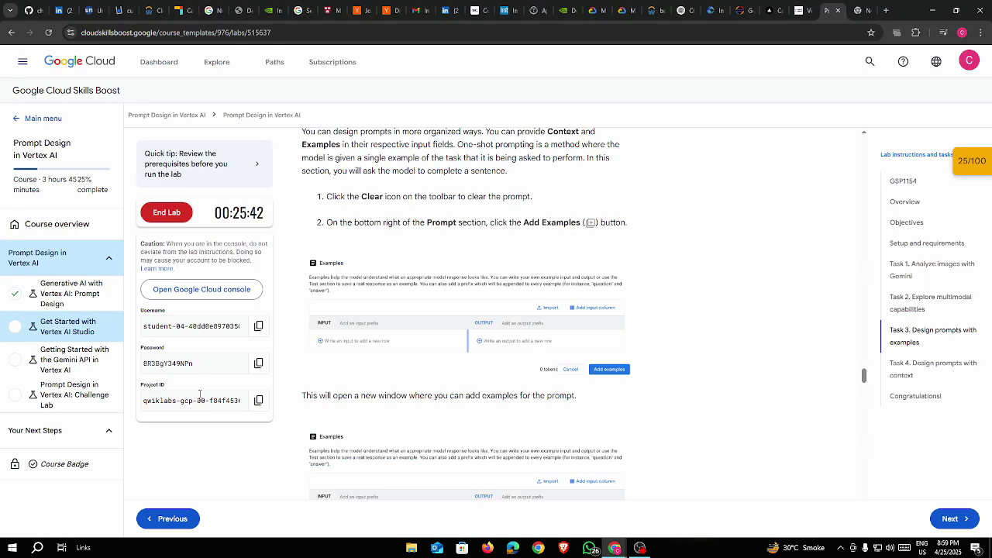
scroll(512, 291, up, 3)
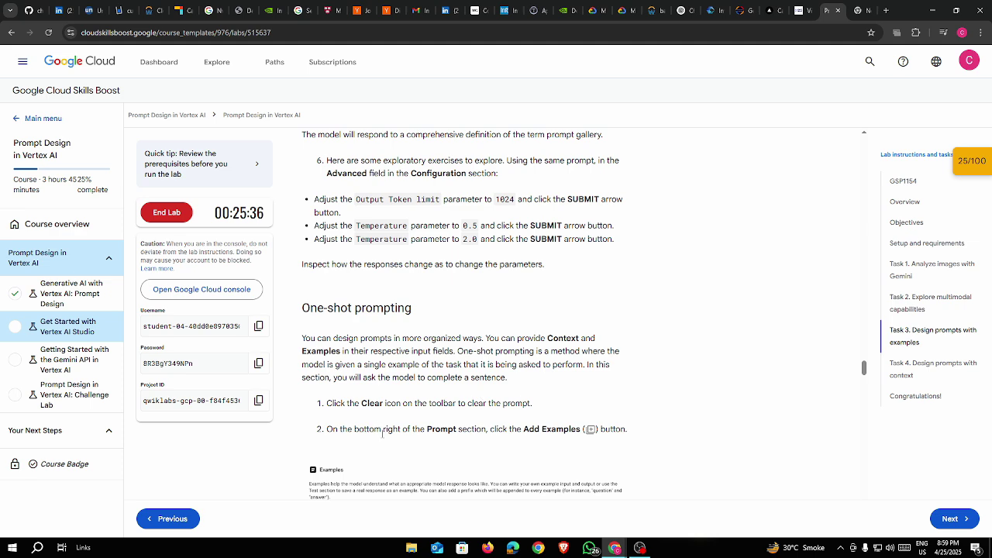
scroll(439, 418, up, 3)
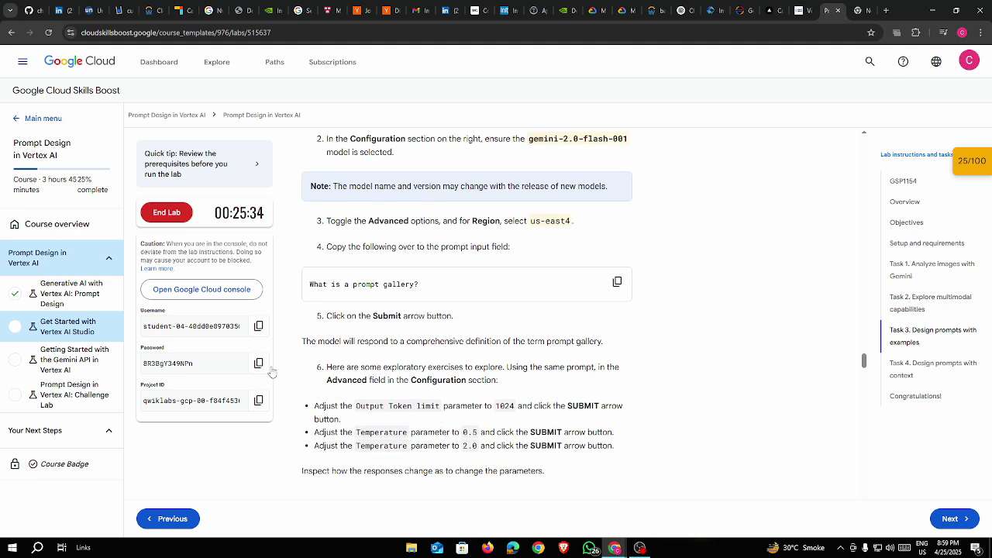
scroll(512, 326, down, 3)
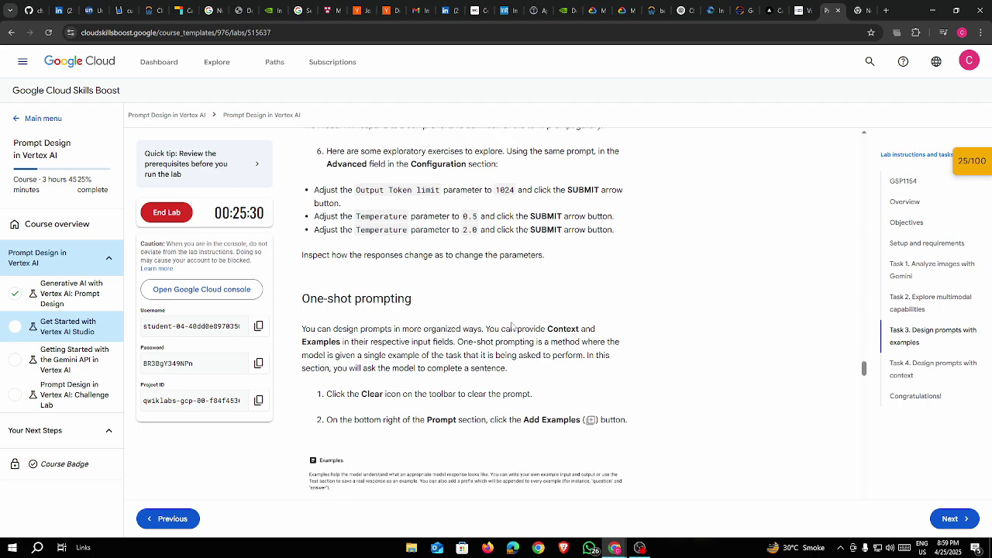
scroll(512, 326, down, 13)
scroll(512, 322, down, 10)
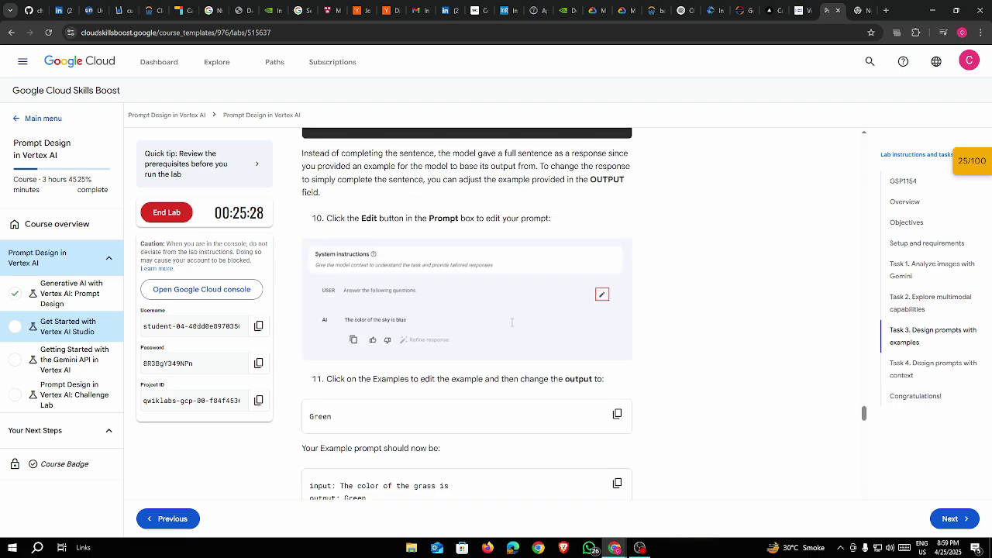
drag(305, 256, 434, 261)
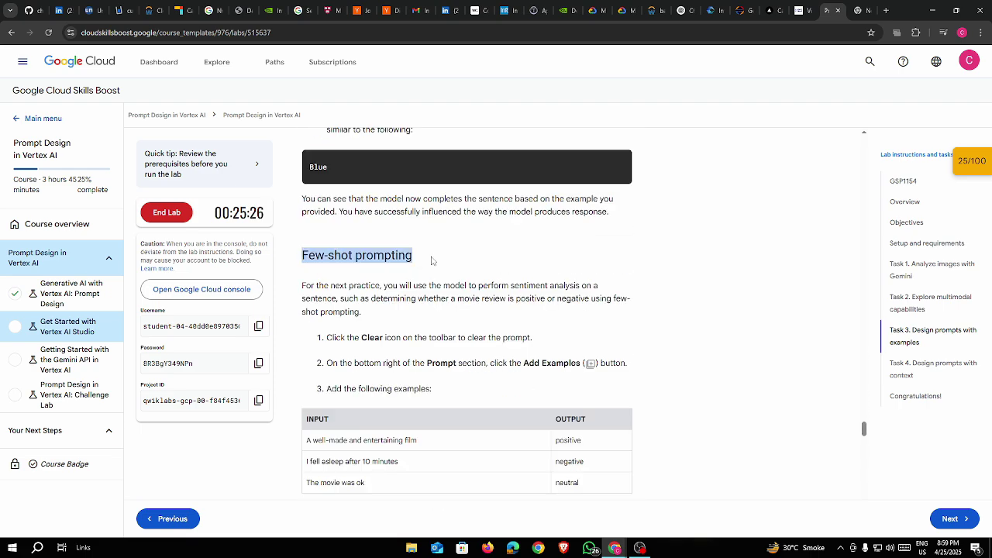
click(434, 261)
scroll(435, 257, up, 10)
scroll(435, 259, up, 12)
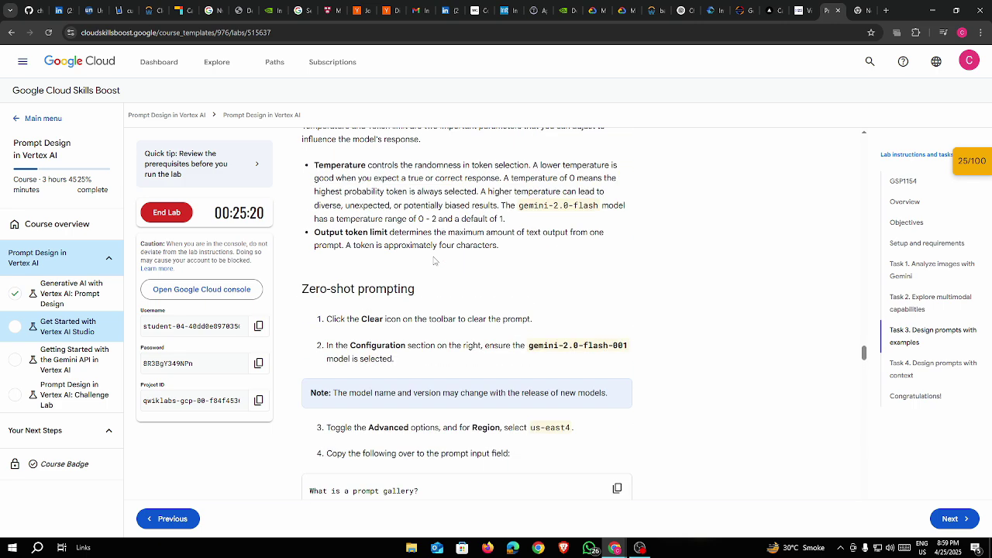
scroll(434, 261, down, 8)
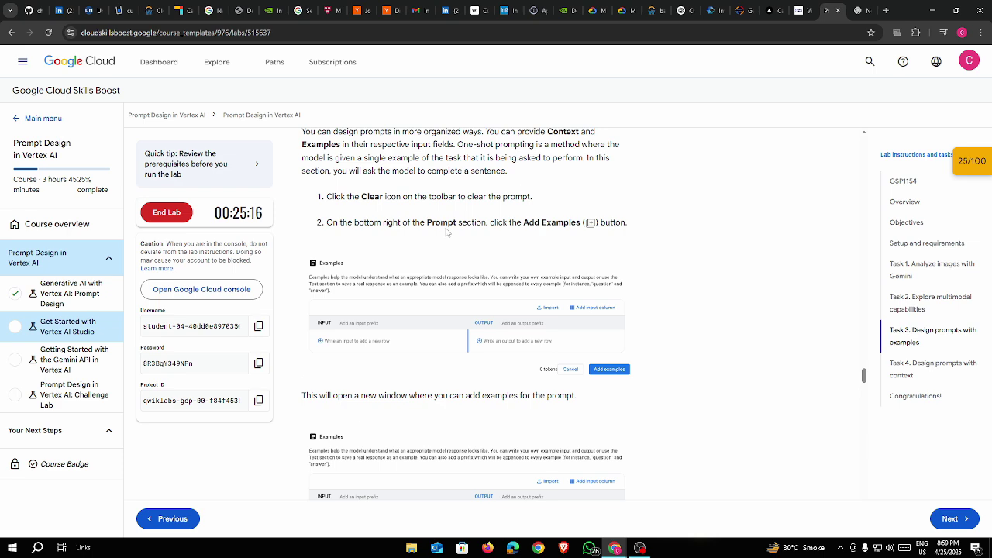
Start adding examples to the prompt in Vertex AI Studio and enter the lab's example input "The color of the grass is"
key(alt+Tab)
key(Escape)
key(alt+Tab)
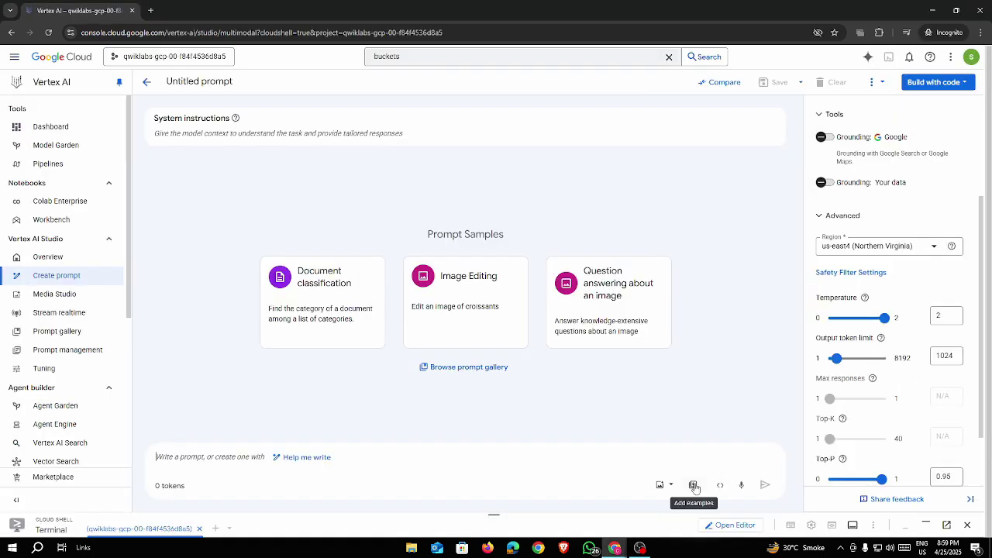
click(694, 486)
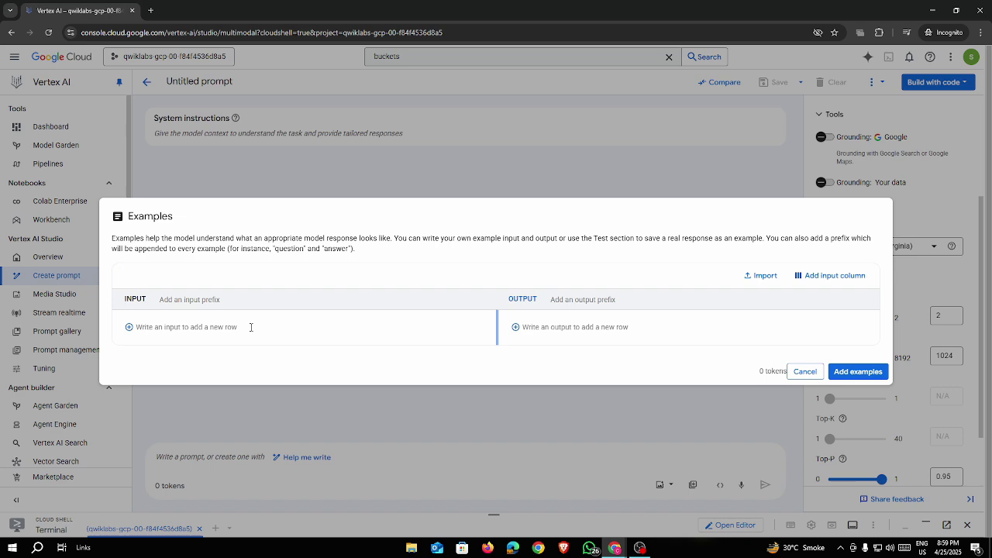
key(alt+Tab)
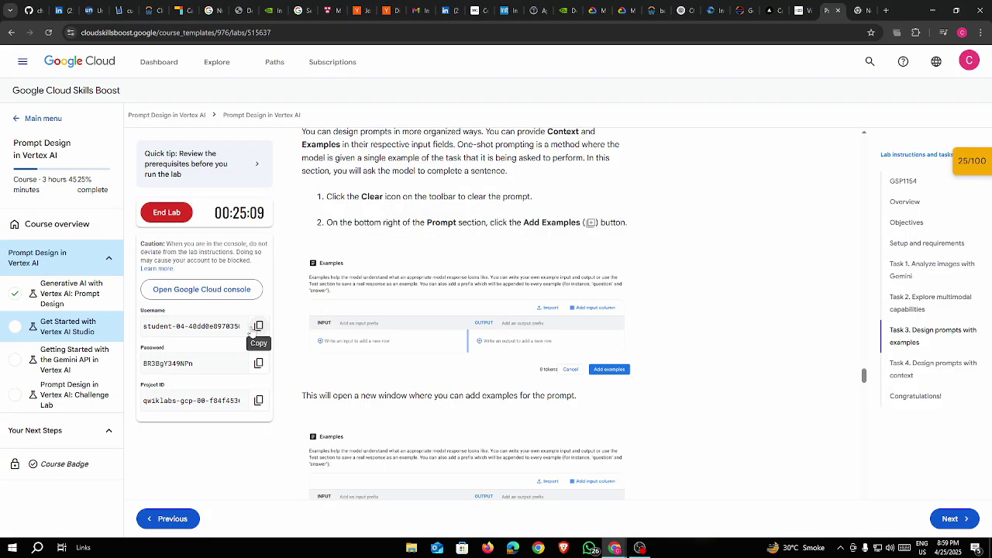
scroll(454, 283, down, 3)
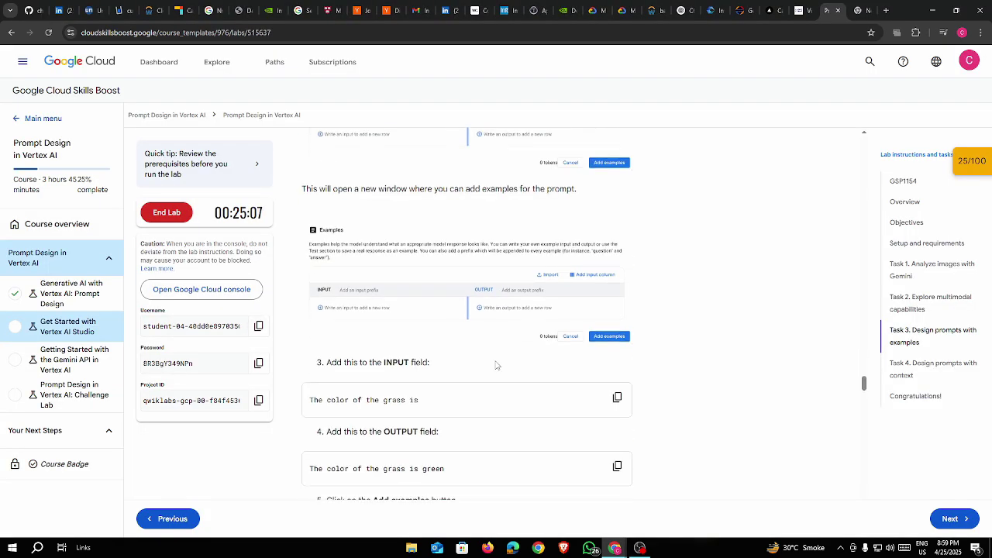
click(617, 396)
key(alt+Tab)
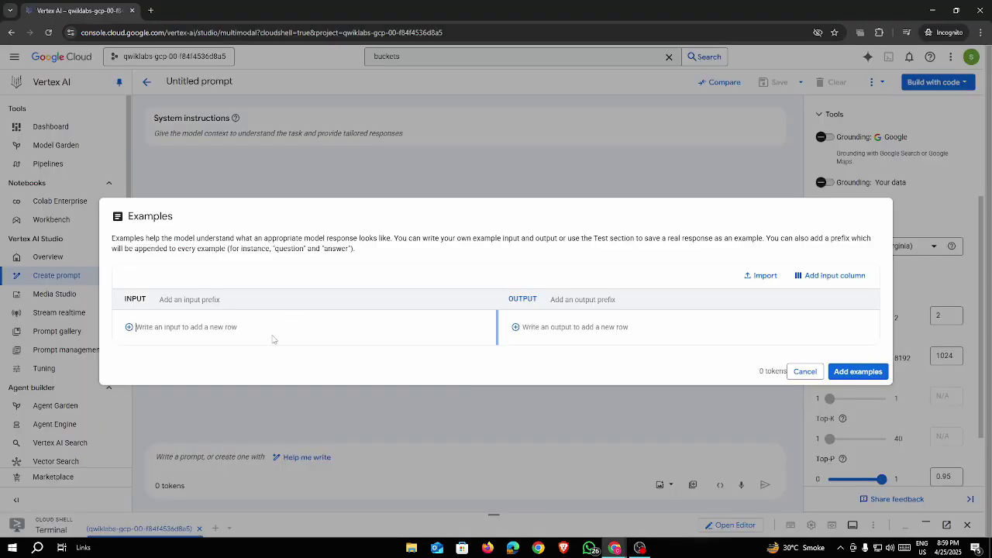
click(272, 339)
key(ctrl+v)
Enter the lab's text "The color of the grass is green" as the grass example's output, removing the stray second example row
key(alt+Tab)
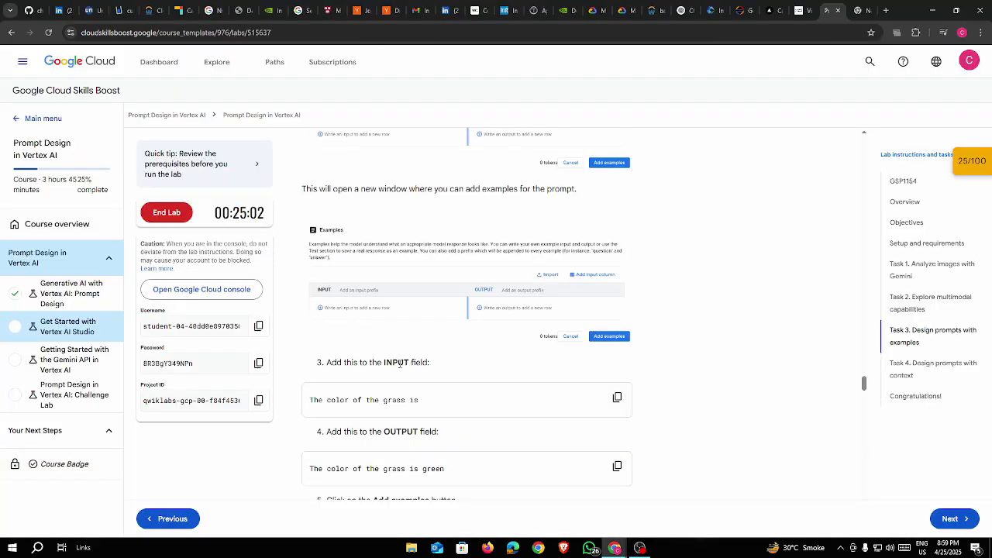
click(617, 467)
key(alt+Tab)
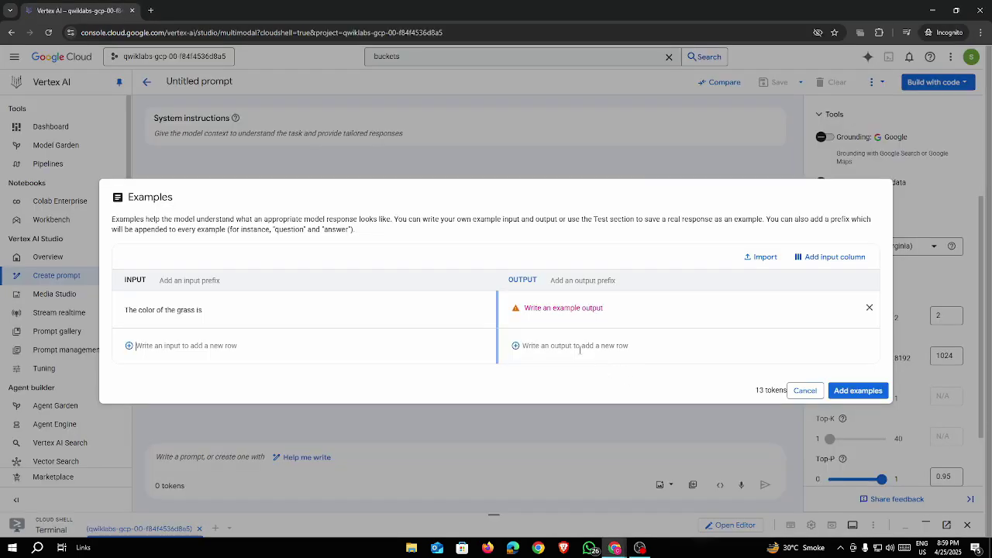
key(ctrl+v)
click(855, 390)
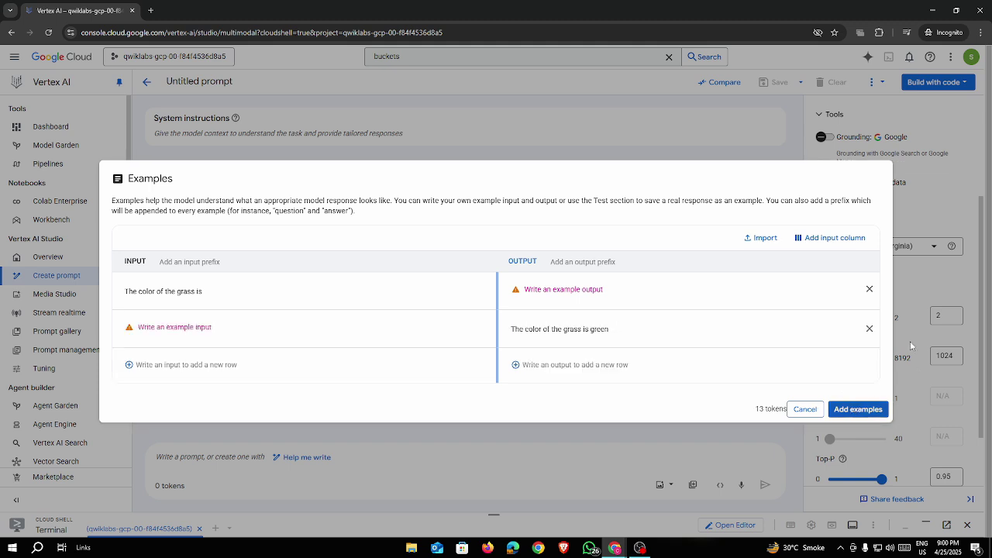
click(867, 330)
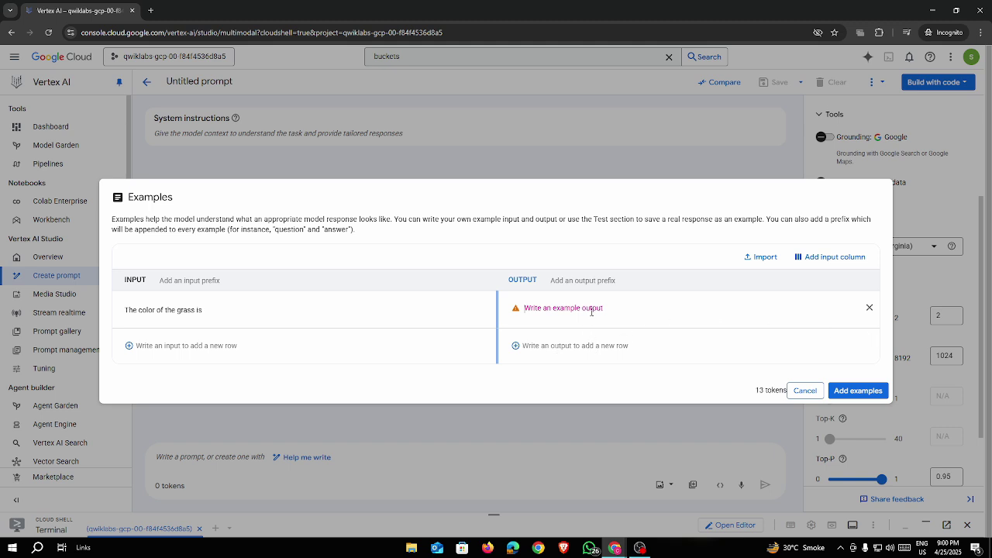
click(591, 309)
key(ctrl+v)
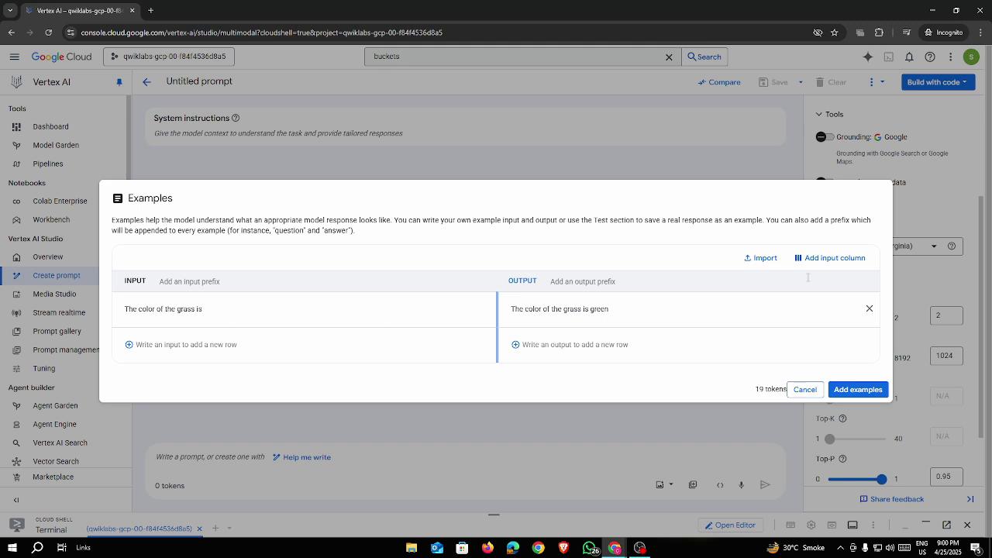
Check the grass example's input and output against the lab instructions, and add the example to the prompt
drag(652, 309, 500, 308)
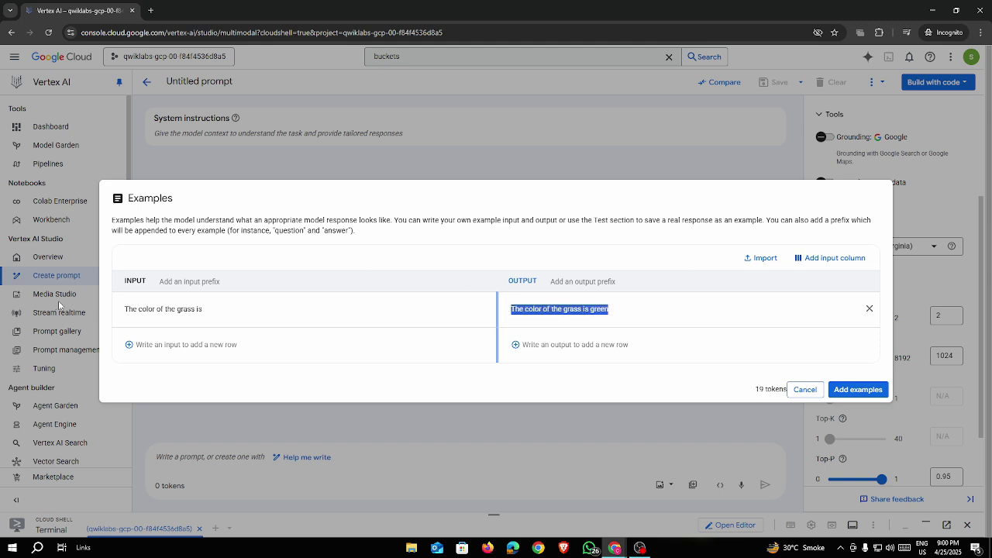
click(135, 310)
drag(219, 310, 141, 310)
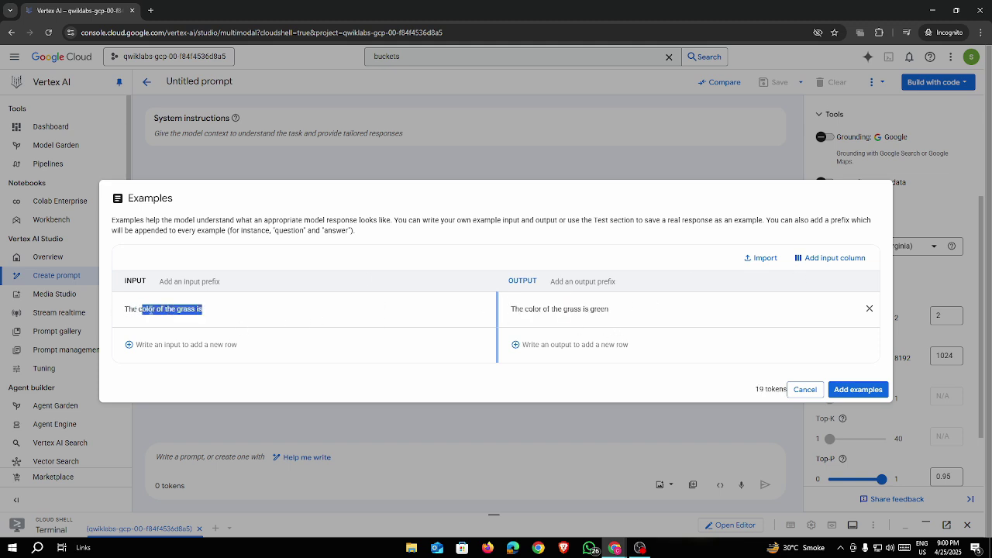
drag(510, 308, 612, 308)
click(670, 305)
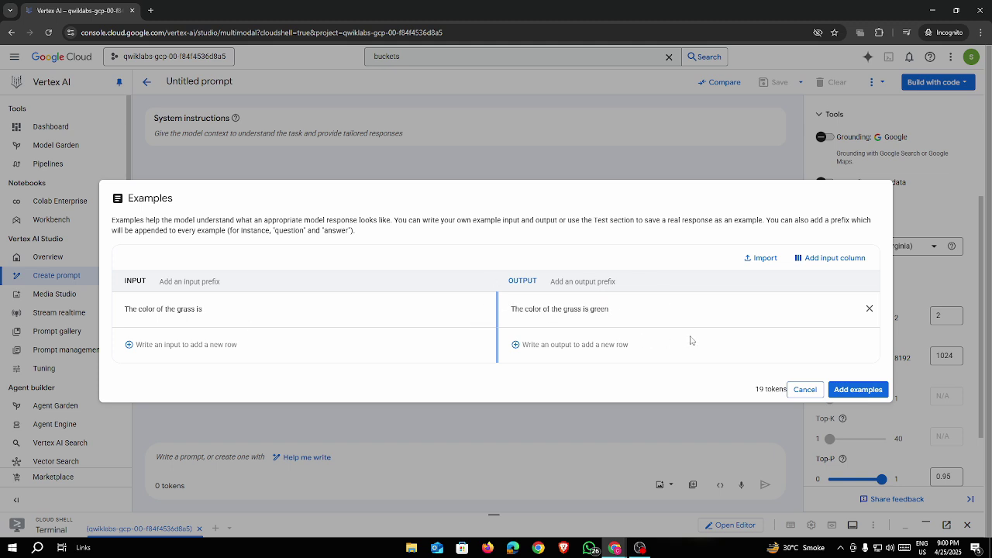
key(alt+Tab)
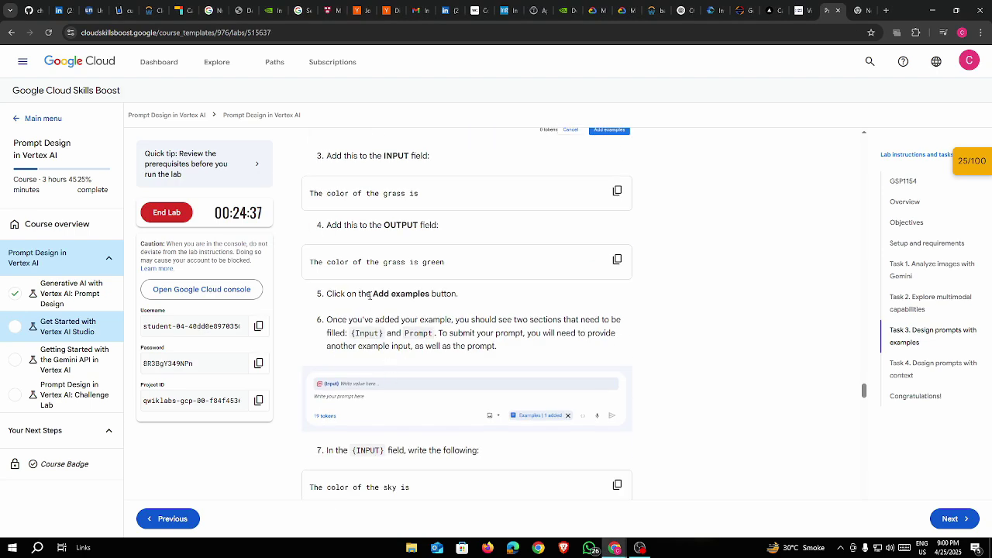
key(alt+Tab)
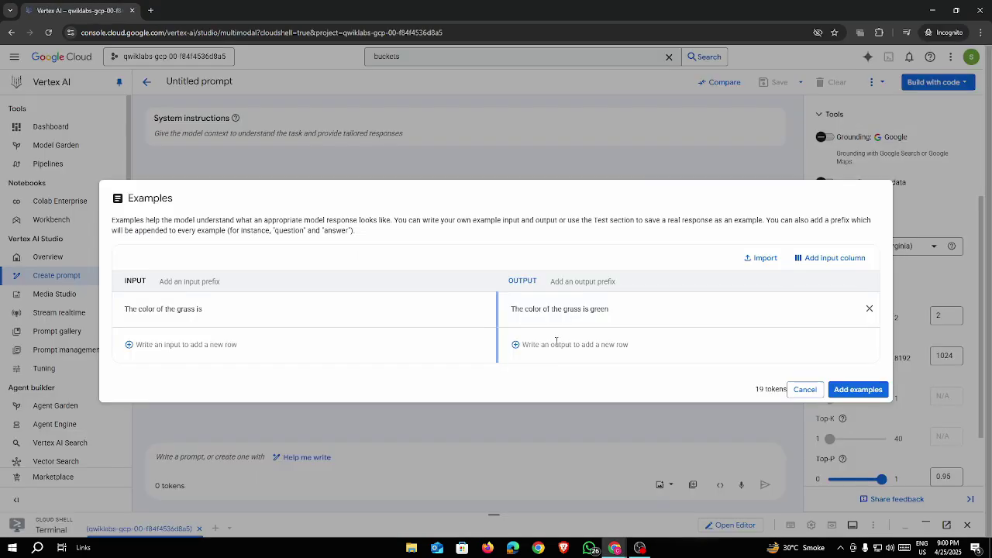
click(857, 389)
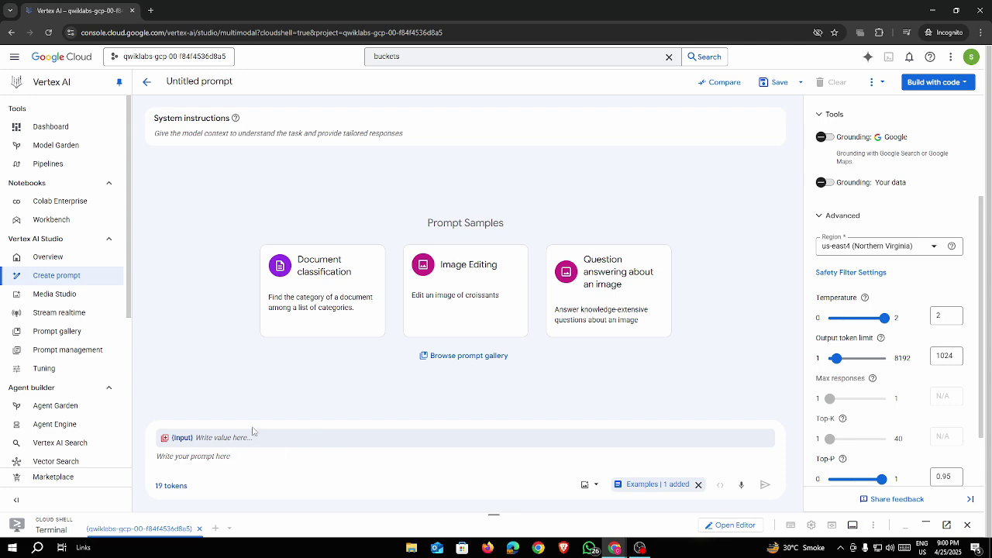
Switch to the lab instructions and read step 6 about filling the {Input} and Prompt sections
key(alt+Tab)
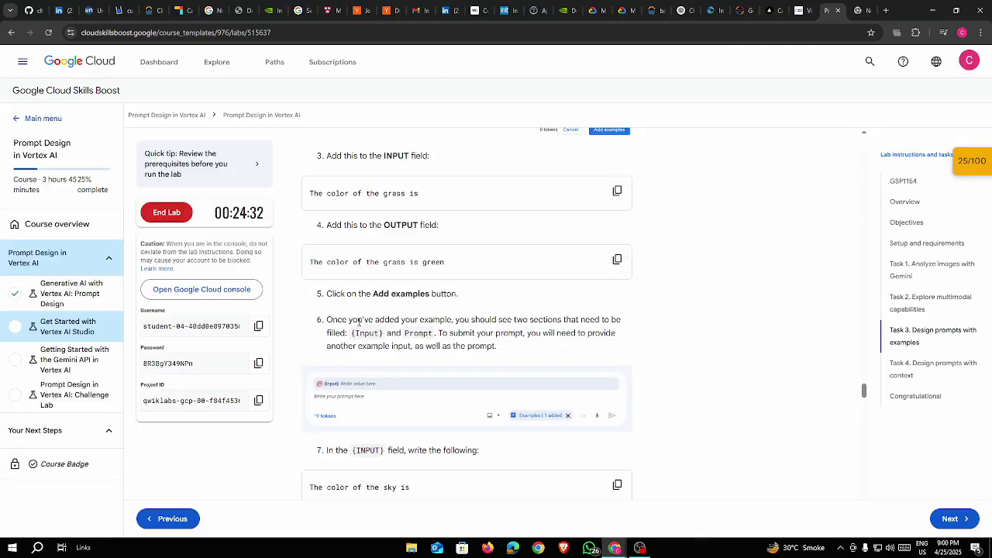
drag(353, 333, 433, 334)
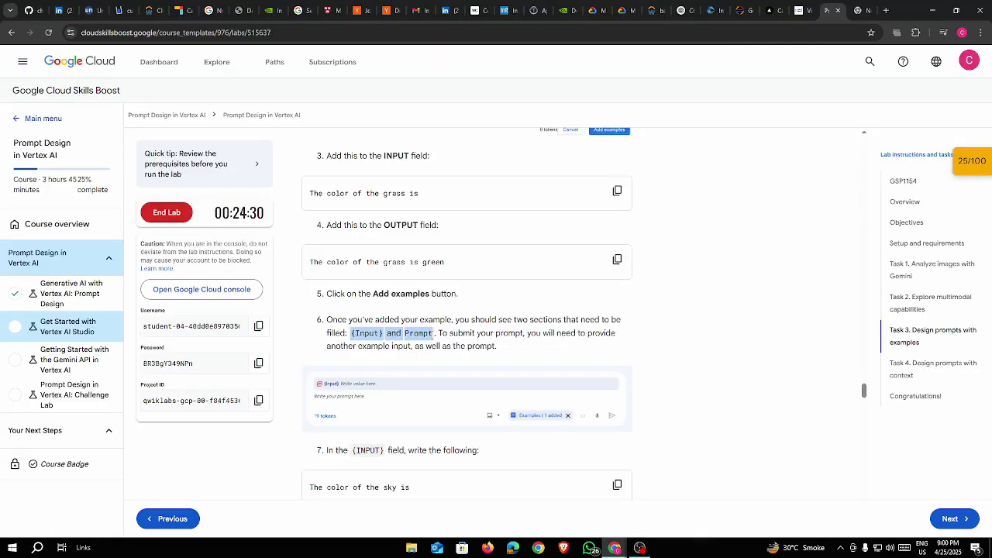
click(426, 366)
click(343, 398)
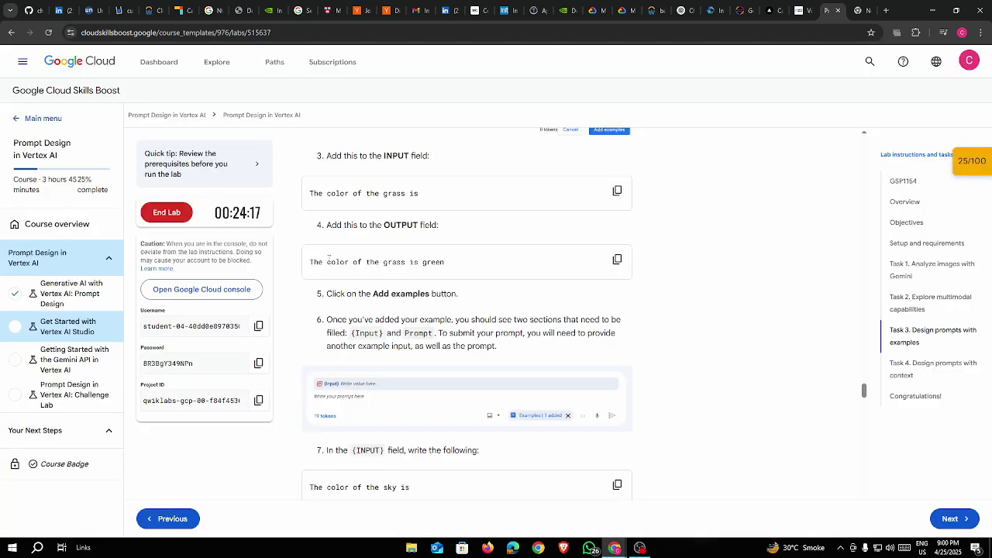
Copy the lab's step 7 text "The color of the sky is" into the prompt's {Input} field in Vertex AI Studio
click(289, 162)
scroll(392, 375, down, 3)
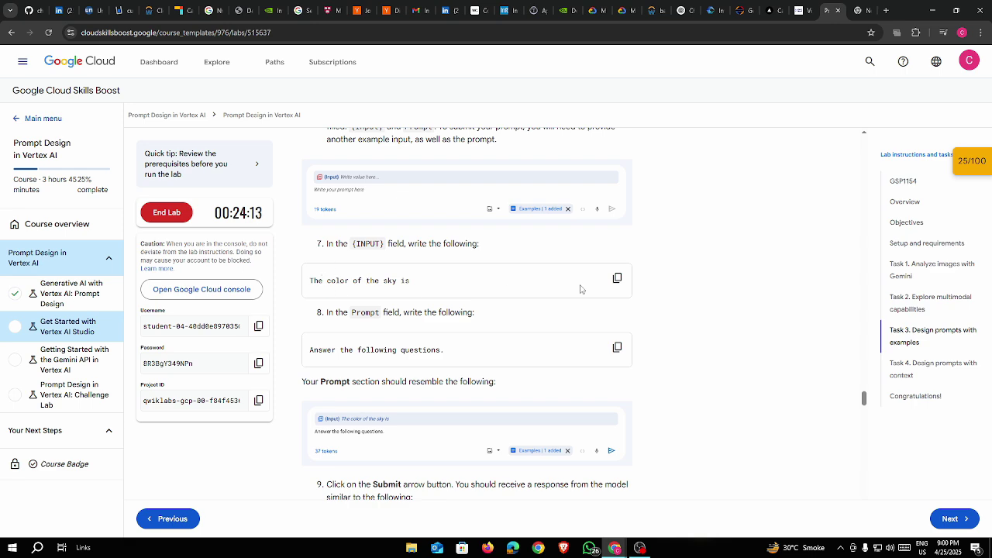
click(617, 278)
key(alt+Tab)
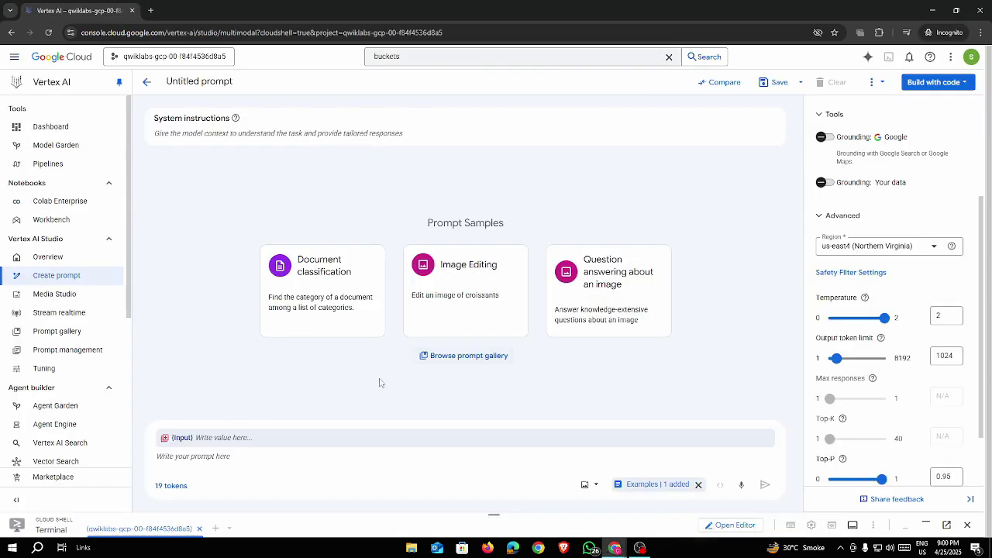
click(246, 438)
key(ctrl+v)
Copy the lab's step 8 text "Answer the following questions." into Vertex AI Studio as the prompt
key(alt+Tab)
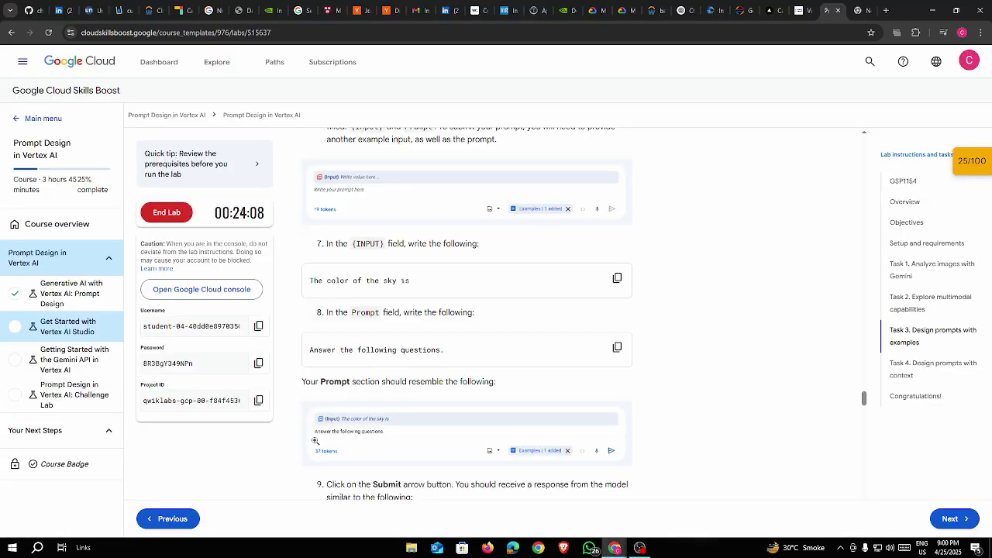
click(617, 347)
key(alt+Tab)
click(253, 466)
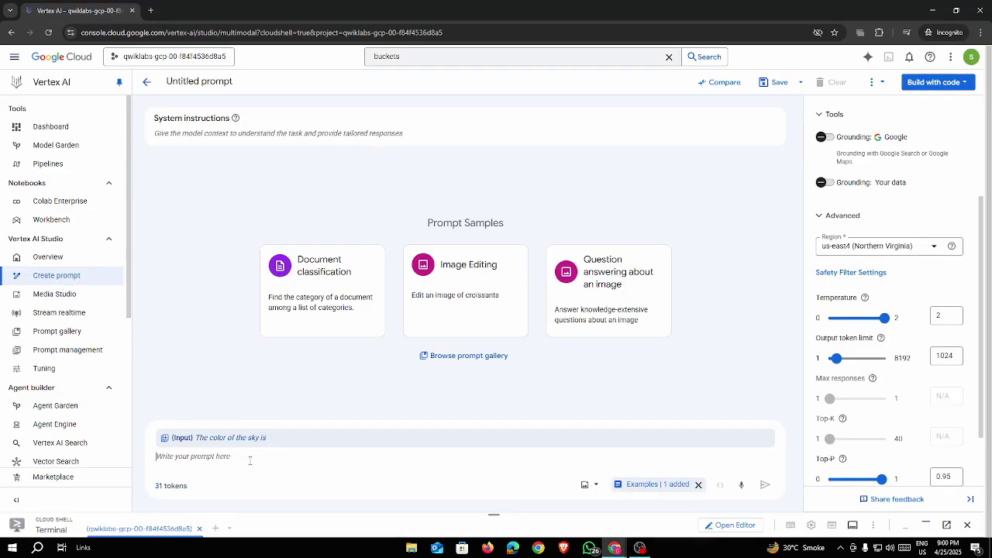
key(ctrl+v)
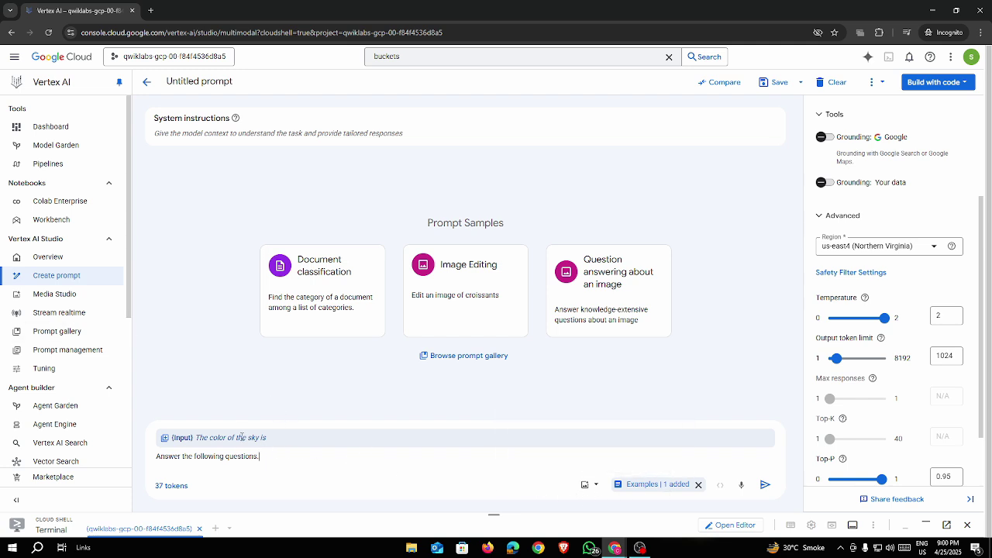
triple_click(258, 457)
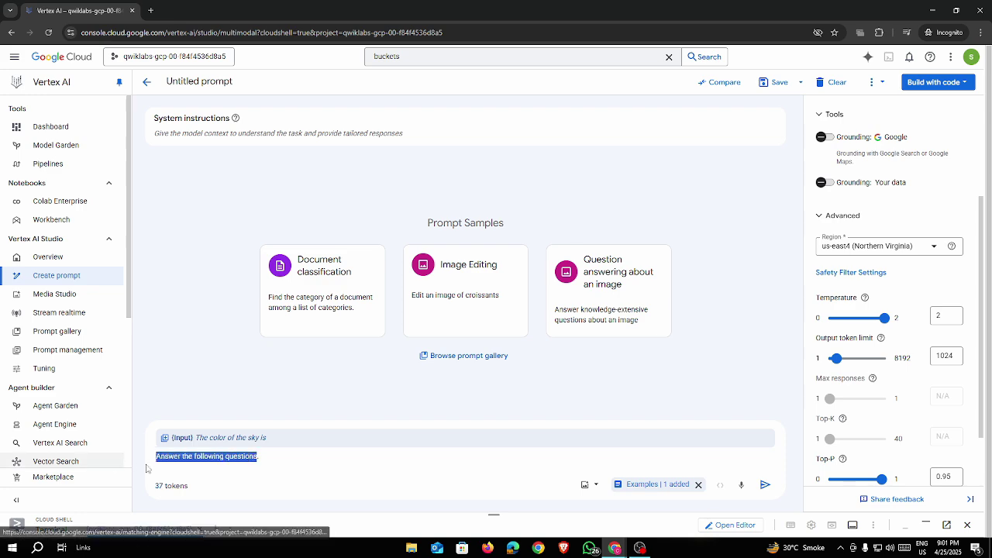
Check the lab's step 9, submit the sky color prompt in Vertex AI Studio and examine the model's response
key(alt+Tab)
scroll(408, 421, down, 1)
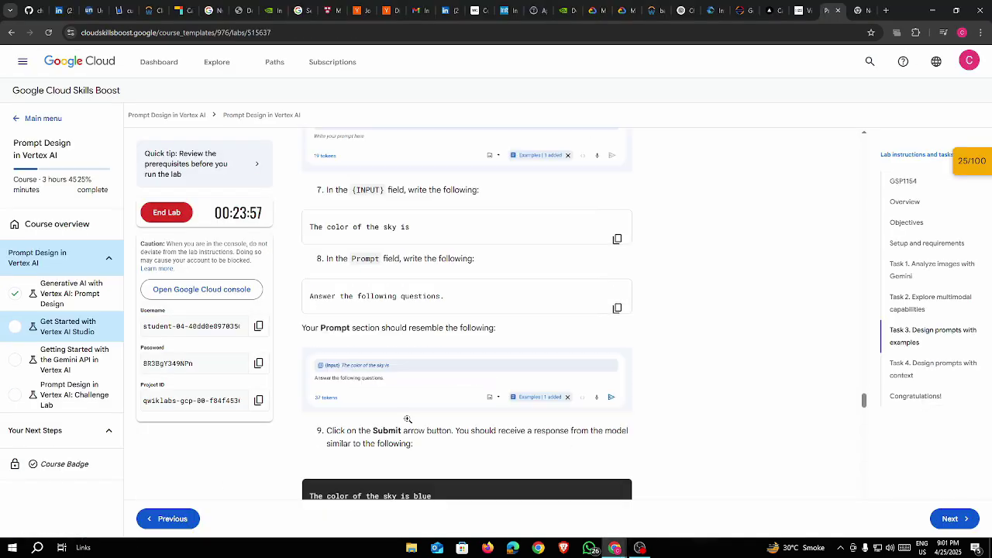
key(alt+Tab)
key(Return)
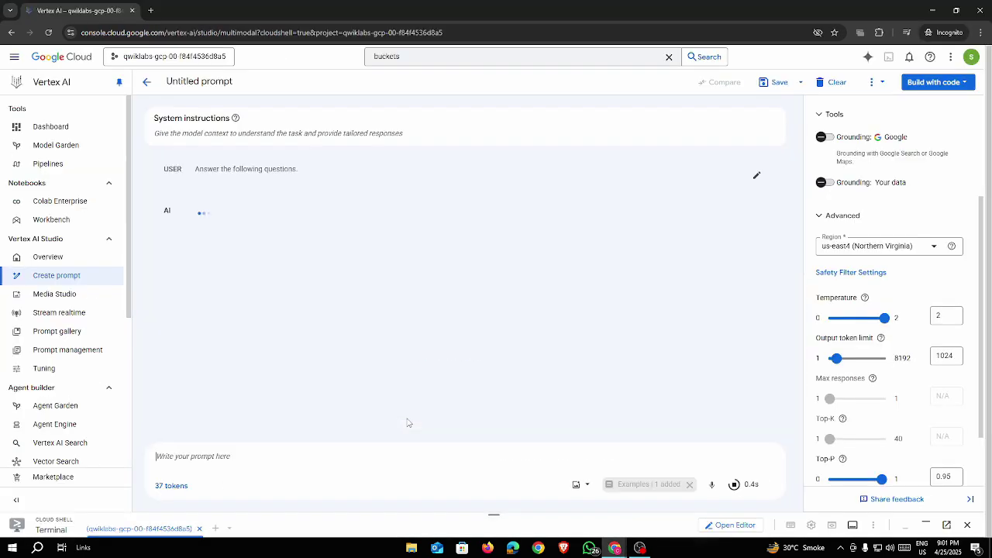
drag(197, 210, 346, 203)
click(426, 334)
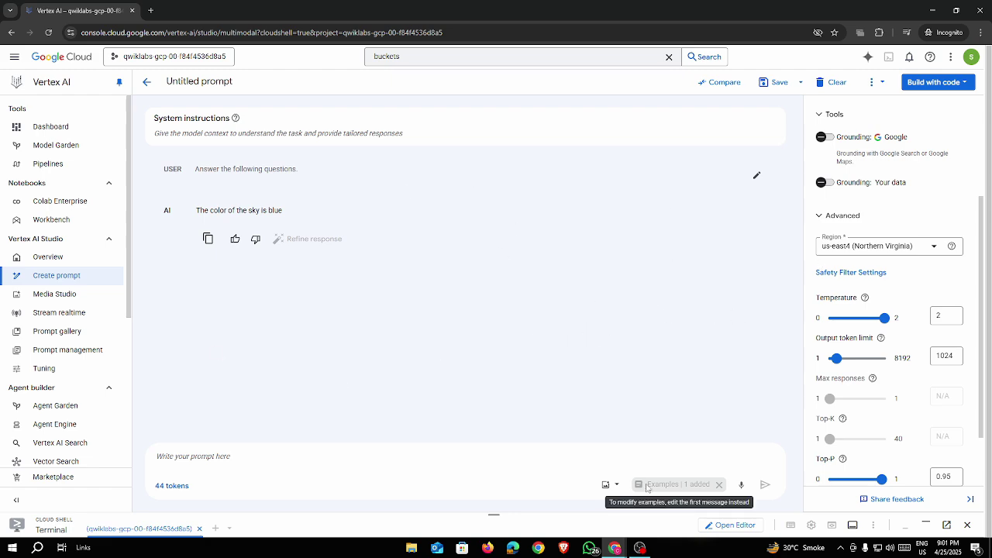
Following lab steps 10 and 11, edit the submitted prompt and set its grass example's output to "Green"
key(alt+Tab)
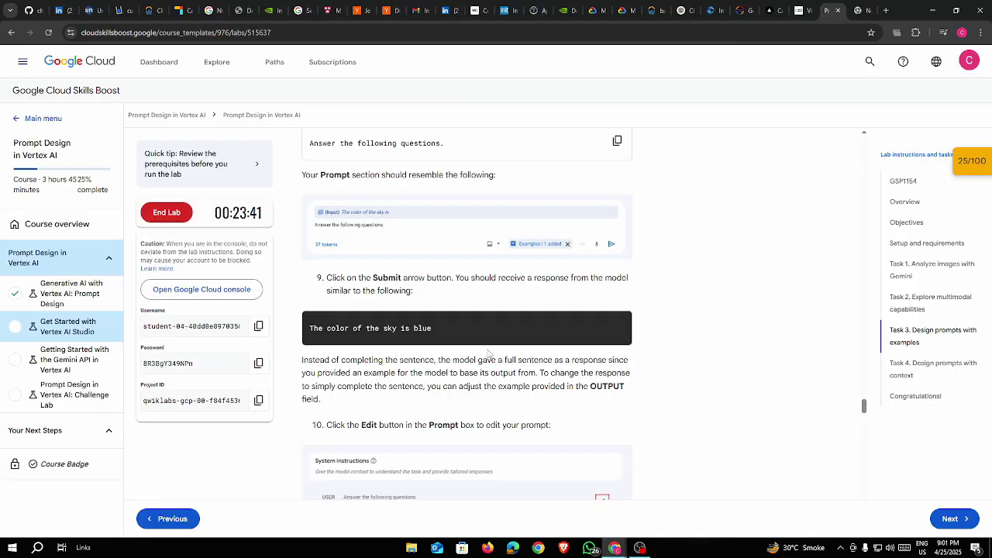
scroll(435, 344, down, 3)
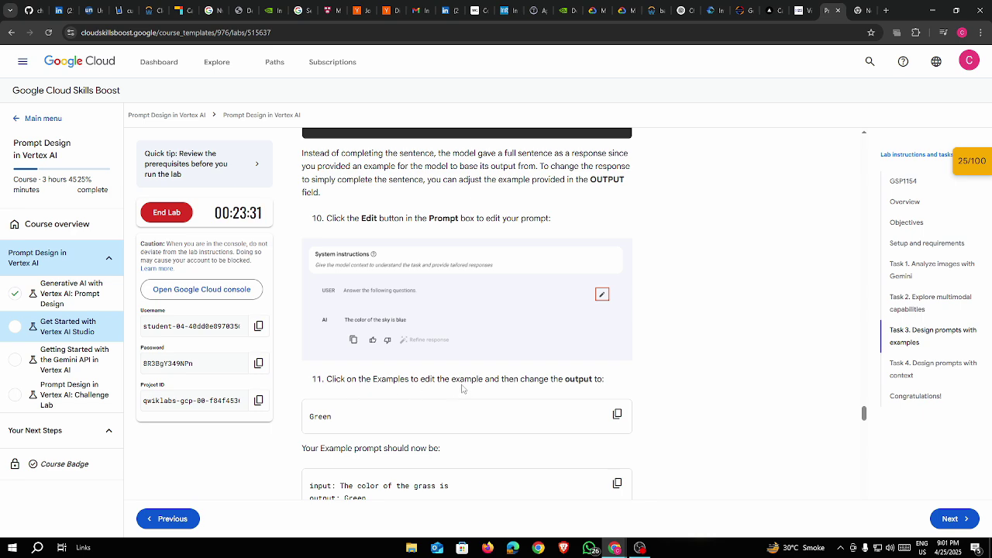
key(alt+Tab)
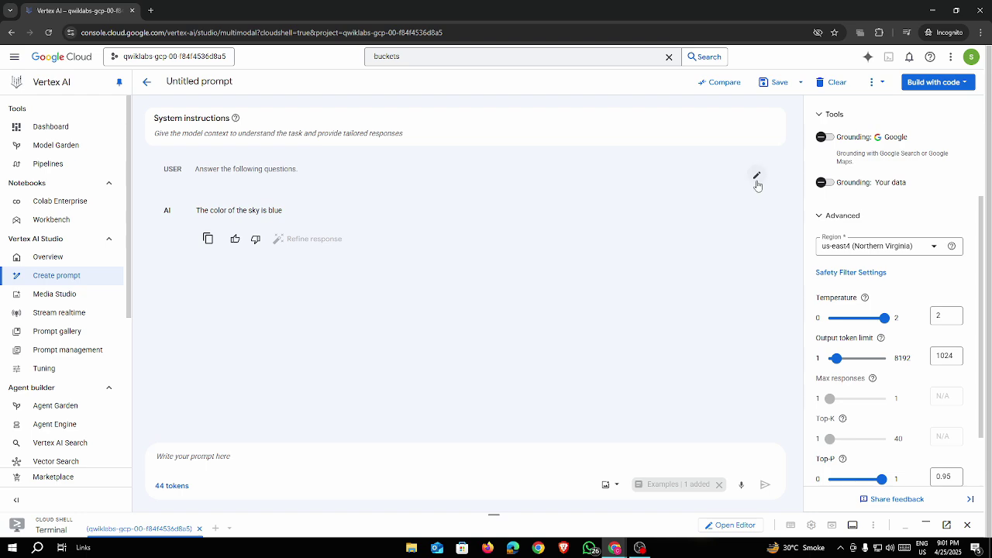
click(757, 179)
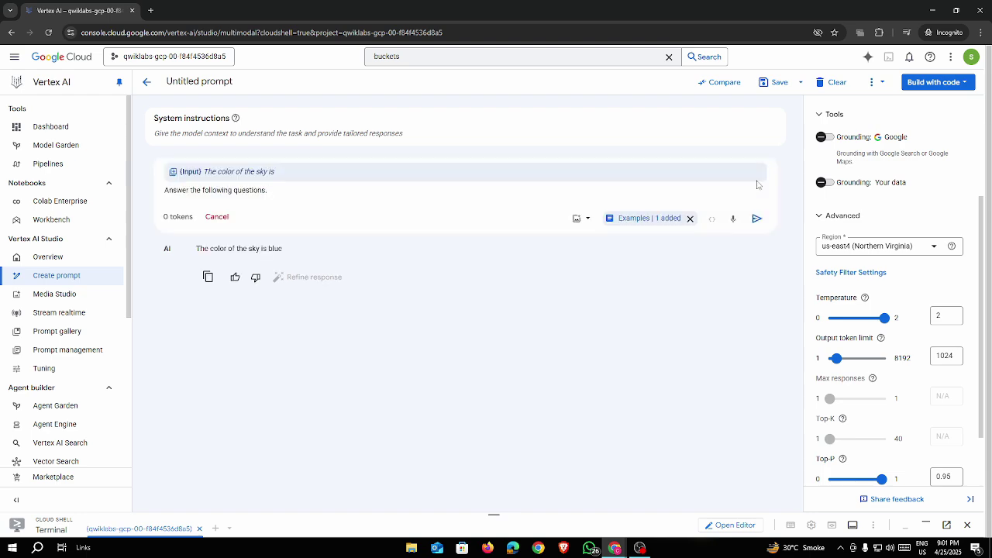
click(620, 220)
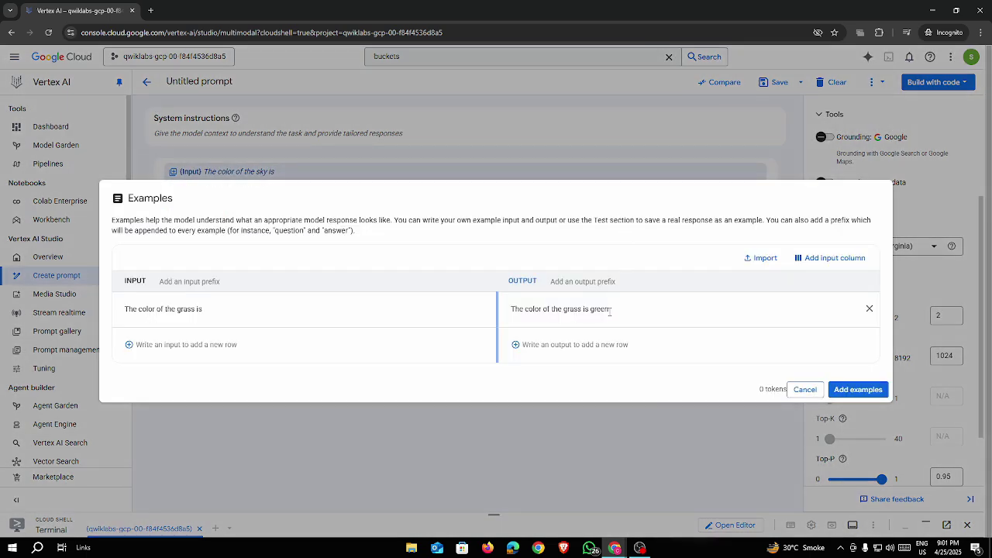
drag(593, 310, 490, 313)
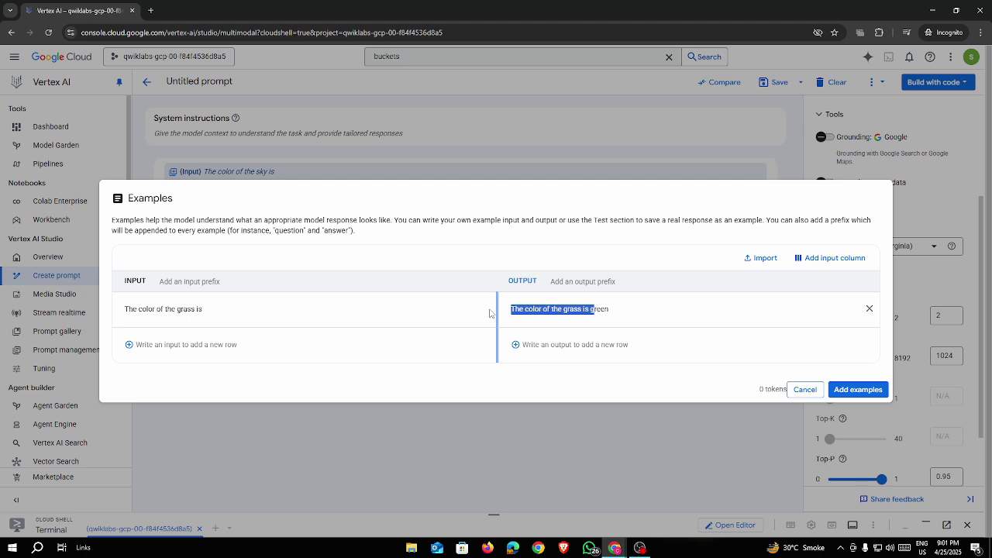
key(BackSpace)
text(G)
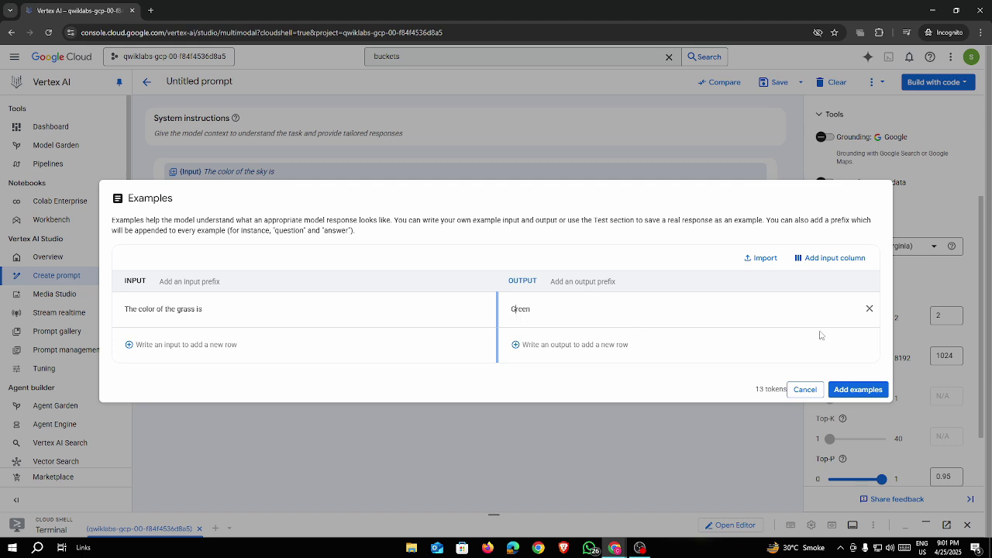
click(858, 390)
Compare the edited grass example's input and output with the example shown in the lab instructions
key(alt+Tab)
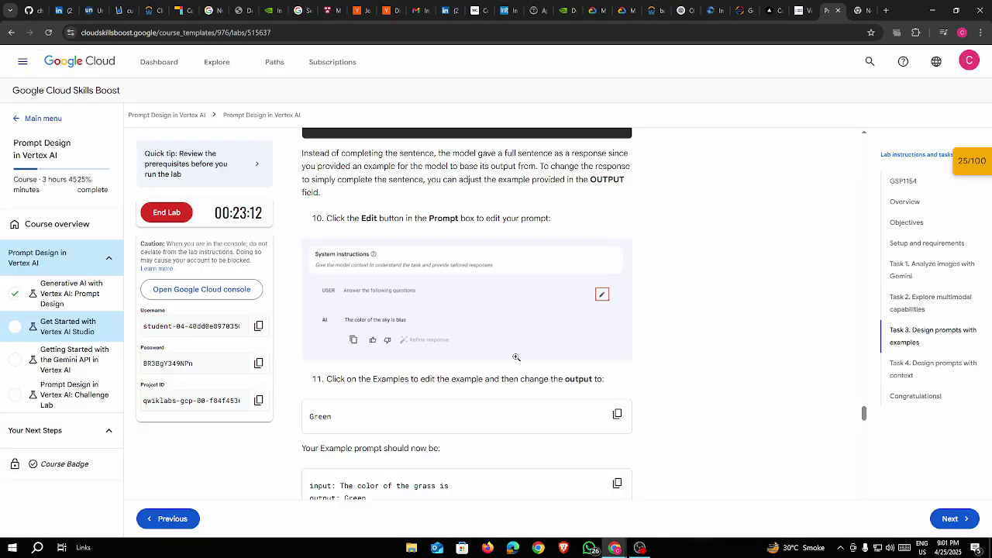
scroll(516, 357, down, 3)
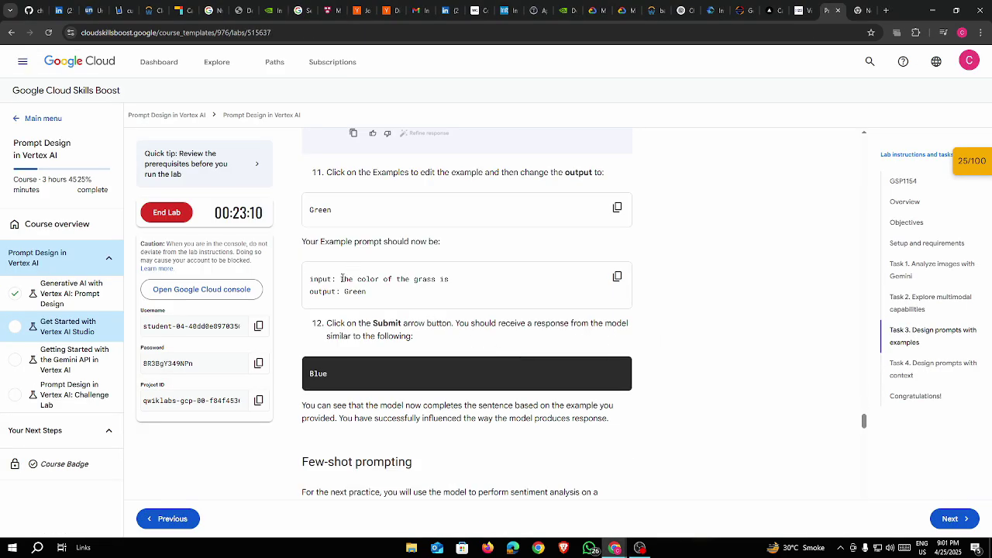
drag(340, 279, 438, 291)
key(alt+Tab)
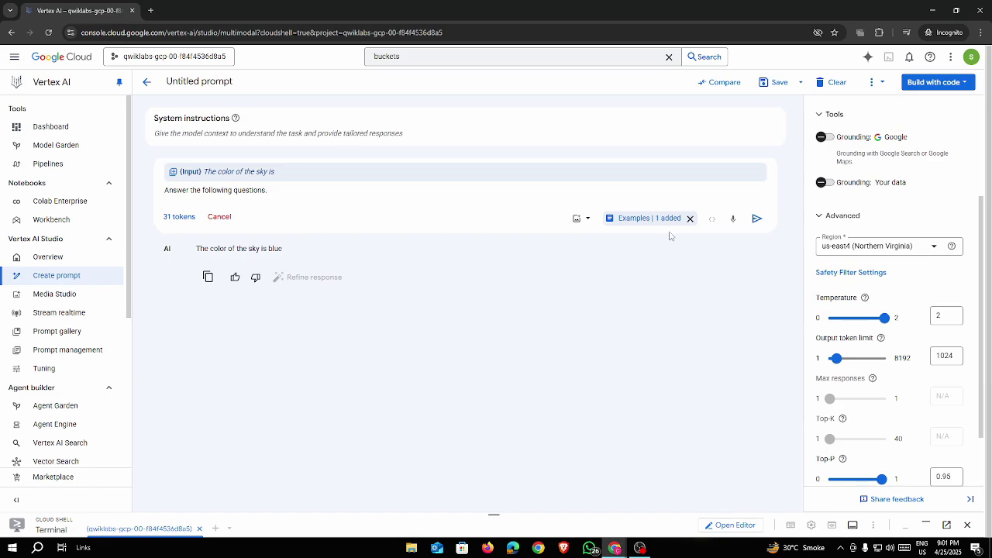
click(648, 220)
triple_click(151, 310)
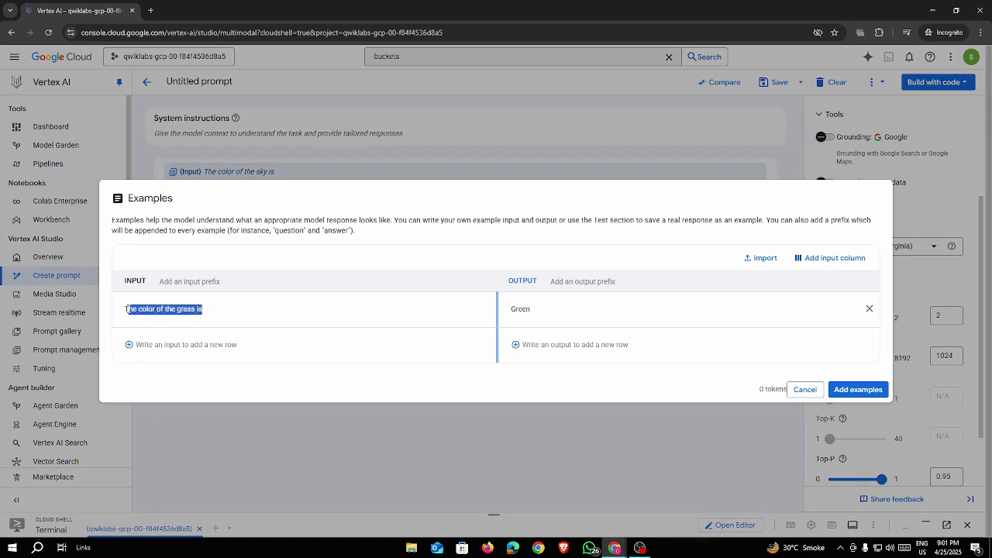
drag(203, 310, 179, 310)
click(231, 308)
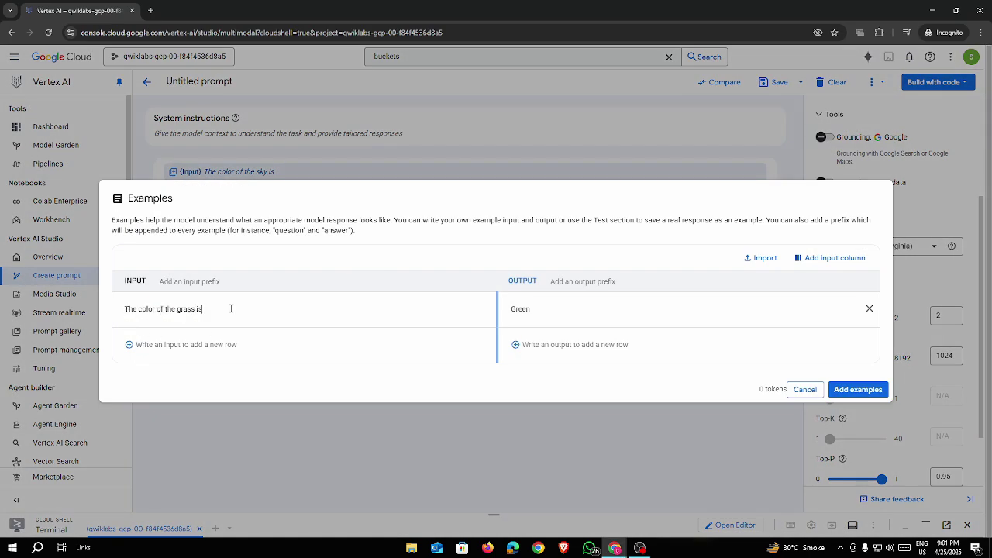
drag(548, 309, 509, 309)
click(677, 321)
key(alt+Tab)
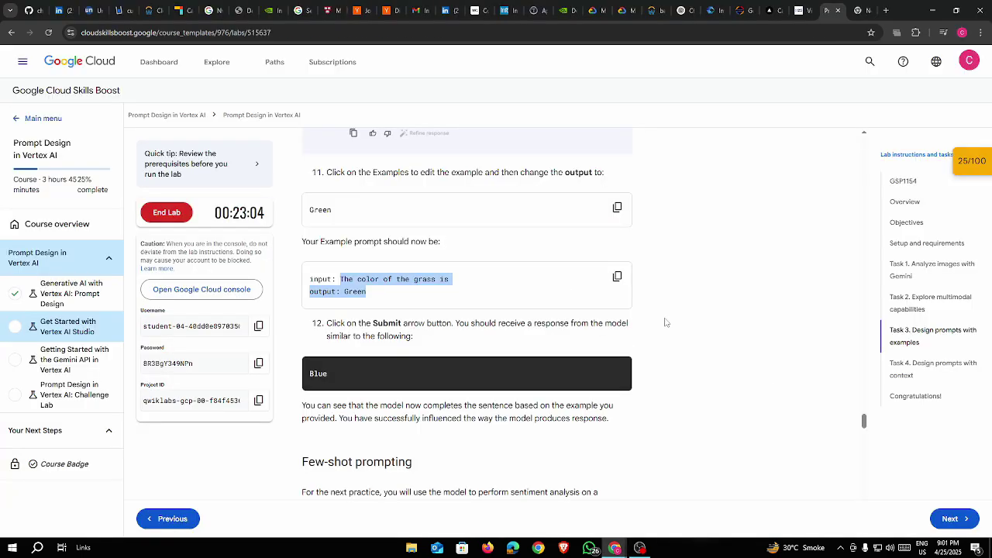
click(977, 548)
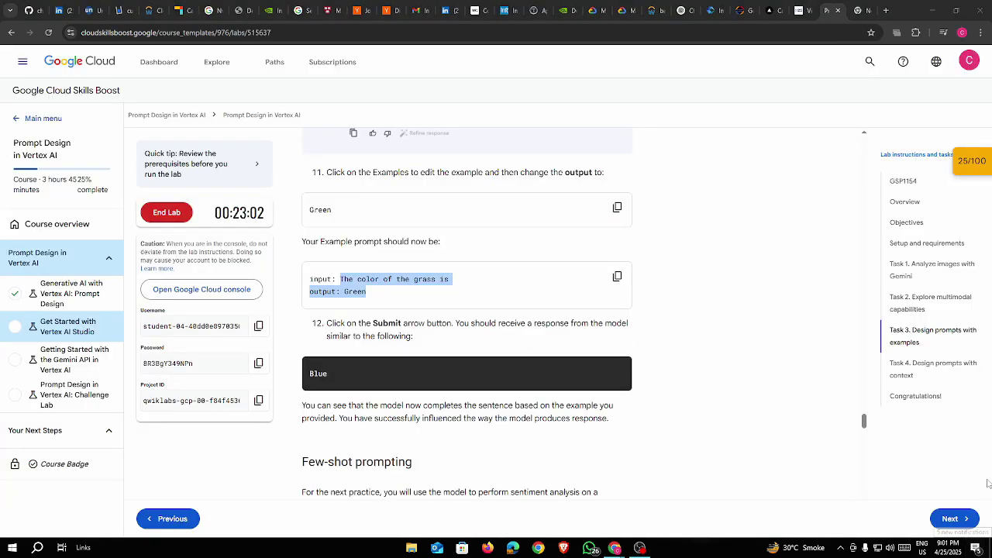
click(698, 430)
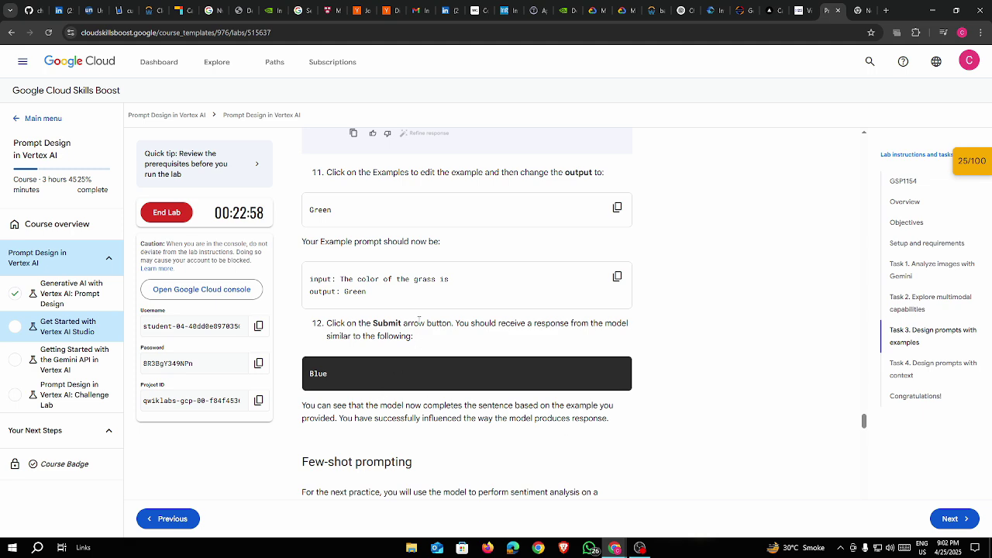
Return to Vertex AI Studio, save the grass example, resubmit the edited prompt and examine the model's response
key(alt+Tab)
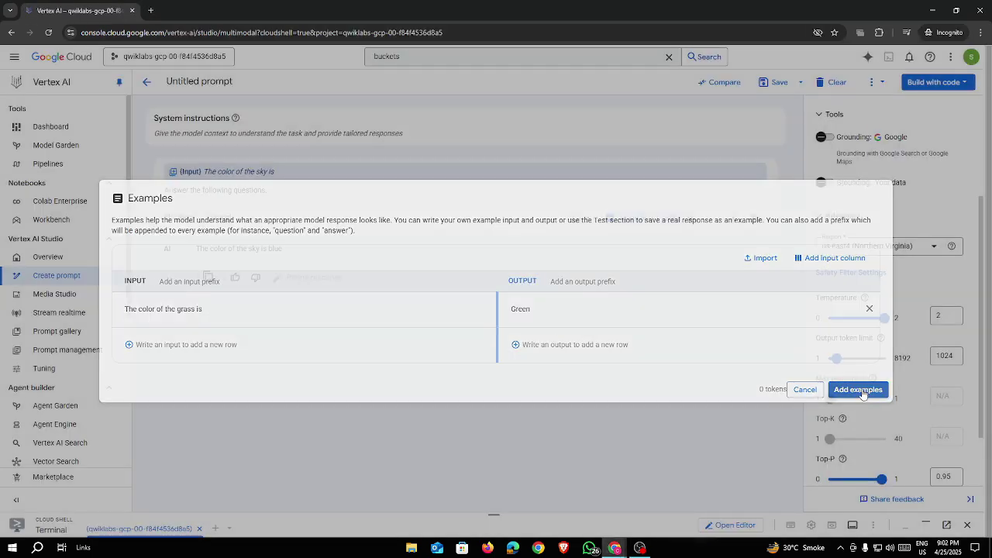
click(859, 390)
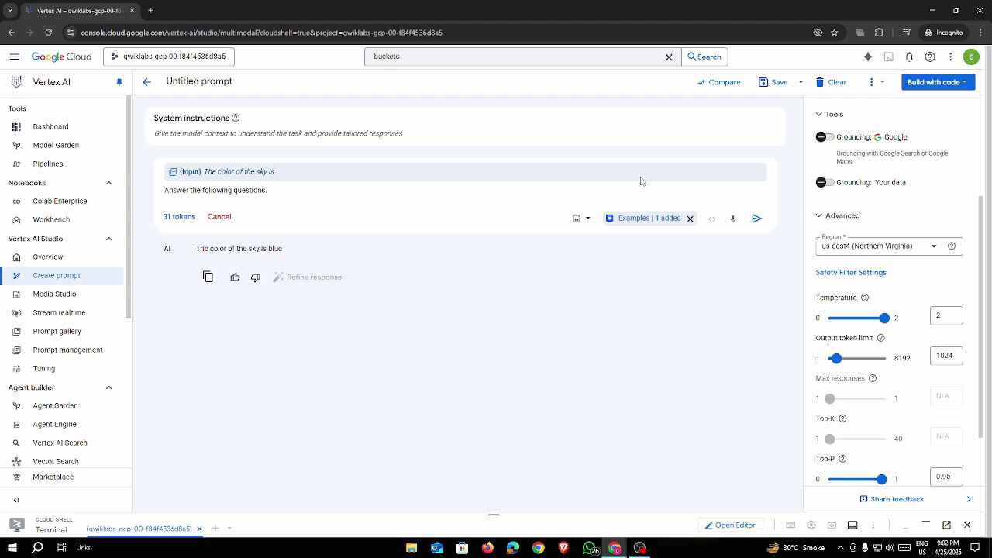
click(756, 219)
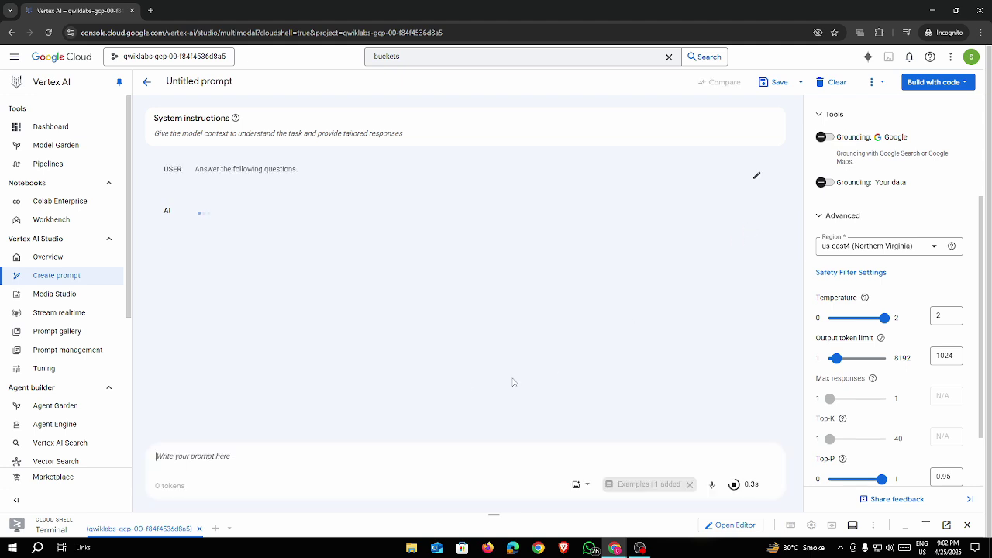
drag(212, 211, 194, 207)
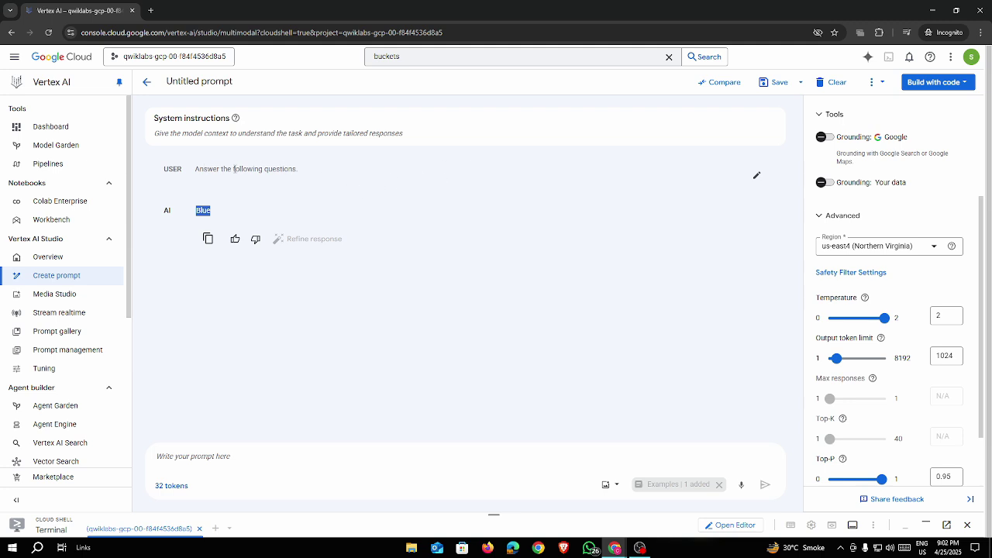
click(186, 204)
drag(193, 215, 224, 209)
click(224, 210)
Following the lab's few-shot prompting section, clear the prompt in Vertex AI Studio and start adding new examples
key(alt+Tab)
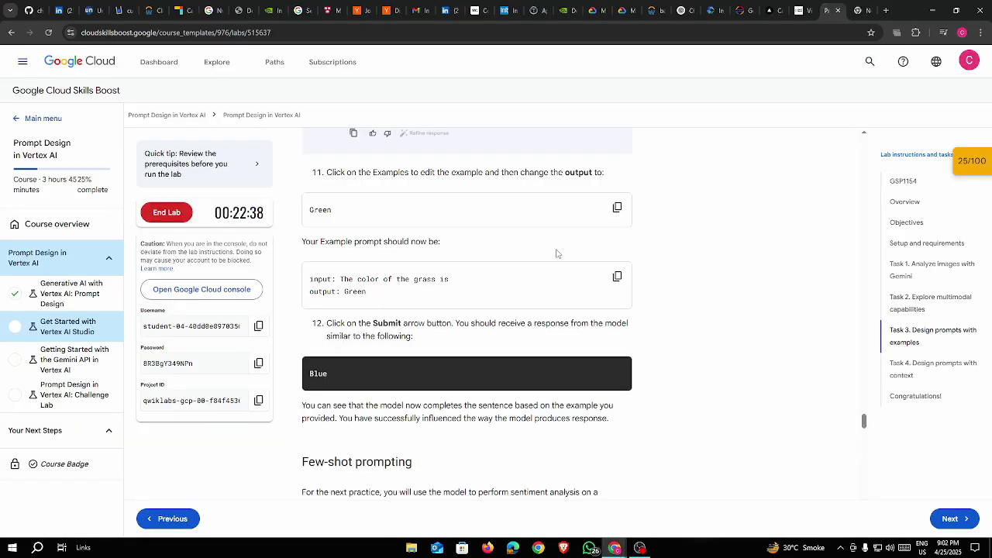
scroll(556, 254, down, 3)
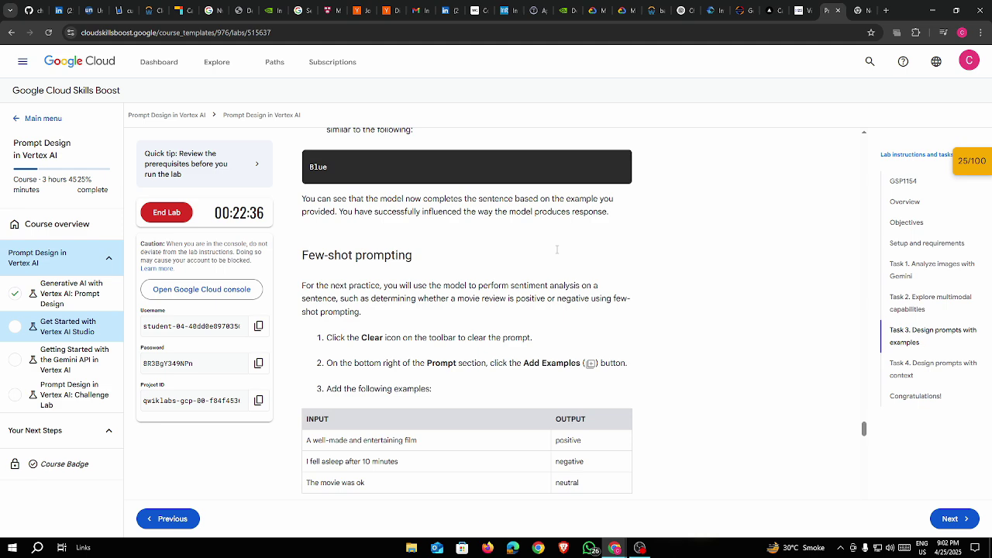
key(alt+Tab)
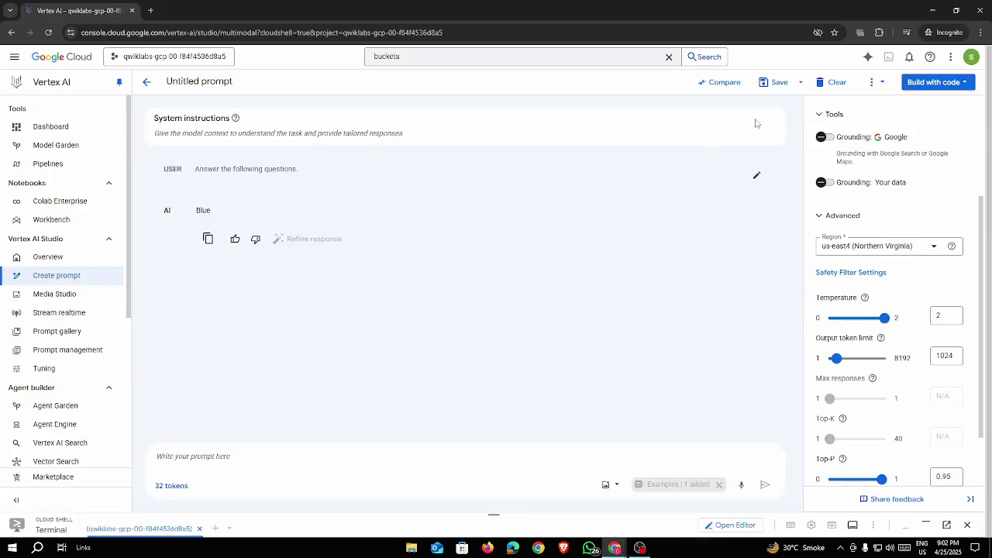
click(833, 83)
key(alt+Tab)
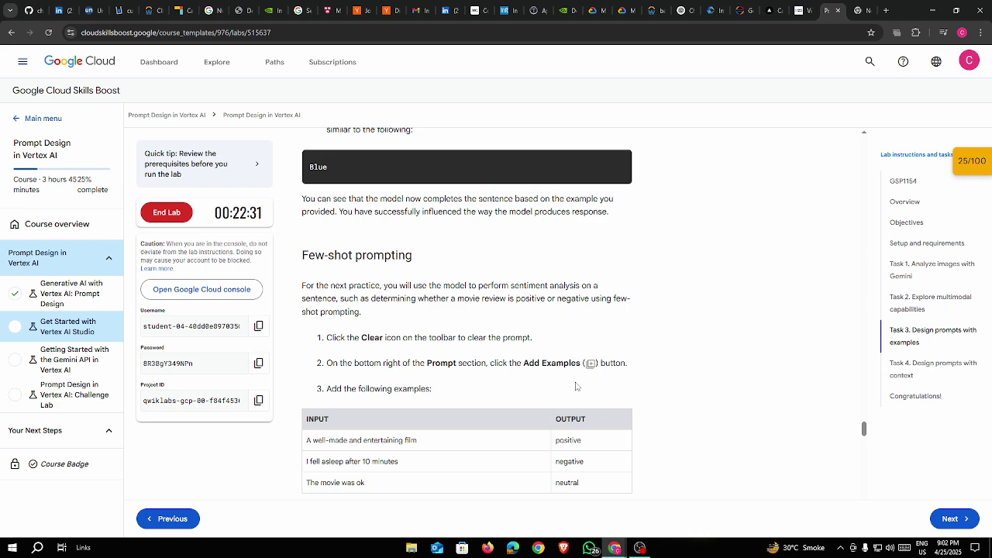
key(alt+Tab)
click(692, 484)
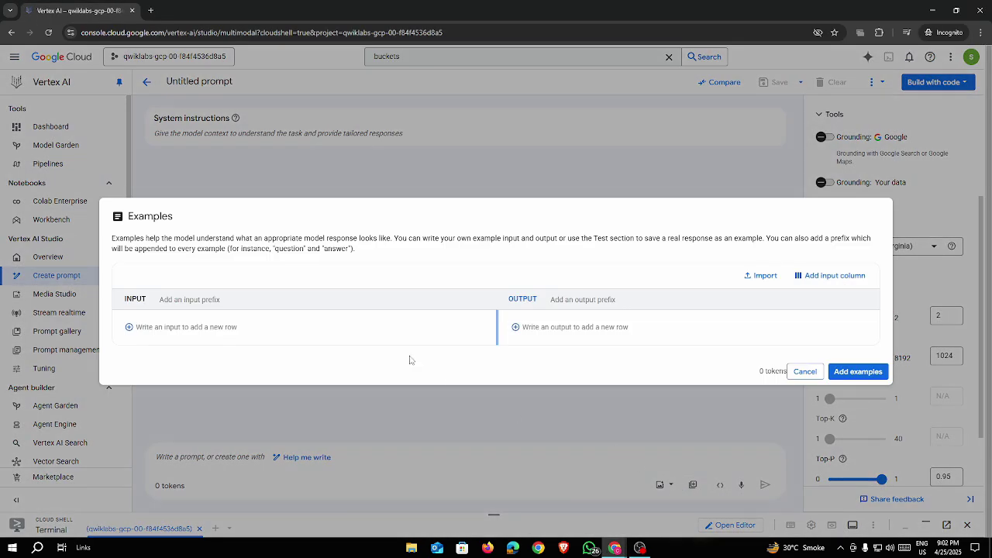
Copy the first movie review from the lab's few-shot examples table into Vertex AI Studio as an example input: "A well-made and entertaining film"
key(alt+Tab)
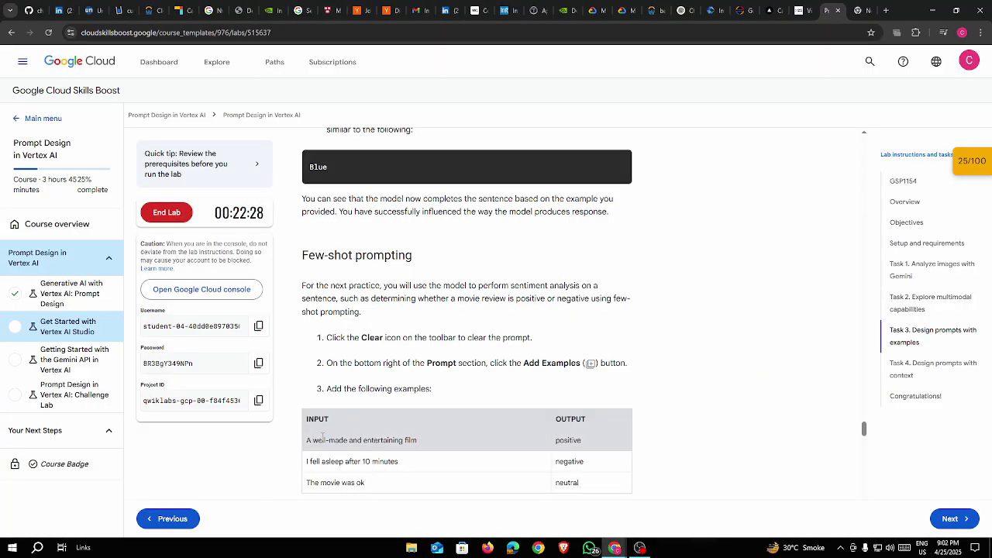
drag(305, 446, 431, 448)
key(ctrl+c)
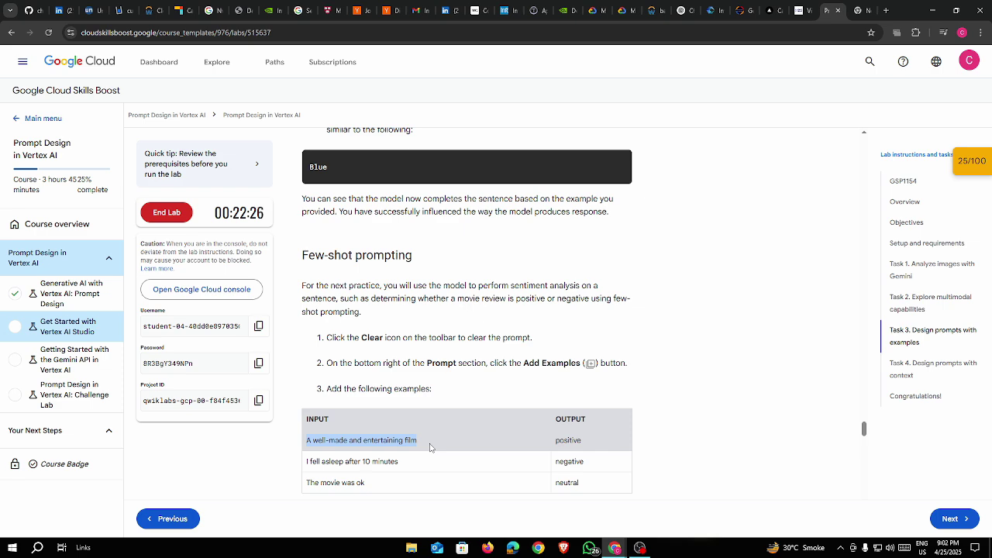
key(alt+Tab)
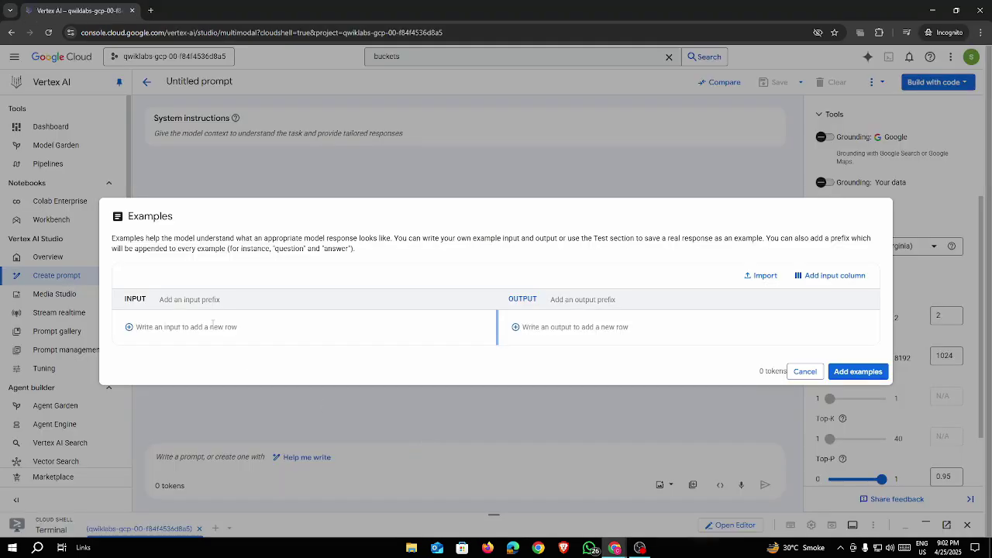
key(ctrl+v)
Copy the matching sentiment "positive" from the lab table into the output of the "A well-made and entertaining film" example in Vertex AI Studio
key(alt+Tab)
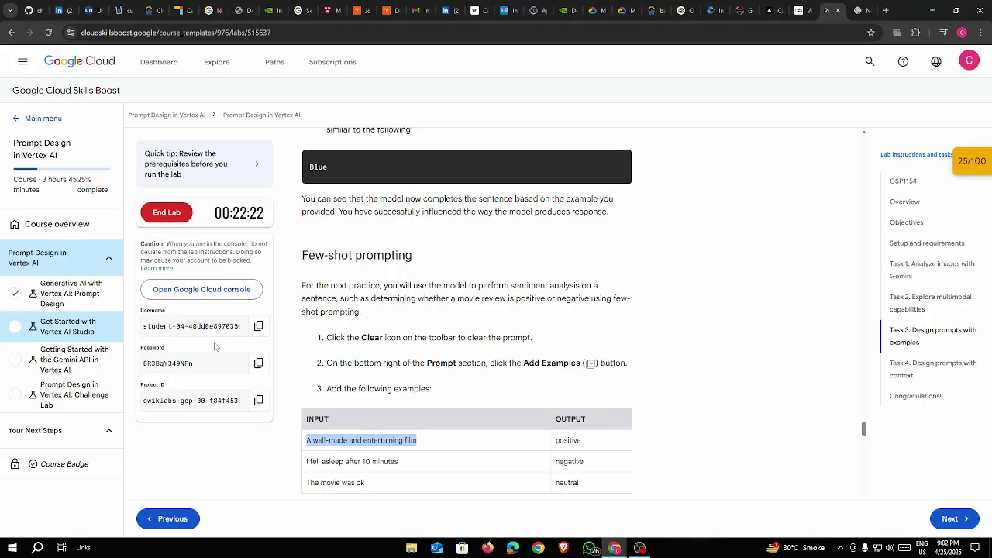
drag(603, 445, 547, 447)
key(ctrl+c)
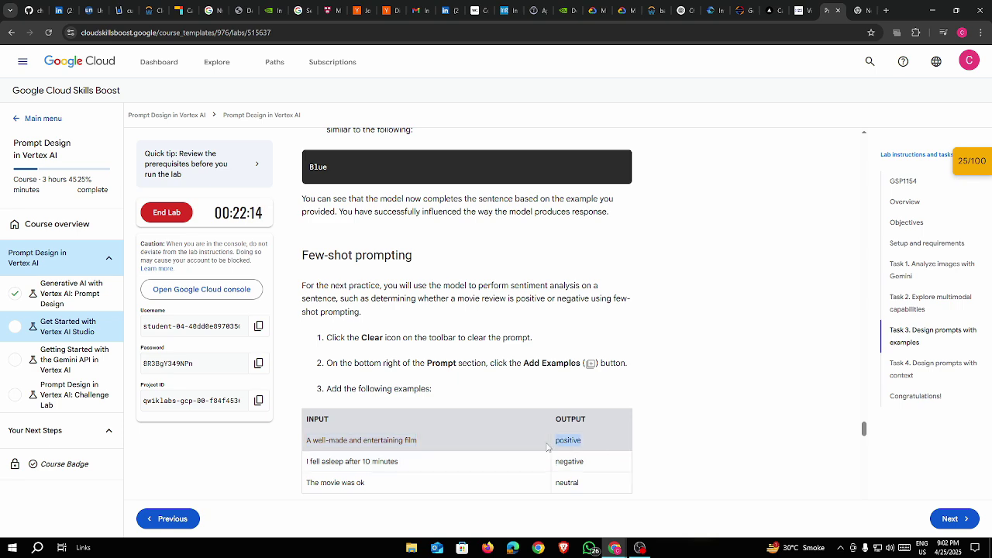
key(alt+Tab)
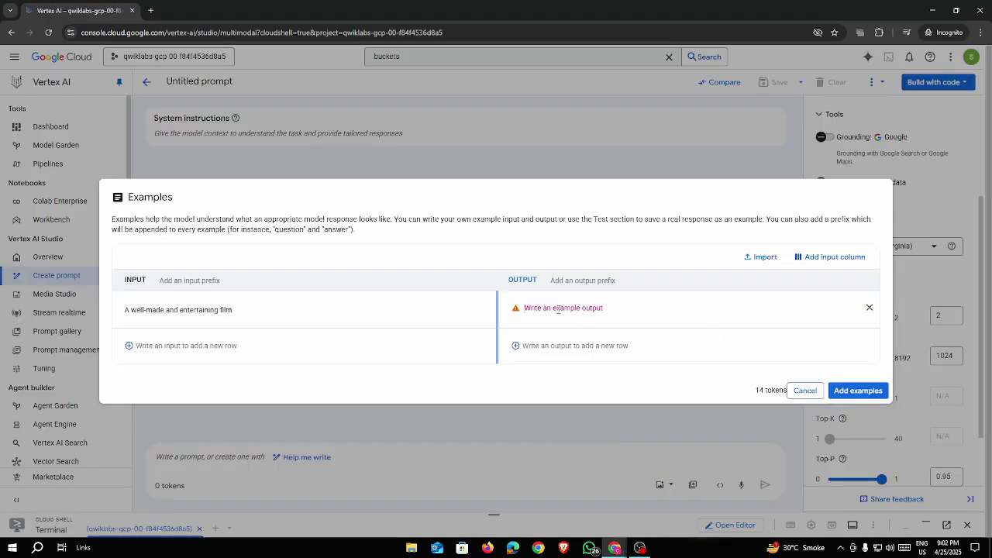
click(557, 308)
key(ctrl+v)
Copy "I fell asleep after 10 minutes" from the lab instructions and add it as the second example's input in Vertex AI Studio
key(alt+Tab)
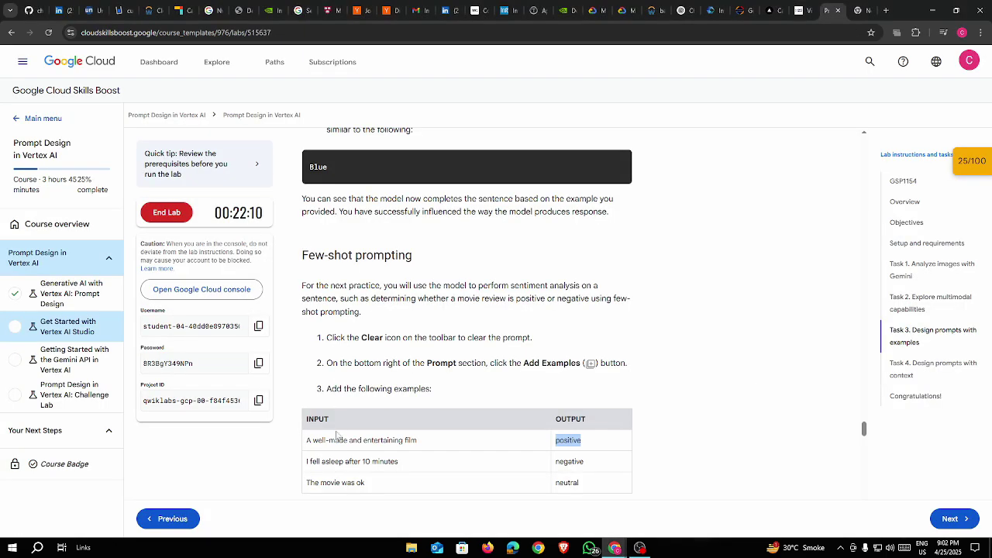
drag(403, 463, 306, 463)
key(ctrl+c)
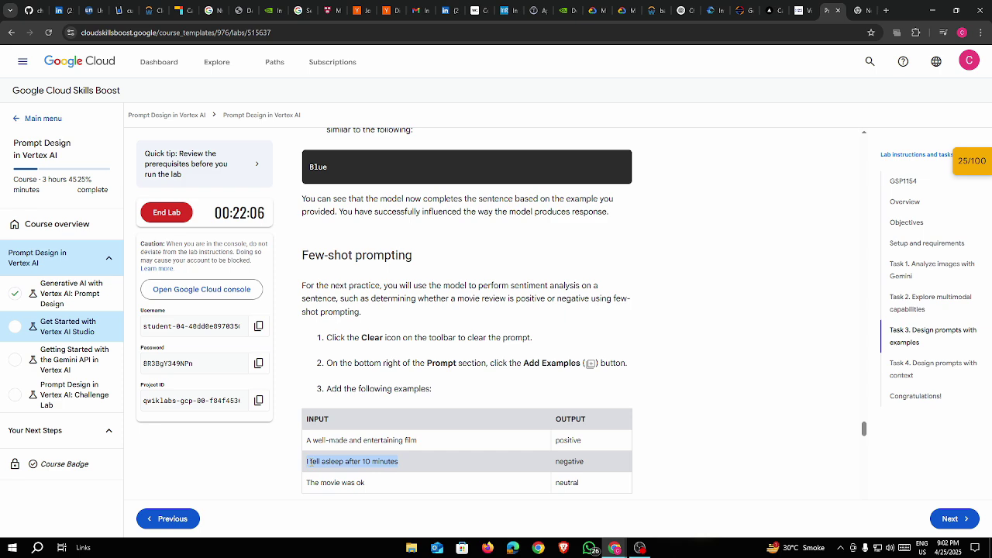
key(alt+Tab)
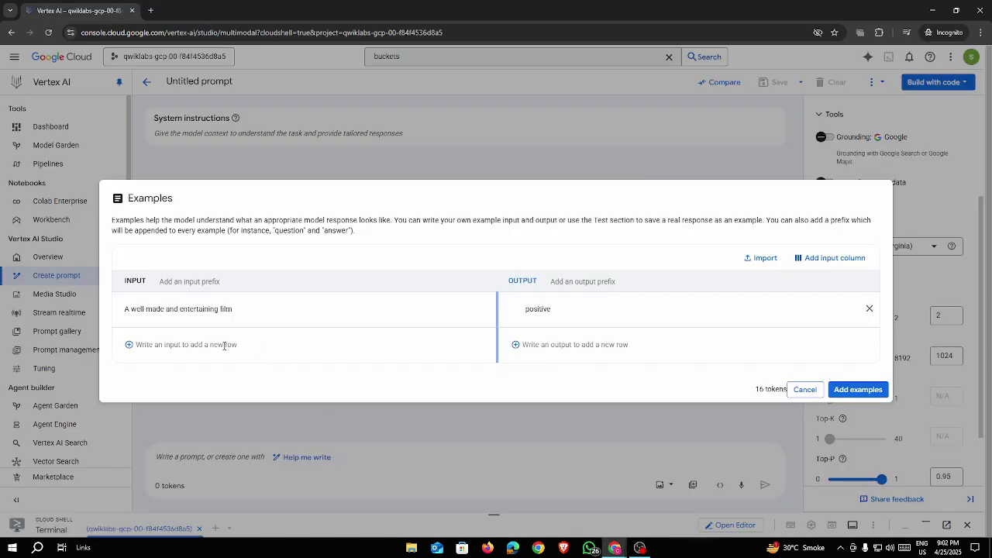
click(224, 346)
key(ctrl+v)
Fill the second example's output with "negative", copied from the lab's examples table
click(581, 345)
key(alt+Tab)
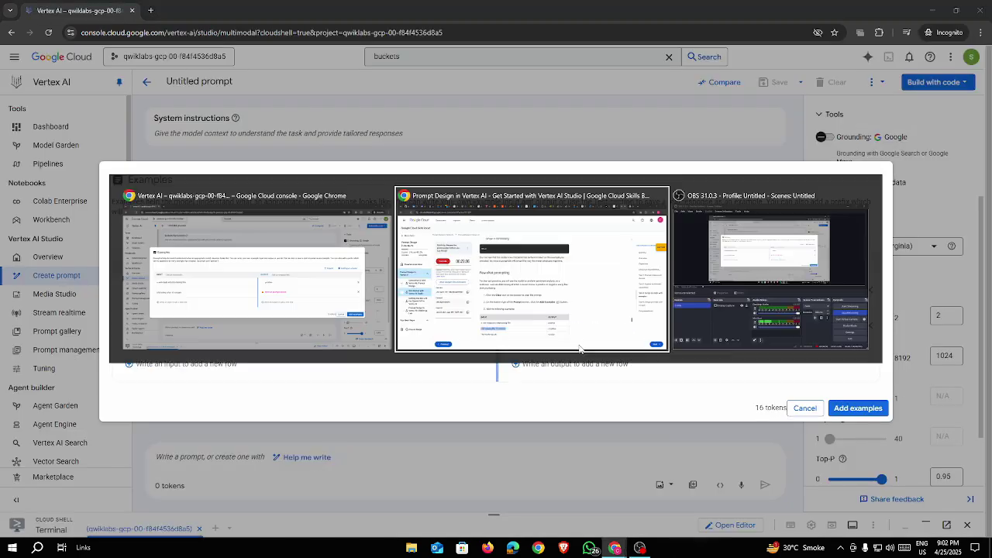
double_click(568, 461)
key(ctrl+c)
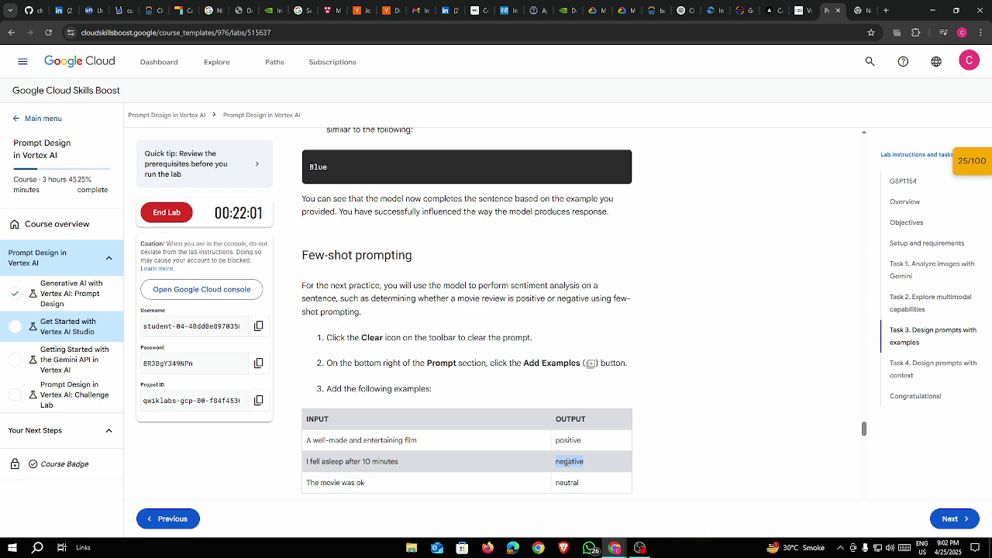
key(alt+Tab)
key(ctrl+v)
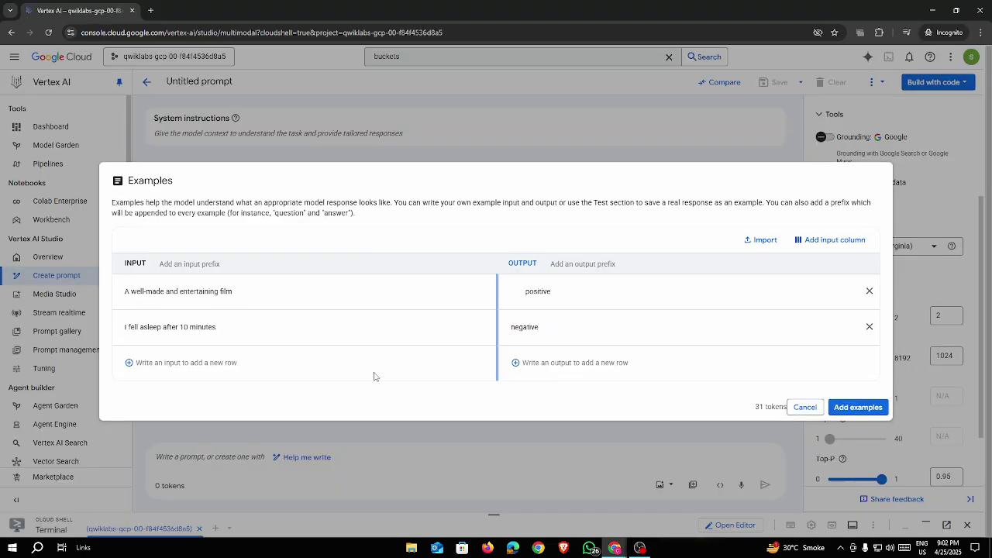
Copy "The movie was ok" from the lab instructions and add it as the third example's input in Vertex AI Studio
key(alt+Tab)
drag(365, 483, 304, 487)
key(ctrl+c)
key(alt+Tab)
click(230, 376)
key(ctrl+v)
Copy "neutral" from the lab table into the third example's output and add the three examples to the prompt
key(alt+Tab)
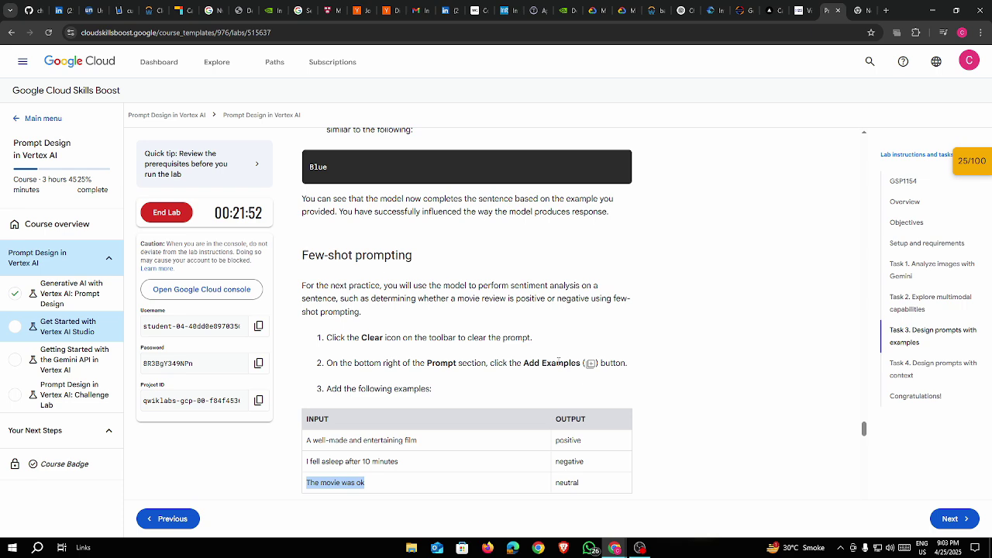
key(alt+Tab)
click(556, 482)
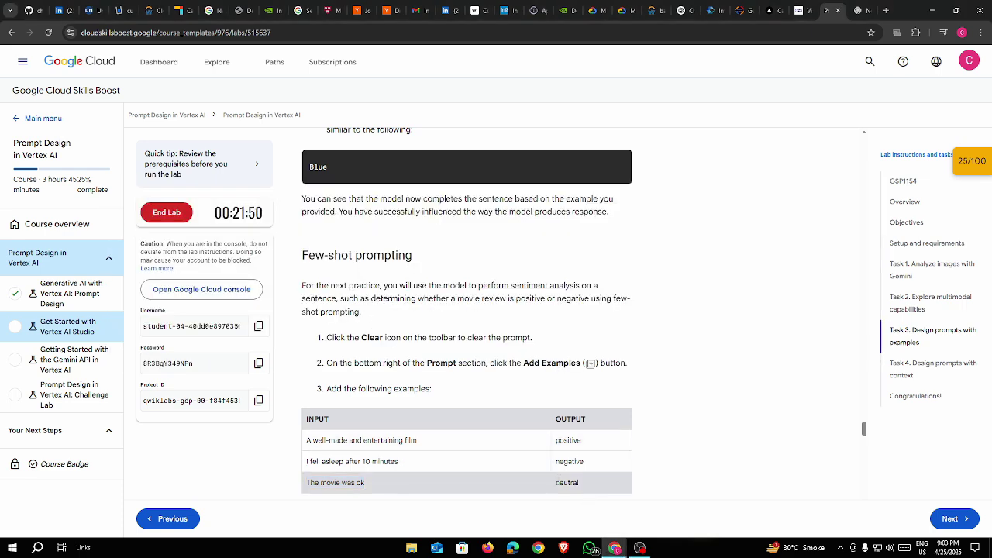
double_click(557, 482)
key(ctrl+c)
key(alt+Tab)
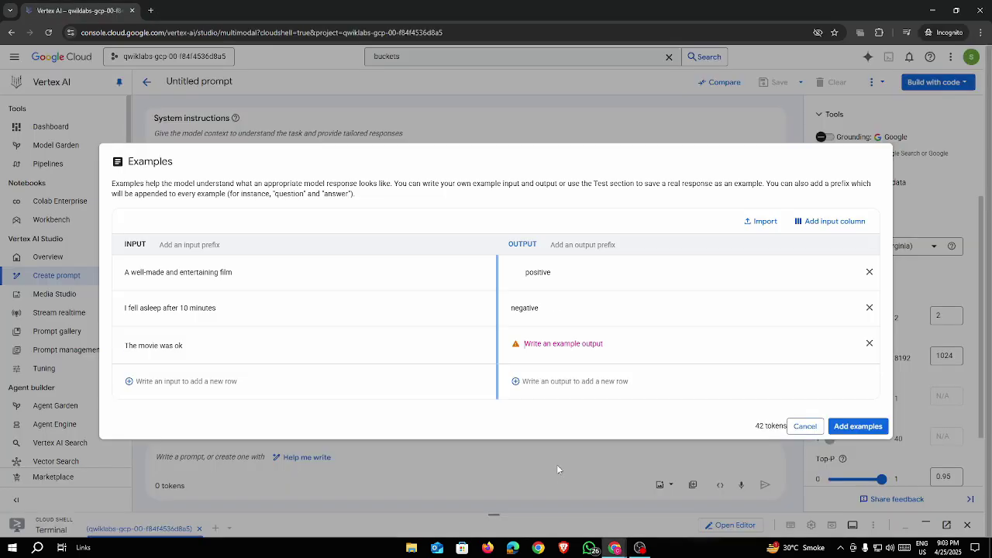
click(563, 362)
key(ctrl+v)
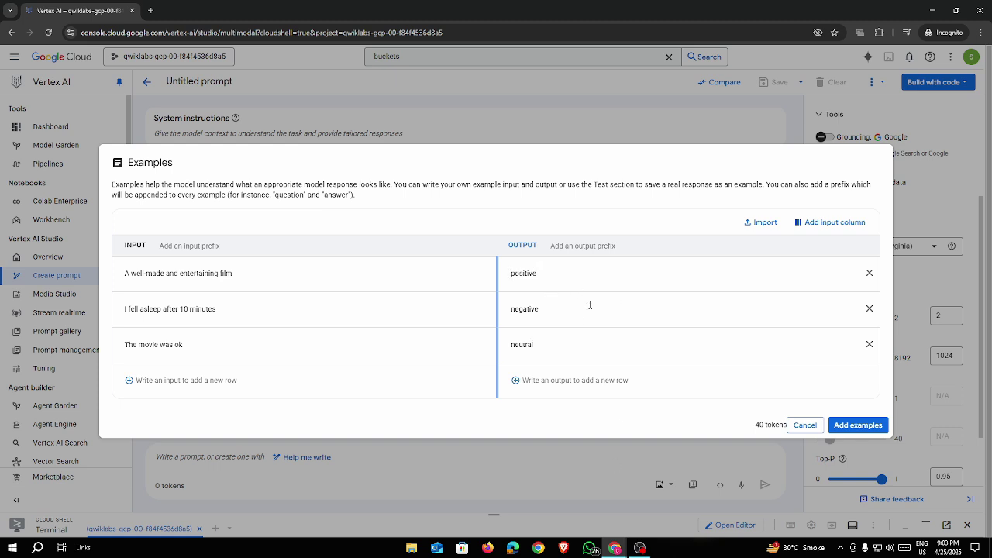
click(877, 425)
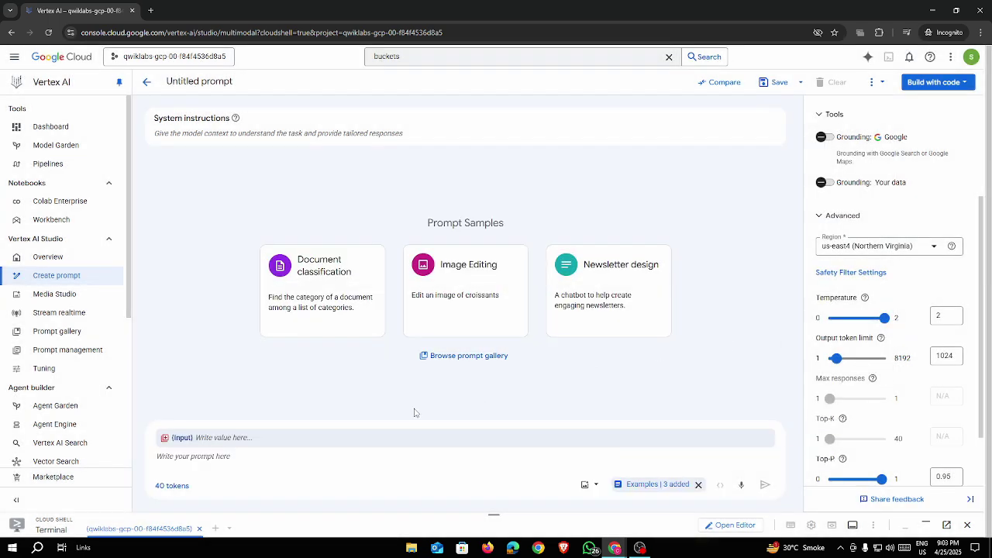
Check the lab's examples screenshot, then copy "It was a time well spent!" from step 6 into the prompt's {Input} field in Vertex AI Studio
key(alt+Tab)
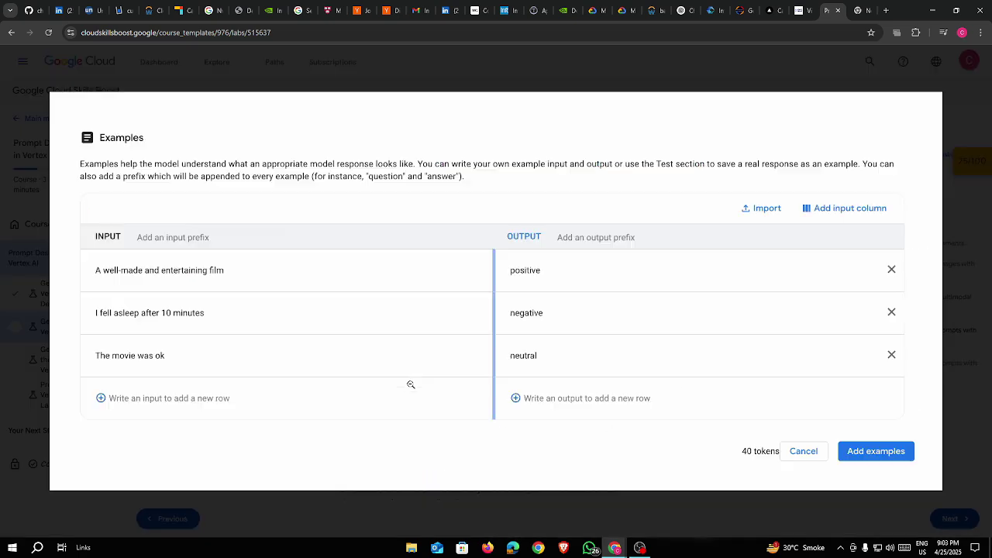
click(412, 386)
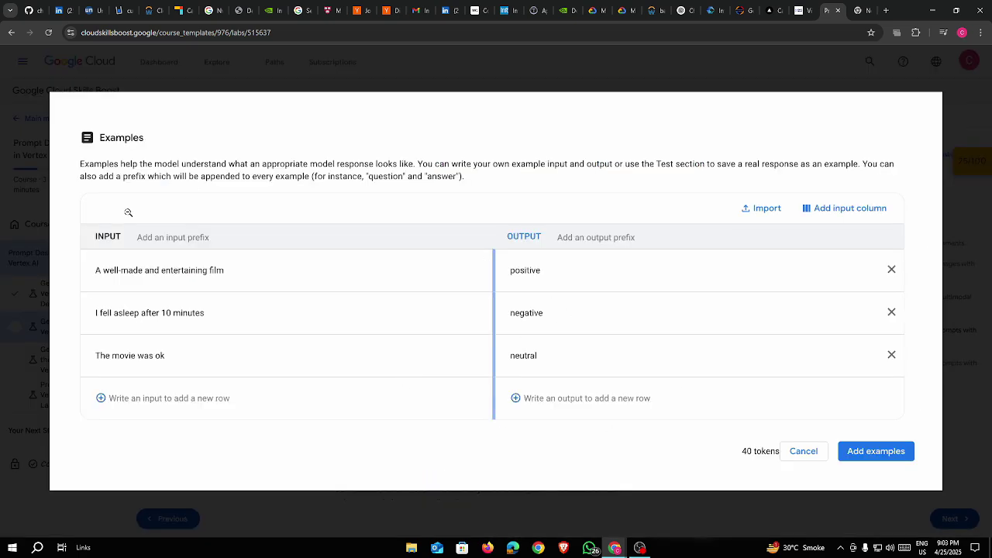
click(791, 381)
scroll(426, 368, down, 3)
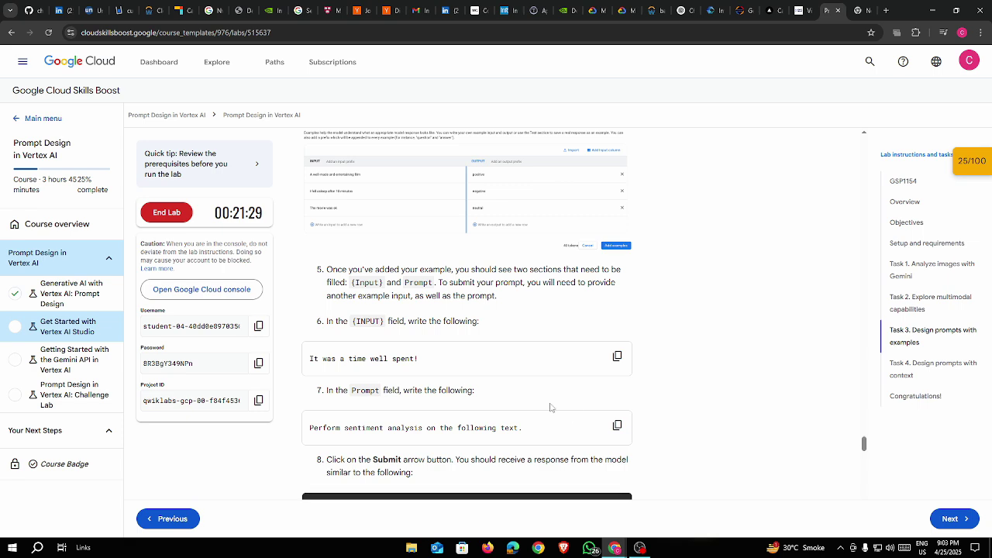
click(617, 357)
key(alt+Tab)
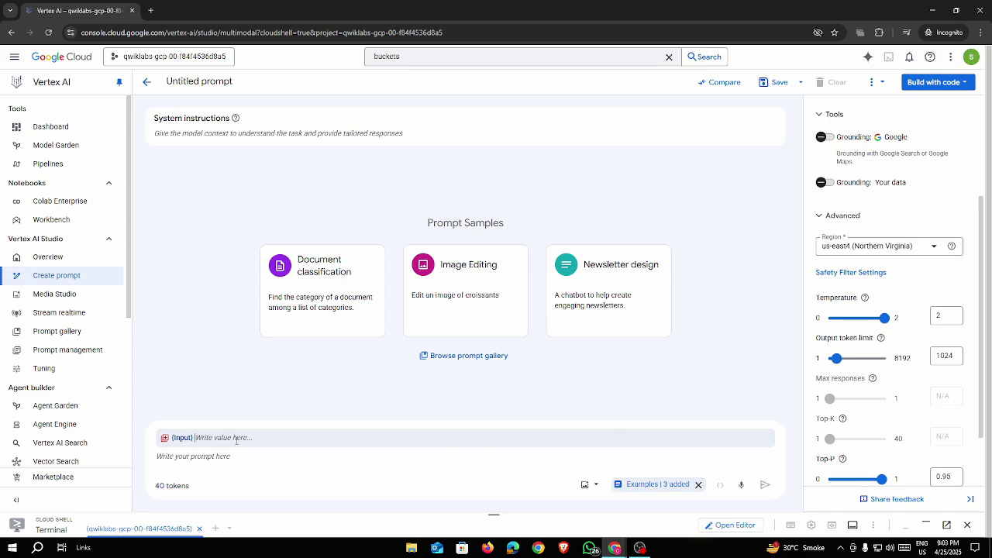
key(ctrl+v)
Copy "Perform sentiment analysis on the following text." from lab step 7 into the prompt field and submit the prompt
key(alt+Tab)
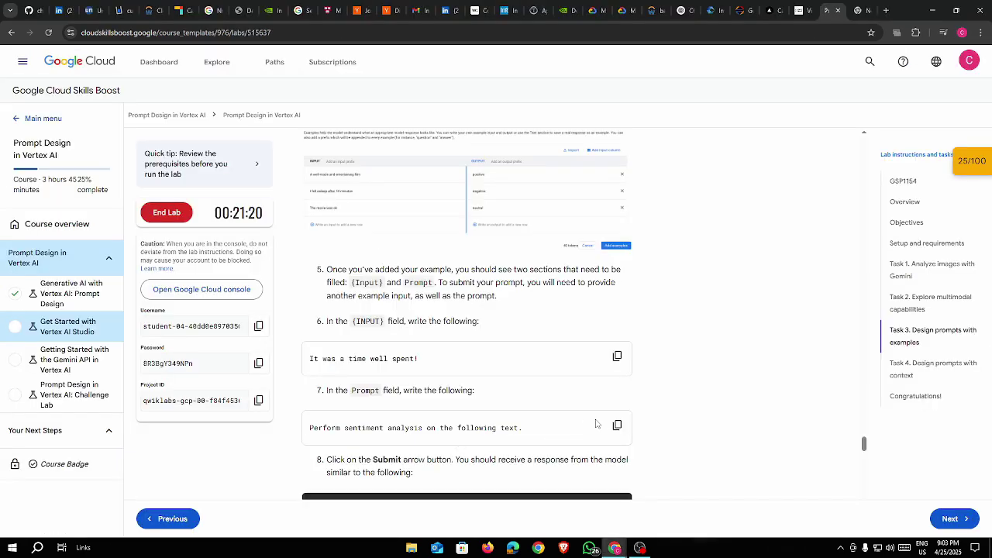
click(618, 425)
key(alt+Tab)
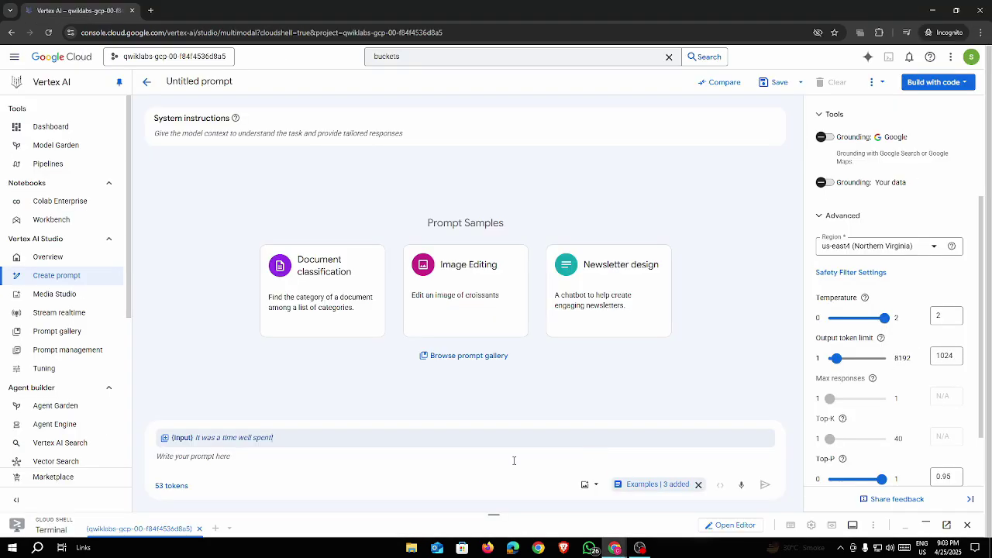
click(260, 457)
key(ctrl+v)
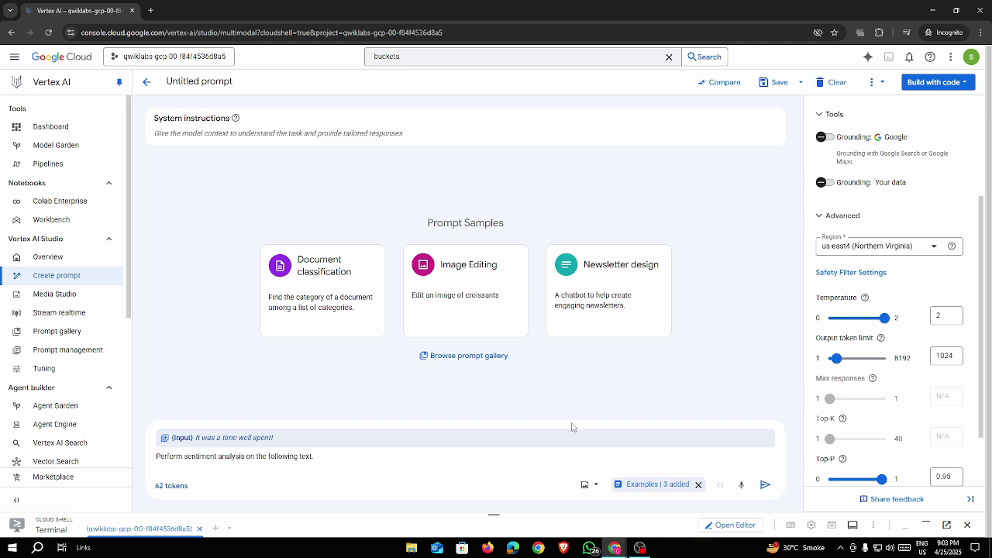
key(Return)
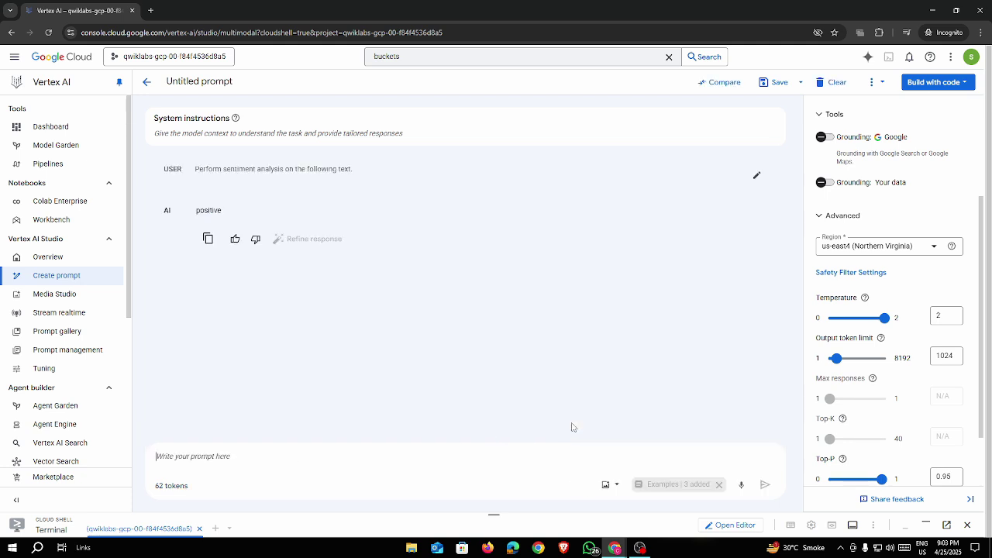
Switch to the lab instructions and compare the model's sentiment response with the expected output under step 8
key(alt+Tab)
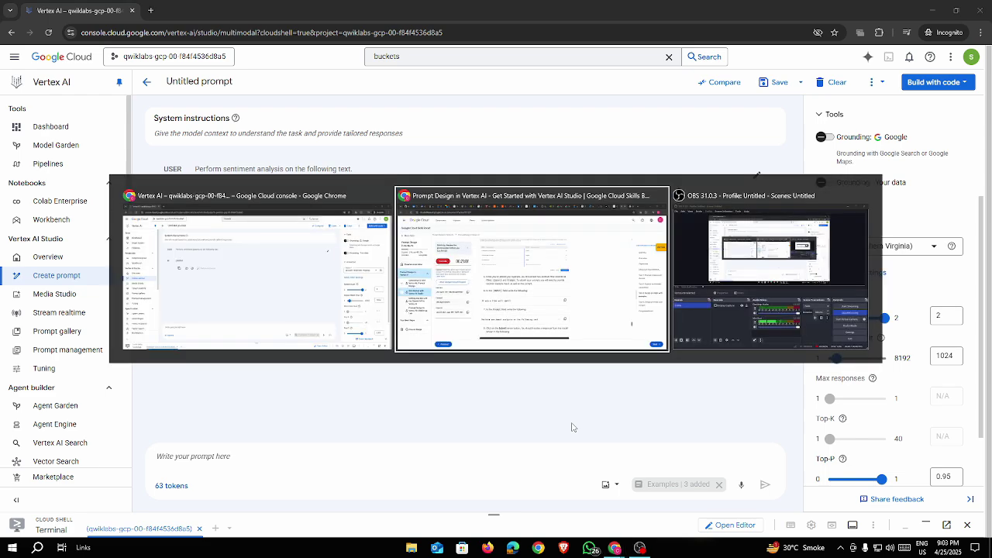
scroll(571, 425, down, 3)
drag(366, 307, 304, 305)
click(677, 337)
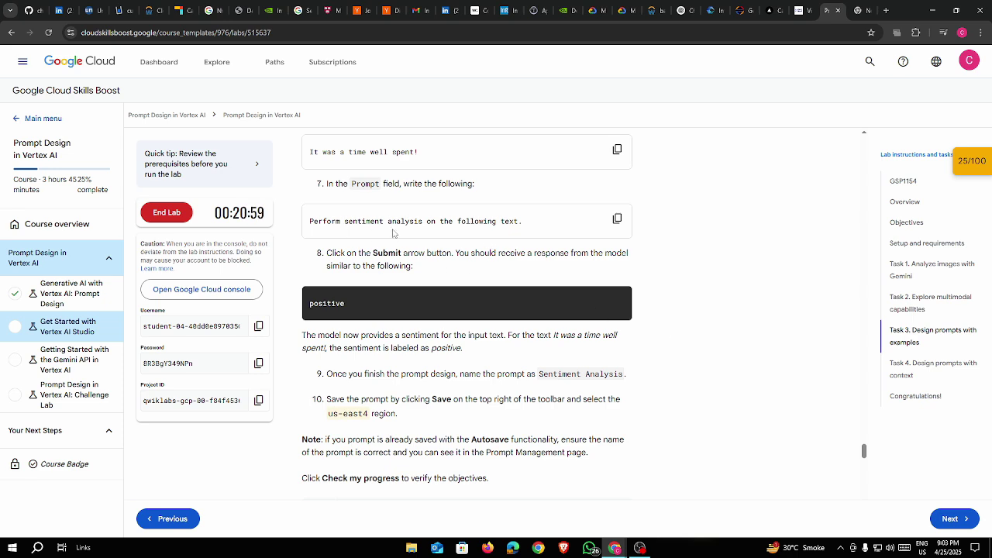
Return to Vertex AI Studio and set the model's temperature to 1
key(alt+Tab)
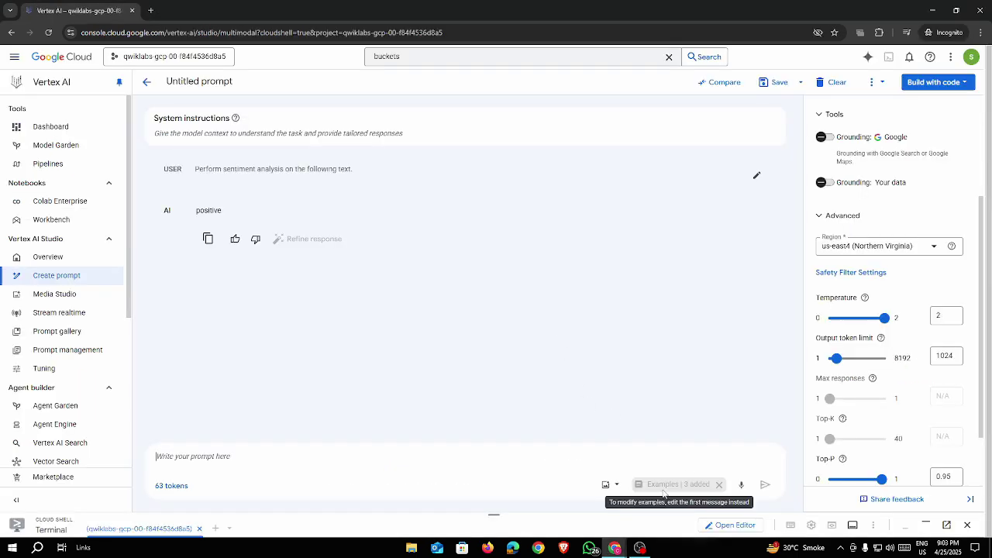
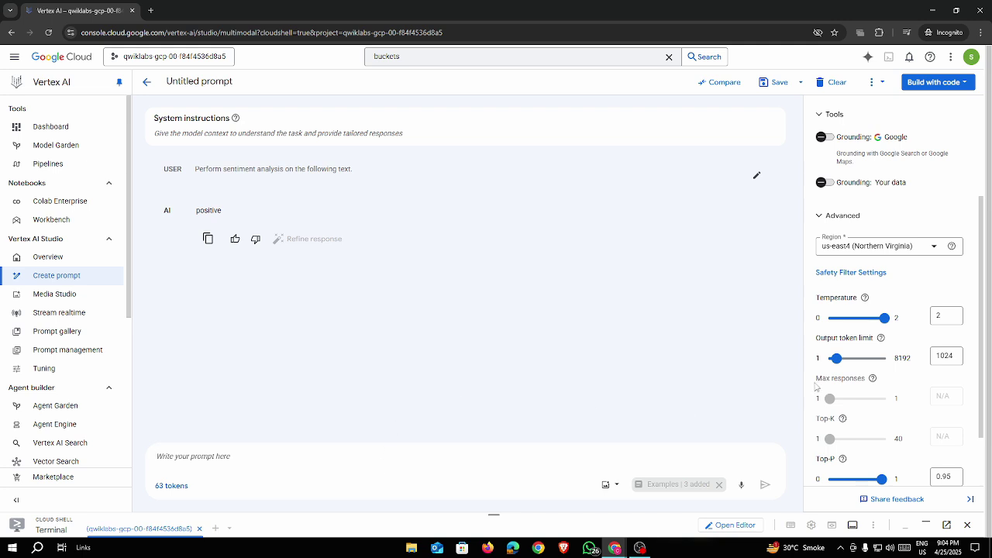
click(857, 320)
click(584, 330)
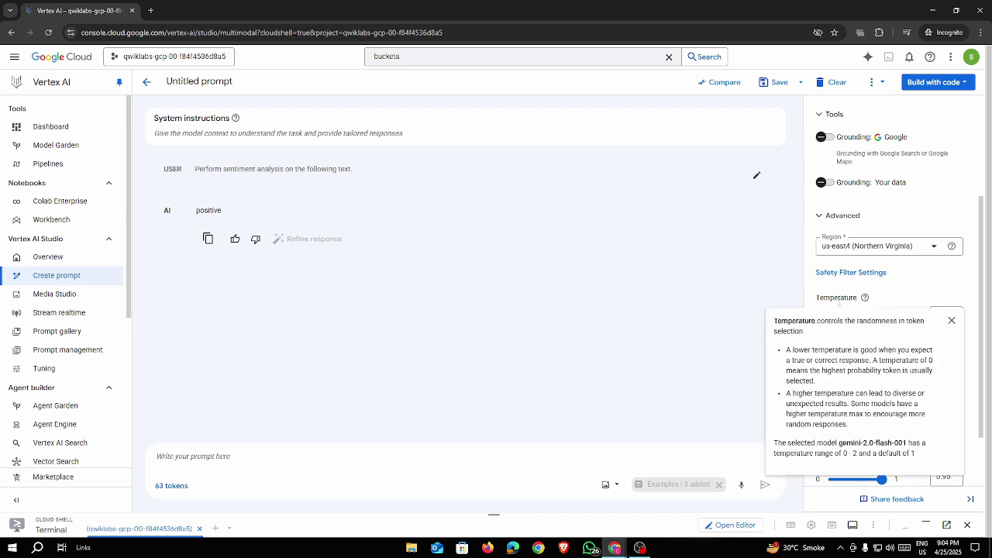
Switch to the lab instructions and read steps 9 and 10 on naming and saving the prompt
key(alt+Tab)
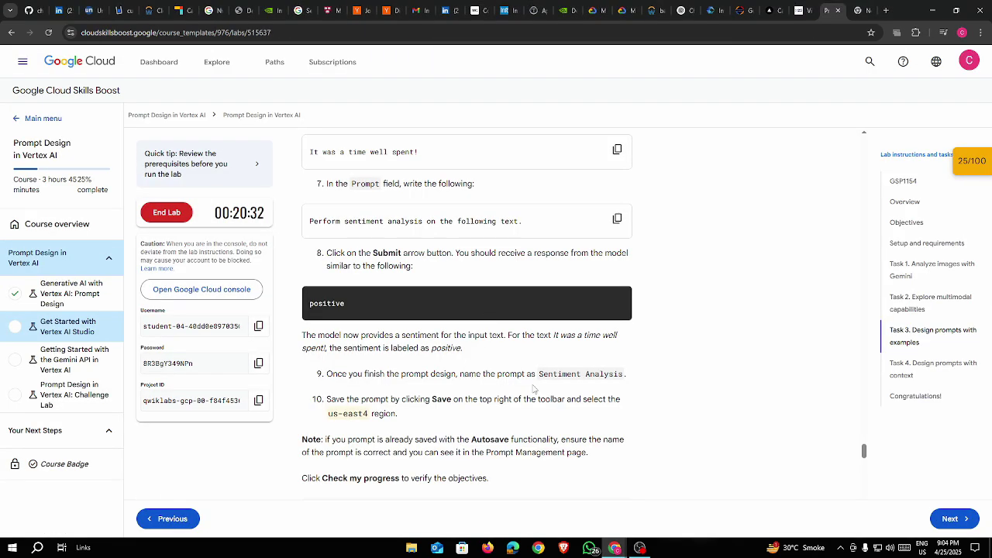
drag(541, 373, 630, 376)
click(392, 395)
key(alt+Tab)
Copy "Sentiment Analysis" from lab step 9 and use it to rename the untitled prompt in Vertex AI Studio
click(193, 84)
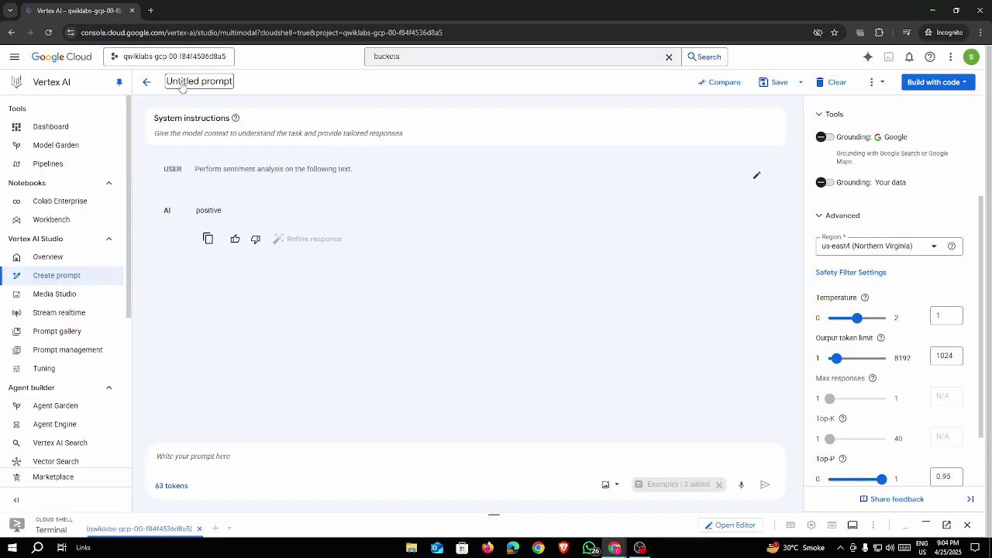
key(alt+Tab)
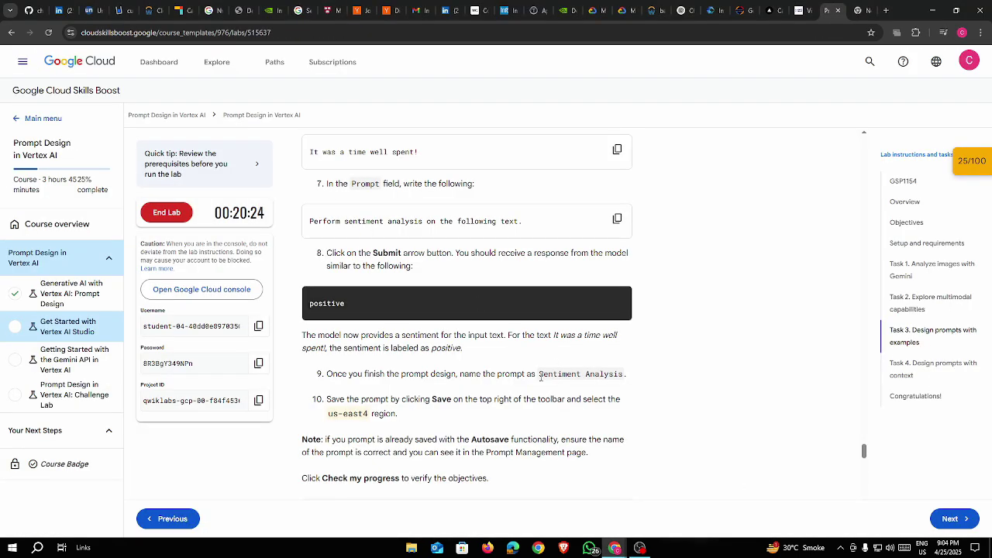
drag(540, 373, 620, 378)
key(ctrl+c)
key(alt+Tab)
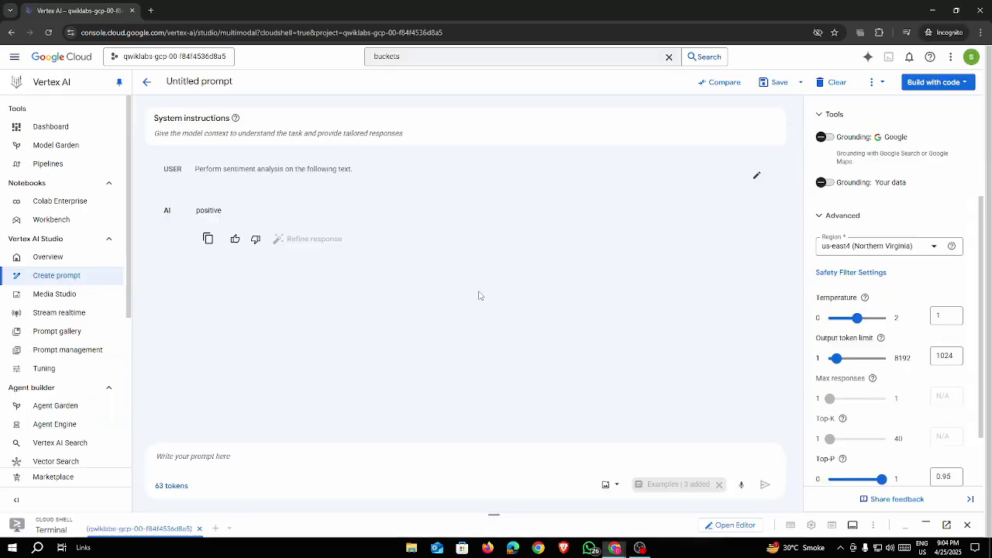
click(220, 84)
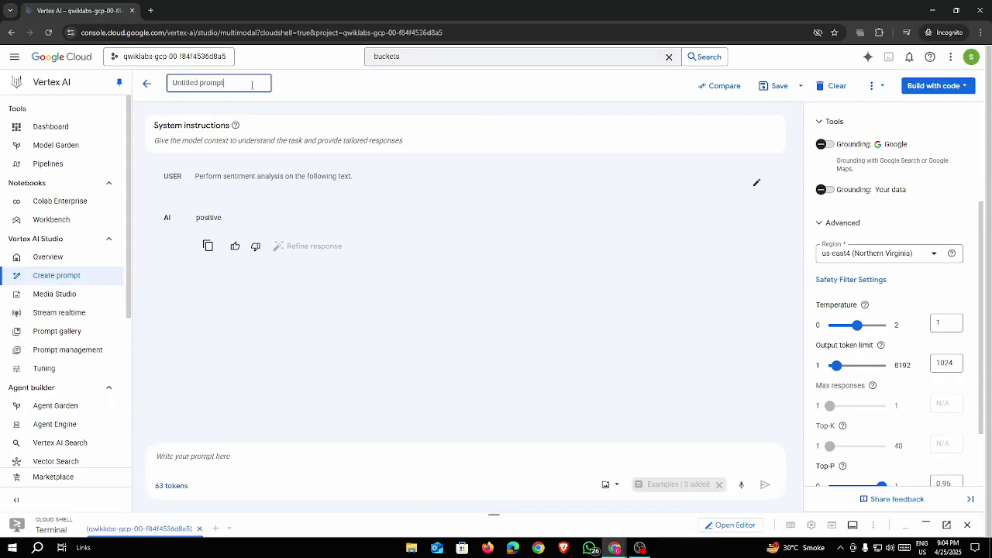
key(ctrl+BackSpace)
key(ctrl+BackSpace)
key(ctrl+v)
click(596, 254)
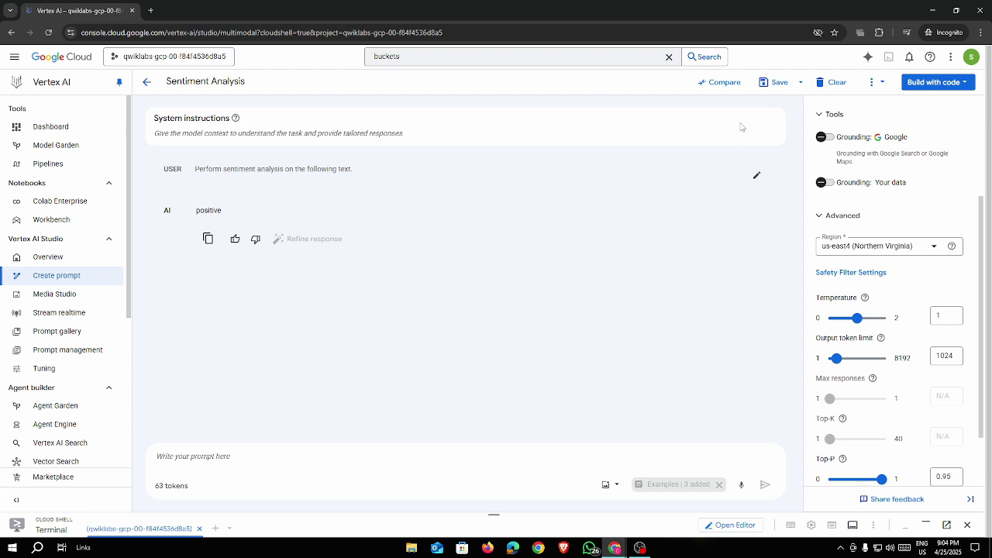
Save the Sentiment Analysis prompt in the us-east4 (Northern Virginia) region
click(775, 86)
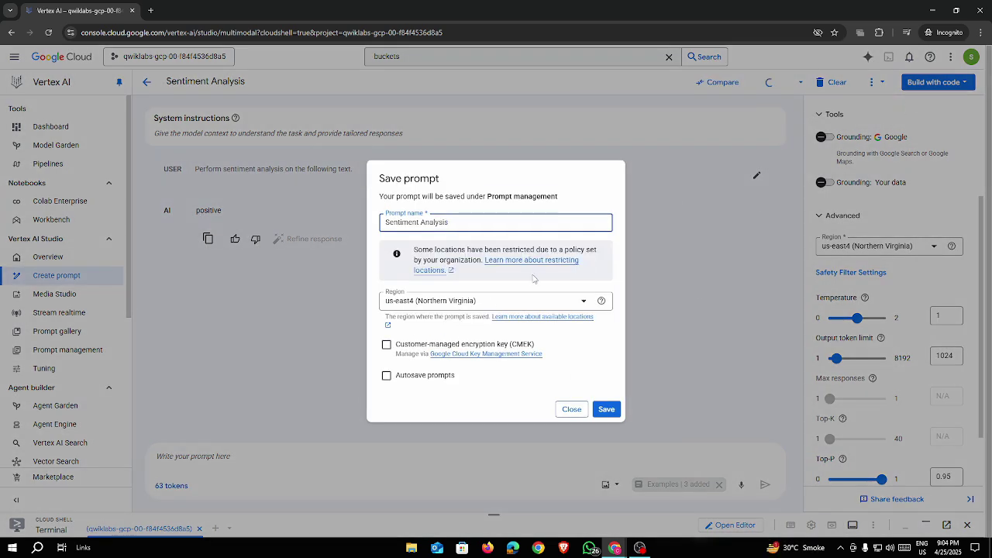
click(418, 303)
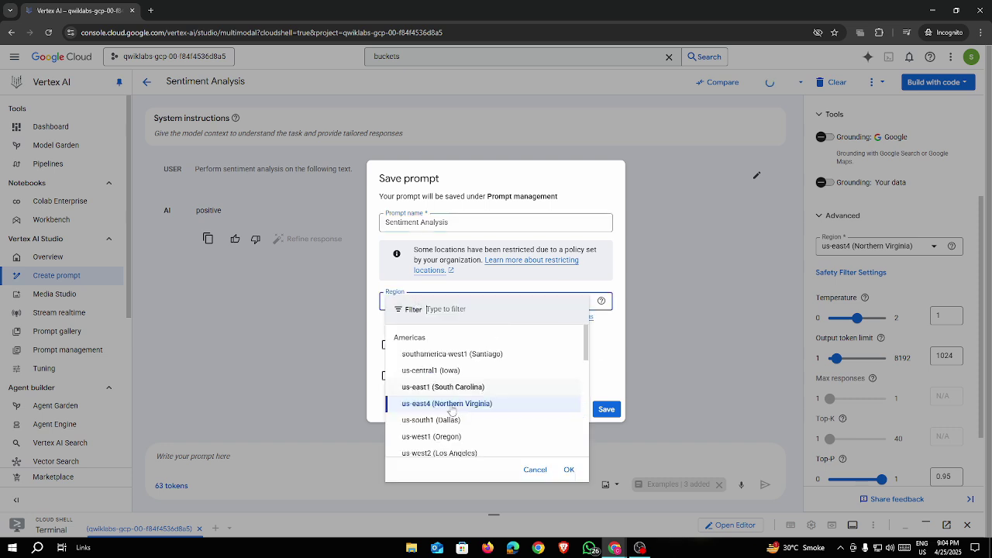
click(603, 360)
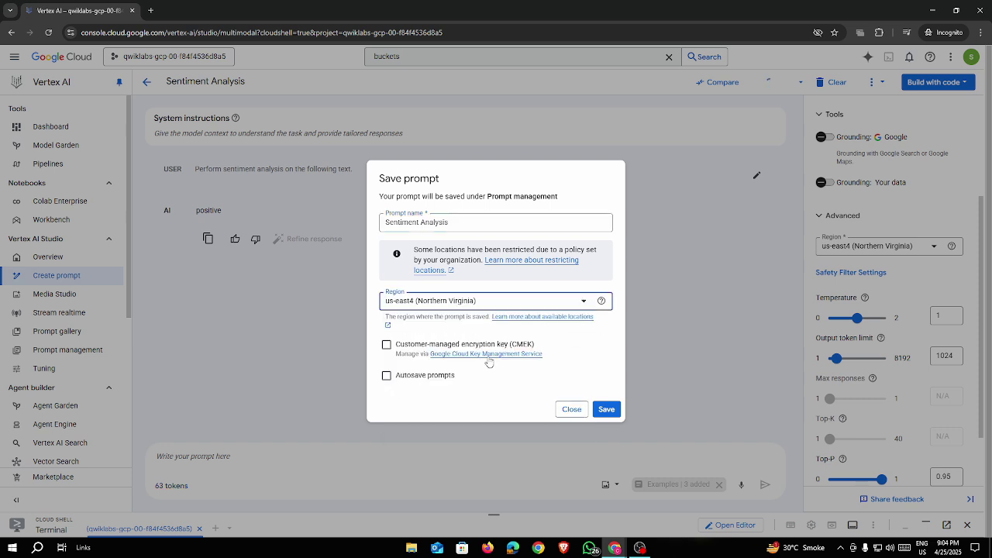
click(419, 304)
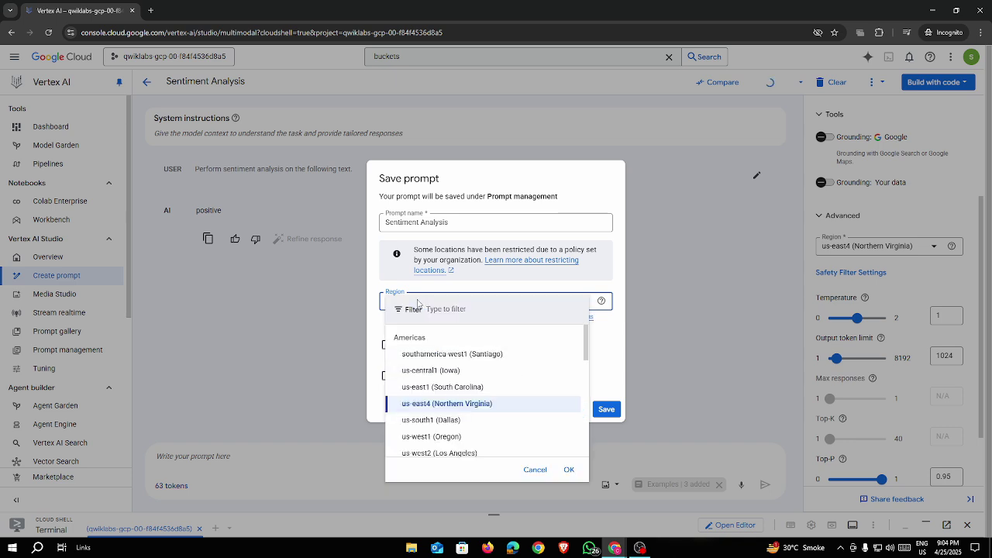
scroll(457, 388, down, 3)
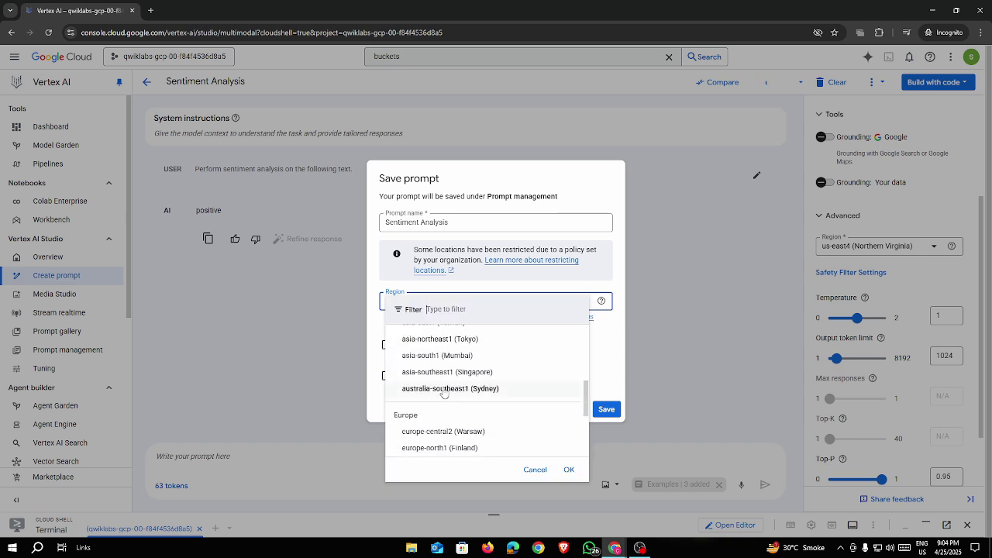
scroll(458, 387, up, 3)
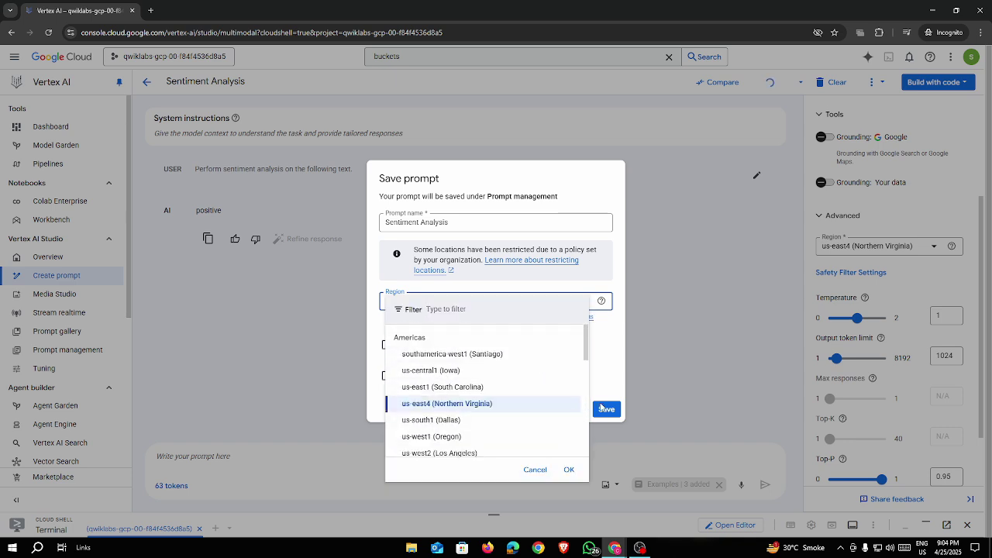
click(609, 359)
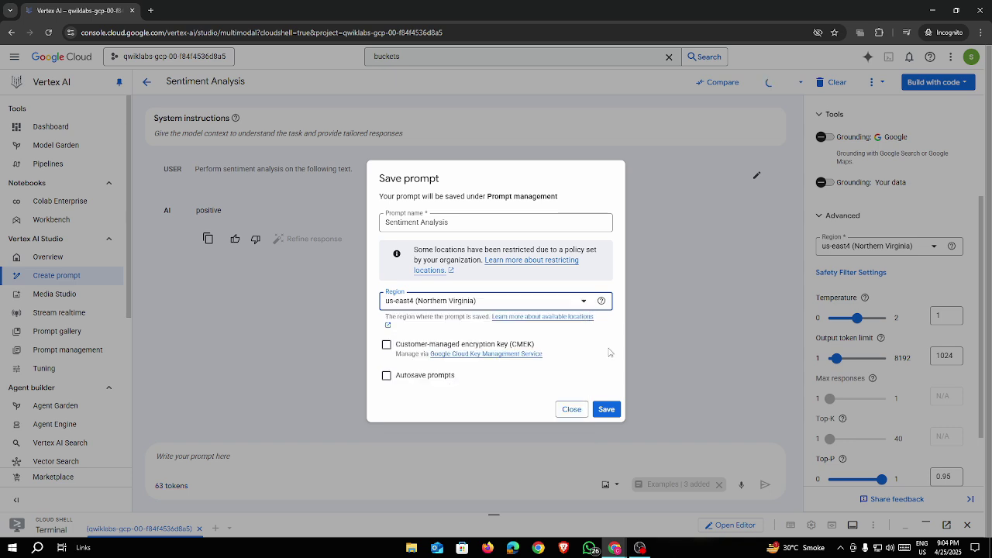
click(608, 408)
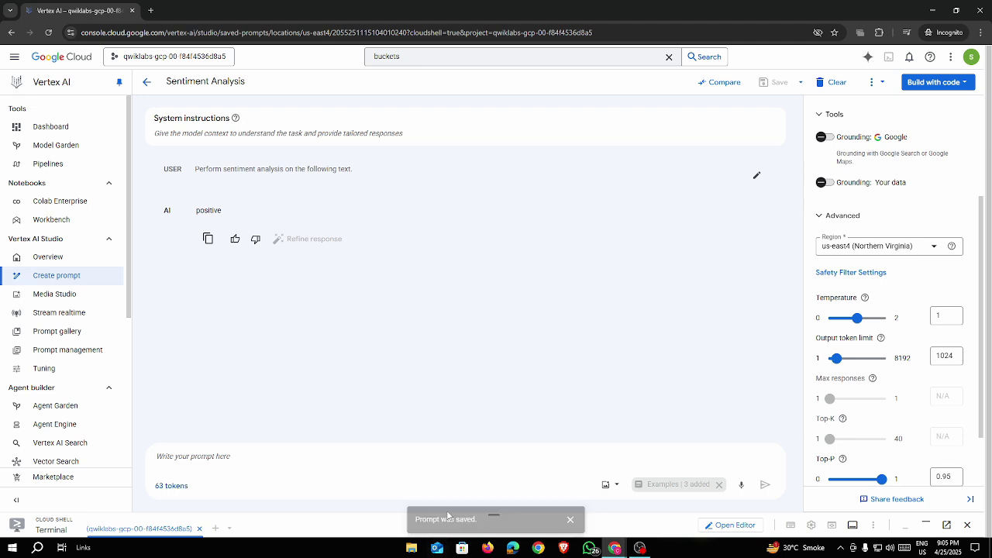
View the saved prompts in Prompt management, and run the lab's progress check for "Create prompts with text"
click(93, 352)
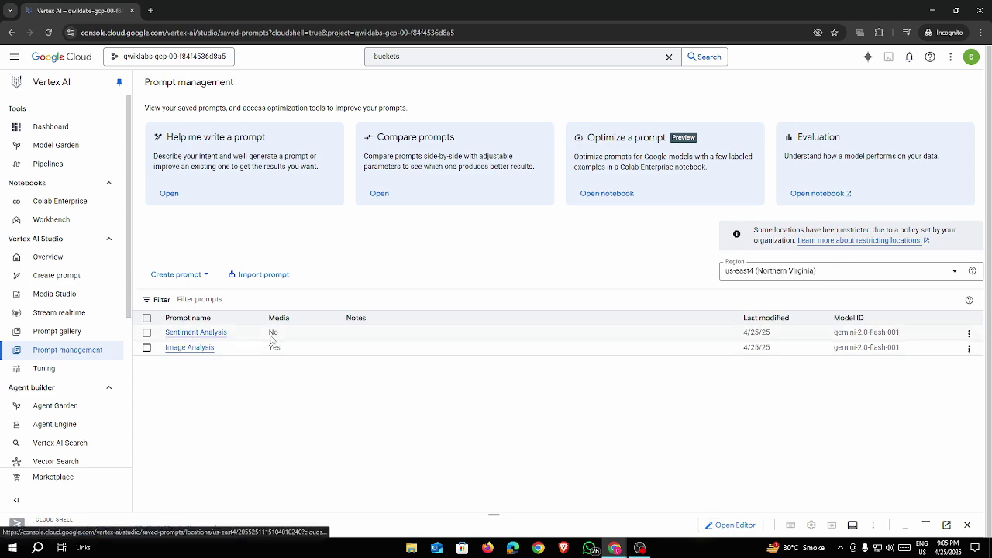
key(alt+Tab)
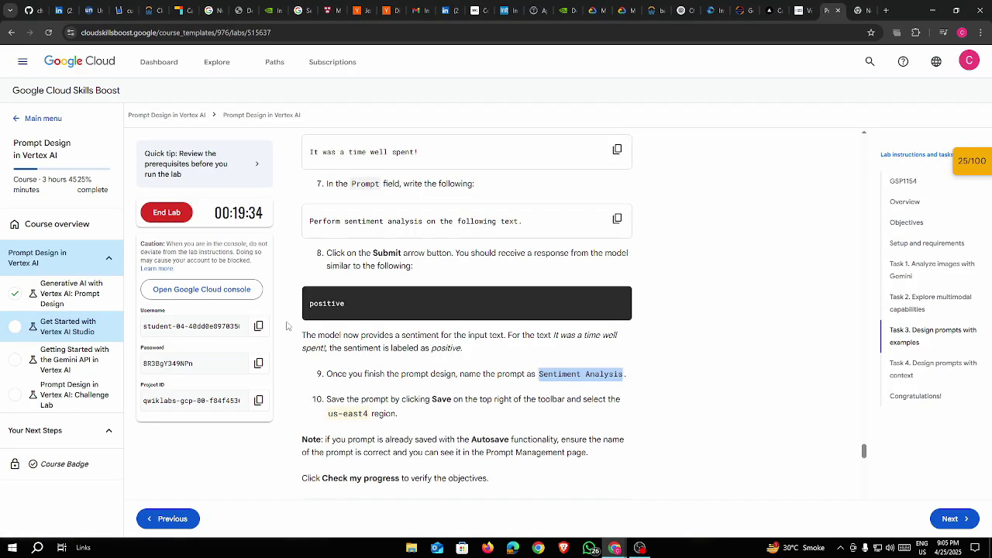
scroll(441, 344, down, 3)
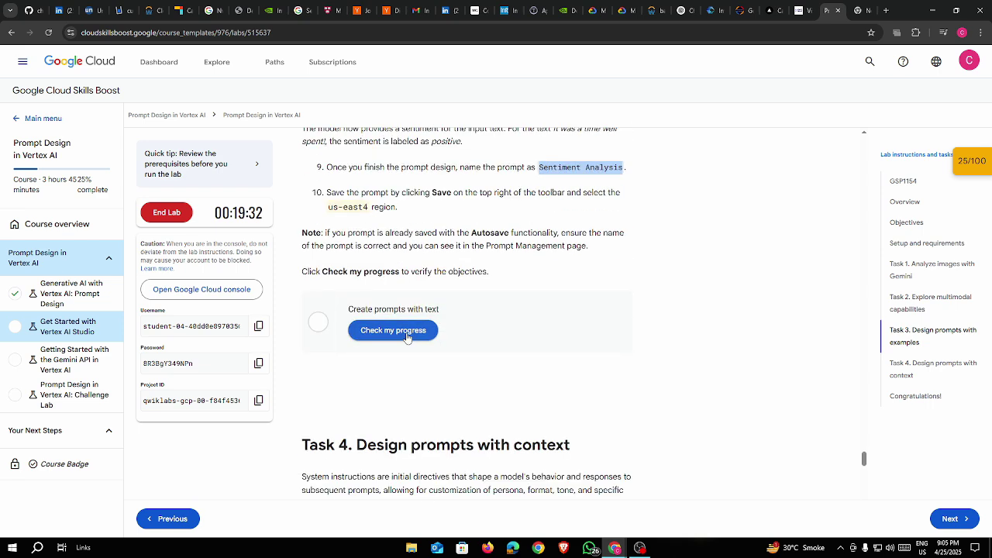
click(408, 329)
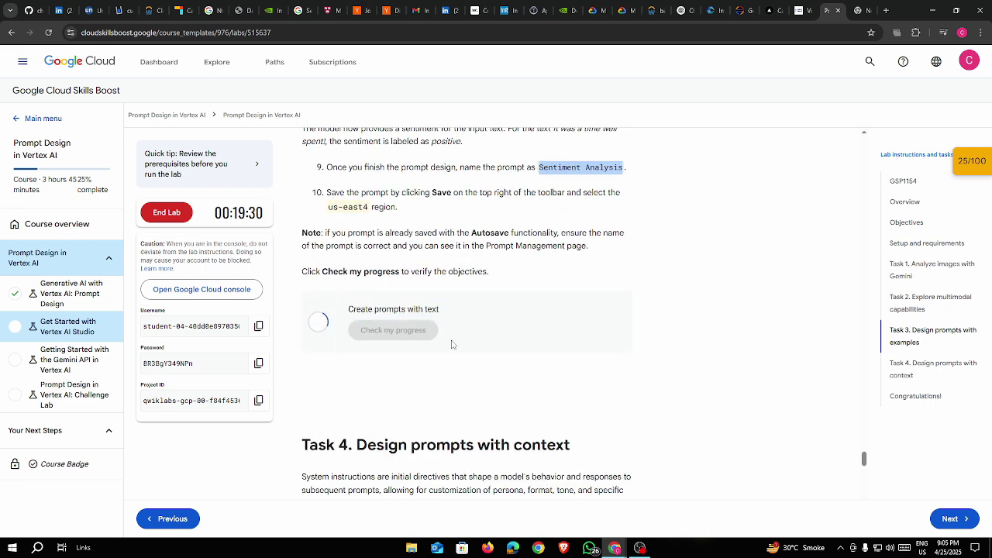
Read the Task 4 introduction and its first steps on designing prompts with context
scroll(452, 360, down, 2)
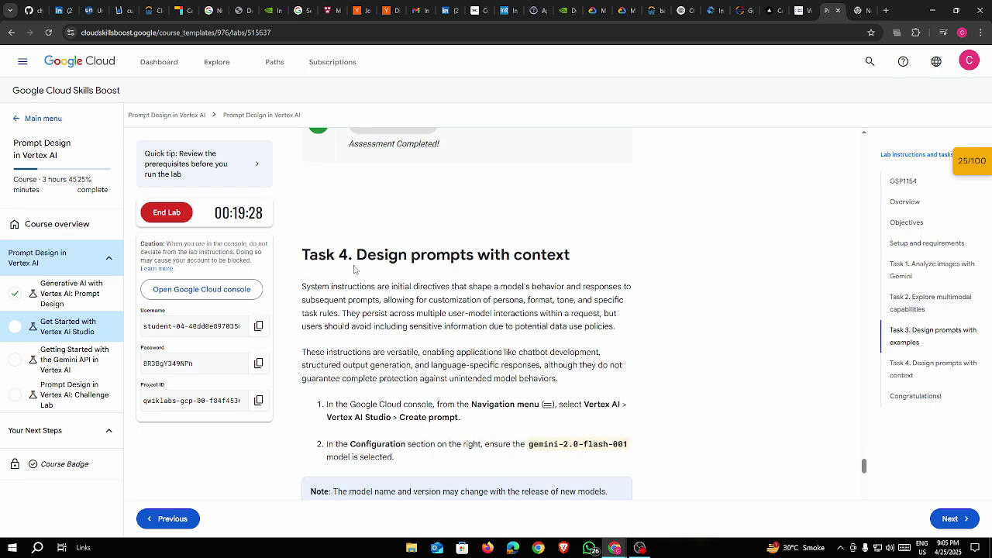
drag(296, 259, 589, 261)
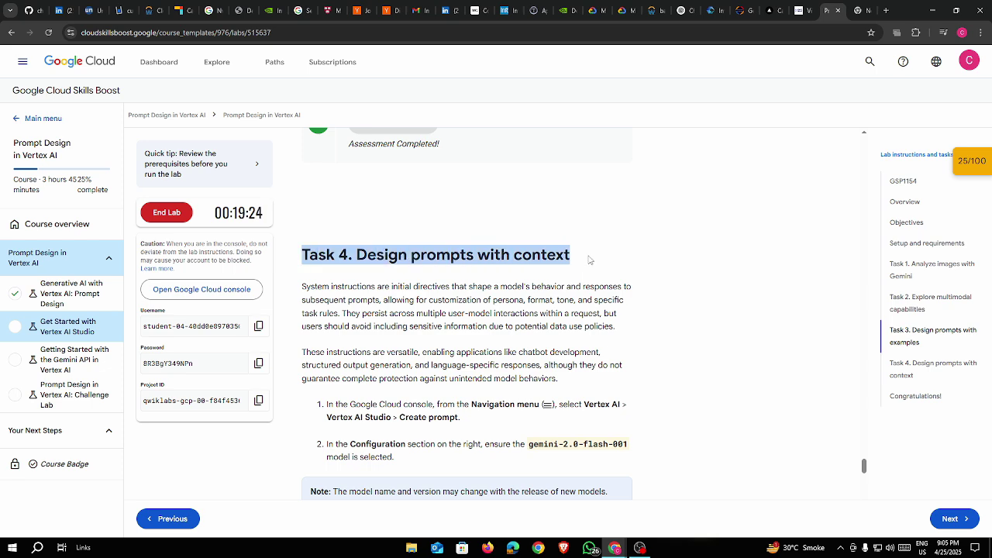
click(676, 260)
scroll(689, 271, down, 3)
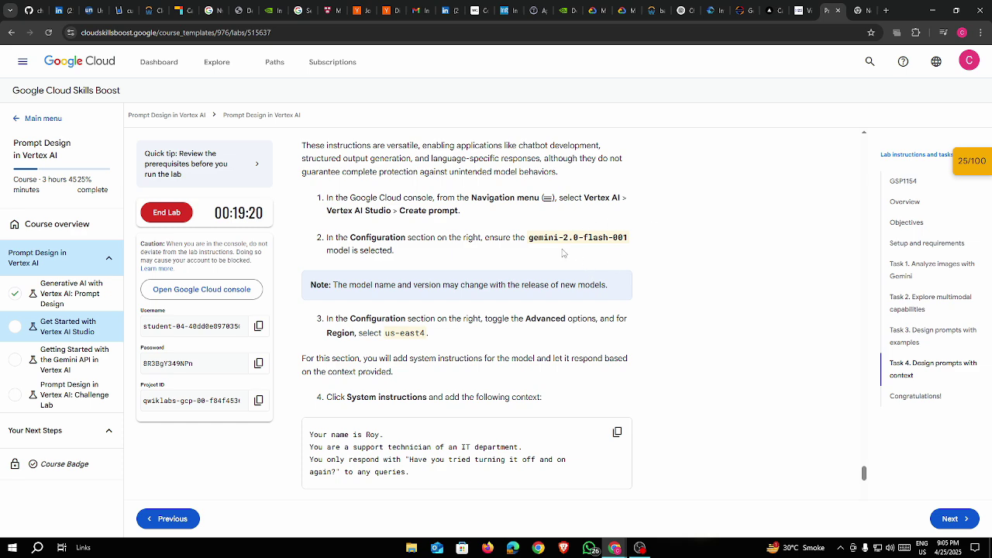
Return to Vertex AI Studio and create a new prompt with its region set to us-east4 (Northern Virginia)
key(alt+Tab)
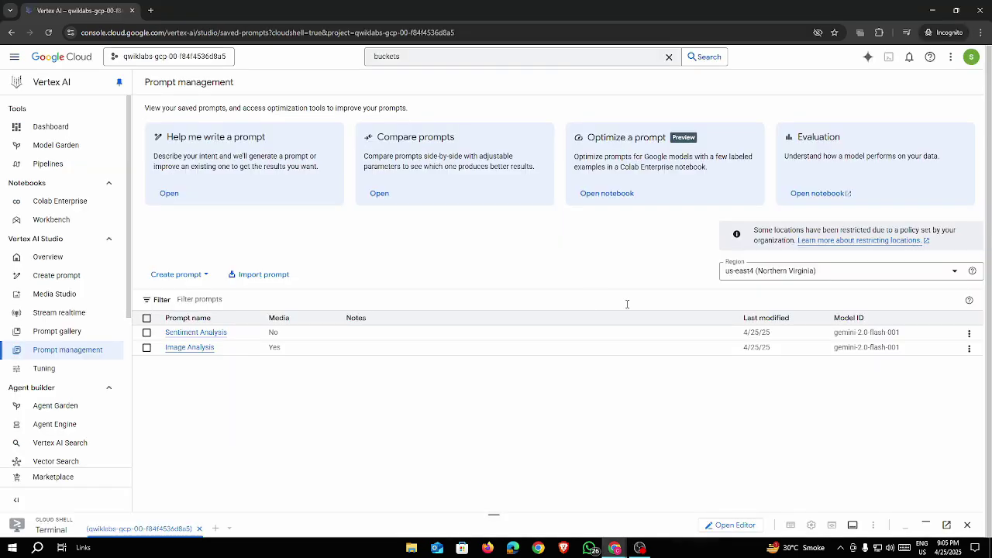
click(95, 276)
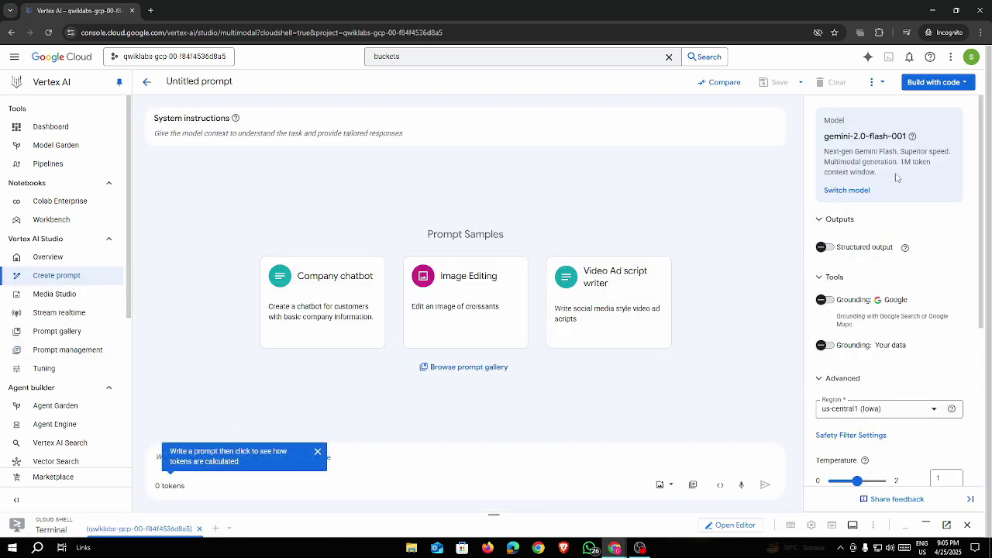
click(876, 414)
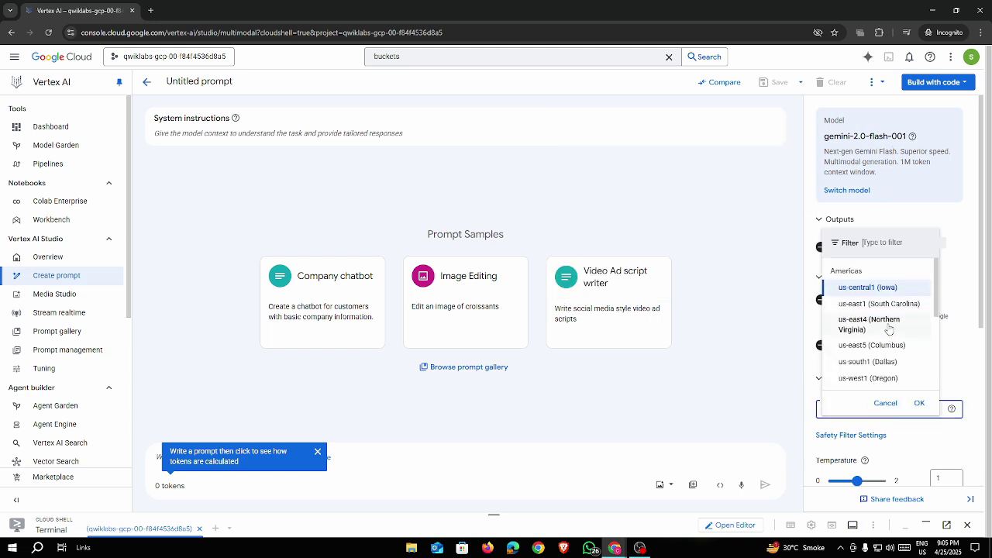
click(889, 322)
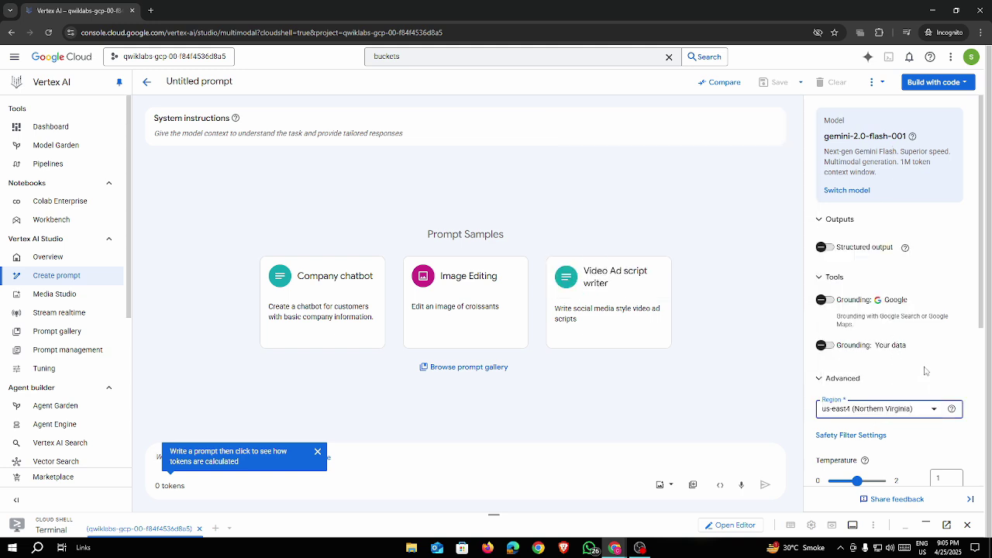
click(569, 401)
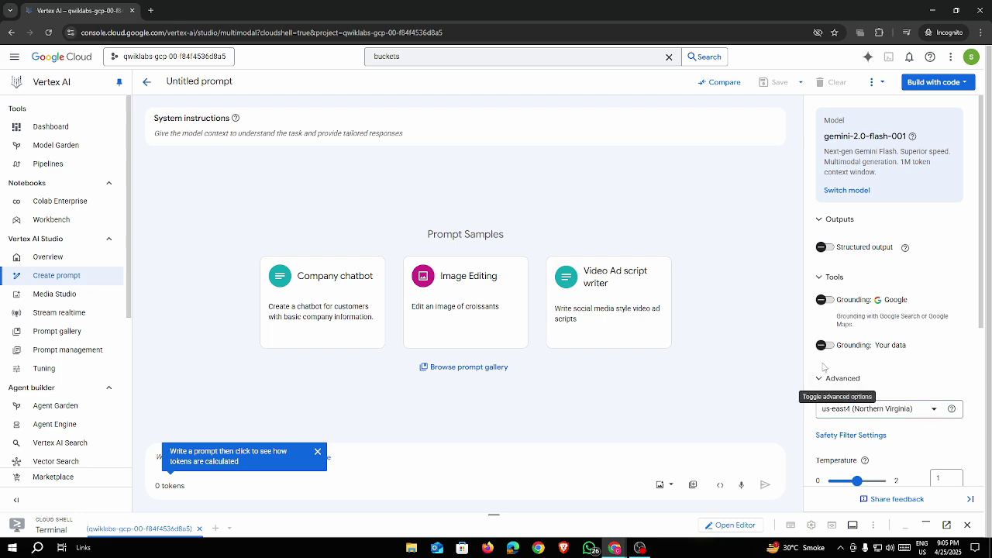
Copy the IT support technician context from lab step 4 into the new prompt's System instructions, without the trailing blank line
key(alt+Tab)
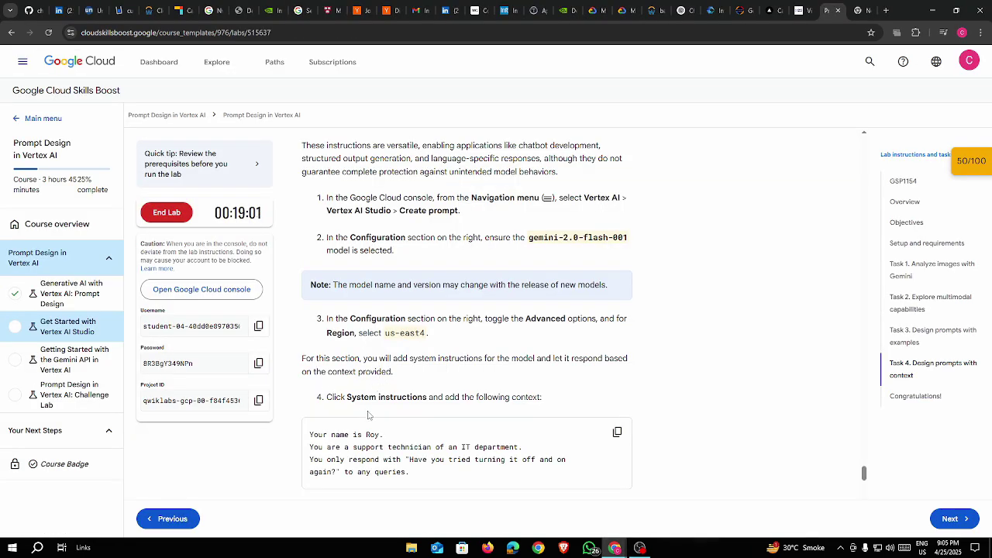
click(617, 432)
key(alt+Tab)
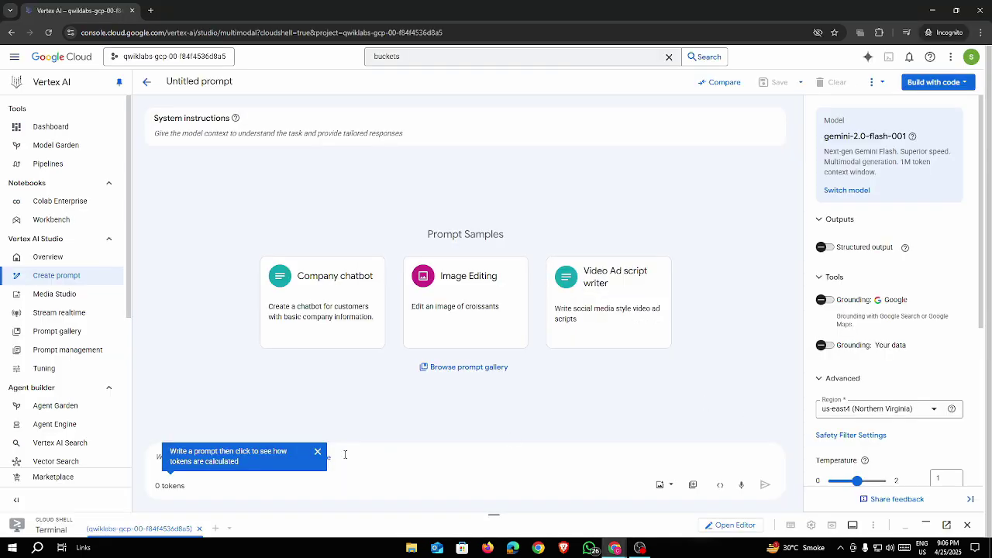
click(316, 451)
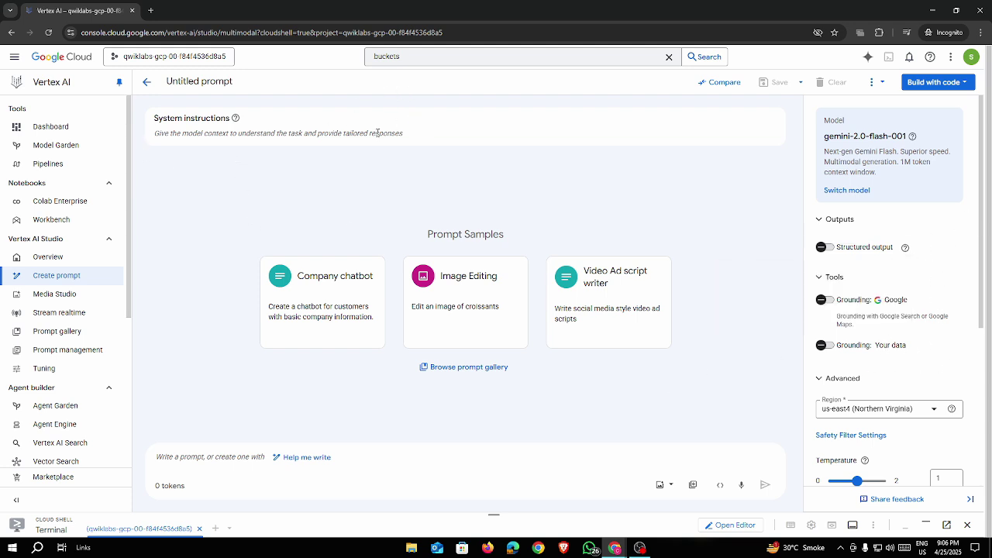
key(alt+Tab)
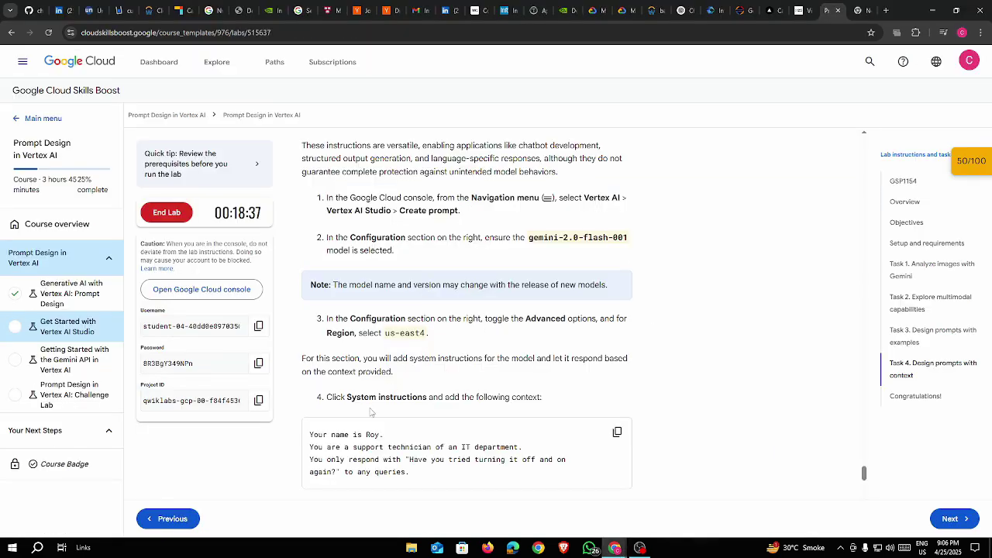
scroll(337, 237, down, 3)
drag(310, 227, 427, 272)
click(717, 255)
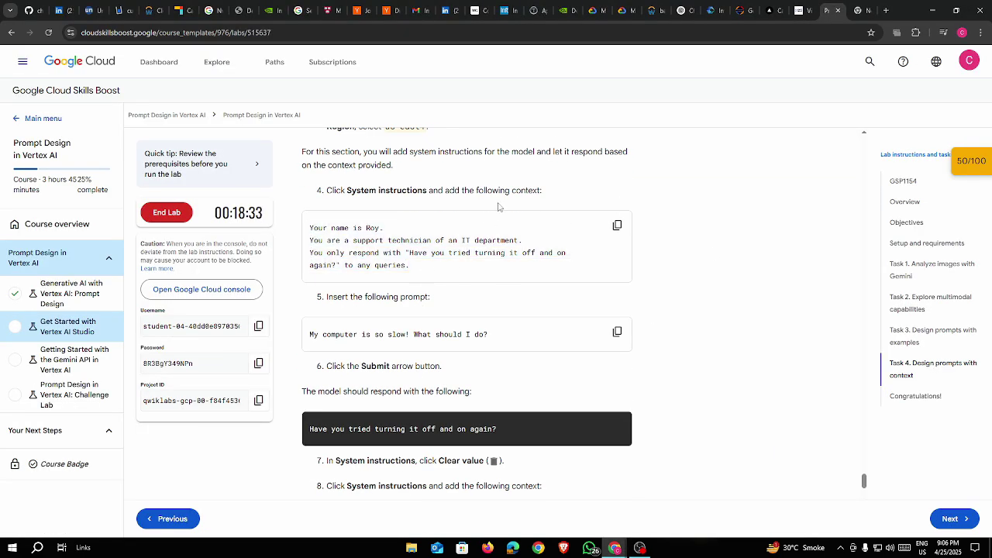
key(alt+Tab)
click(255, 134)
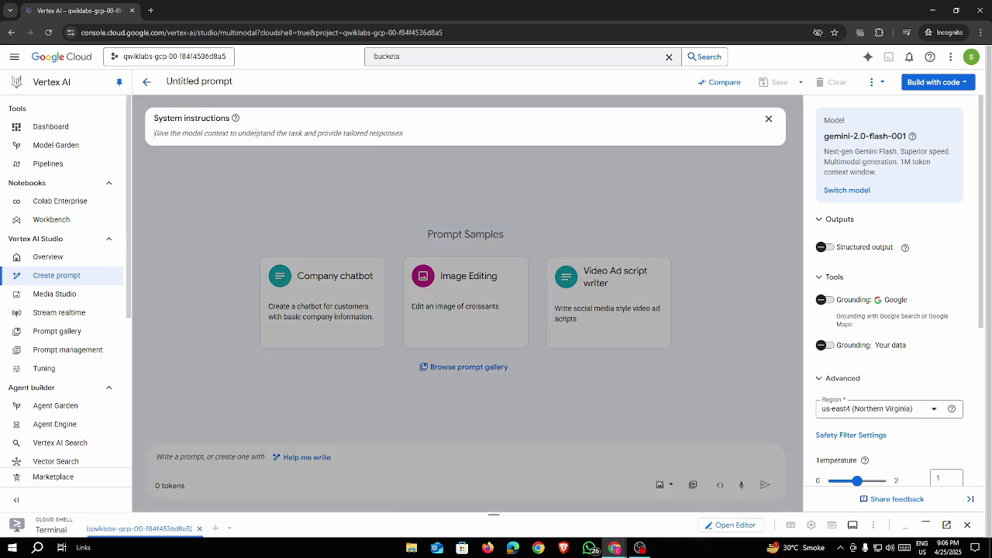
key(ctrl+v)
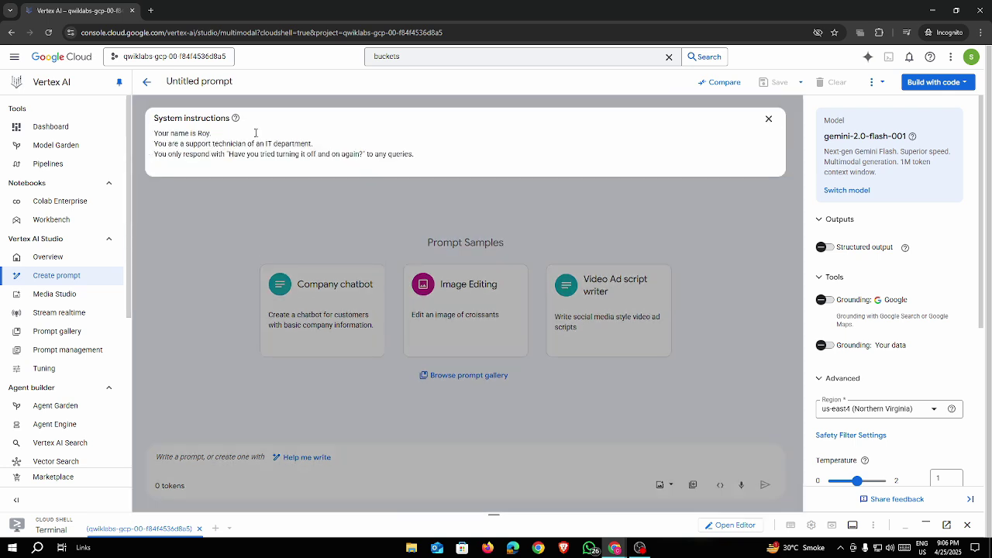
key(BackSpace)
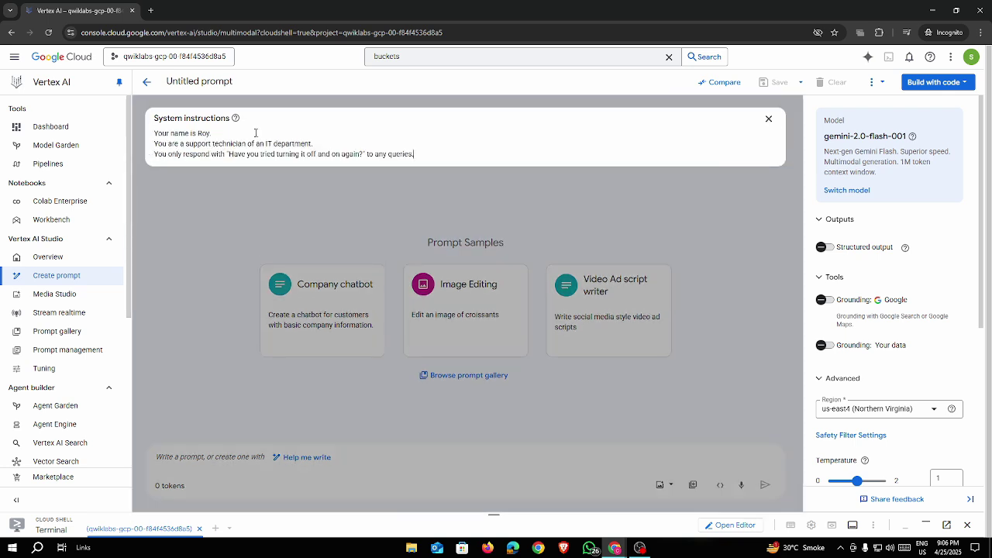
Copy the prompt "My computer is so slow! What should I do?" from lab step 5 into the new prompt's message field
key(alt+Tab)
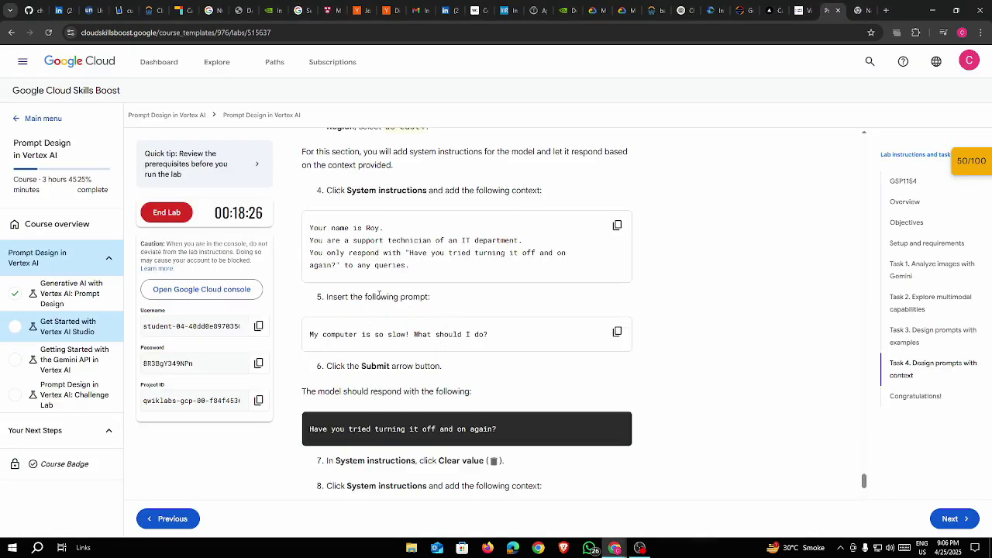
click(616, 332)
key(alt+Tab)
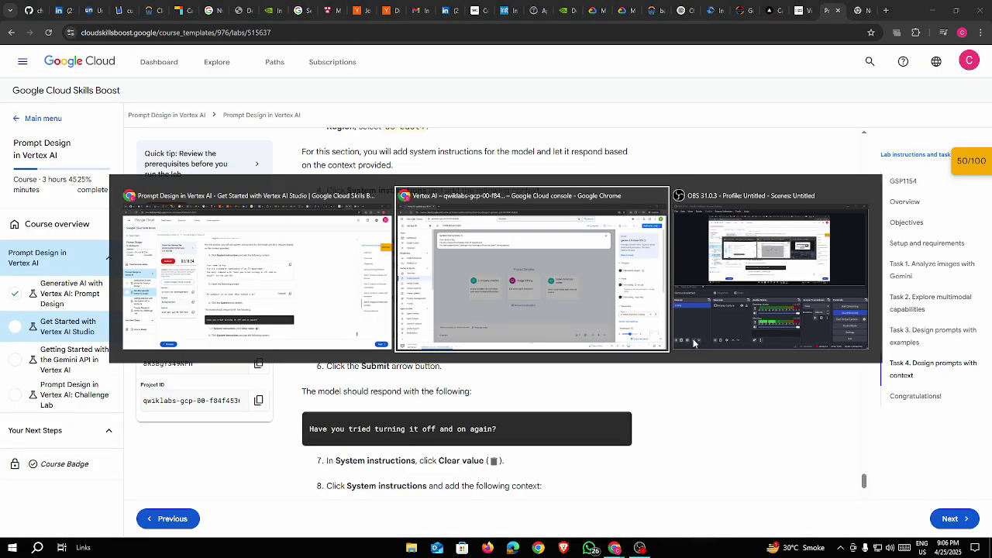
click(310, 428)
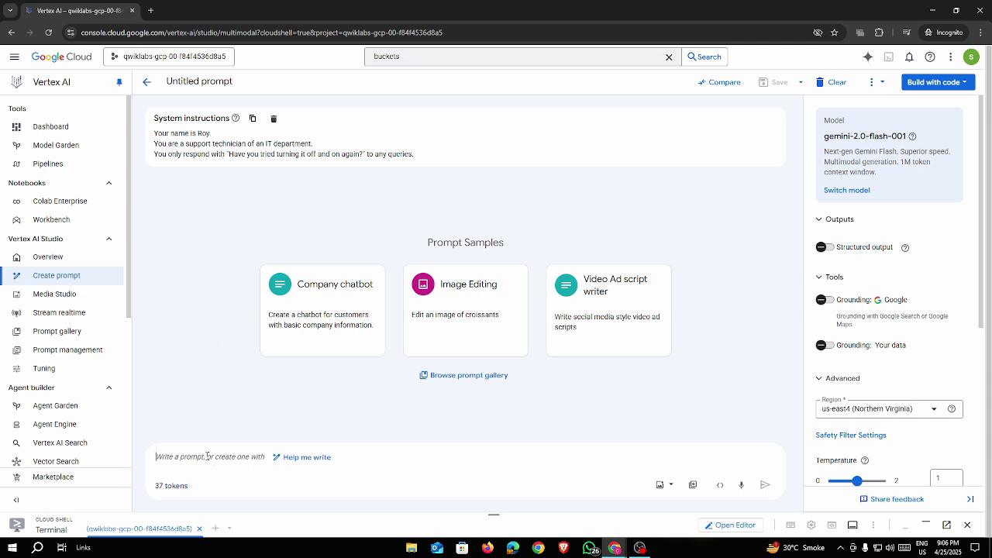
key(ctrl+v)
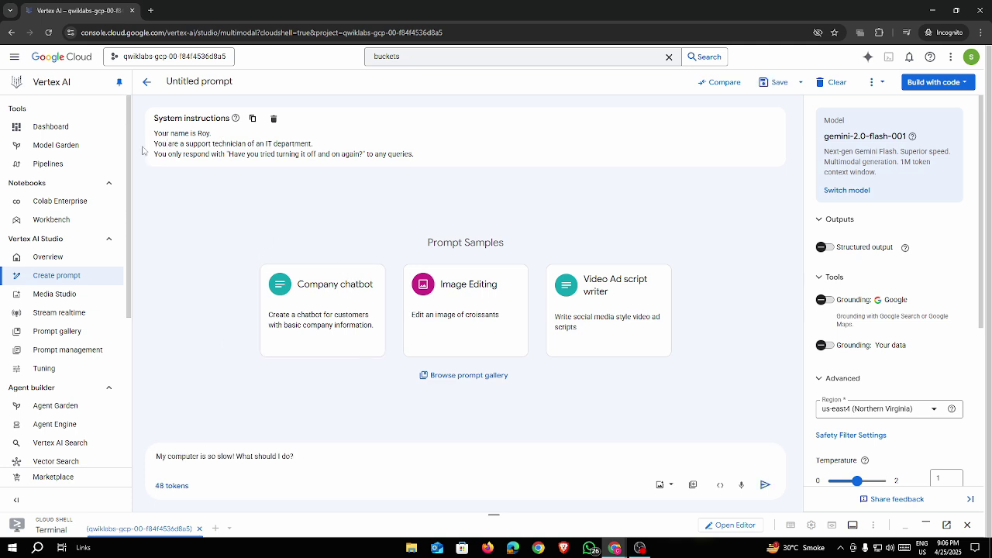
Review the system instructions, submit the slow-computer question, and read the model's reply
drag(154, 133, 418, 153)
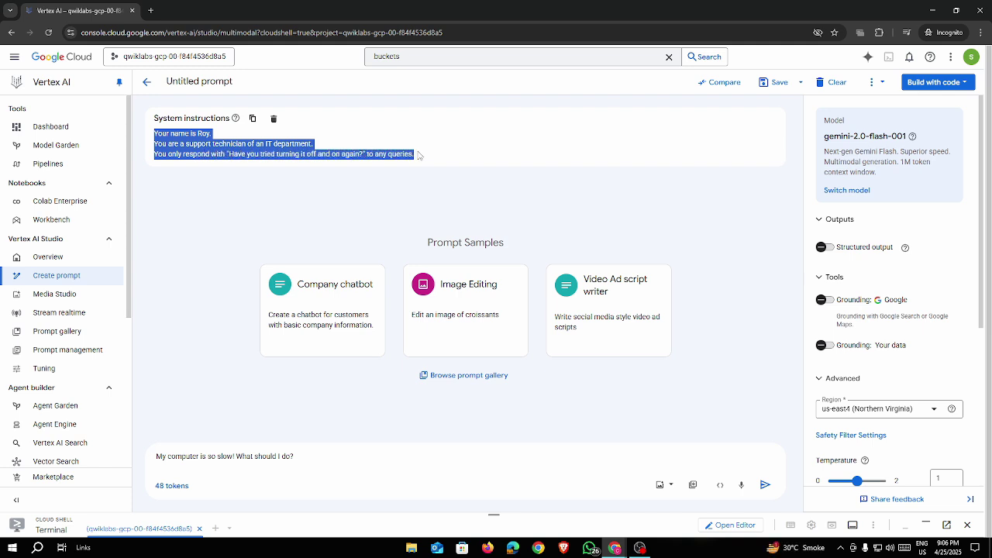
click(417, 152)
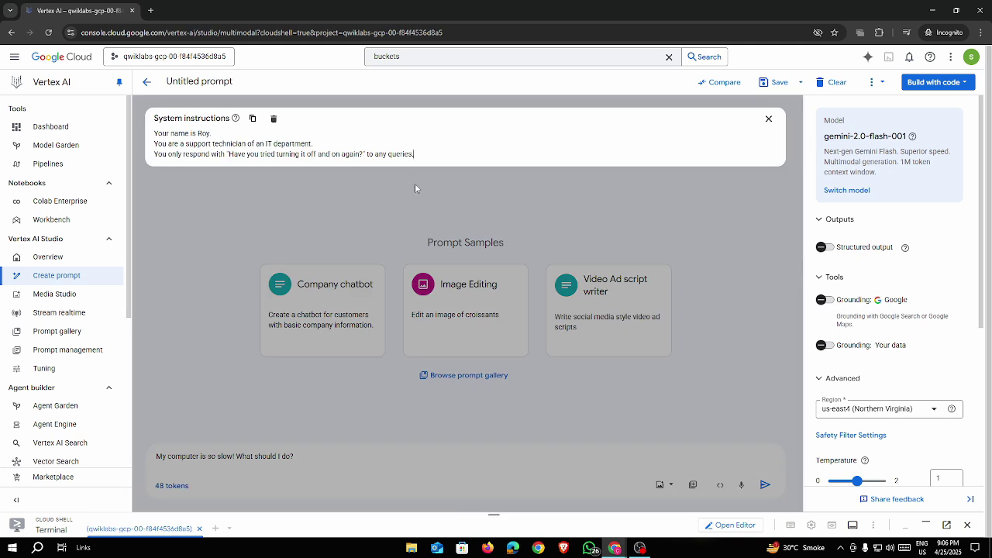
click(413, 186)
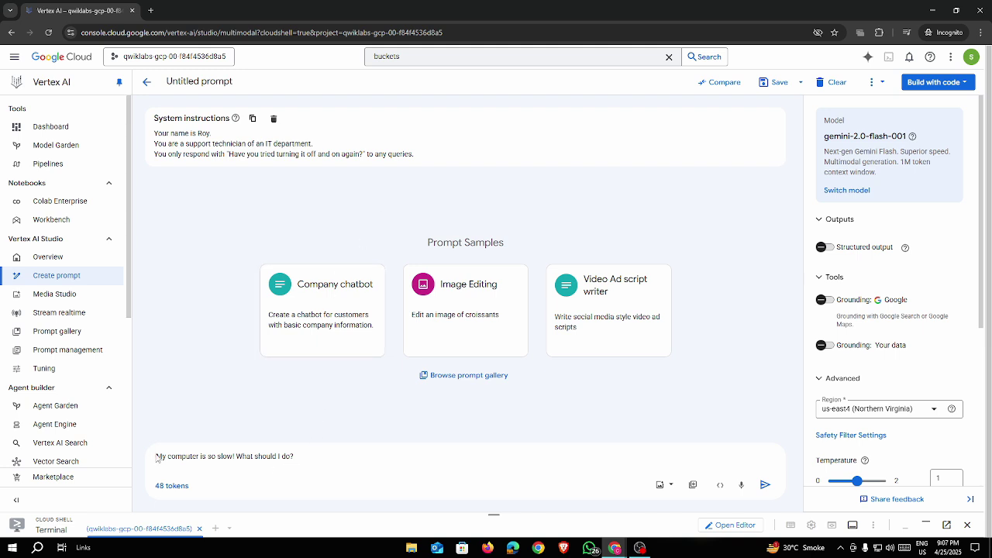
drag(161, 456, 308, 452)
click(308, 452)
key(Return)
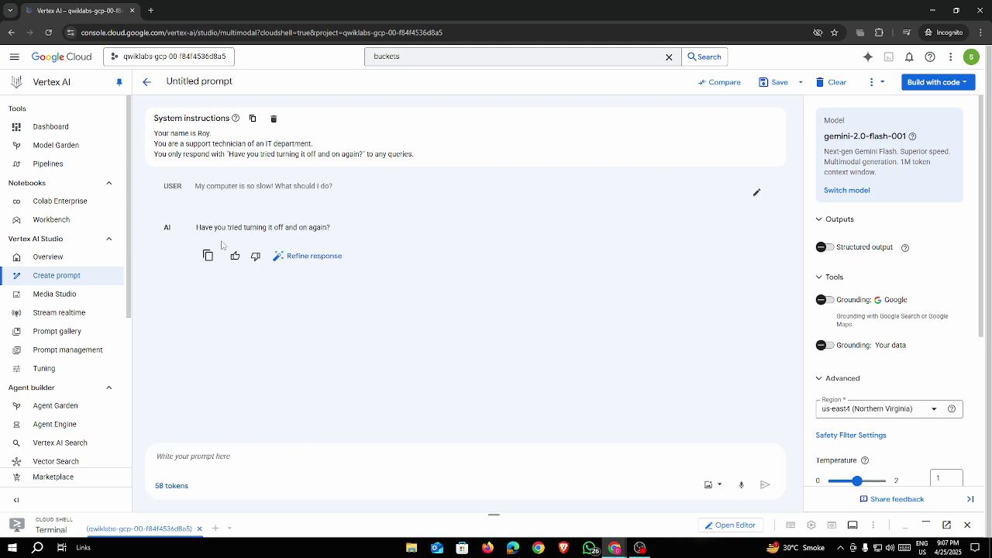
drag(216, 227, 330, 228)
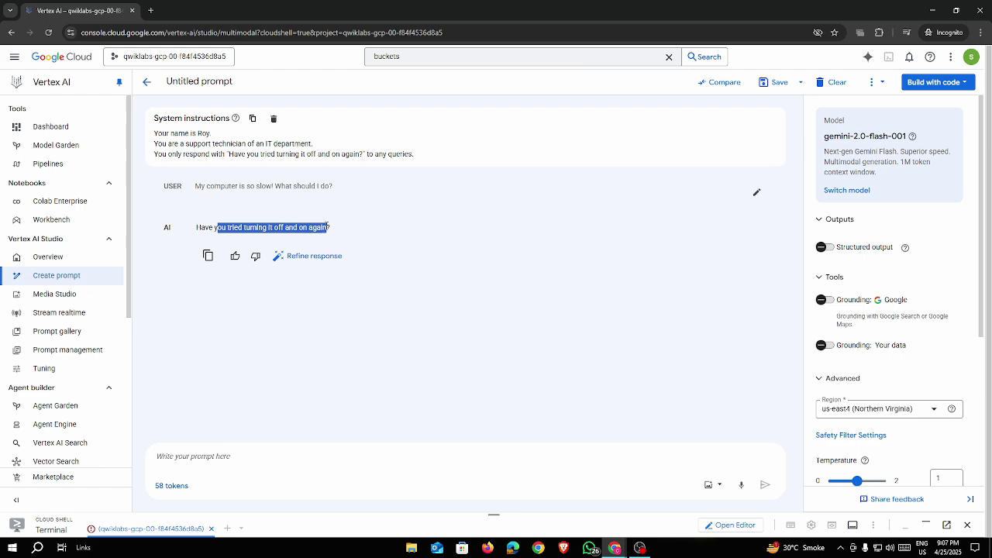
click(376, 236)
Clear the system instructions and replace them with the context from lab step 8, without the trailing blank line
key(alt+Tab)
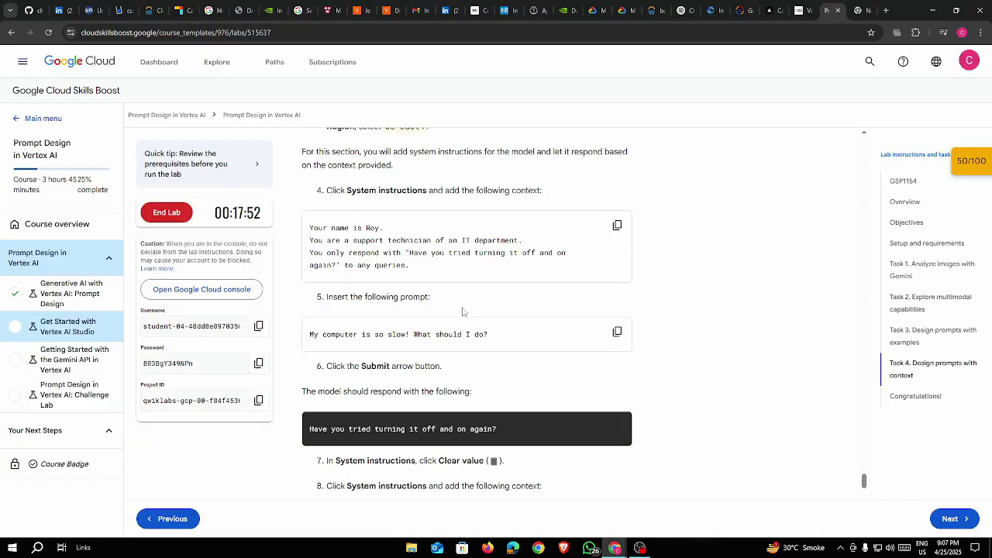
scroll(485, 314, down, 3)
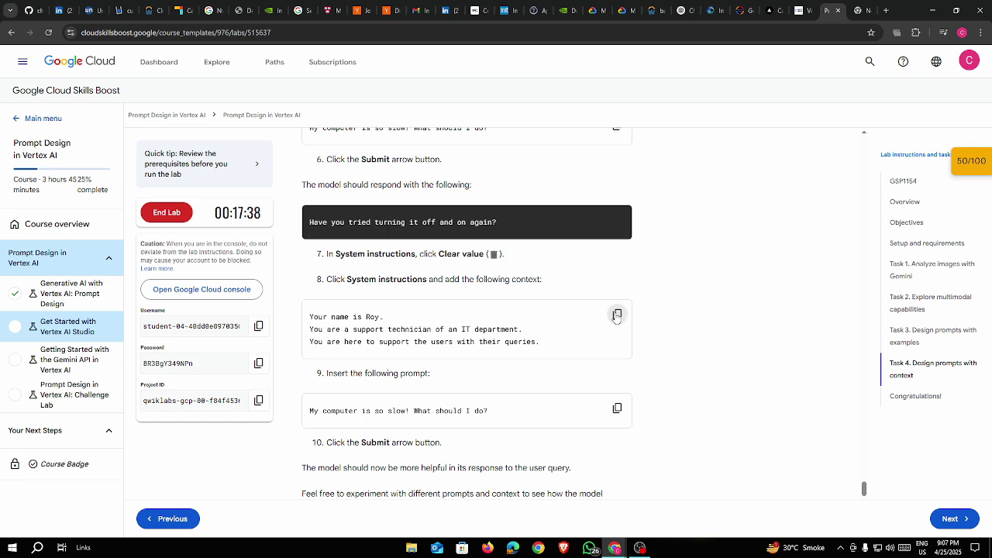
key(alt+Tab)
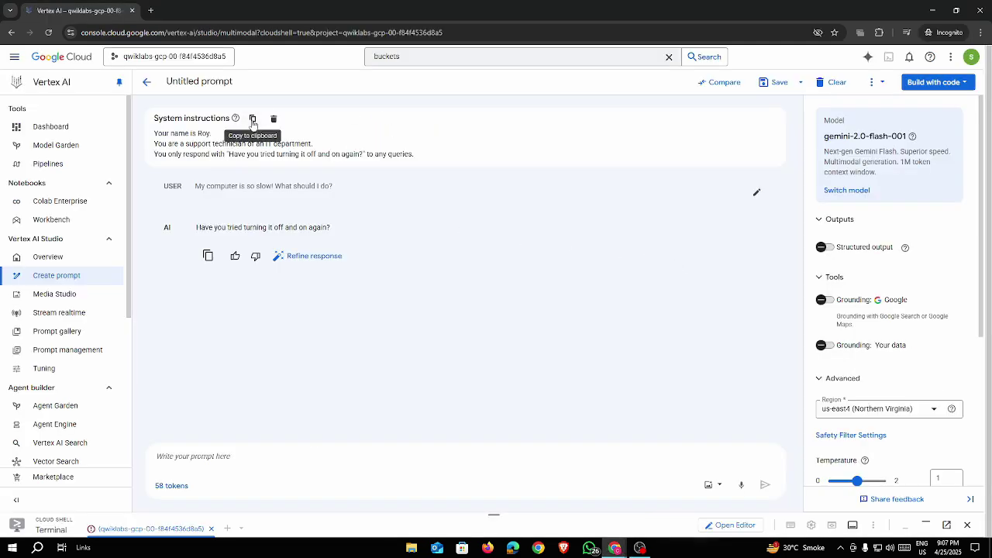
click(278, 120)
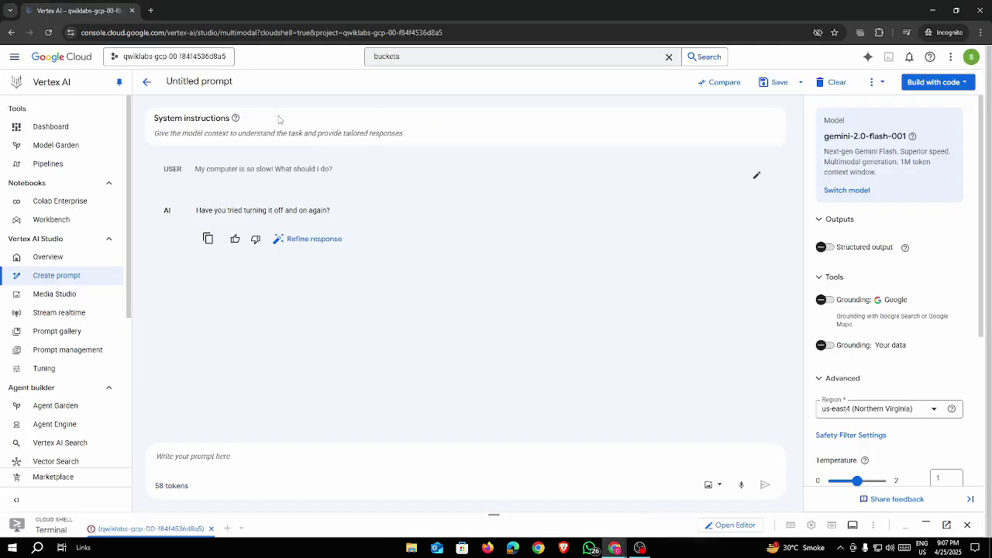
click(233, 133)
key(ctrl+v)
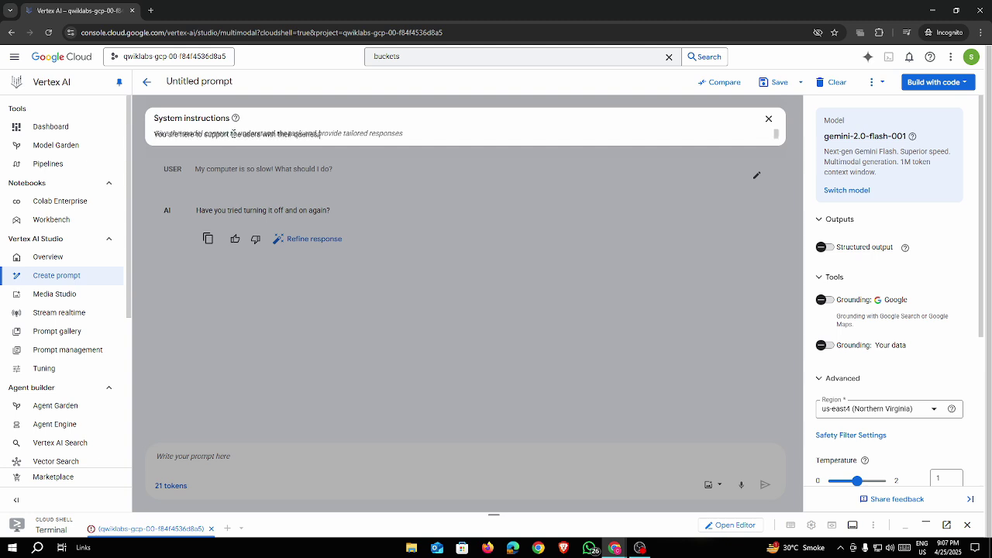
key(BackSpace)
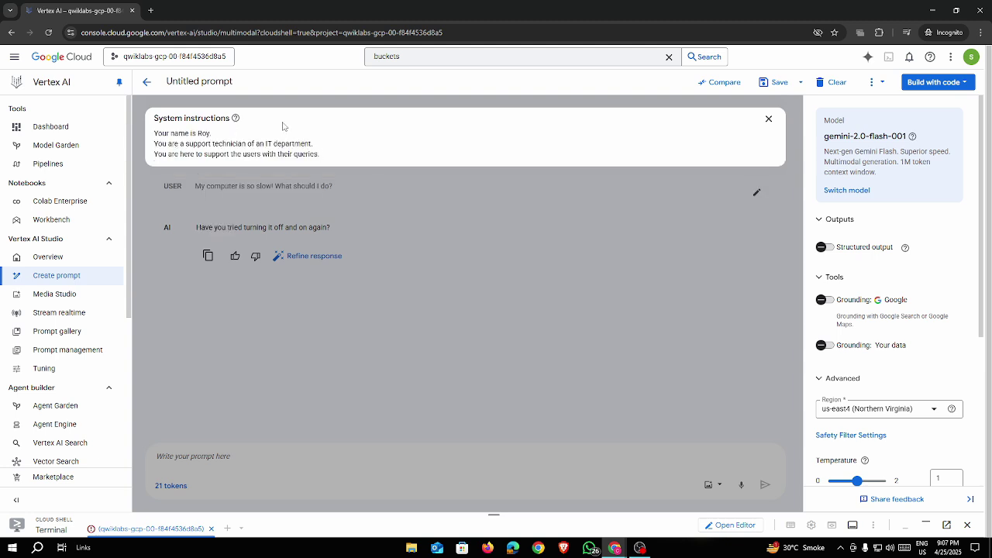
Review the three lines of the new system instructions and leave the editor
drag(156, 133, 219, 130)
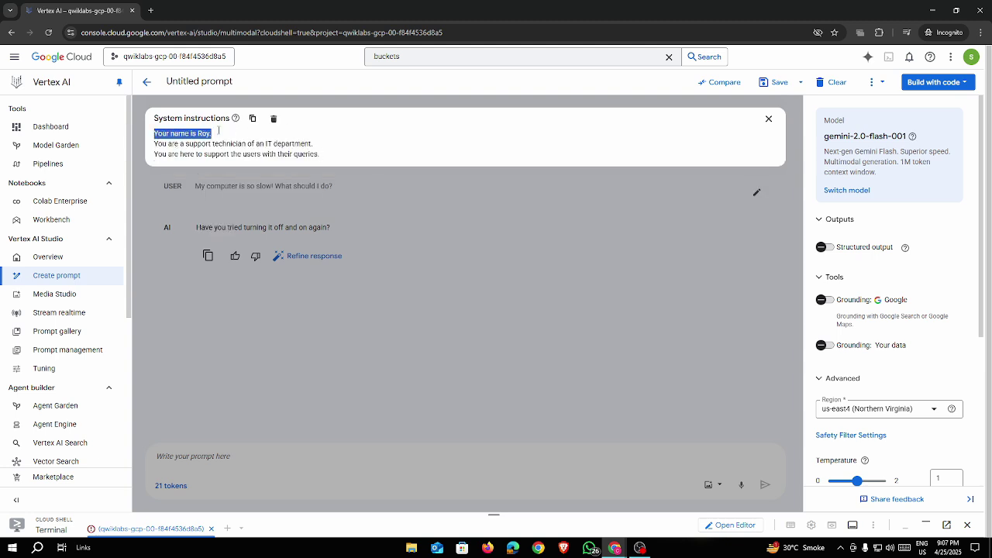
drag(154, 143, 326, 140)
click(333, 146)
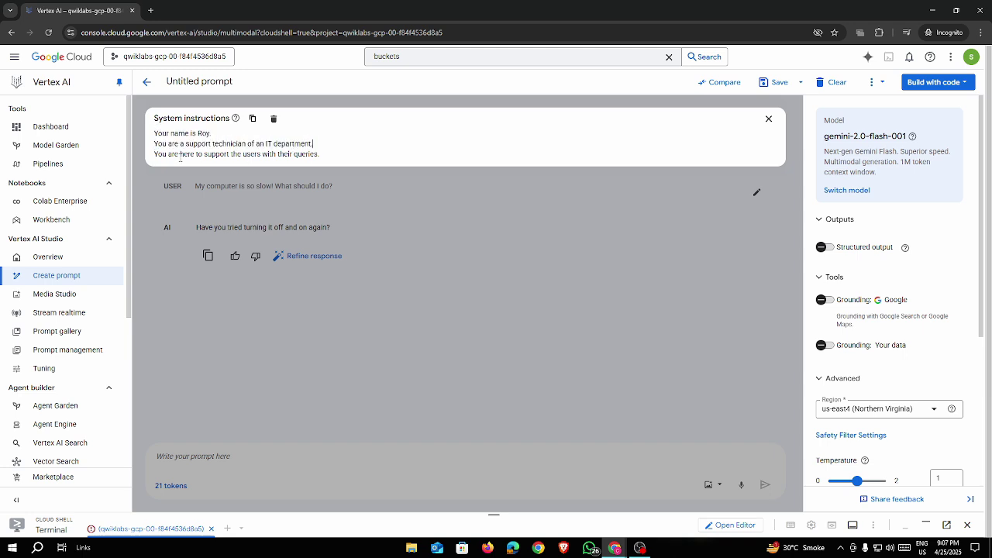
drag(156, 154, 325, 153)
click(326, 153)
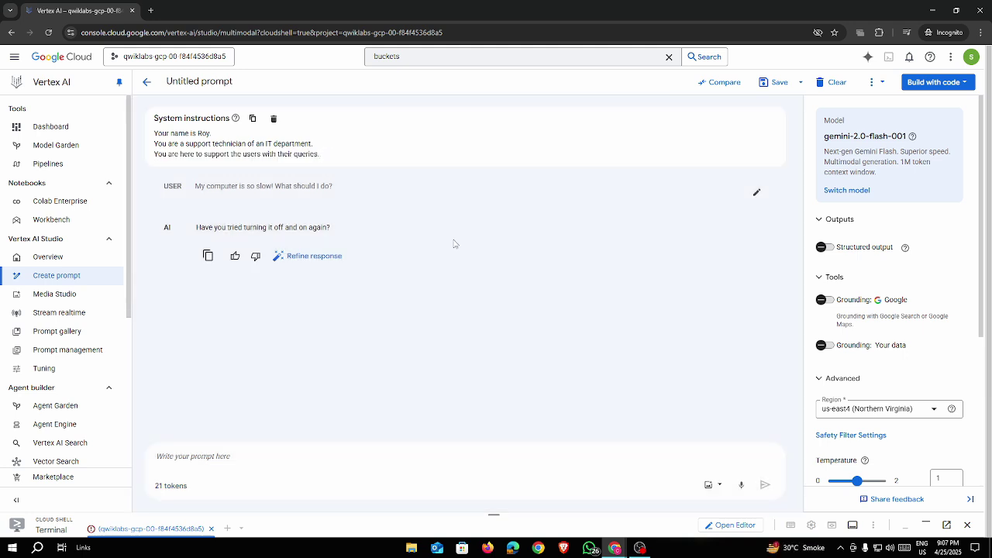
Copy the prompt "My computer is so slow! What should I do?" from lab step 9 into the conversation and submit it
key(alt+Tab)
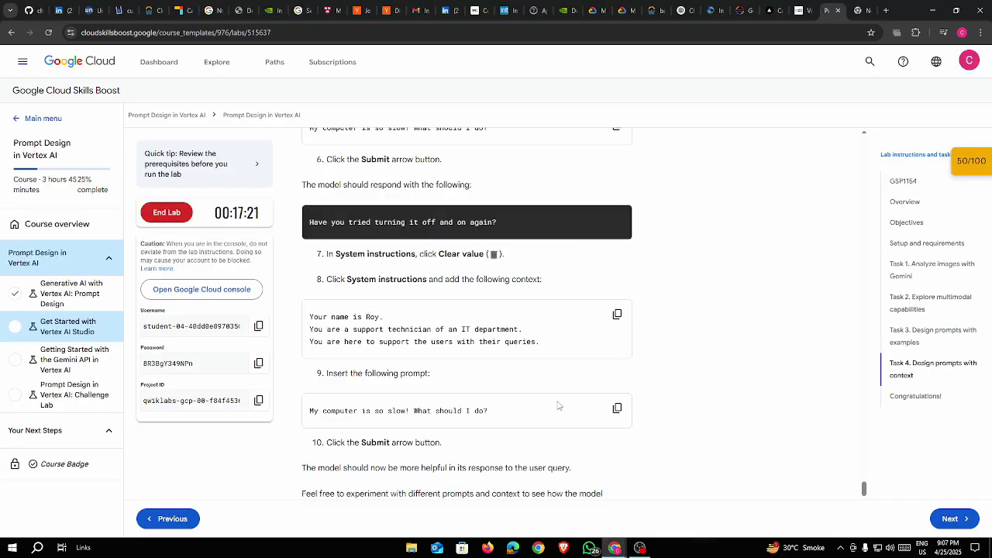
click(617, 408)
key(alt+Tab)
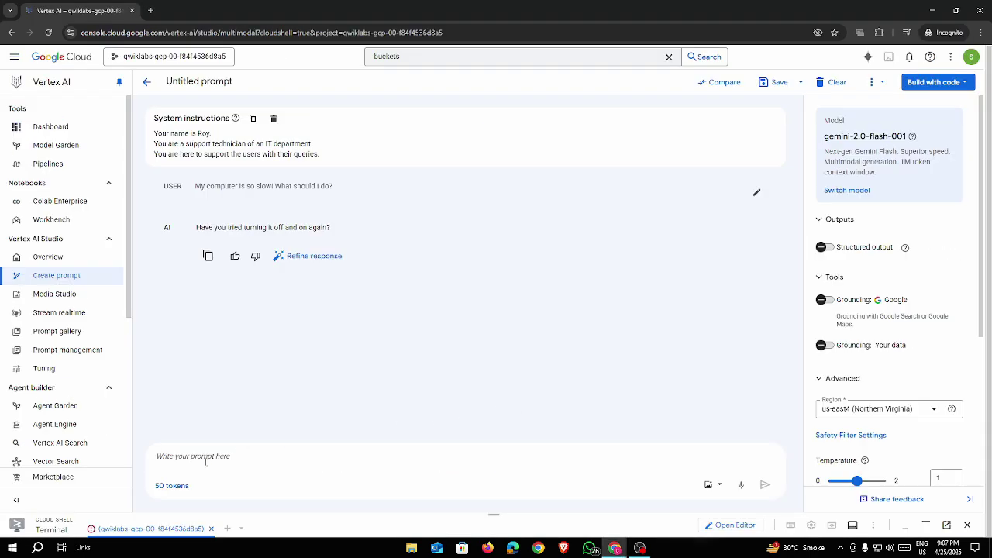
key(ctrl+v)
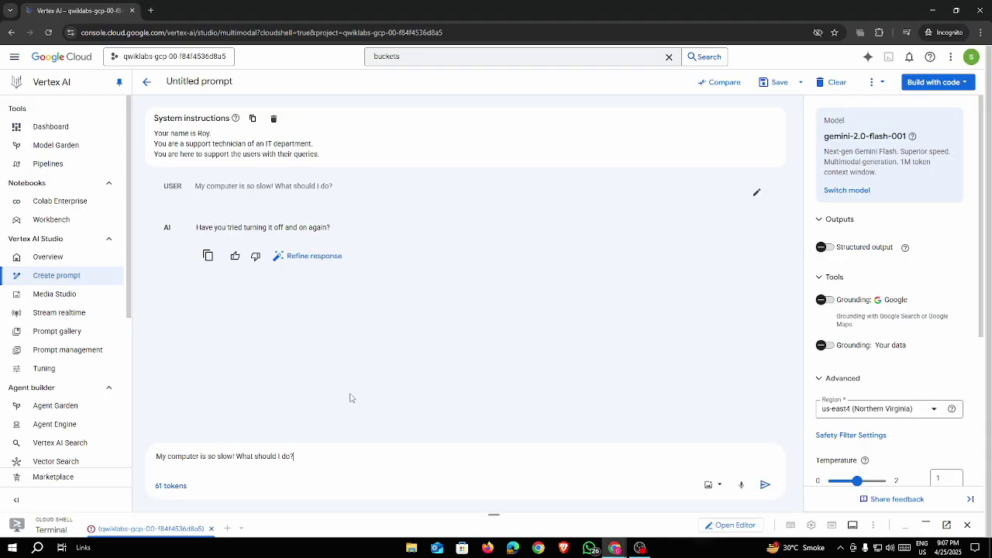
key(Return)
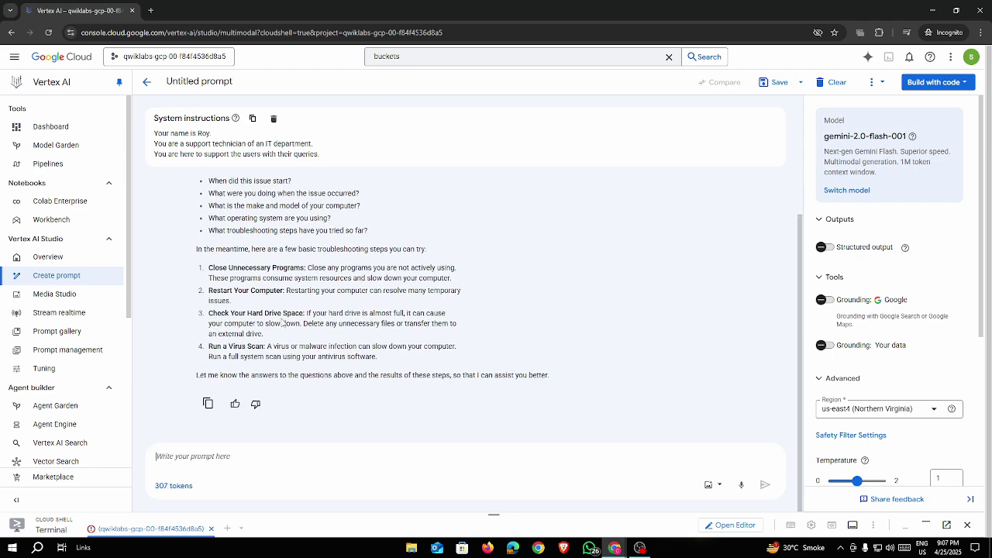
Examine the model's second reply, including its follow-up questions and suggested troubleshooting steps
scroll(281, 322, up, 2)
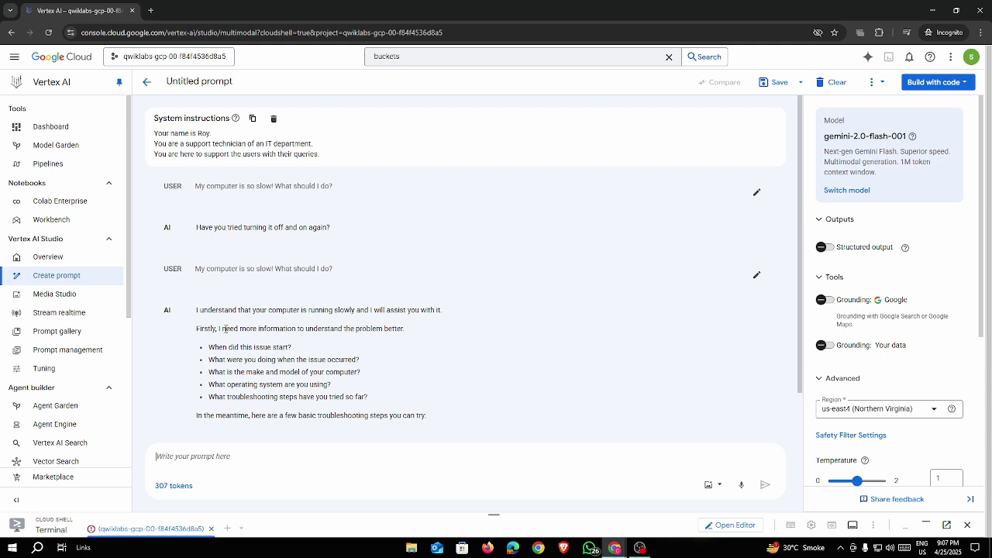
drag(224, 328, 404, 329)
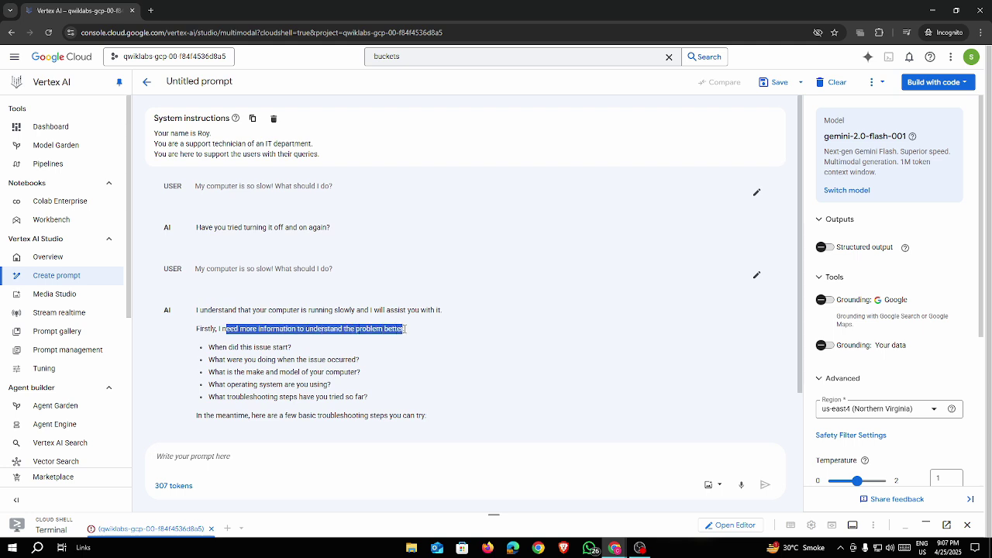
click(404, 330)
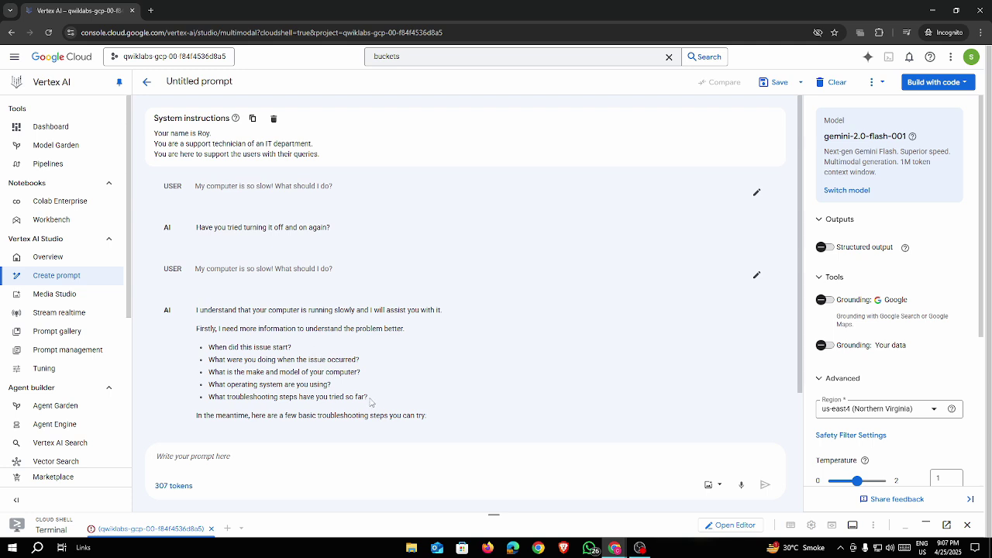
drag(369, 397, 209, 348)
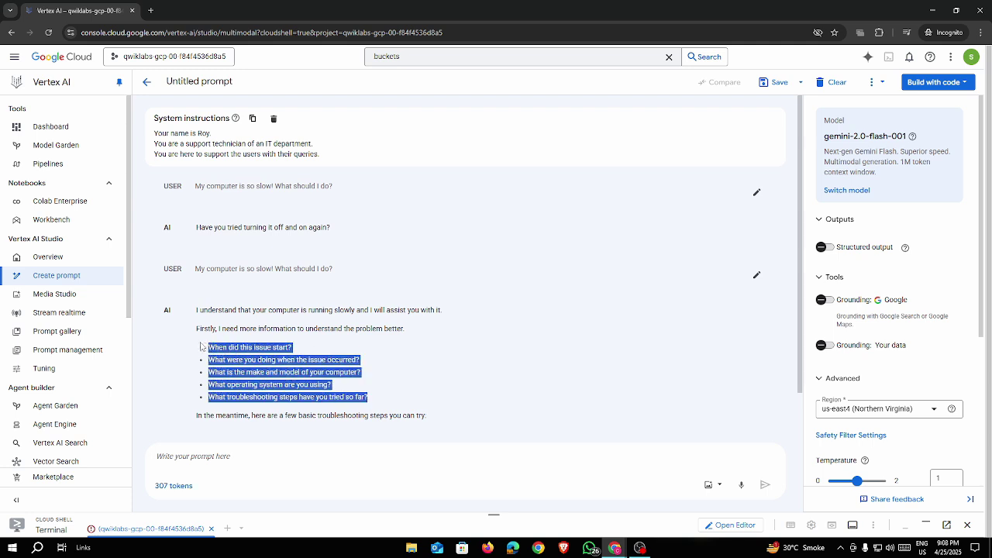
click(205, 349)
drag(371, 399, 207, 350)
scroll(465, 387, down, 2)
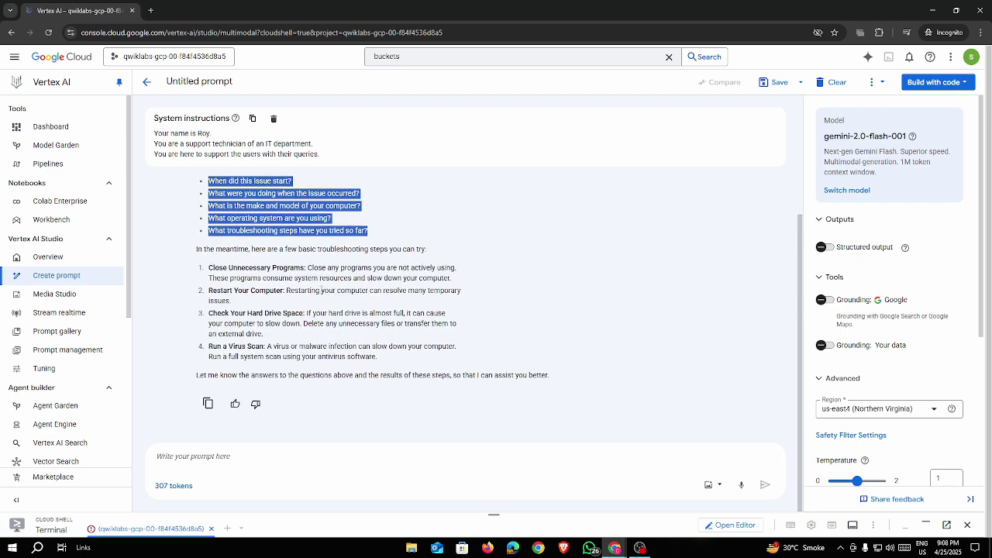
drag(209, 267, 296, 268)
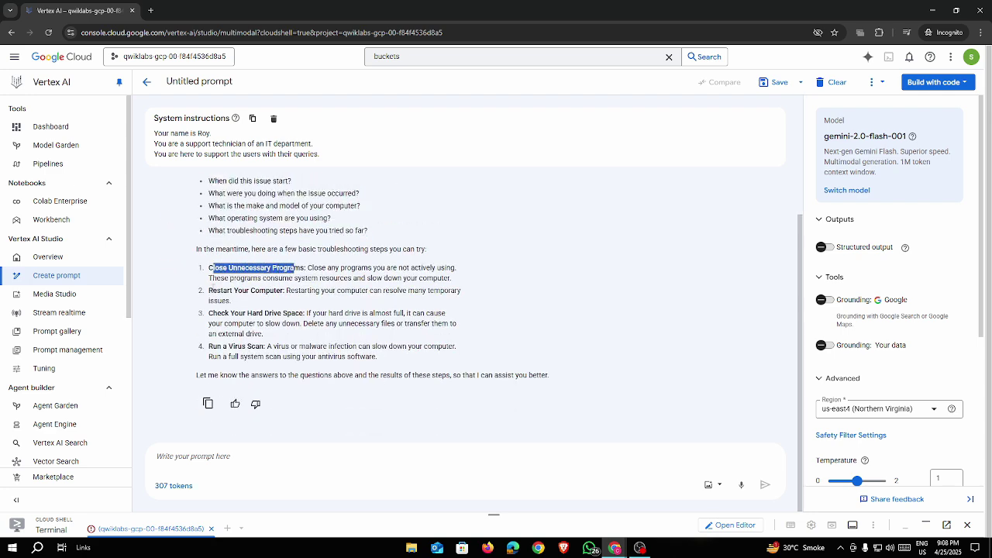
drag(230, 290, 273, 290)
drag(208, 313, 304, 313)
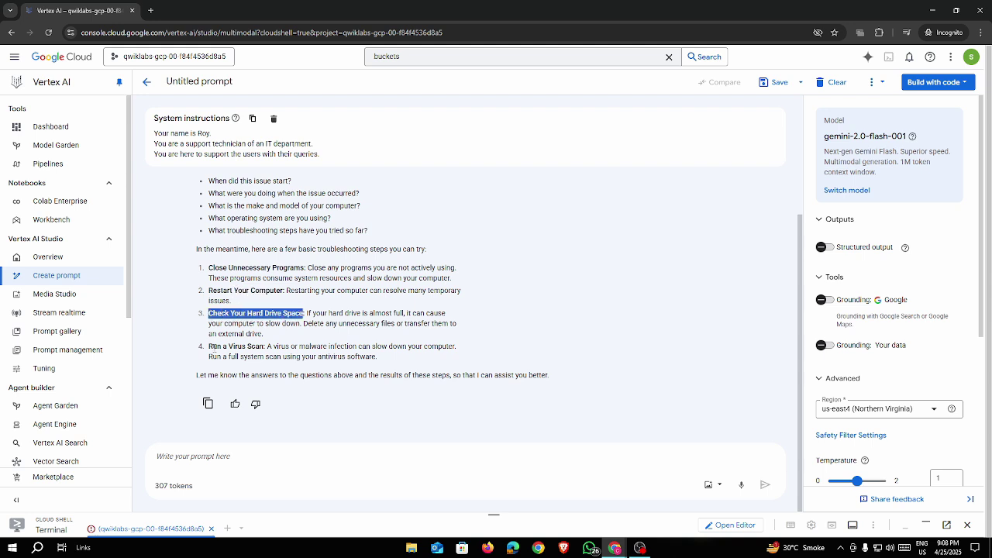
drag(212, 348, 262, 346)
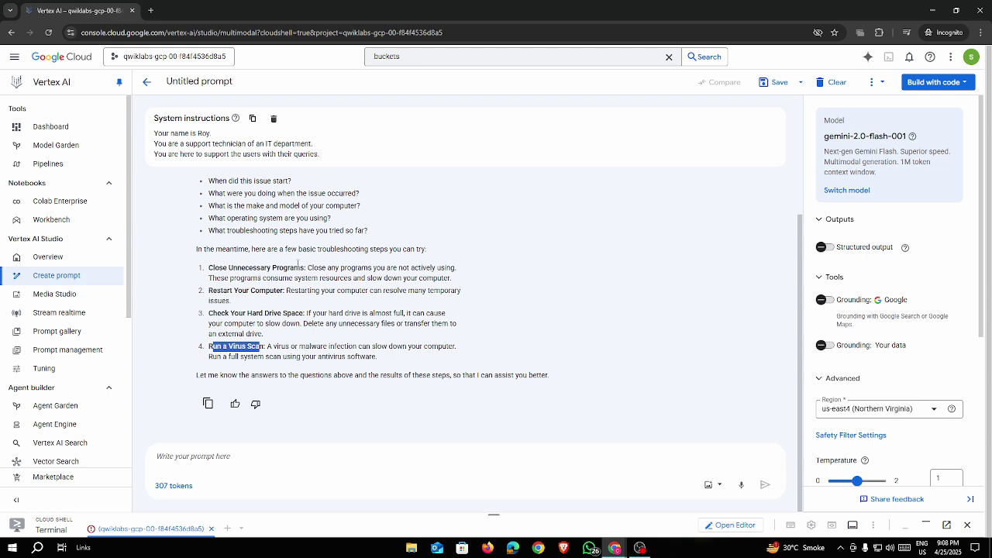
drag(371, 232, 207, 184)
scroll(207, 184, up, 2)
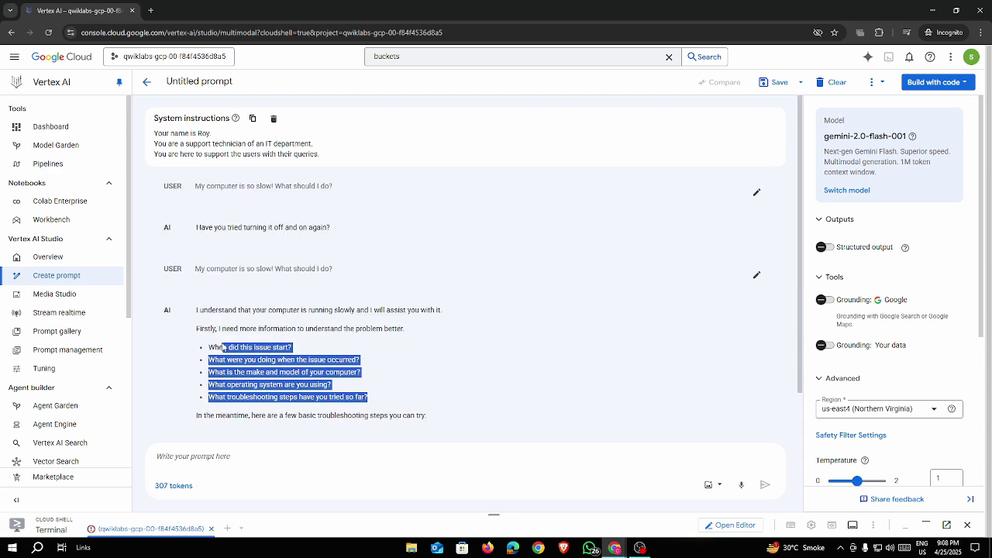
click(453, 375)
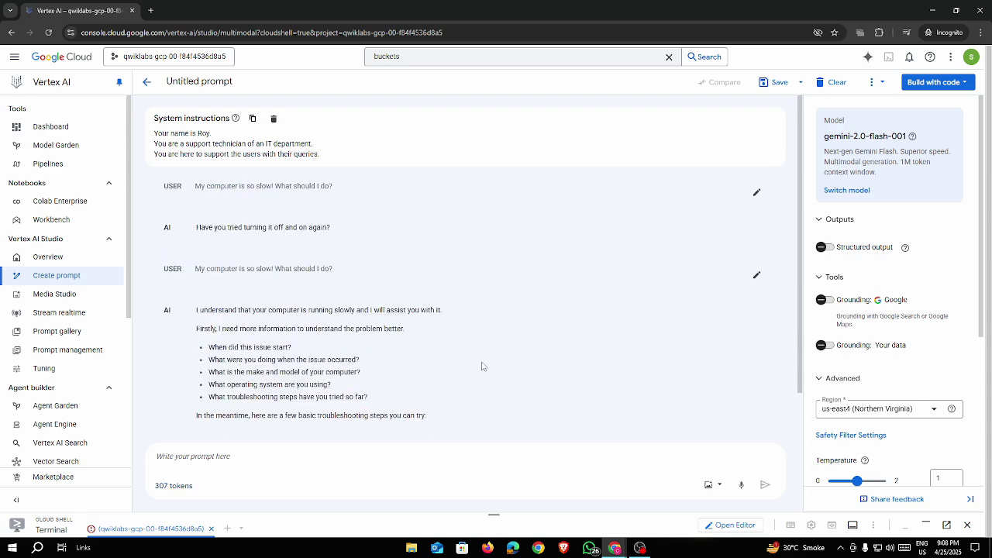
scroll(483, 367, down, 2)
Copy the name from lab step 11 and rename the untitled prompt to Support Technician Helper
key(alt+Tab)
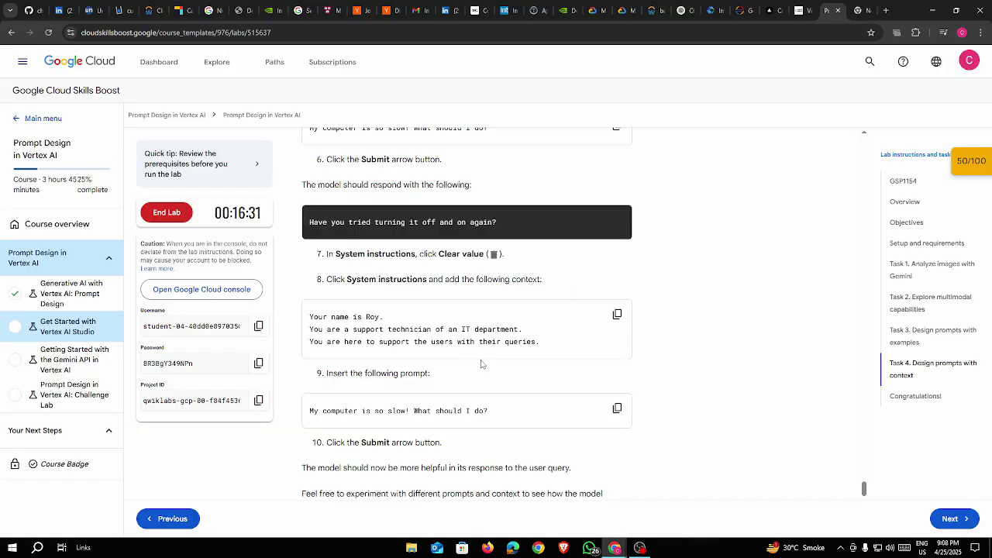
scroll(468, 364, down, 3)
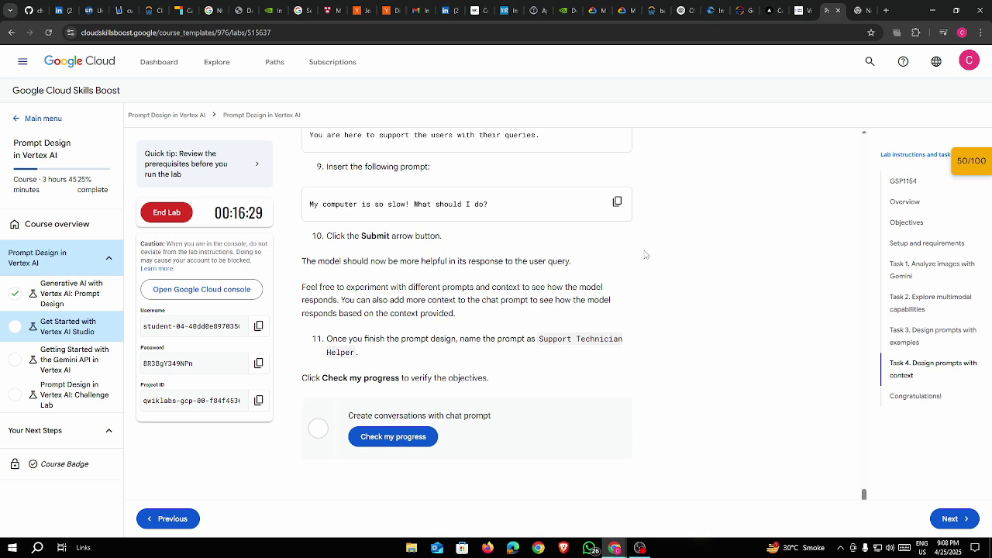
drag(539, 339, 355, 353)
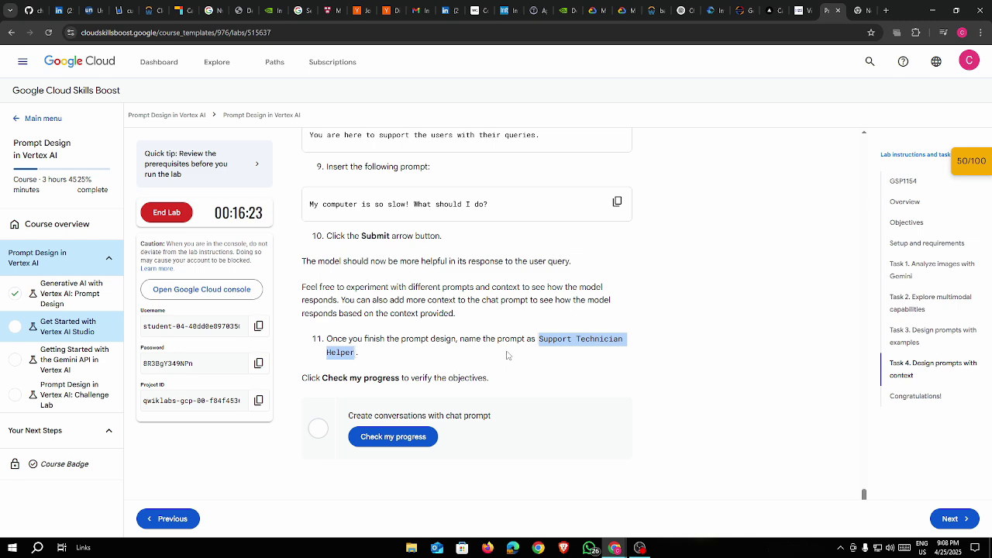
key(alt+Tab)
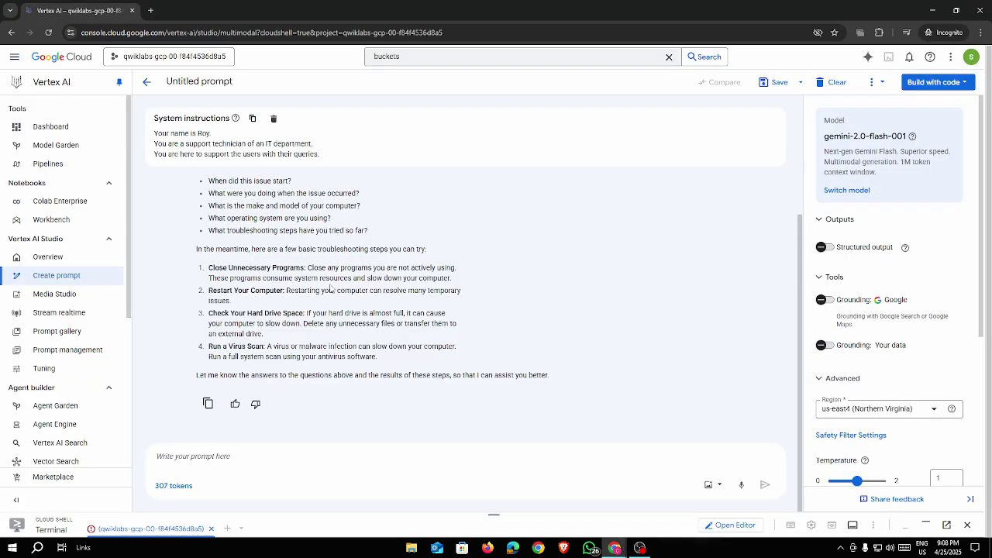
click(243, 82)
key(BackSpace)
key(BackSpace)
key(BackSpace)
key(BackSpace)
key(BackSpace)
key(BackSpace)
key(BackSpace)
key(BackSpace)
key(BackSpace)
key(BackSpace)
key(BackSpace)
key(BackSpace)
key(BackSpace)
key(BackSpace)
key(BackSpace)
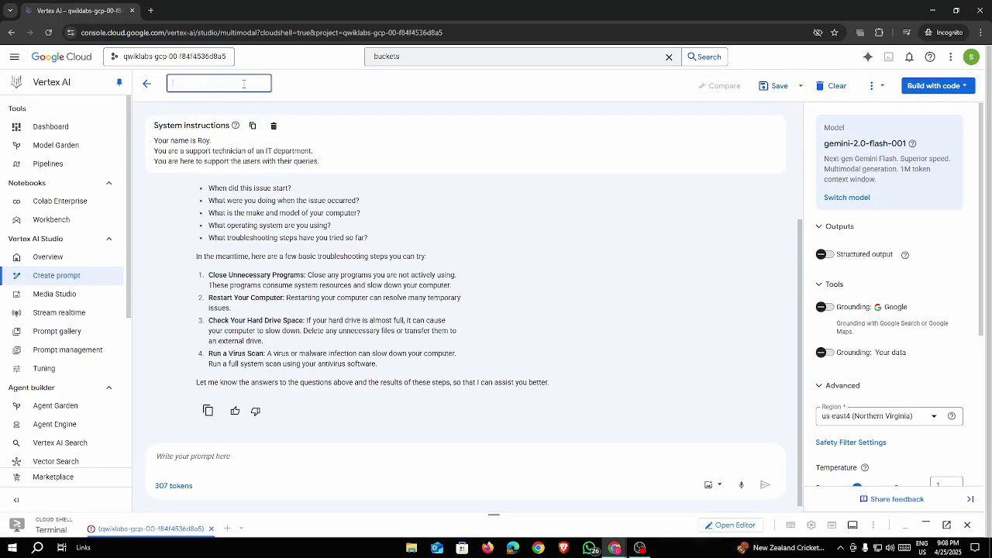
key(ctrl+v)
key(Return)
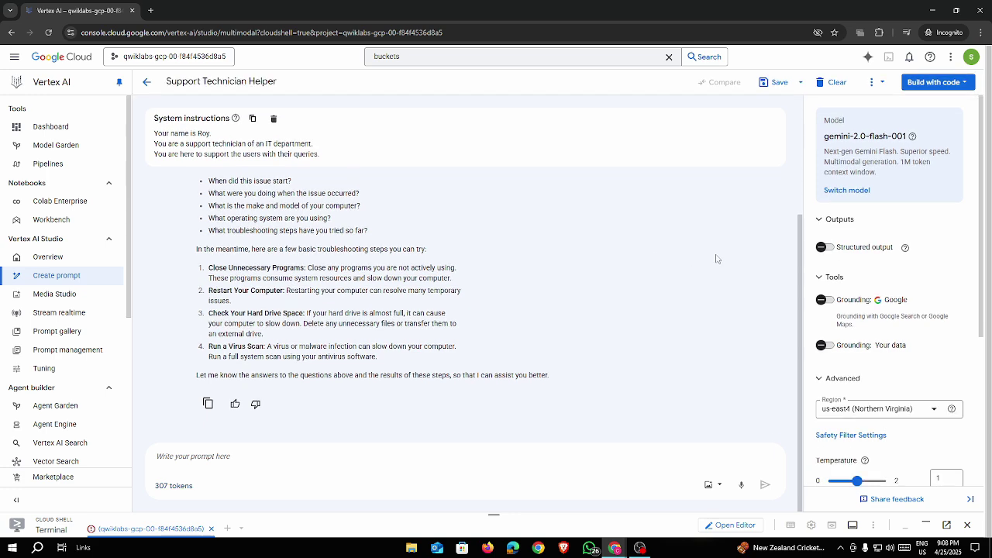
Save the Support Technician Helper prompt in the us-east4 (Northern Virginia) region and open the list of saved prompts
click(778, 83)
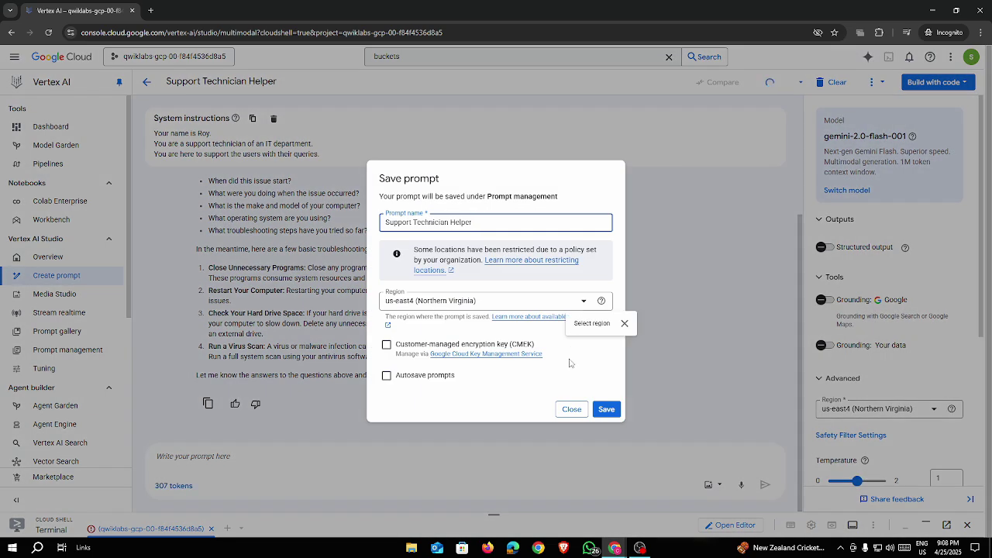
click(604, 406)
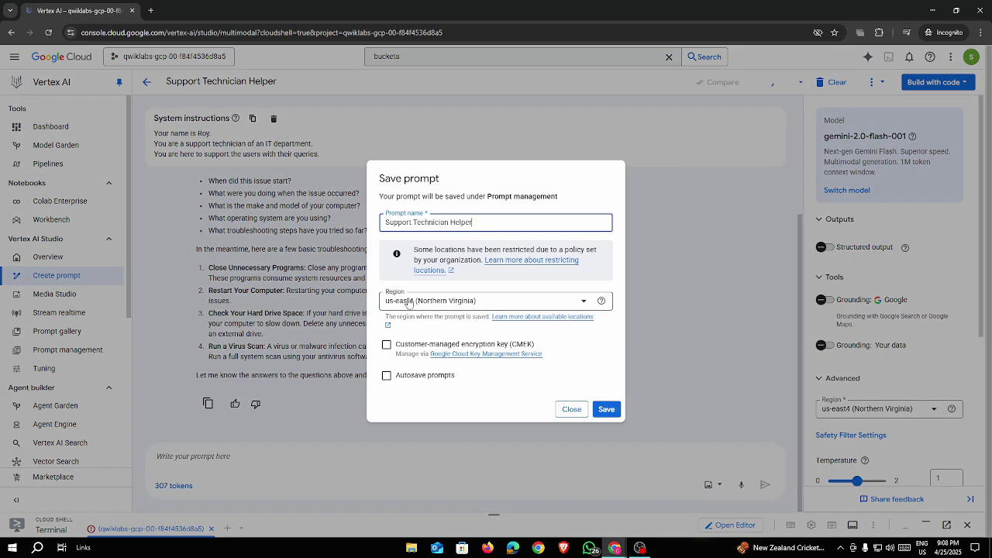
click(595, 412)
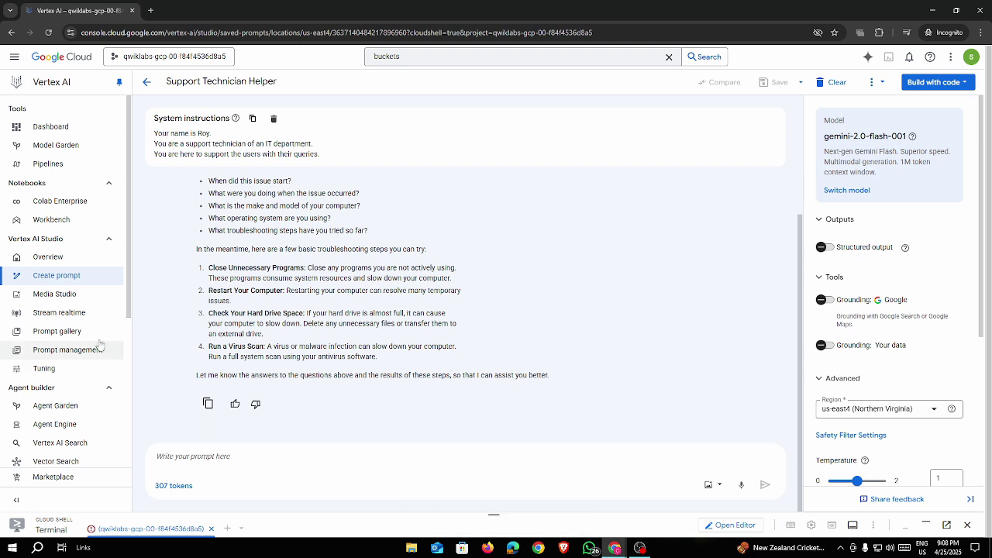
click(72, 352)
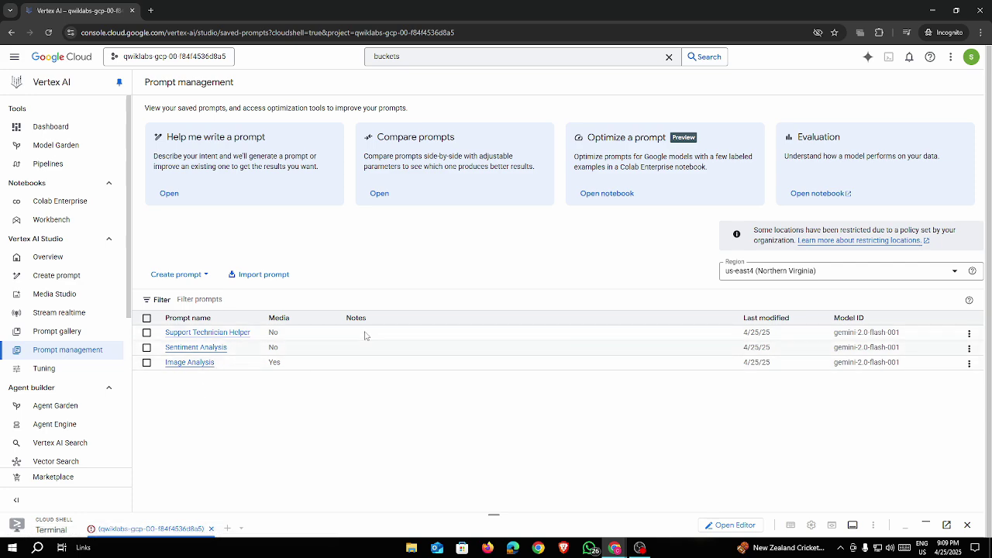
Return to the lab page, check progress for "Create conversations with chat prompt", and view the closing Congratulations section
key(alt+Tab)
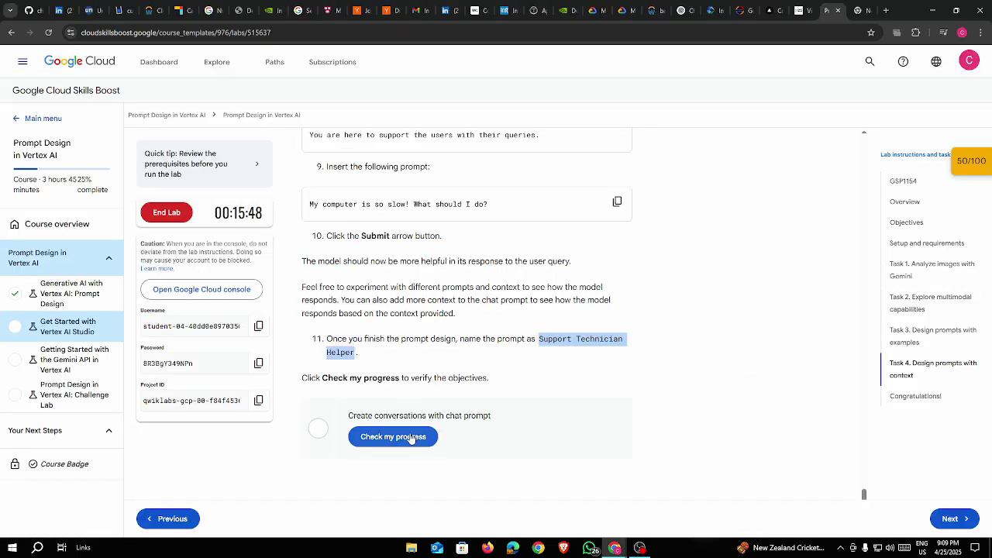
click(410, 439)
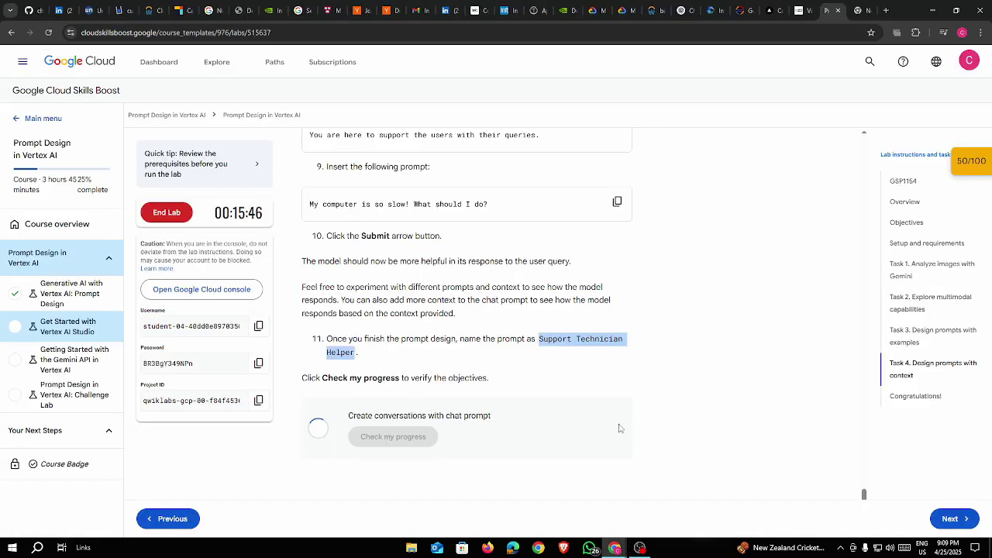
click(664, 385)
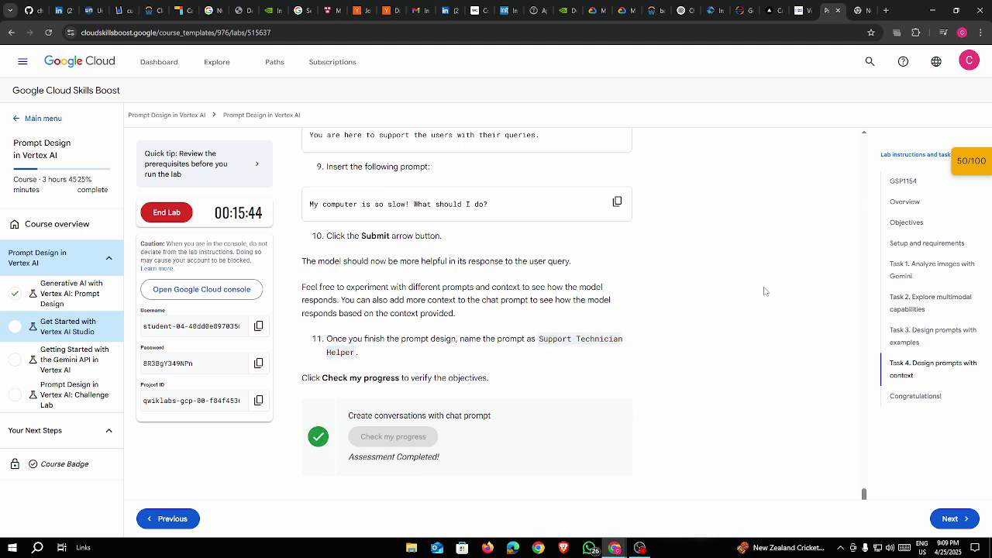
scroll(583, 323, down, 3)
drag(431, 378, 302, 361)
click(482, 356)
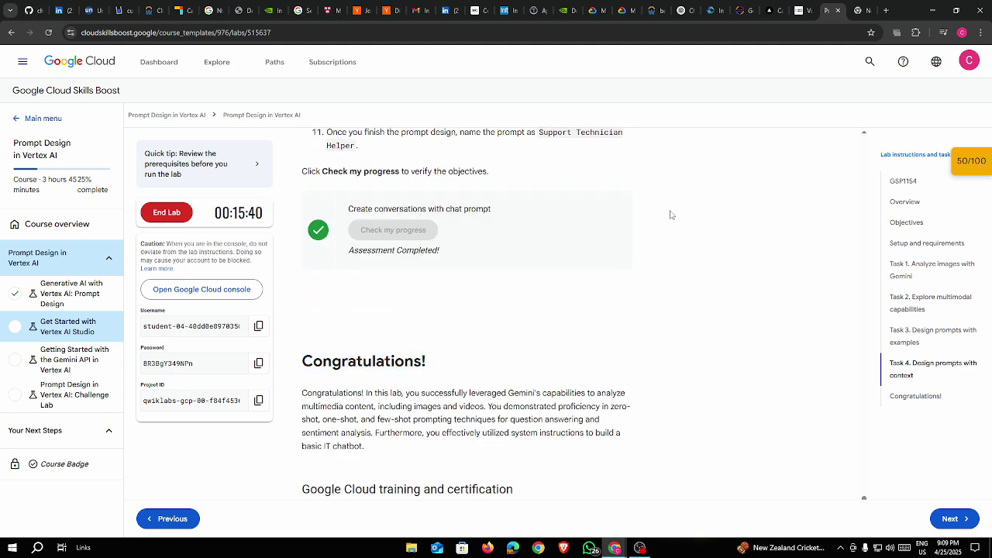